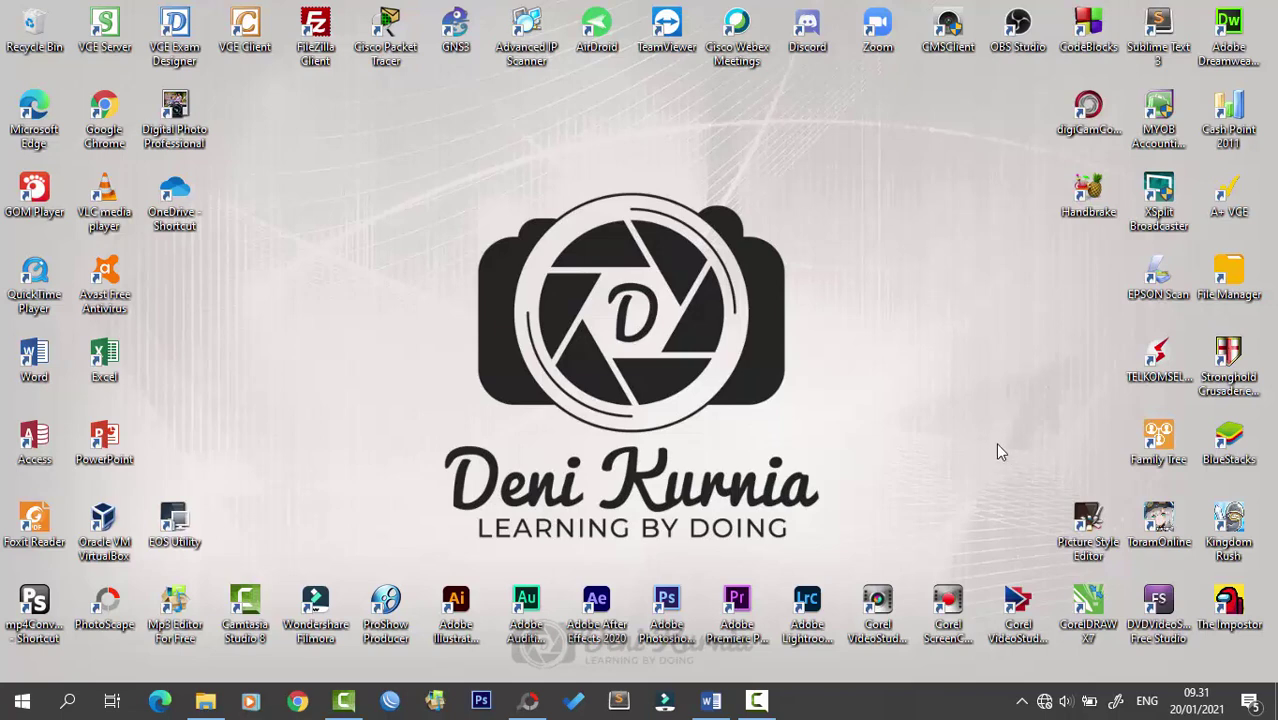
- Bring up the Ethernet 2 adapter's connection details from Network & Internet adapter options
{"action": "left_click", "coordinate": [1044, 701]}
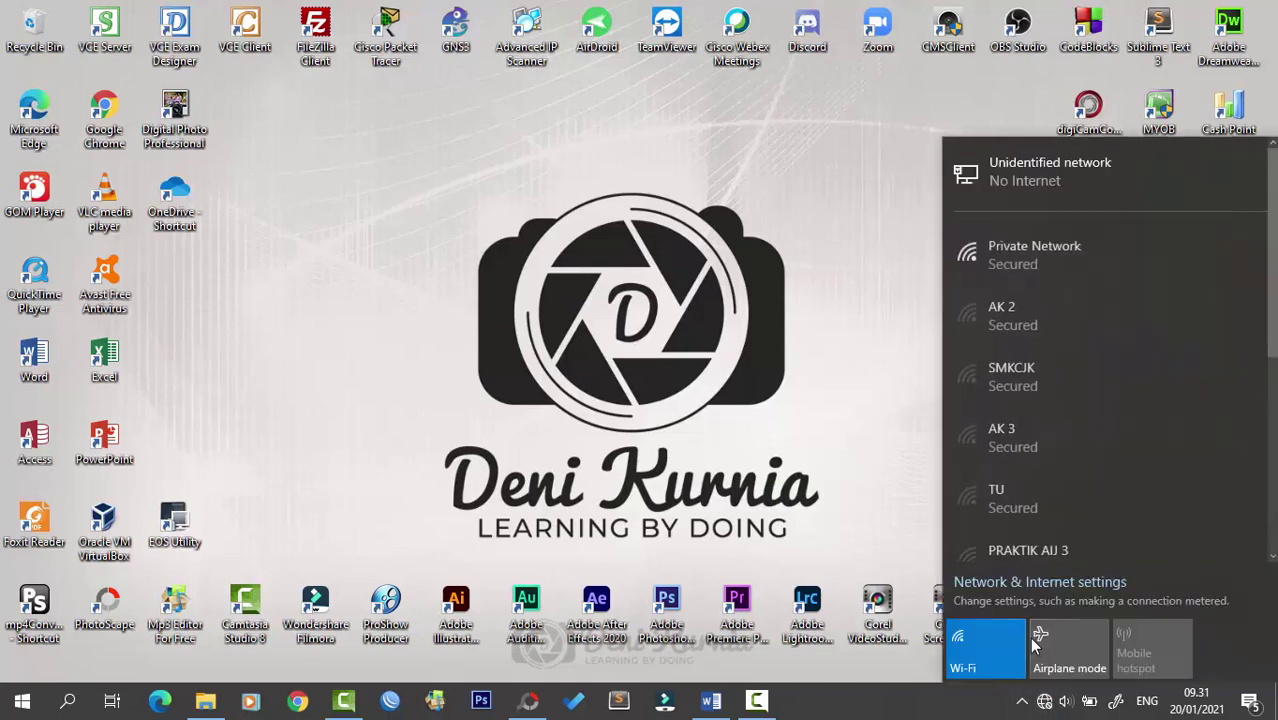
{"action": "left_click", "coordinate": [840, 405]}
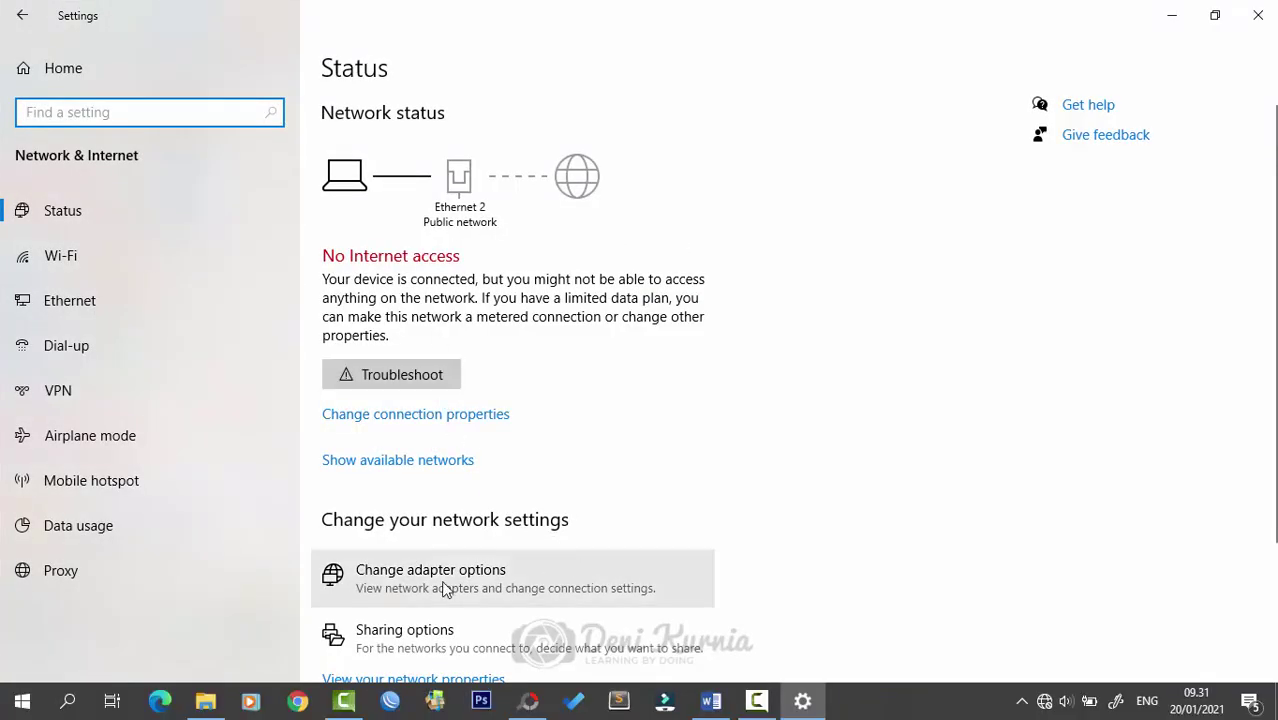
{"action": "left_click", "coordinate": [380, 588]}
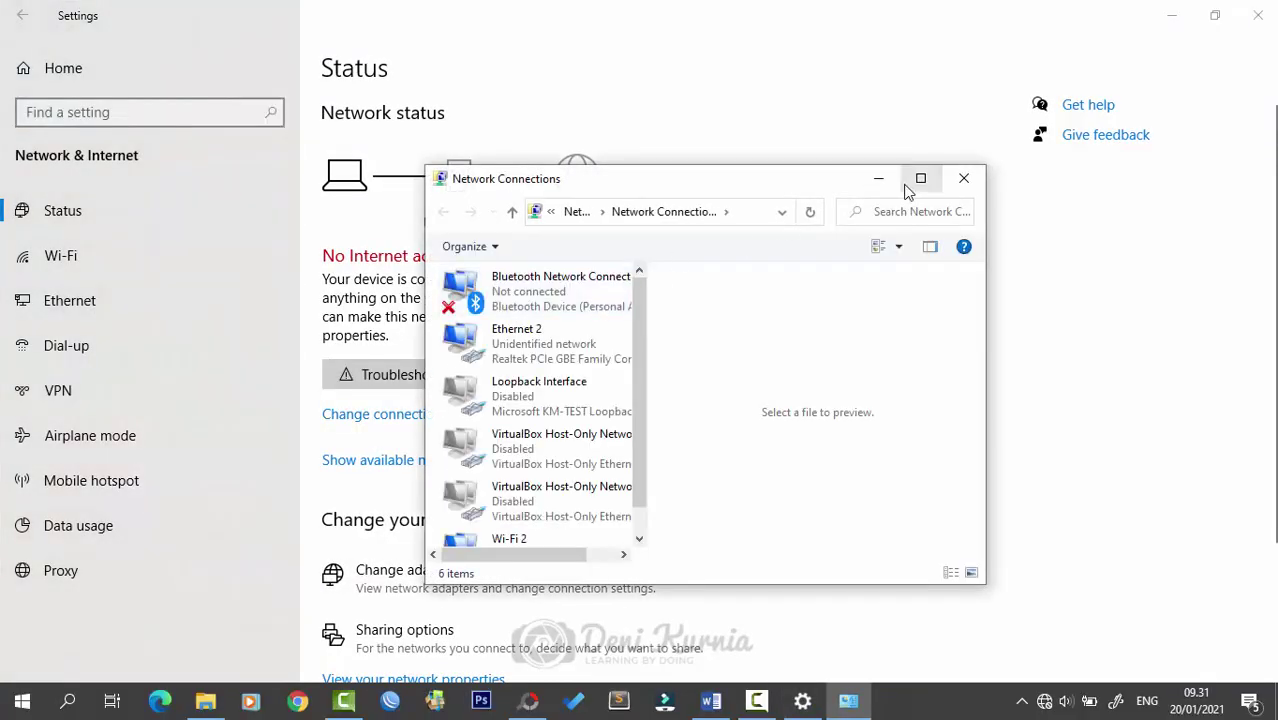
{"action": "left_click", "coordinate": [915, 178]}
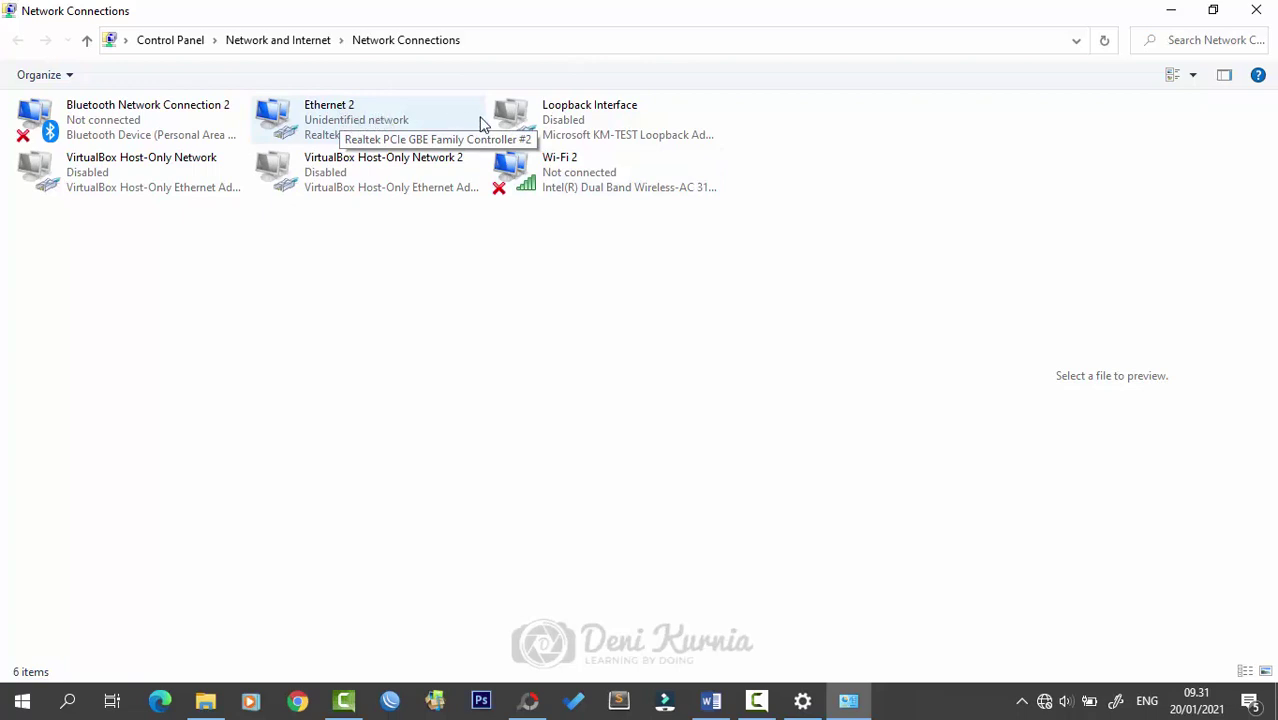
{"action": "left_click", "coordinate": [375, 121]}
{"action": "double_click", "coordinate": [375, 121]}
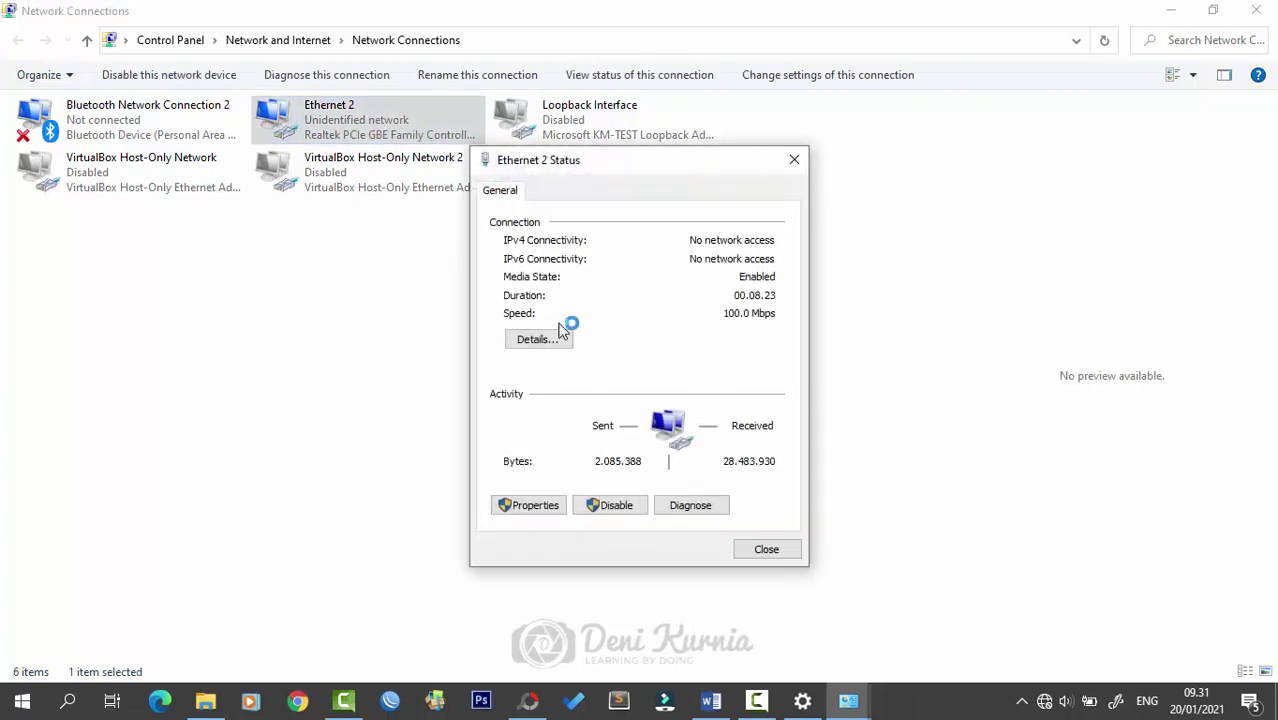
{"action": "left_click", "coordinate": [556, 339]}
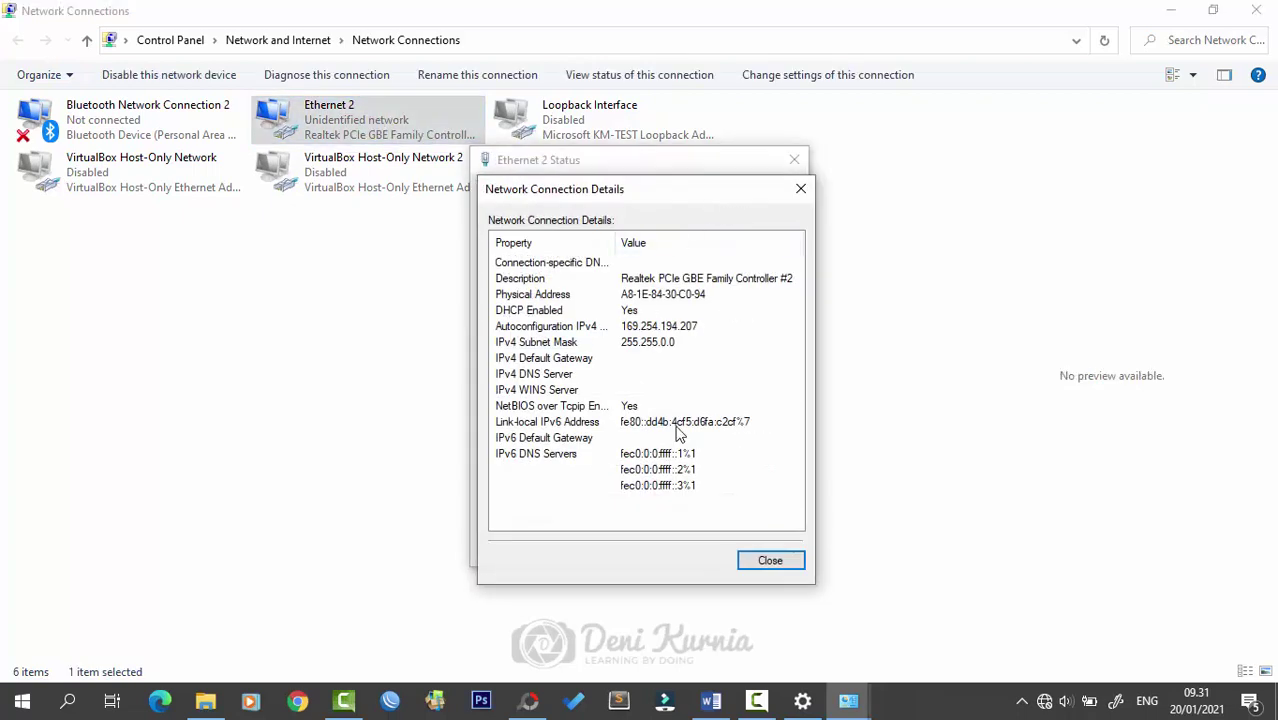
- Close the Ethernet 2 dialogs and minimize Network Connections and Settings to reveal the desktop
{"action": "left_click", "coordinate": [800, 192]}
{"action": "left_click", "coordinate": [794, 160]}
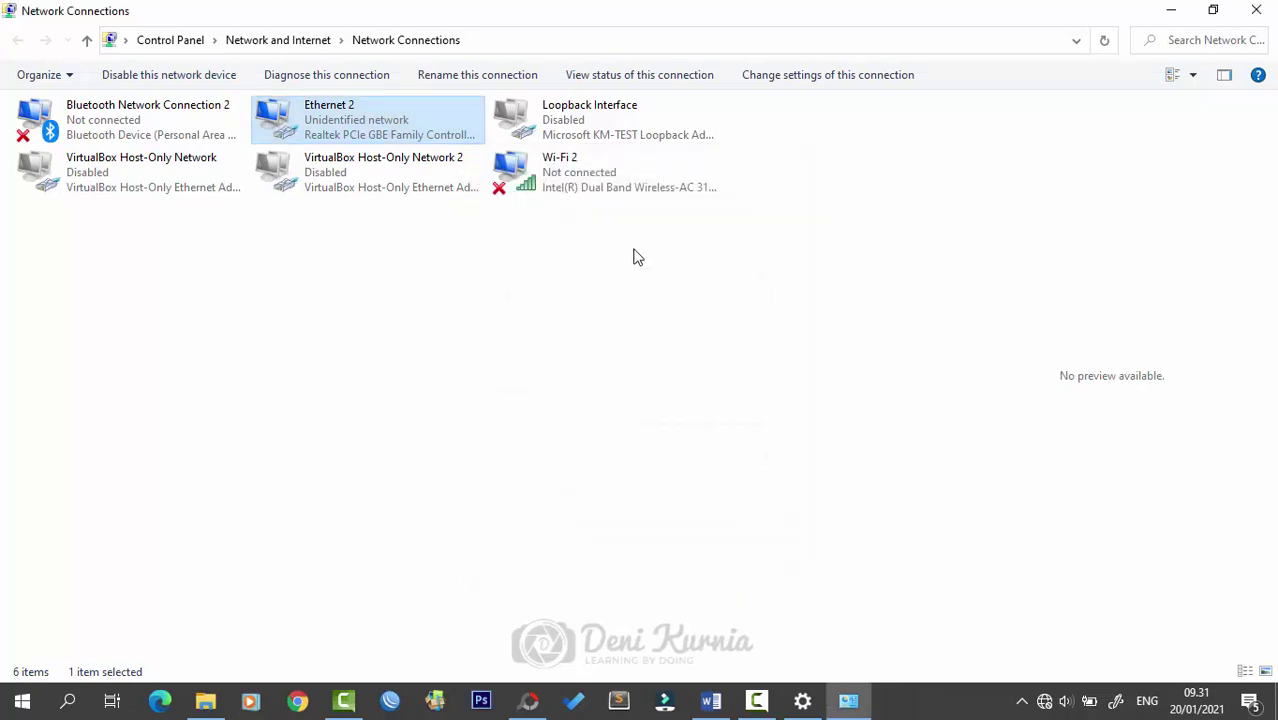
{"action": "left_click", "coordinate": [633, 257]}
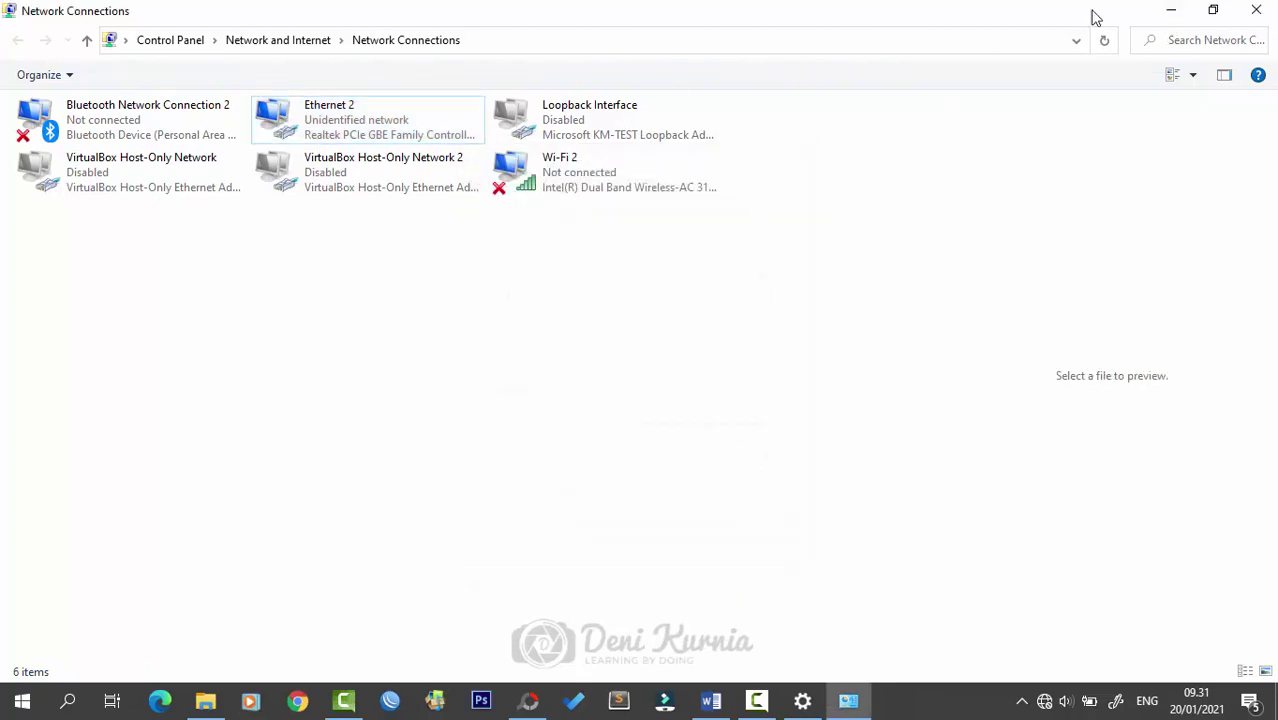
{"action": "left_click", "coordinate": [1176, 9]}
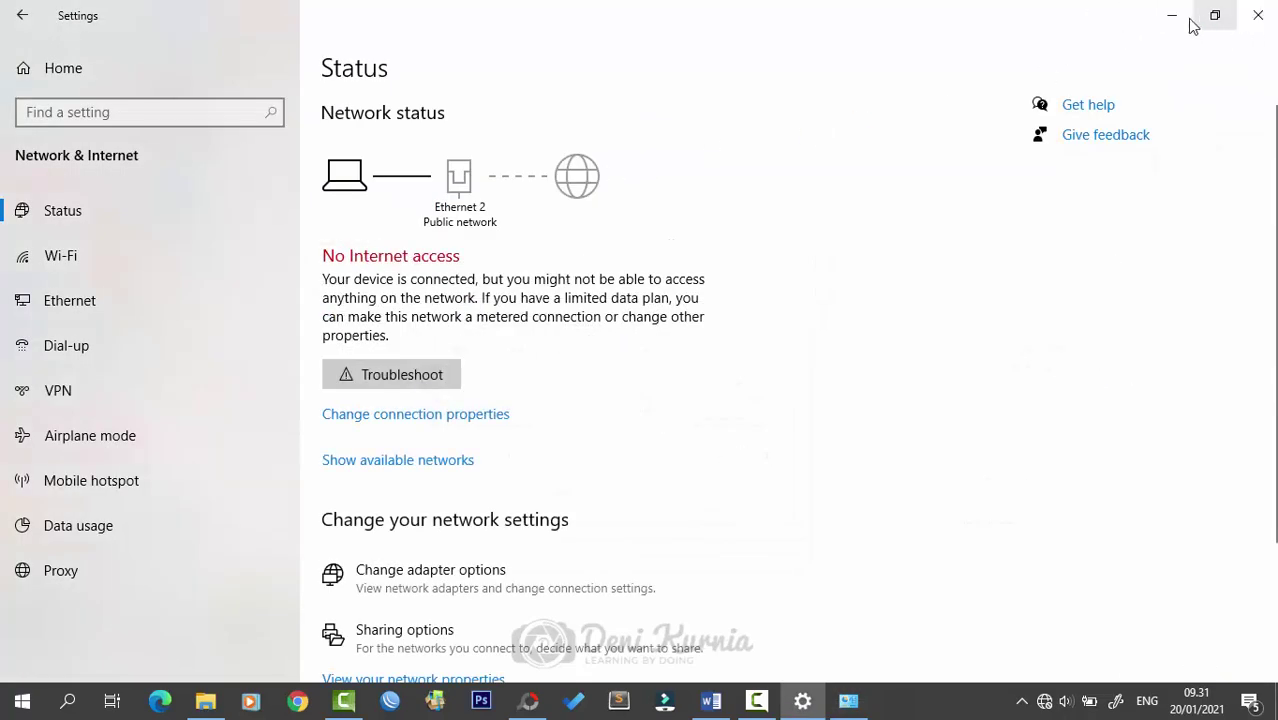
{"action": "left_click", "coordinate": [1172, 16]}
{"action": "right_click", "coordinate": [750, 160]}
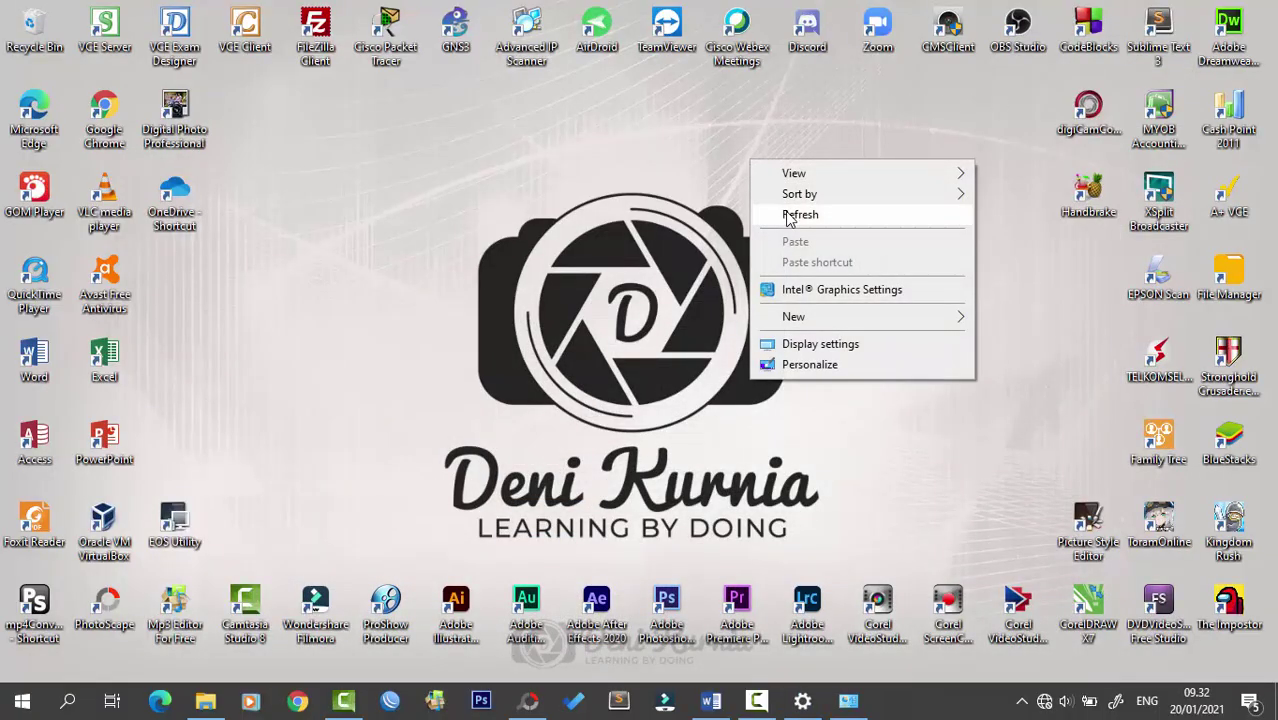
- Refresh the desktop and launch WinBox from the taskbar
{"action": "left_click", "coordinate": [788, 215]}
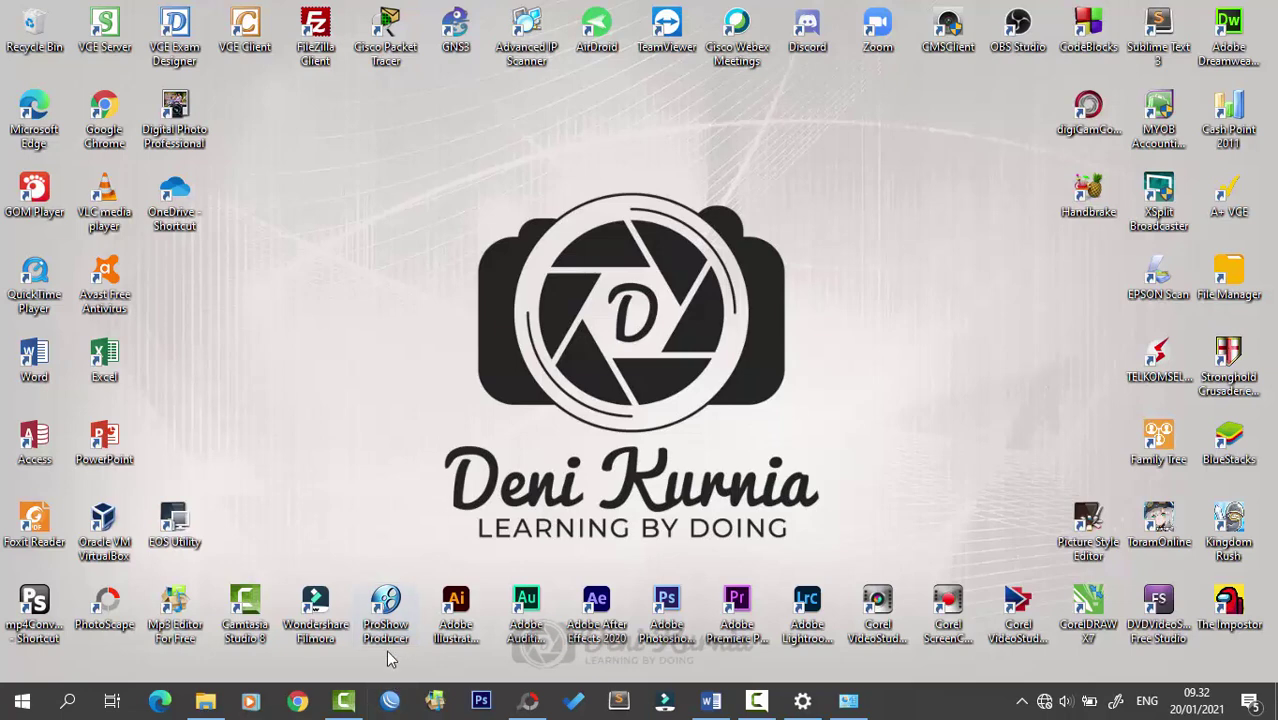
{"action": "left_click", "coordinate": [390, 703]}
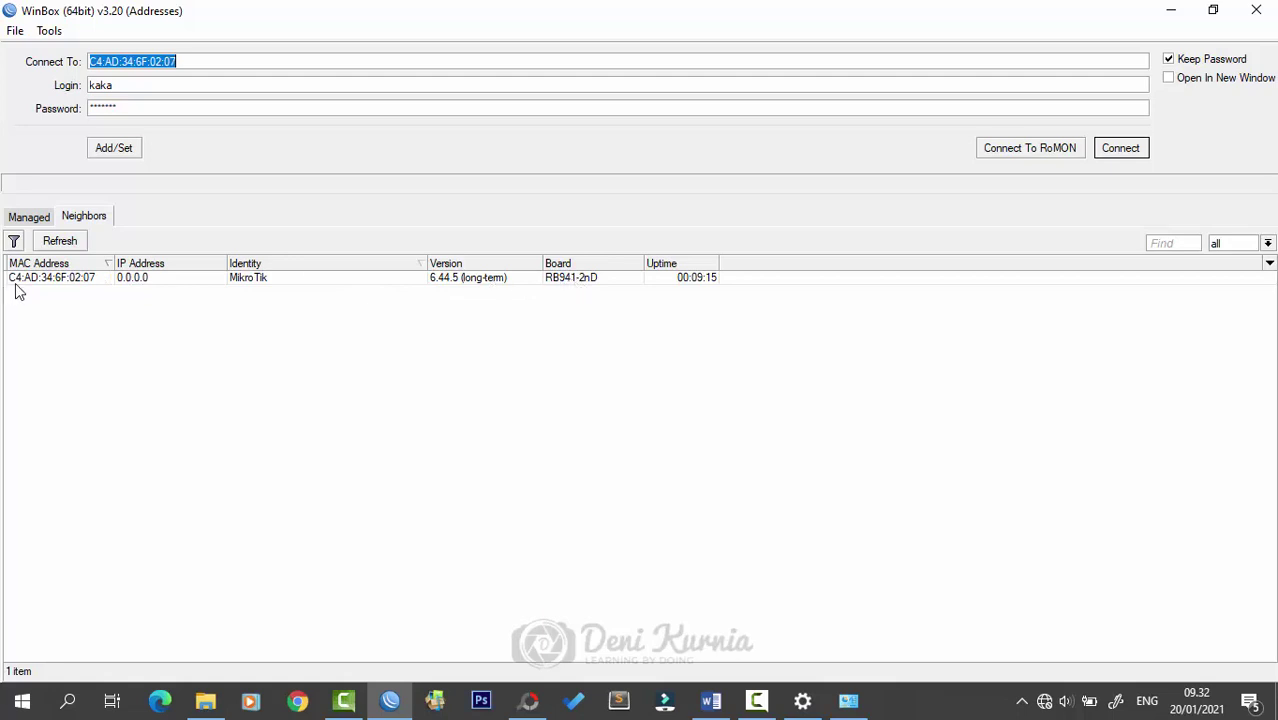
- Connect to the neighbouring MikroTik router with login admin and an empty password
{"action": "left_click", "coordinate": [72, 279]}
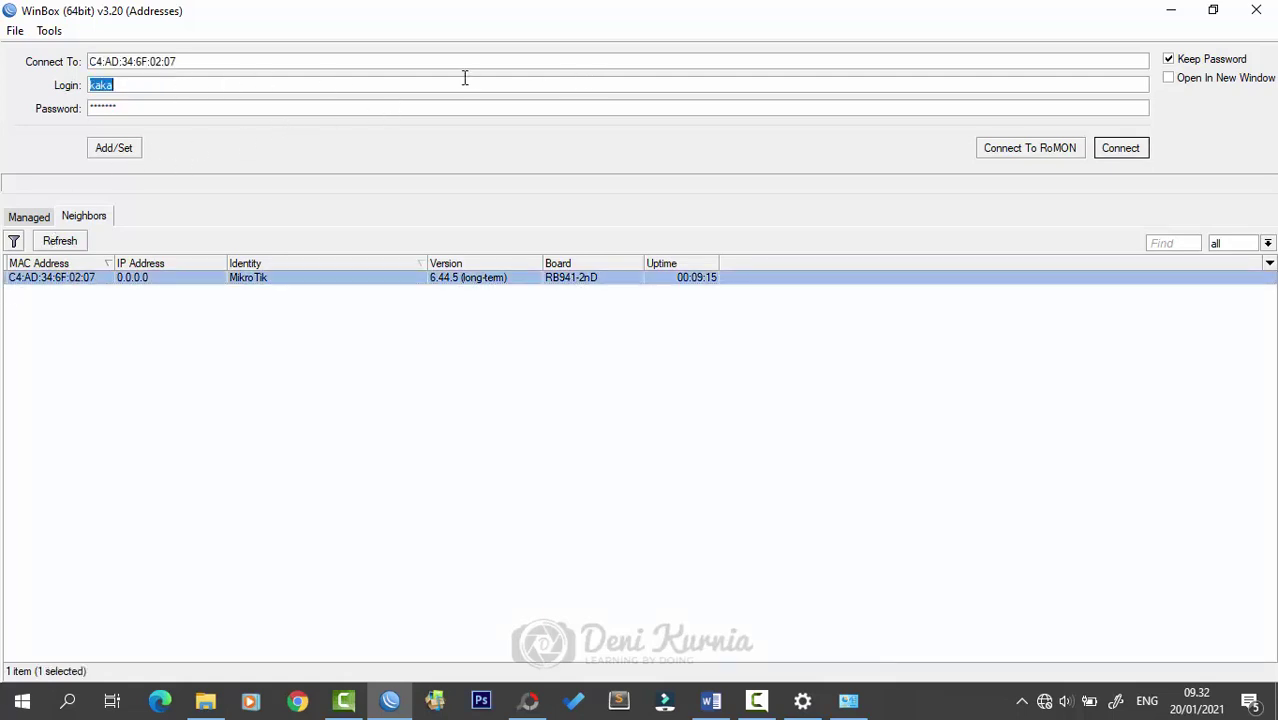
{"action": "type", "text": "admin"}
{"action": "key", "text": "Tab"}
{"action": "key", "text": "BackSpace"}
{"action": "left_click", "coordinate": [90, 280]}
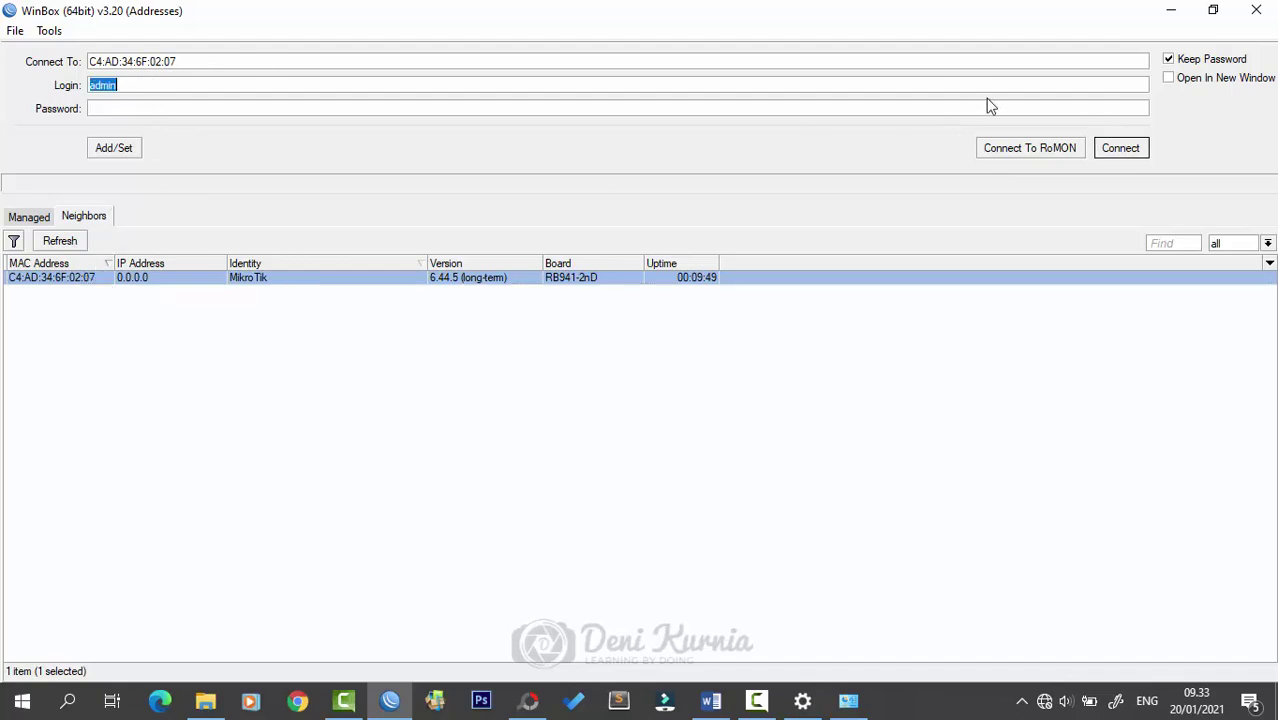
{"action": "left_click", "coordinate": [1128, 150]}
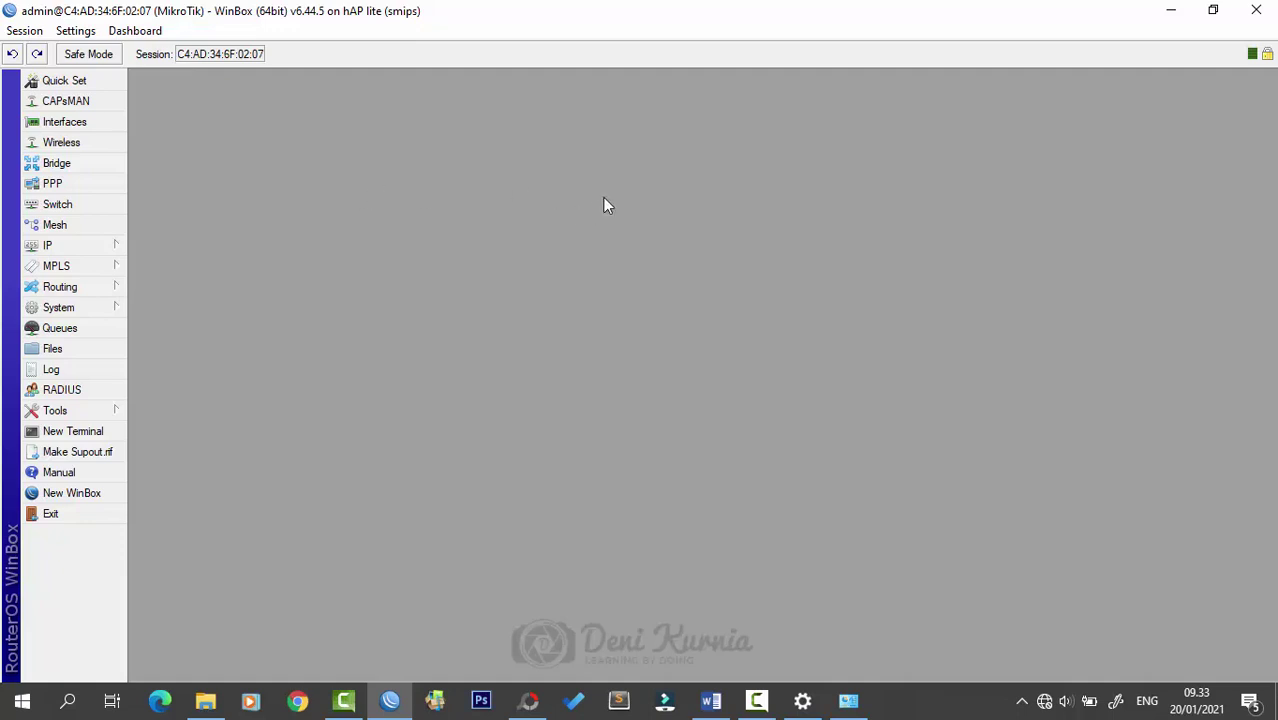
- Open the Interface List, resize and reposition it, and widen its Name column
{"action": "left_click", "coordinate": [89, 122]}
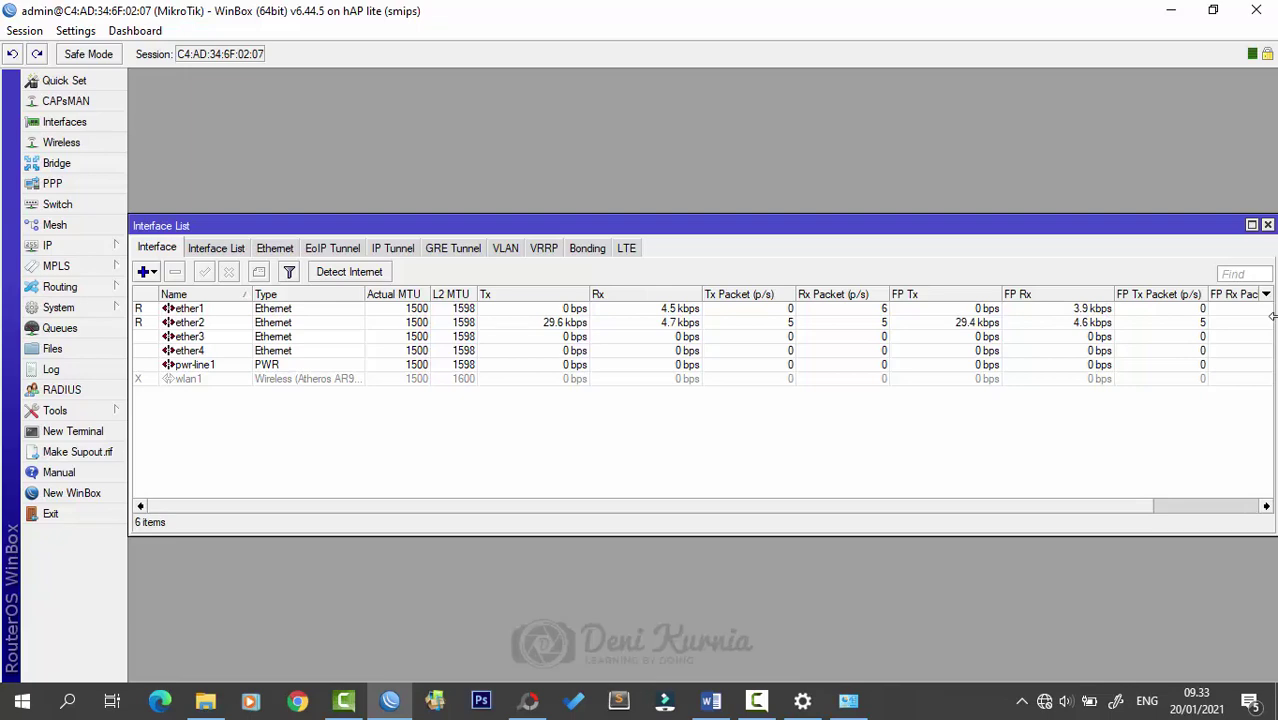
{"action": "left_click_drag", "start_coordinate": [1273, 316], "coordinate": [1096, 324]}
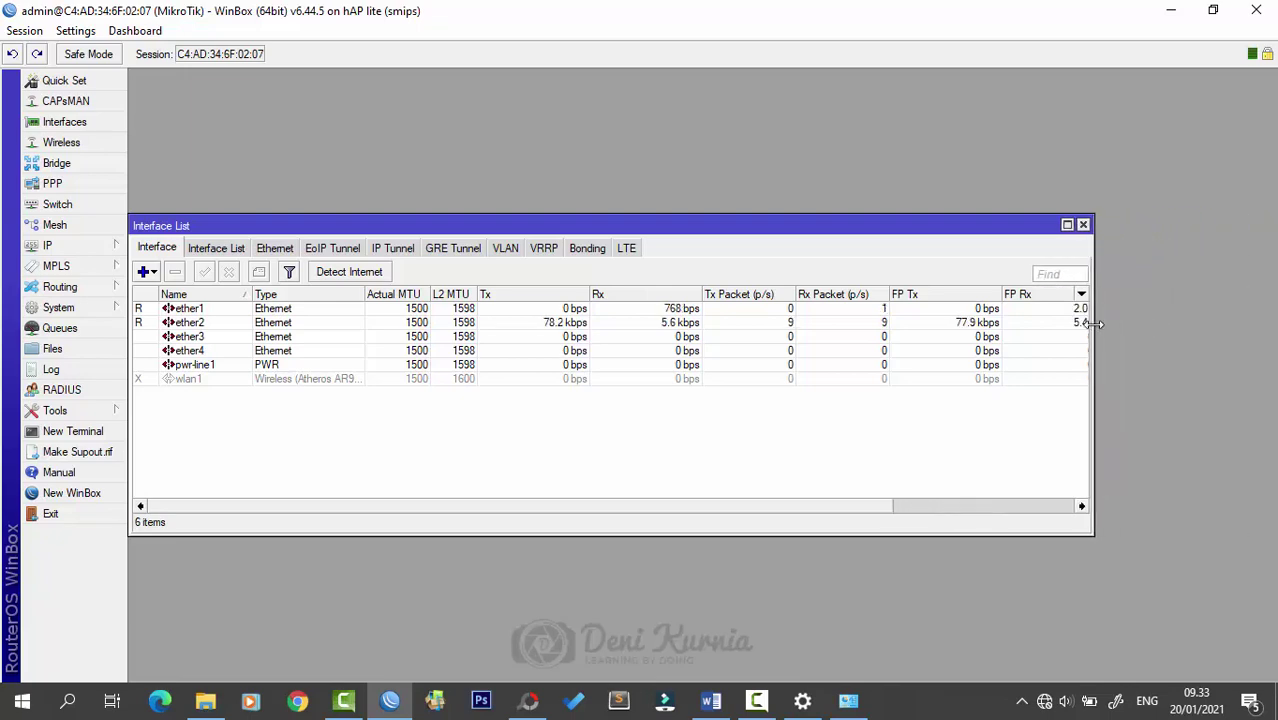
{"action": "left_click_drag", "start_coordinate": [908, 225], "coordinate": [993, 201]}
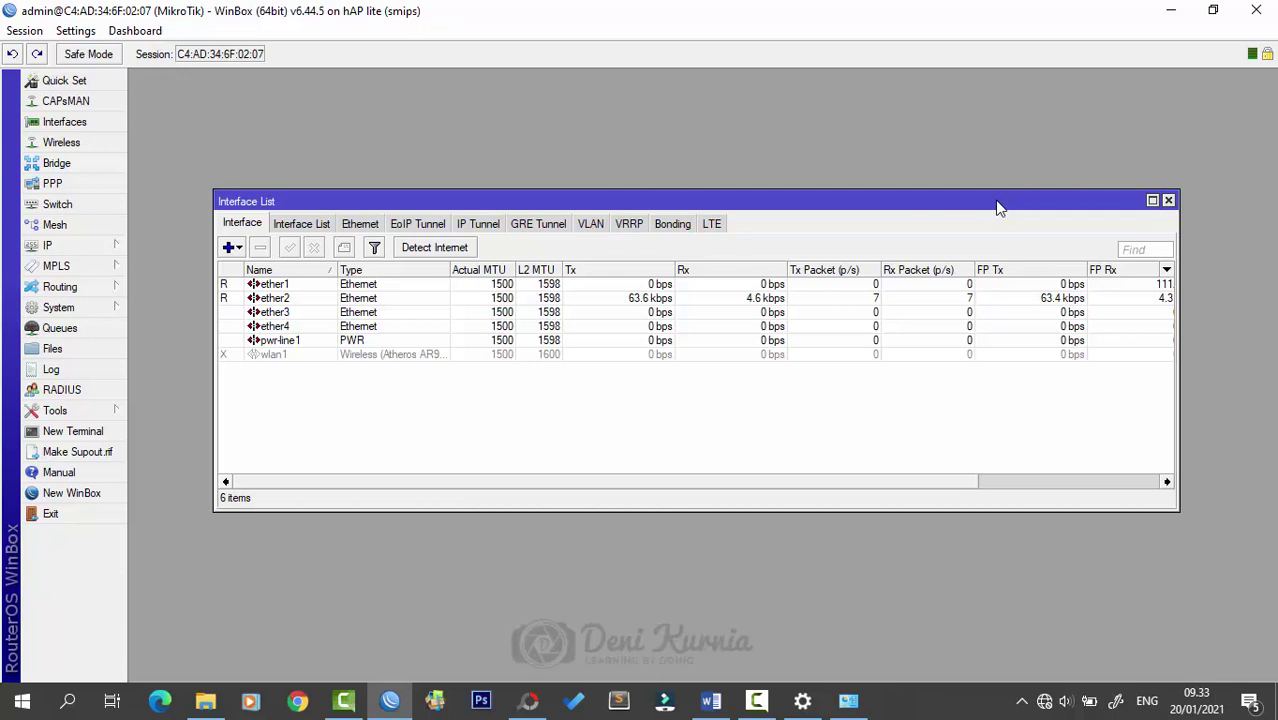
{"action": "left_click_drag", "start_coordinate": [997, 207], "coordinate": [1016, 200]}
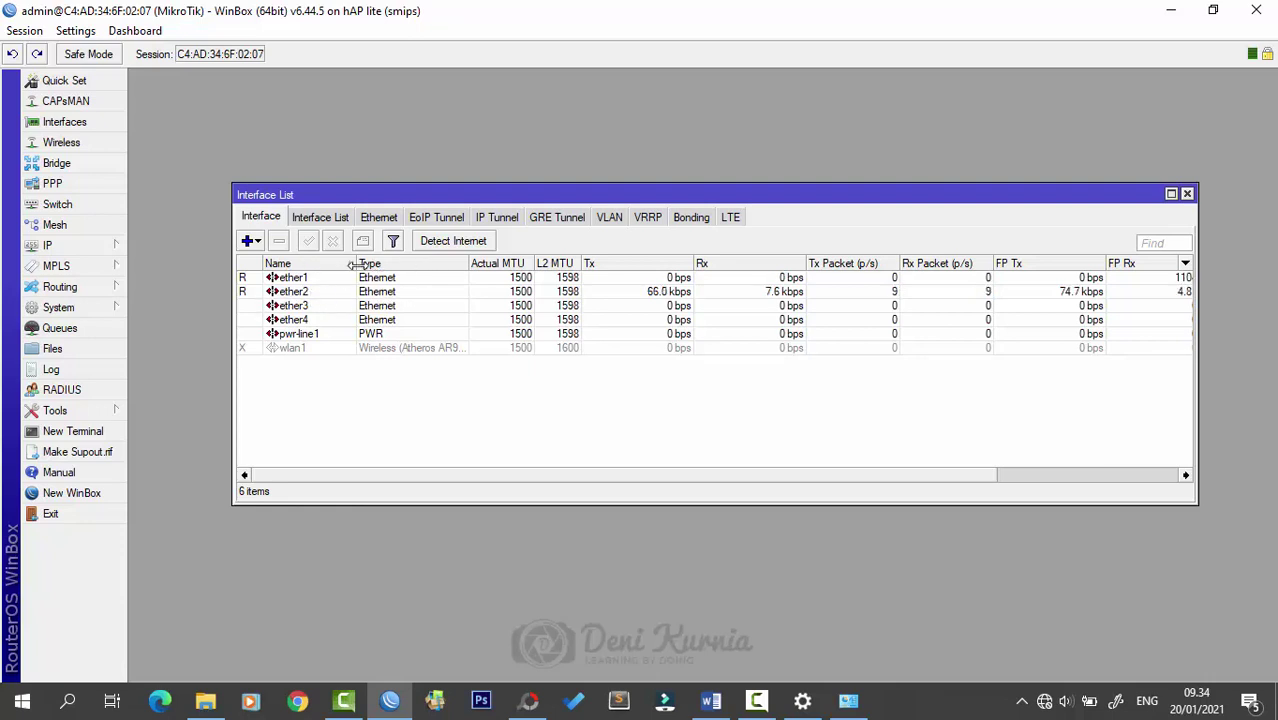
{"action": "left_click_drag", "start_coordinate": [352, 263], "coordinate": [385, 263]}
{"action": "left_click_drag", "start_coordinate": [560, 190], "coordinate": [574, 164]}
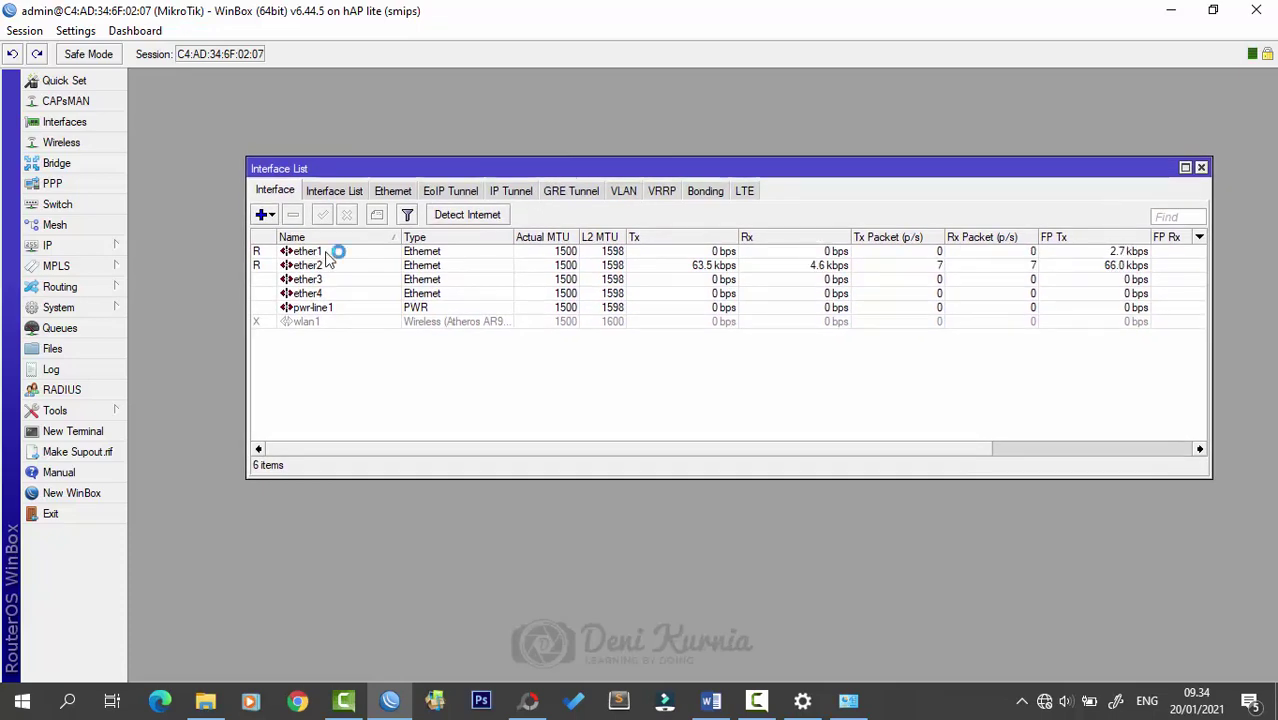
- Rename ether1 to ether1-INTERNET
{"action": "left_click", "coordinate": [324, 251]}
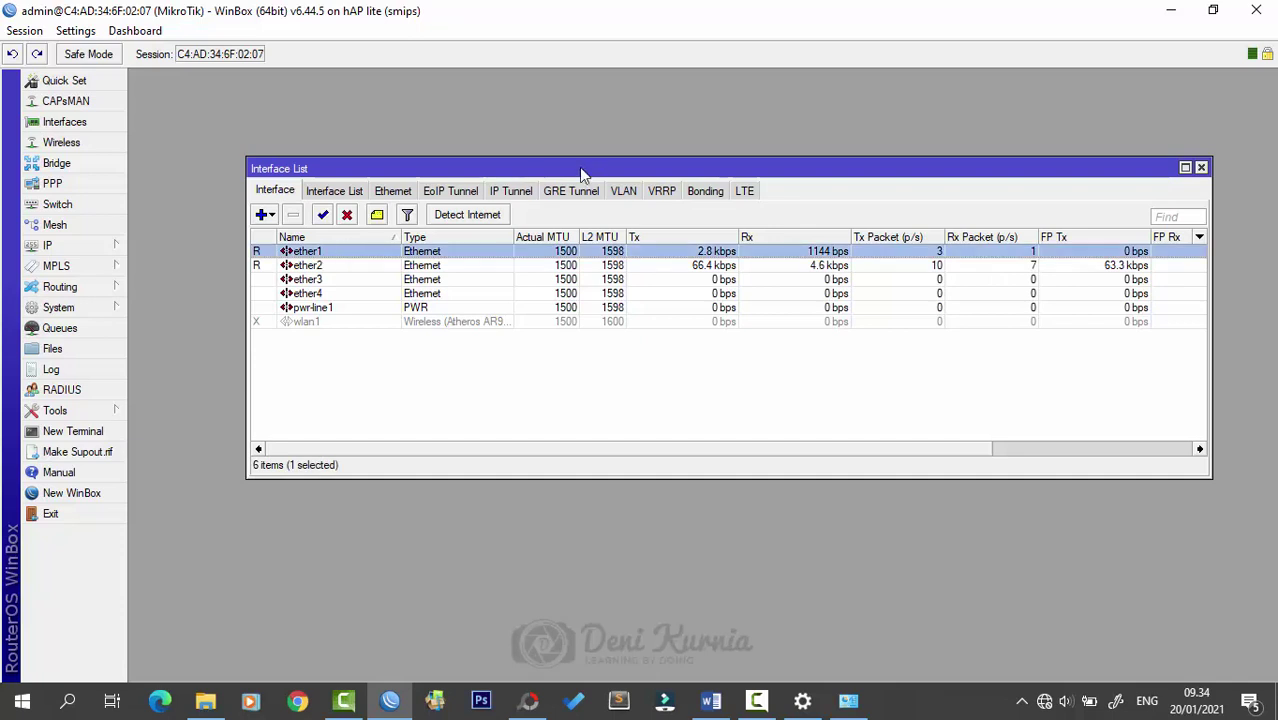
{"action": "double_click", "coordinate": [311, 254]}
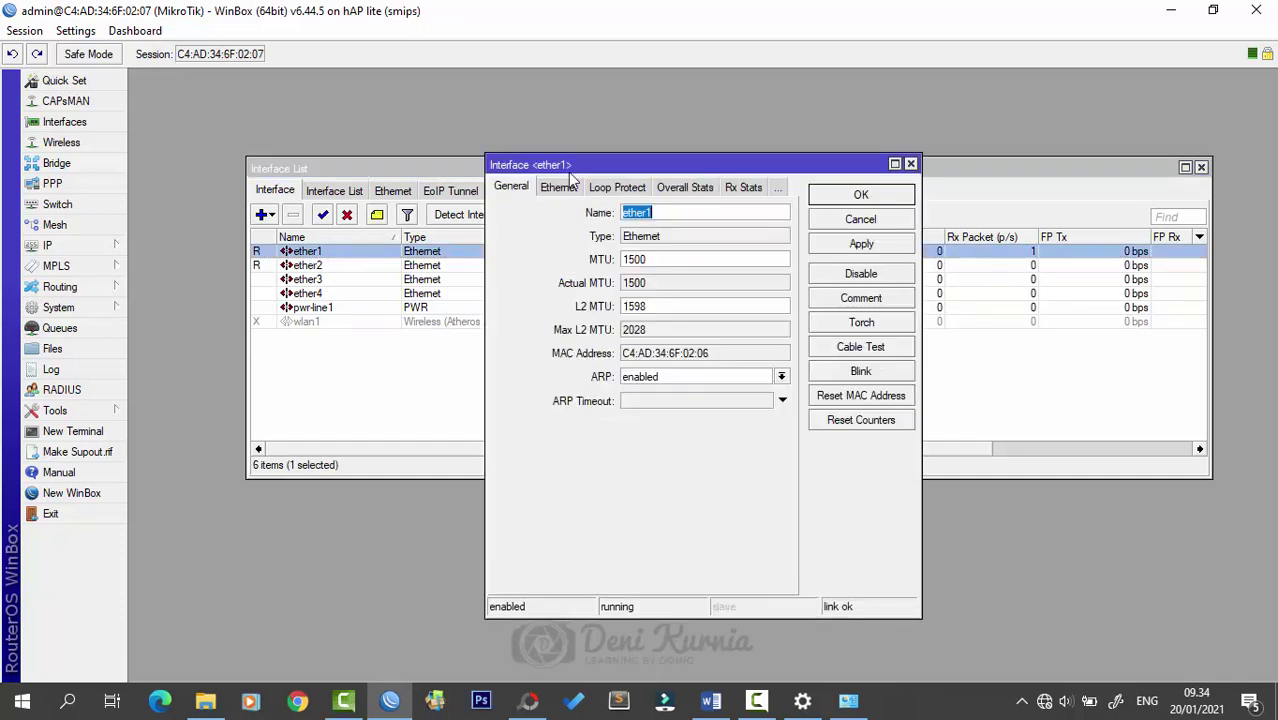
{"action": "left_click_drag", "start_coordinate": [698, 161], "coordinate": [846, 133]}
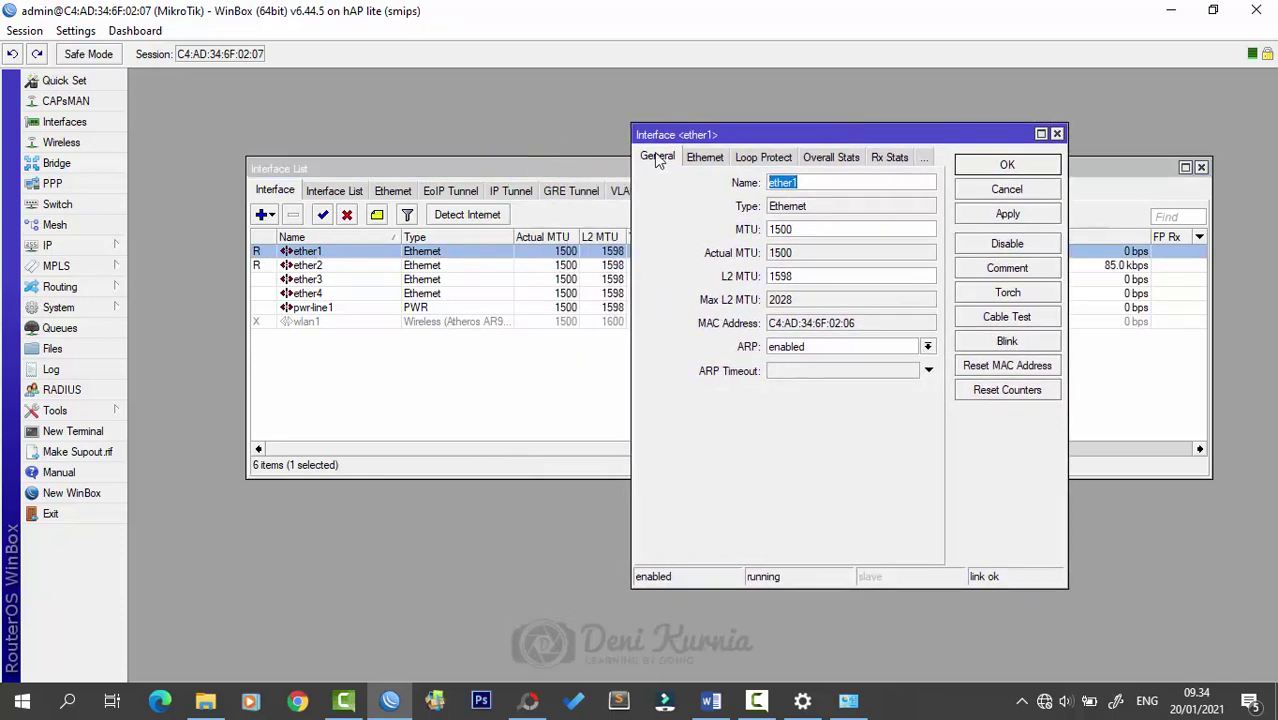
{"action": "left_click", "coordinate": [816, 183]}
{"action": "key", "text": "Caps_Lock"}
{"action": "type", "text": "-"}
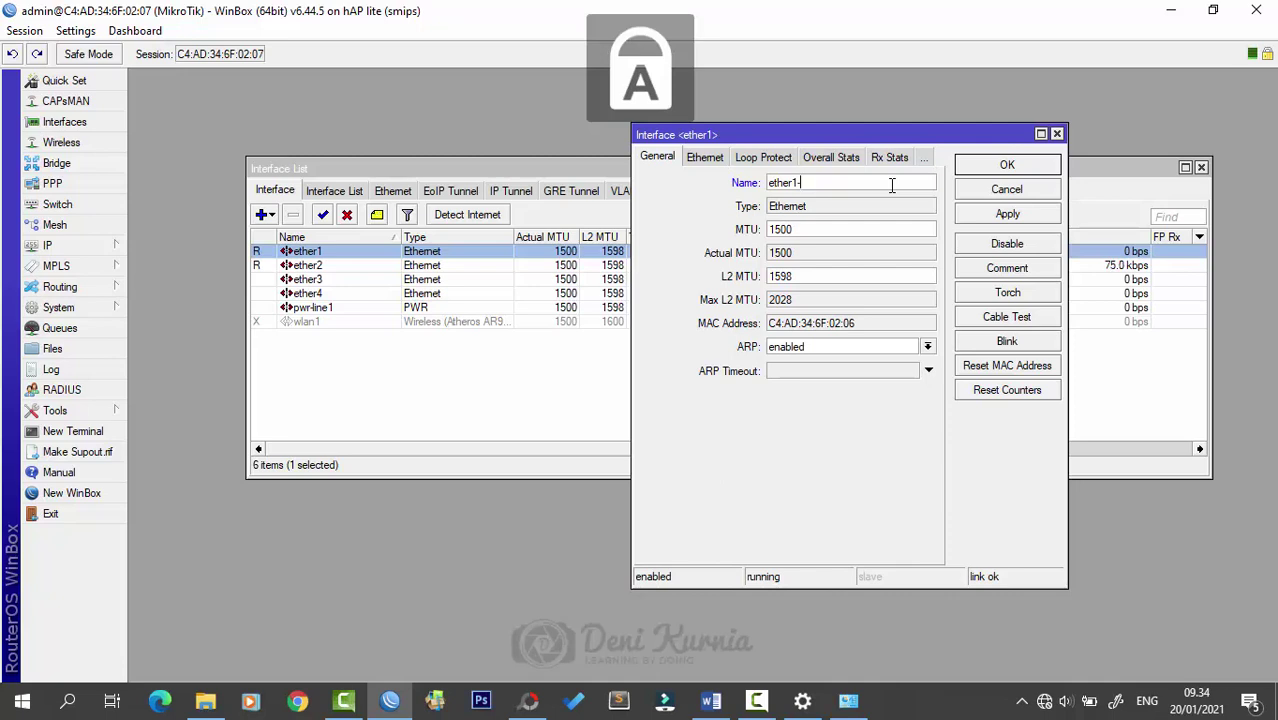
{"action": "type", "text": "I"}
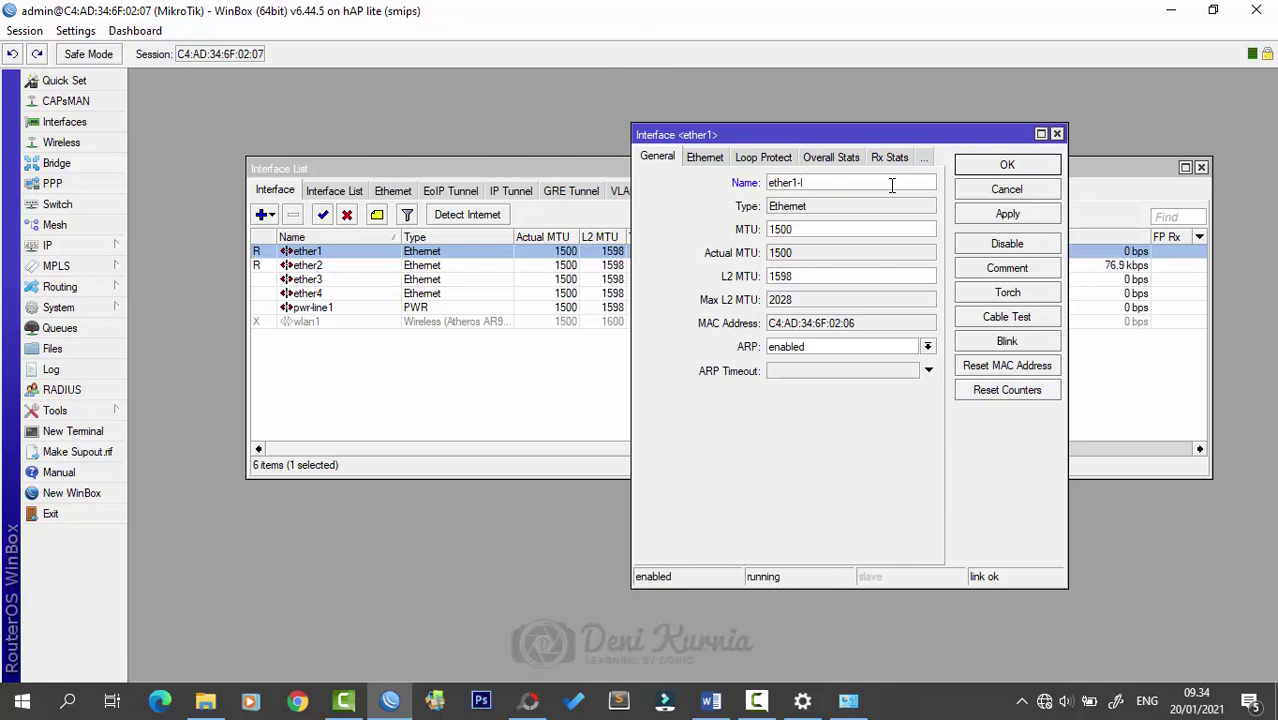
{"action": "type", "text": "NTERNET"}
{"action": "left_click", "coordinate": [988, 218]}
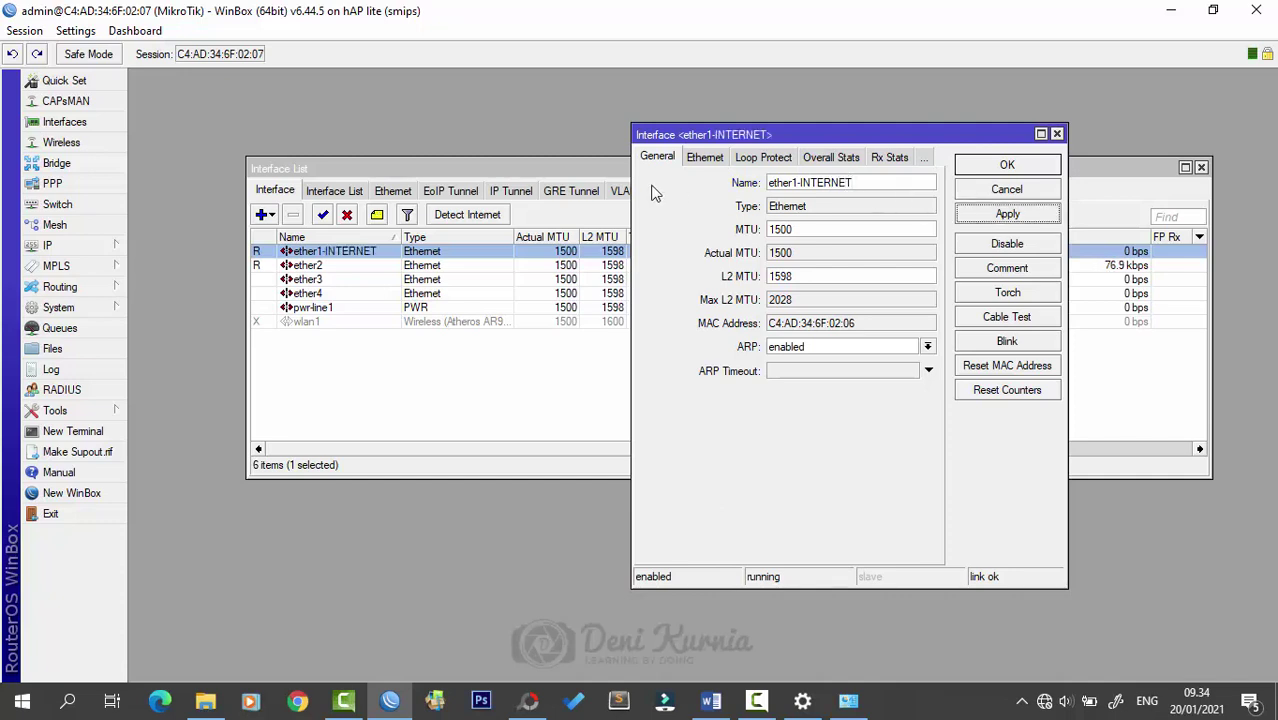
{"action": "left_click", "coordinate": [1007, 166]}
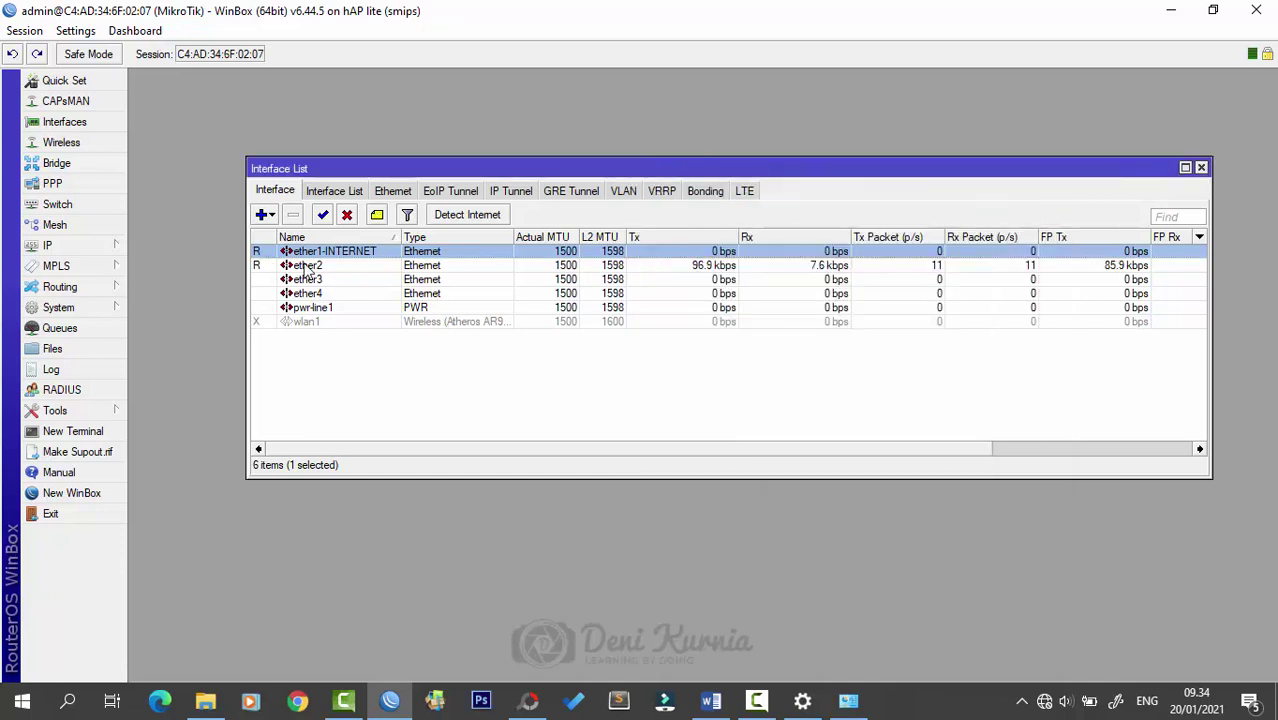
- Rename ether2 to ether2-LAN
{"action": "double_click", "coordinate": [305, 266]}
{"action": "left_click", "coordinate": [824, 184]}
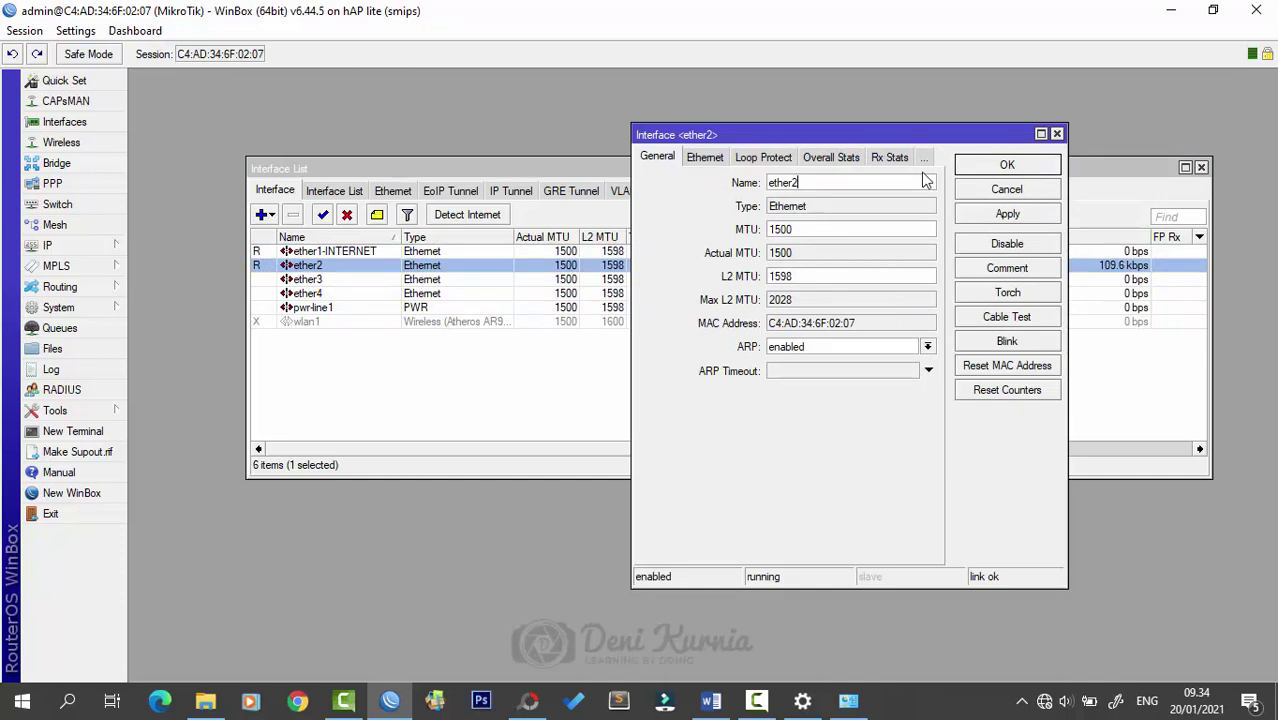
{"action": "type", "text": "-LAN"}
{"action": "left_click_drag", "start_coordinate": [820, 141], "coordinate": [840, 132]}
{"action": "left_click_drag", "start_coordinate": [848, 122], "coordinate": [848, 120]}
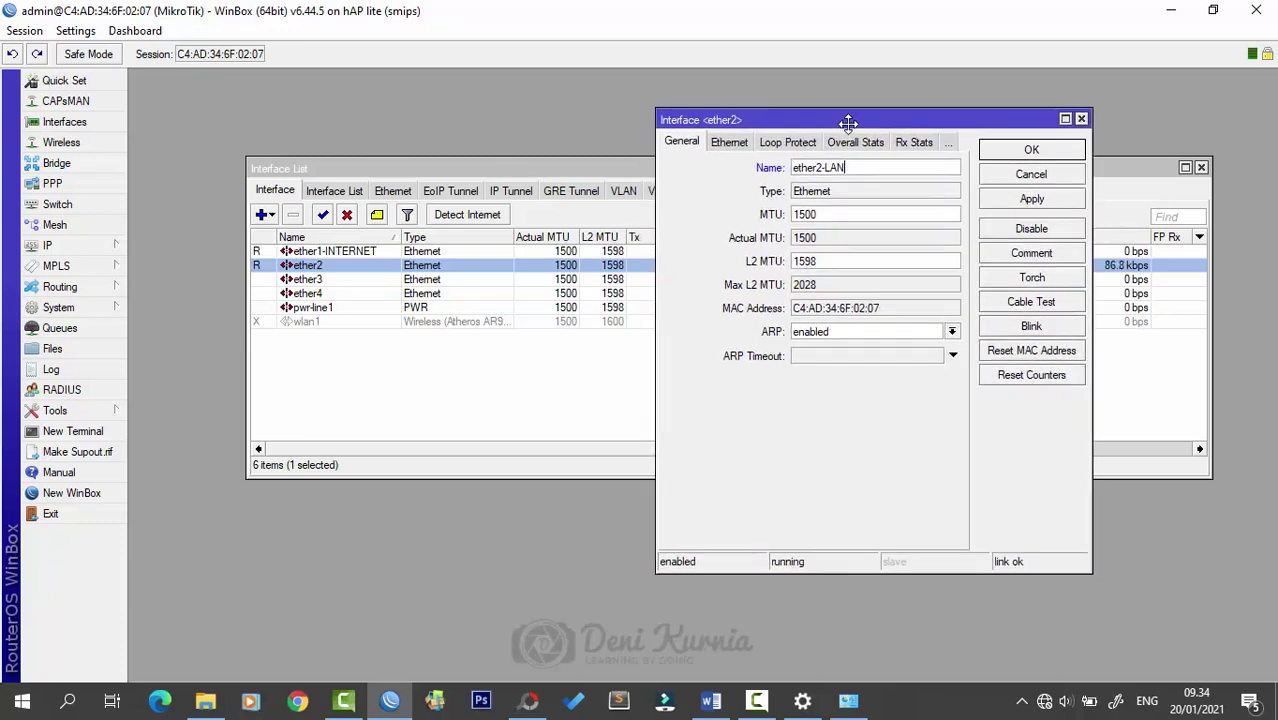
{"action": "left_click", "coordinate": [894, 167]}
{"action": "left_click", "coordinate": [1030, 150]}
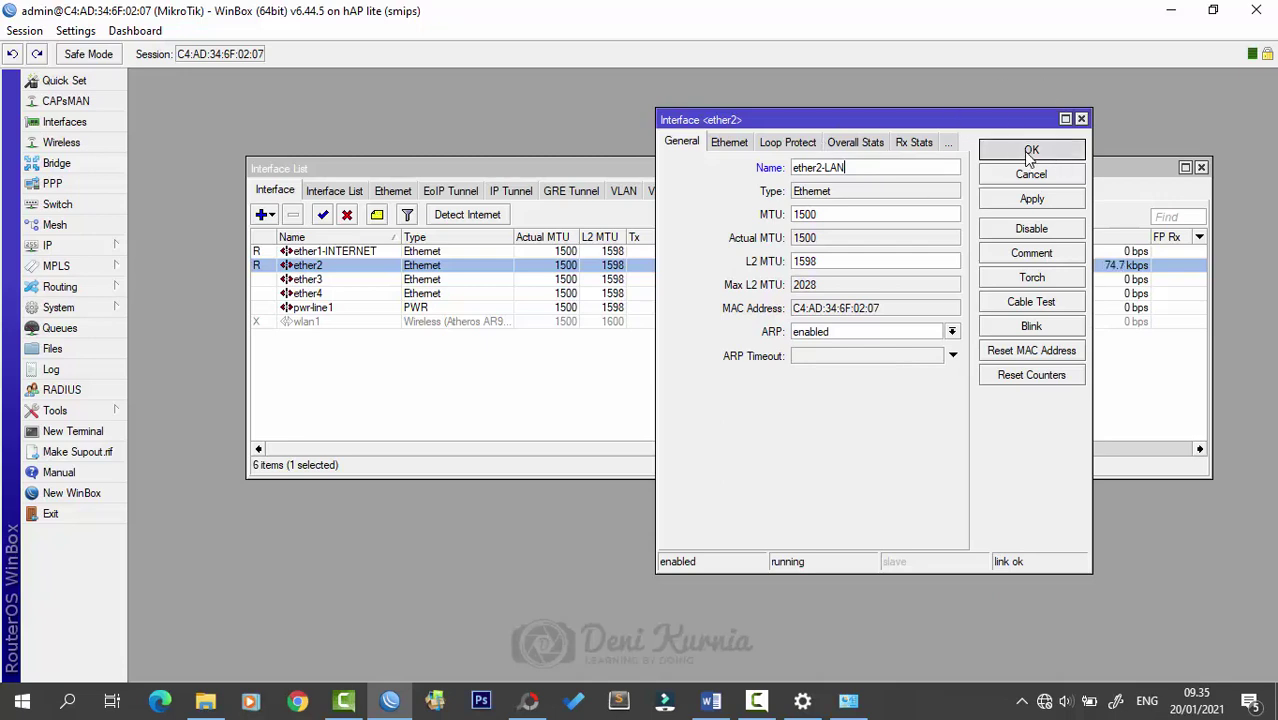
{"action": "left_click_drag", "start_coordinate": [913, 174], "coordinate": [935, 139]}
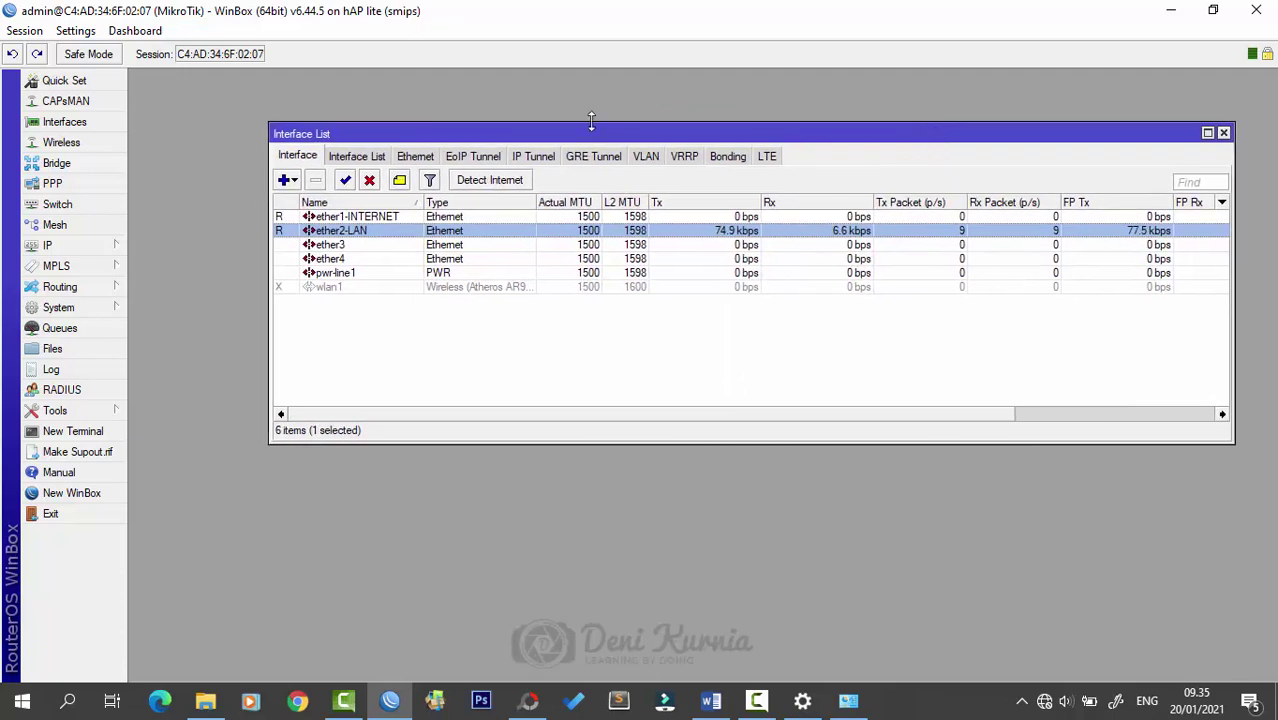
- Close Interfaces and append -Kaka in System > Identity, naming the router MikroTik-Kaka
{"action": "left_click", "coordinate": [1224, 134]}
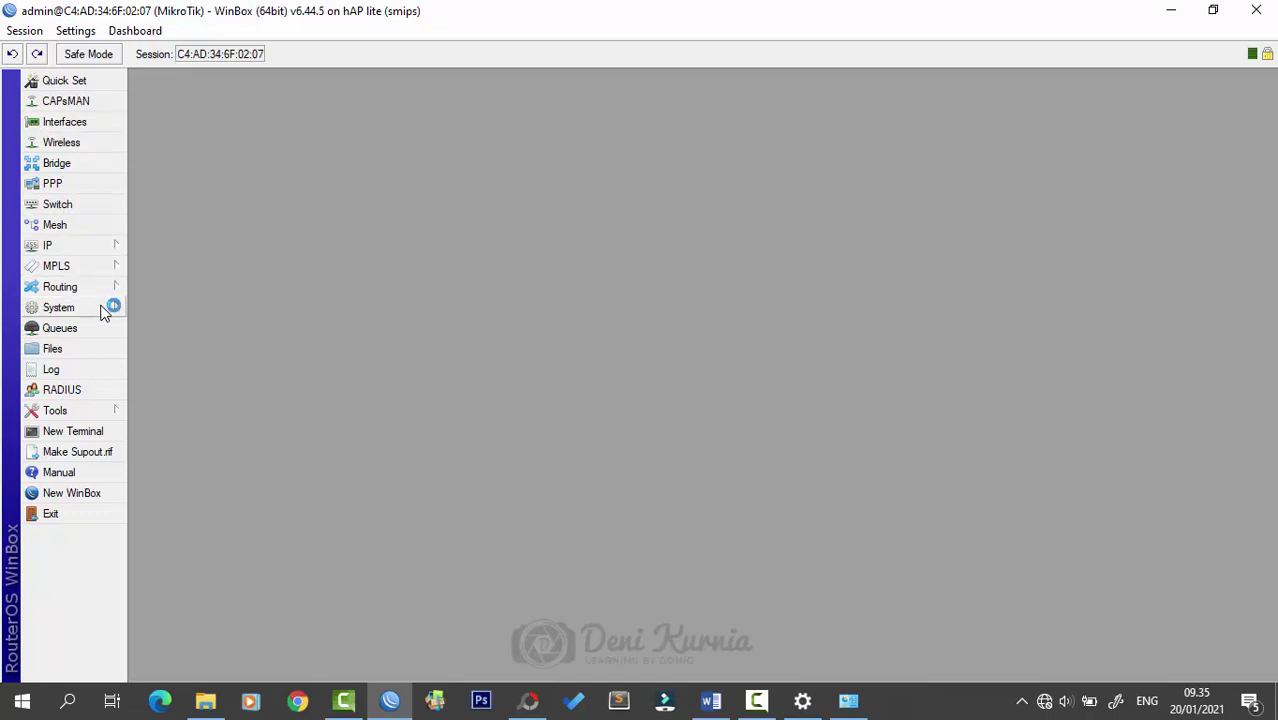
{"action": "left_click", "coordinate": [101, 309]}
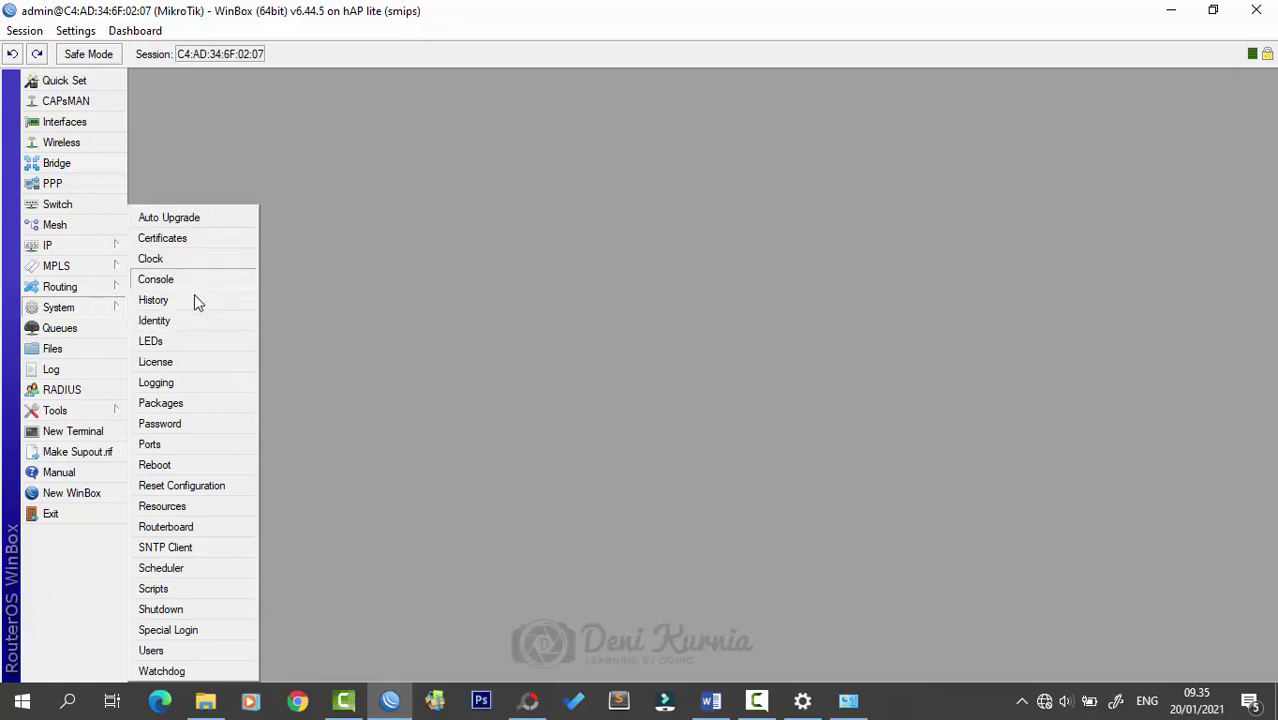
{"action": "left_click", "coordinate": [196, 320]}
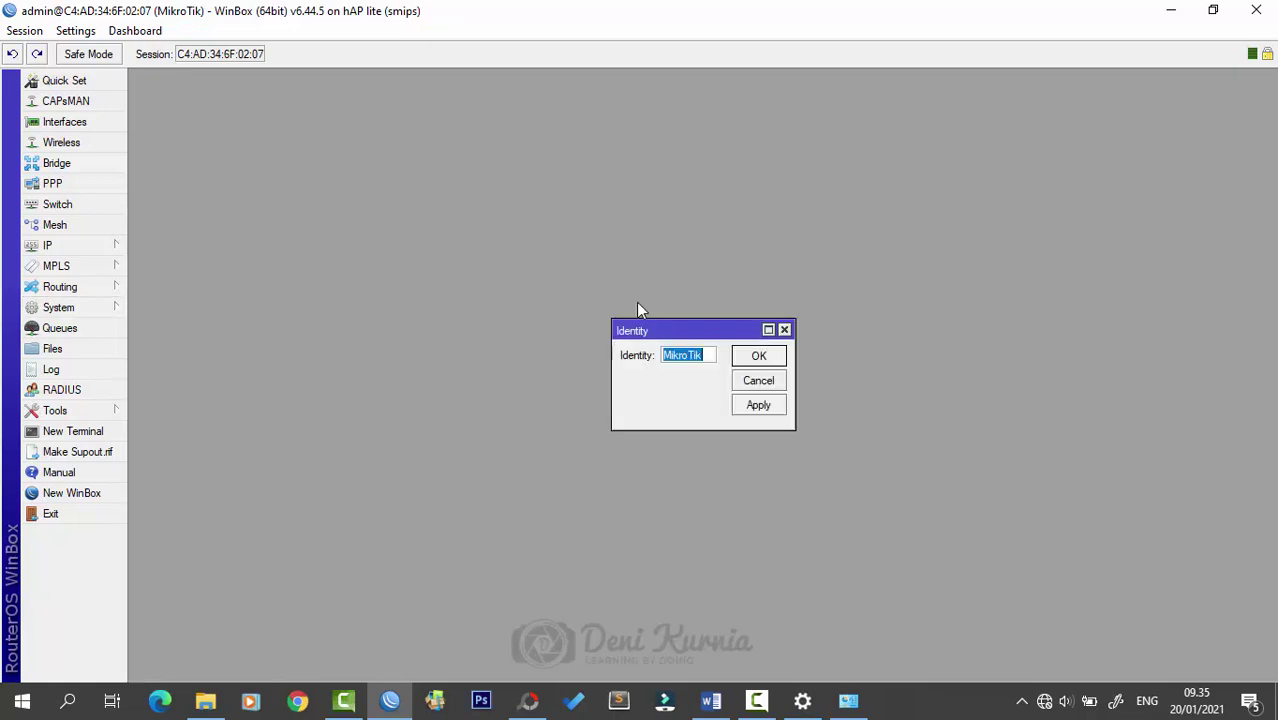
{"action": "left_click", "coordinate": [714, 356]}
{"action": "key", "text": "Caps_Lock"}
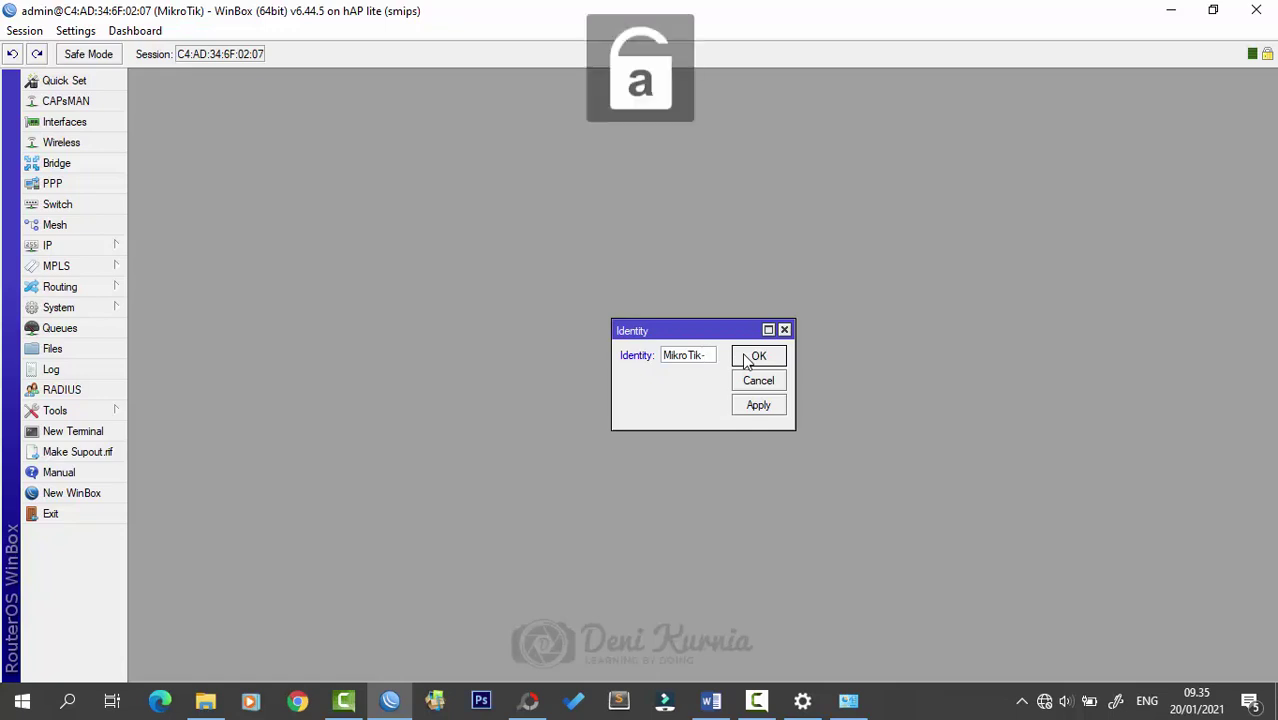
{"action": "type", "text": "aka"}
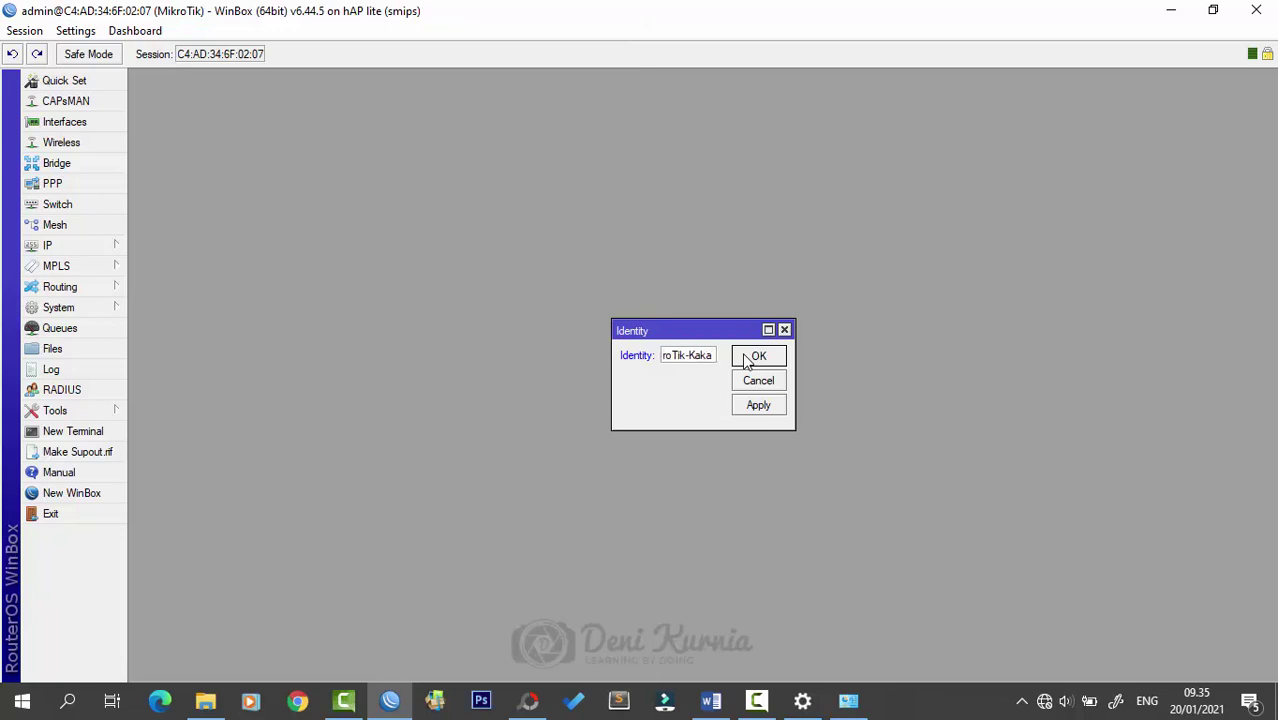
{"action": "left_click", "coordinate": [756, 357]}
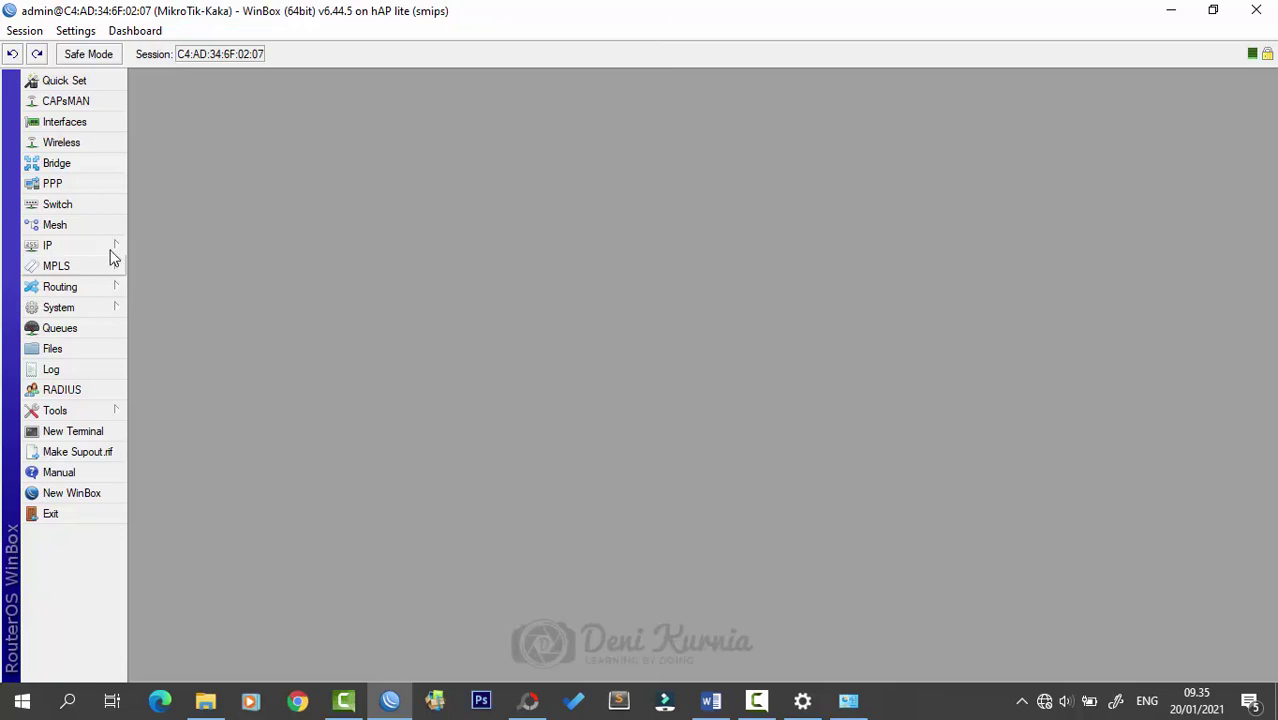
{"action": "left_click", "coordinate": [98, 310]}
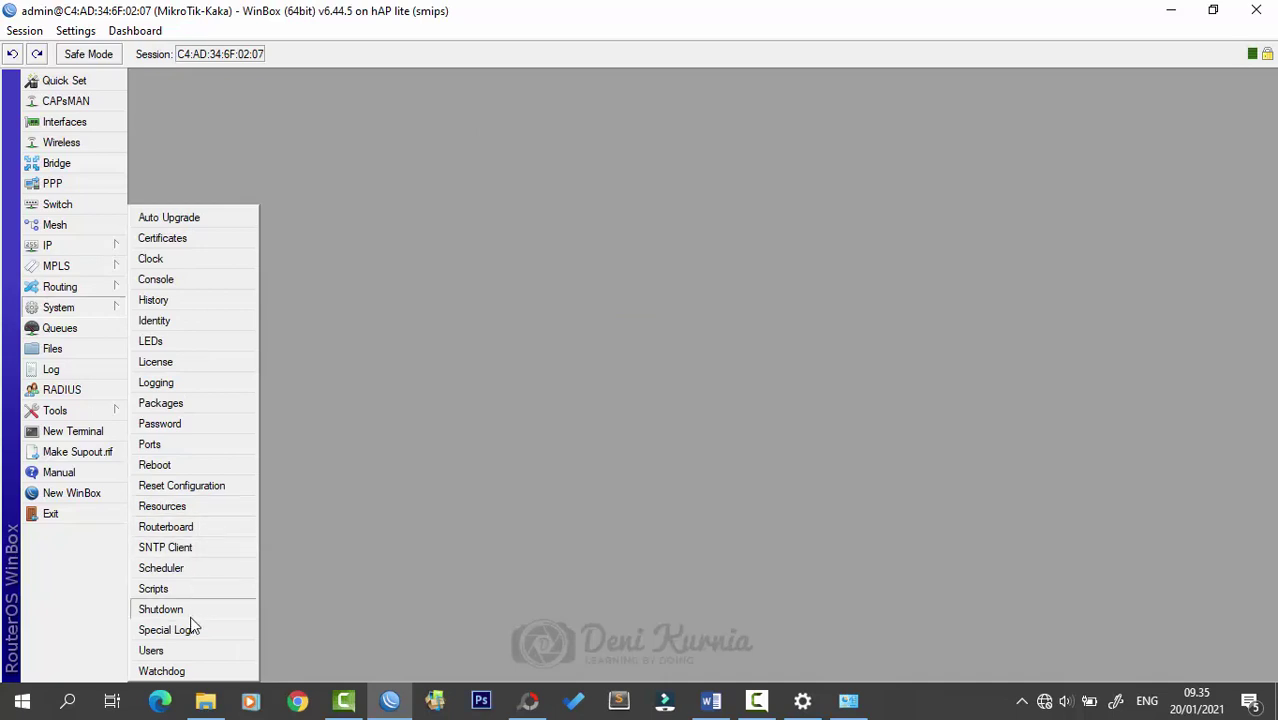
- Open the router's User List and position its window
{"action": "left_click", "coordinate": [195, 656]}
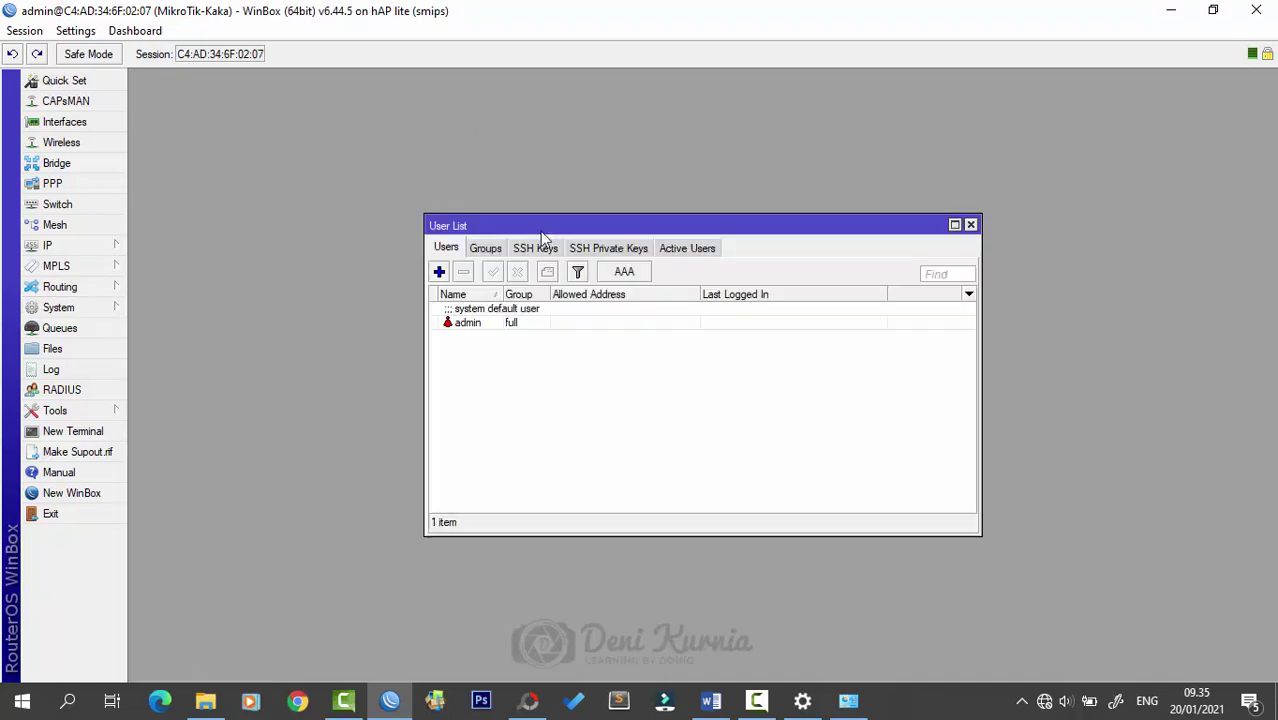
{"action": "left_click_drag", "start_coordinate": [565, 226], "coordinate": [542, 191]}
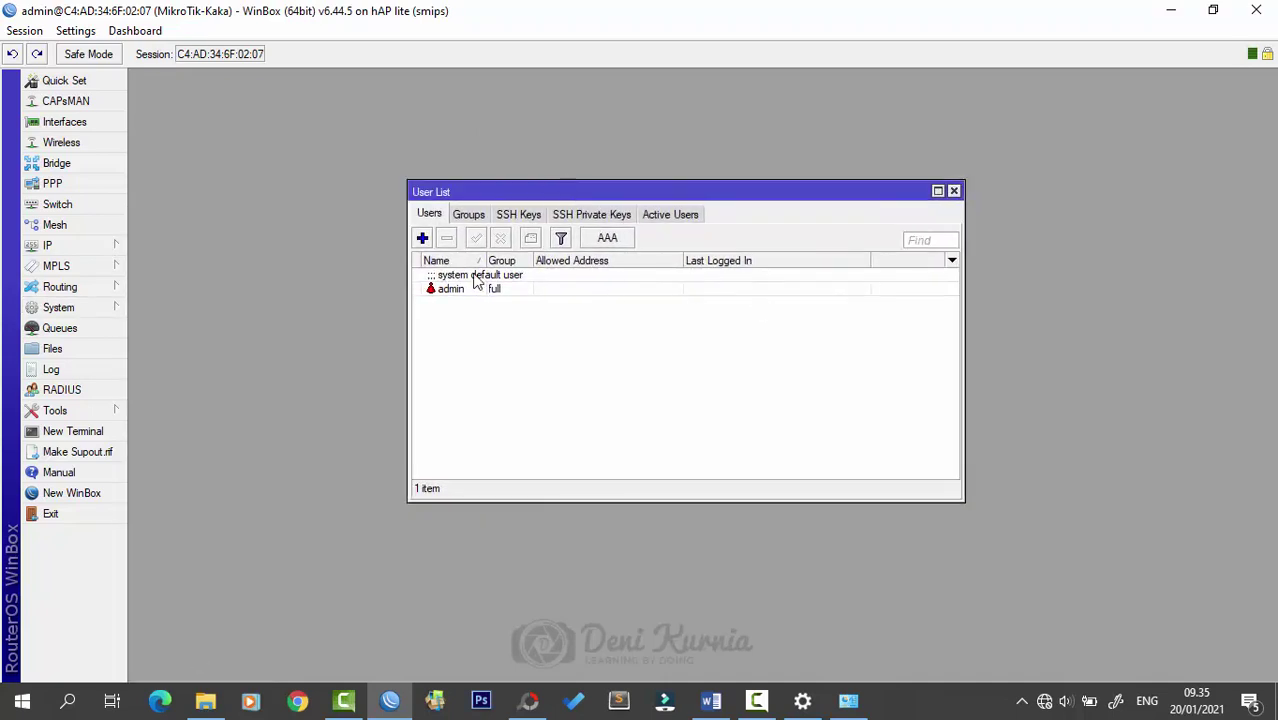
{"action": "mouse_move", "coordinate": [707, 199]}
{"action": "left_mouse_down"}
{"action": "mouse_move", "coordinate": [750, 197]}
{"action": "mouse_move", "coordinate": [715, 192]}
{"action": "left_mouse_up"}
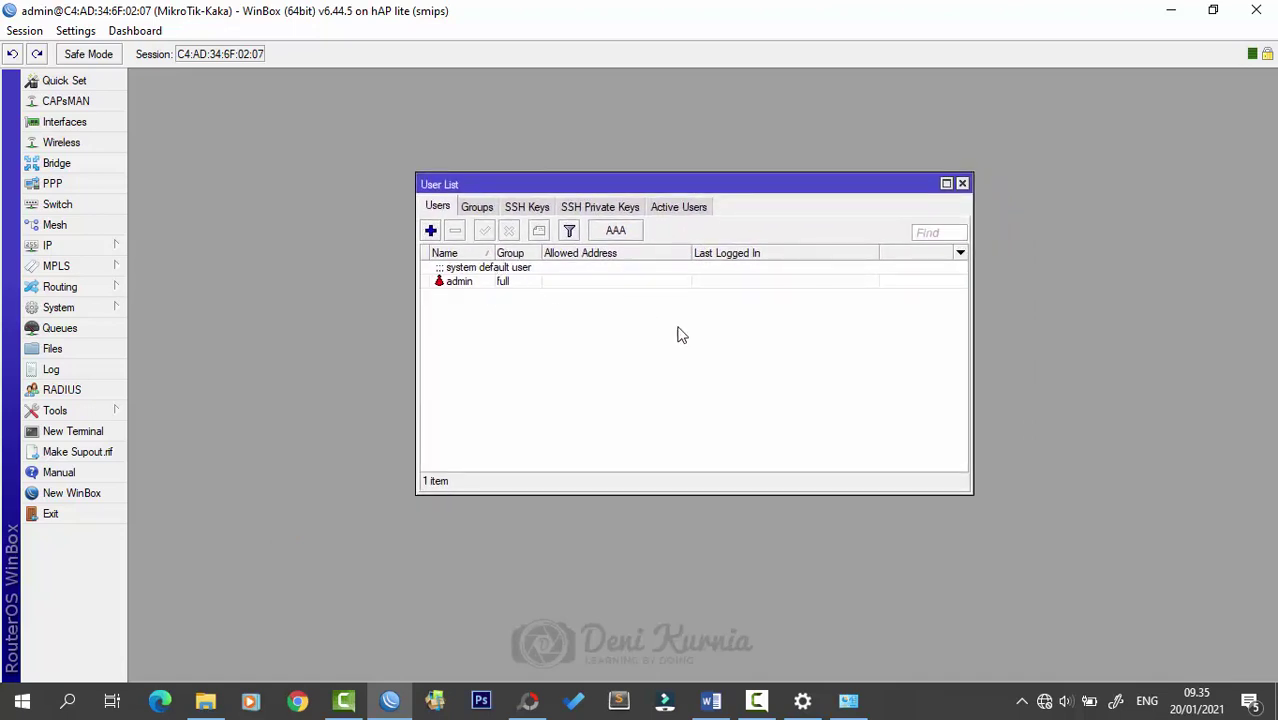
{"action": "mouse_move", "coordinate": [808, 185]}
{"action": "left_mouse_down"}
{"action": "mouse_move", "coordinate": [842, 183]}
{"action": "mouse_move", "coordinate": [800, 182]}
{"action": "left_mouse_up"}
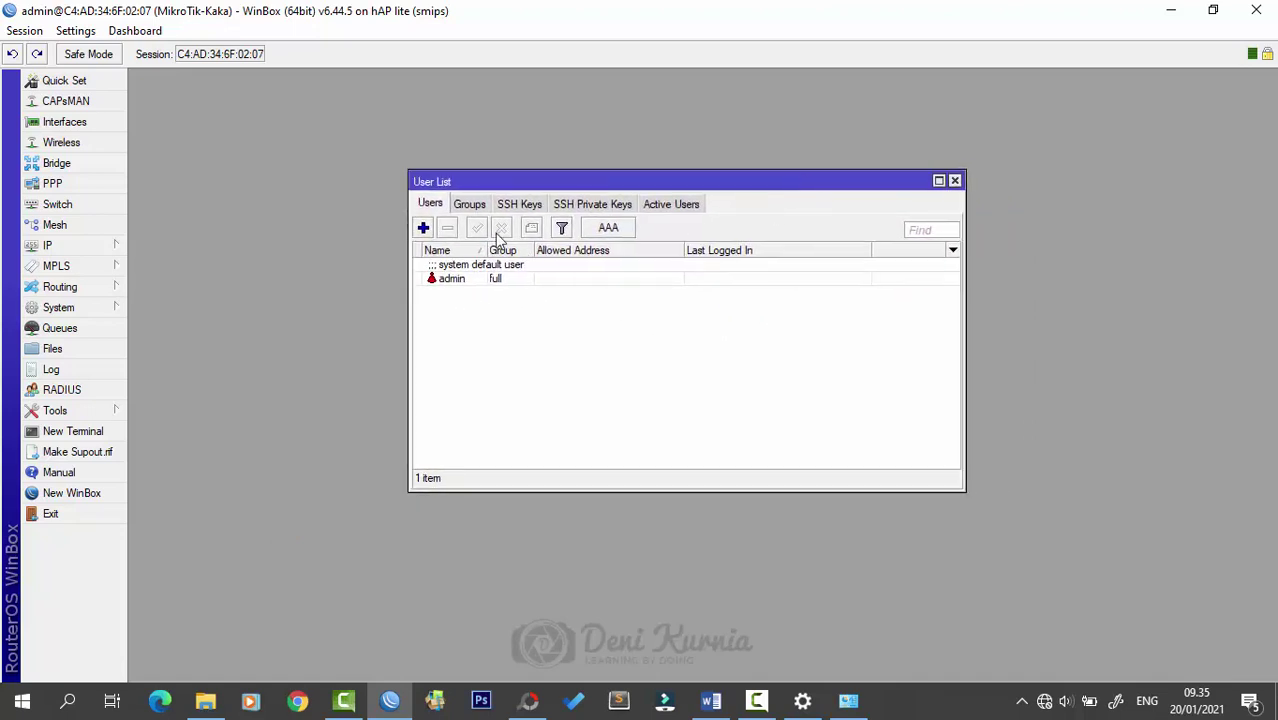
- Add user kaka in the full group with a password
{"action": "left_click", "coordinate": [423, 228]}
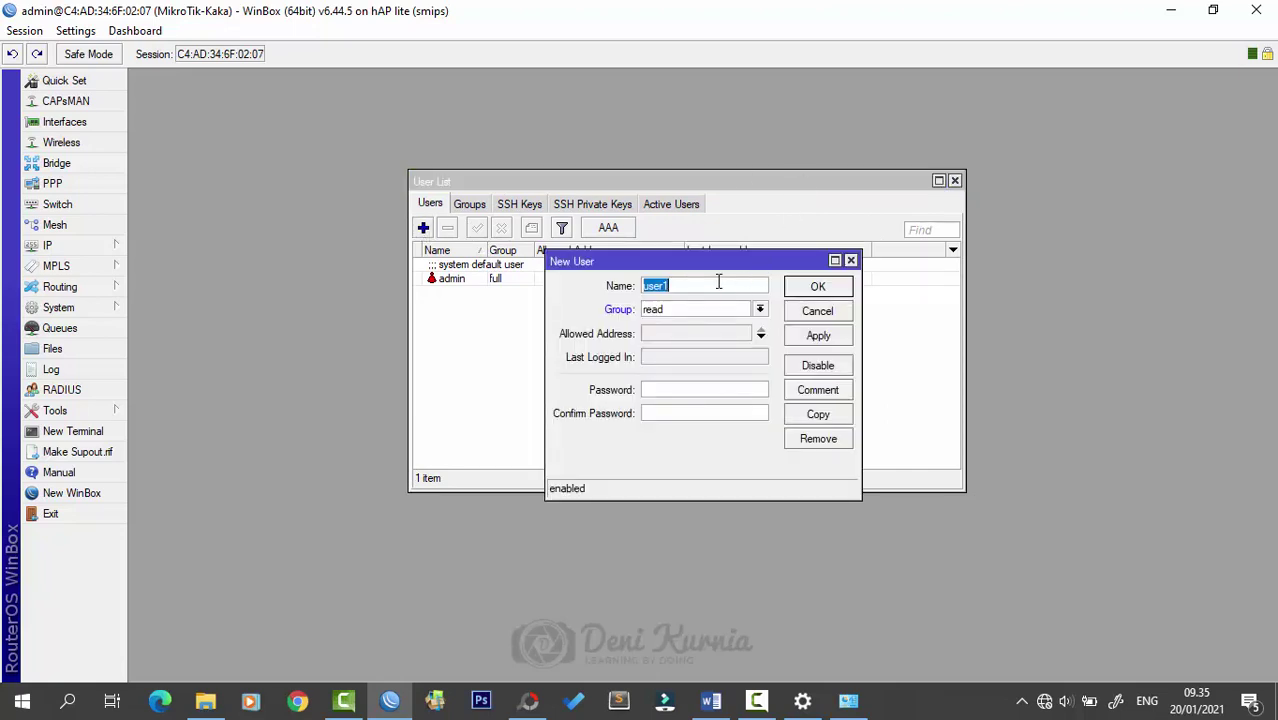
{"action": "type", "text": "kaka"}
{"action": "left_click", "coordinate": [759, 310]}
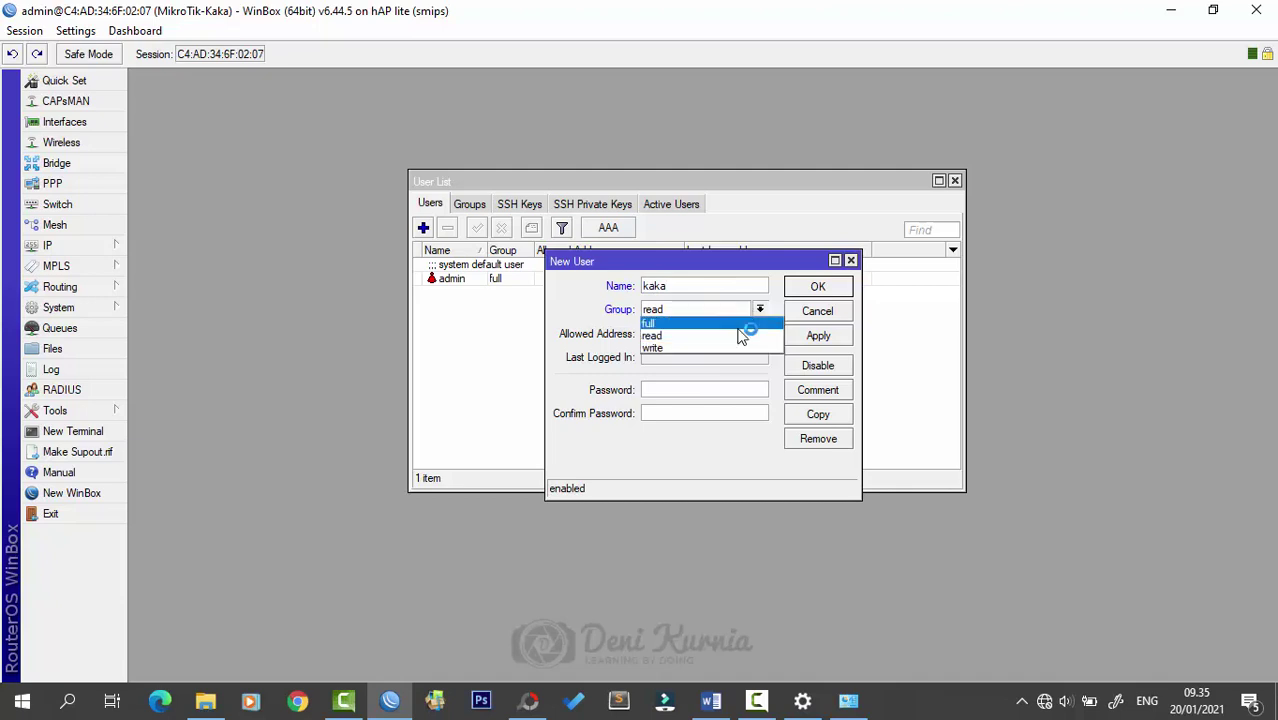
{"action": "left_click", "coordinate": [733, 330]}
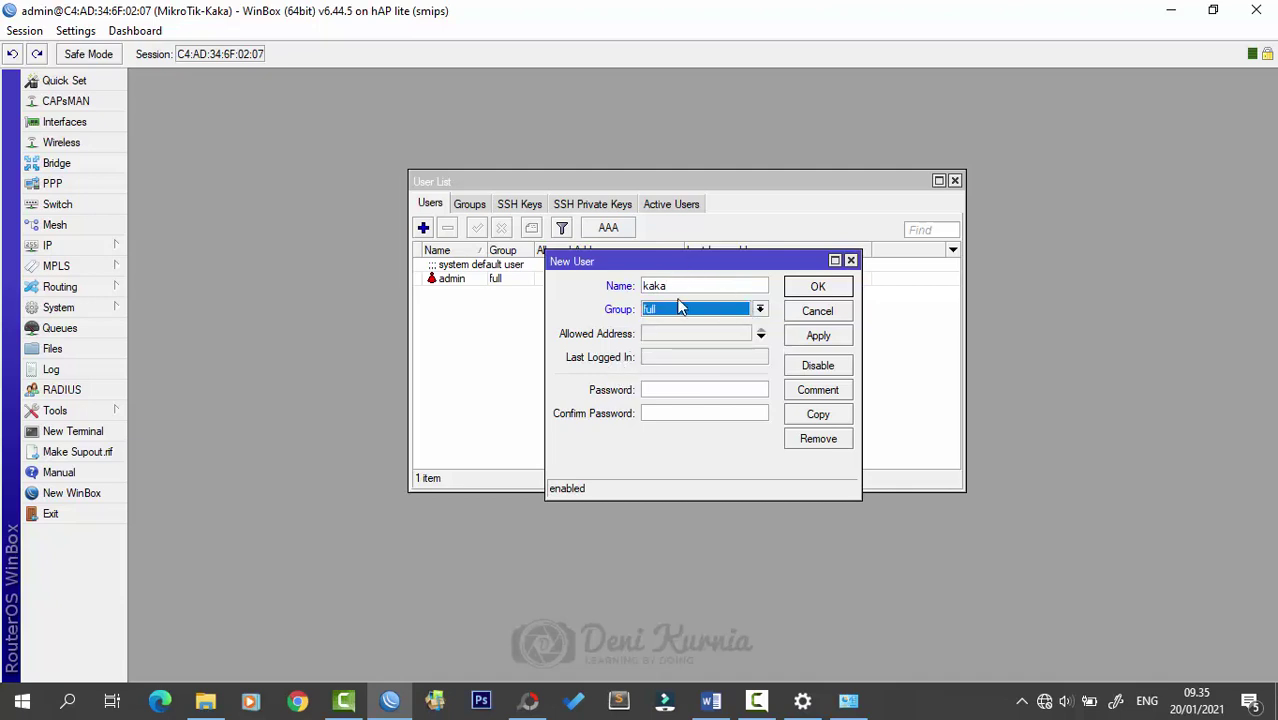
{"action": "left_click", "coordinate": [659, 389]}
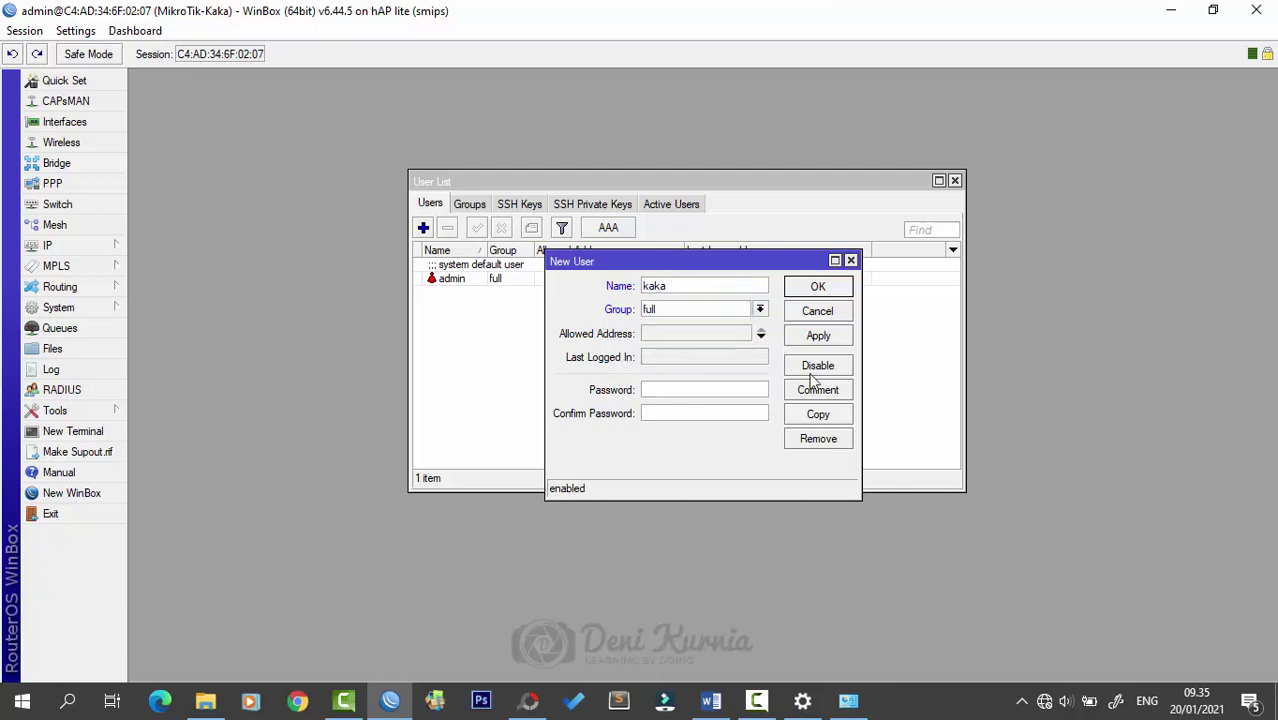
{"action": "type", "text": "12345"}
{"action": "left_click", "coordinate": [818, 335]}
{"action": "left_click", "coordinate": [818, 287]}
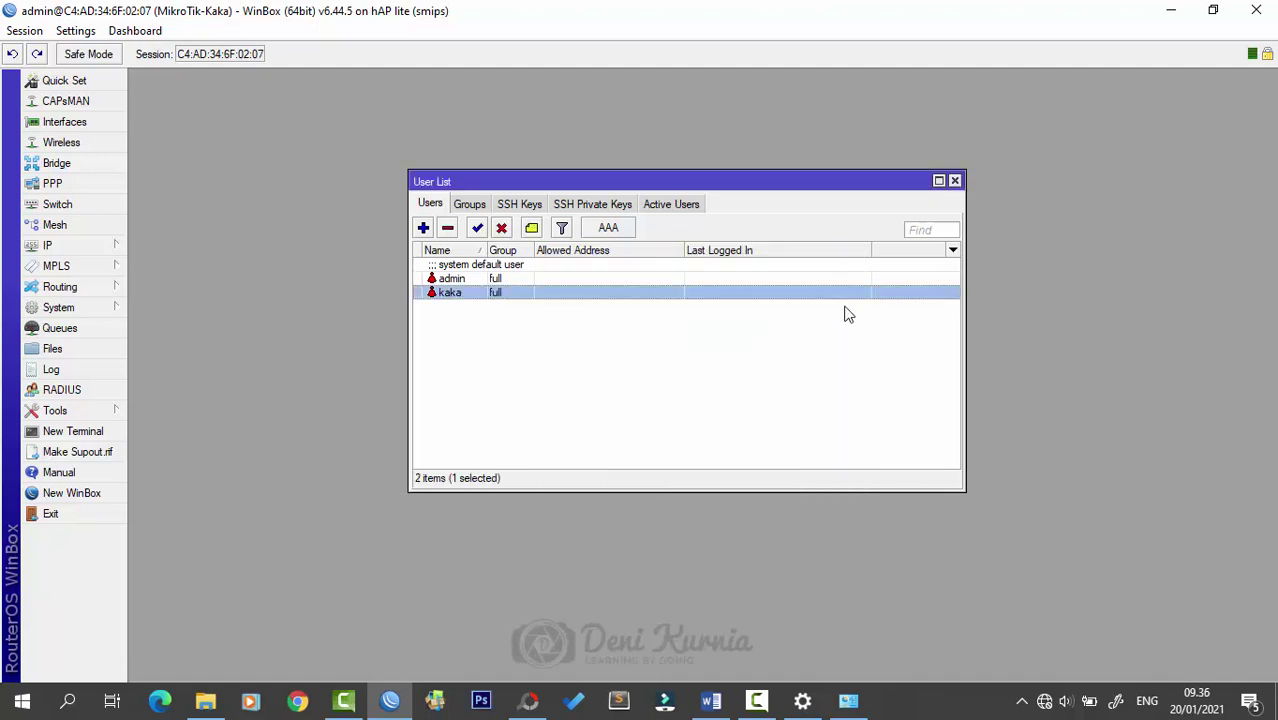
{"action": "left_click", "coordinate": [470, 279]}
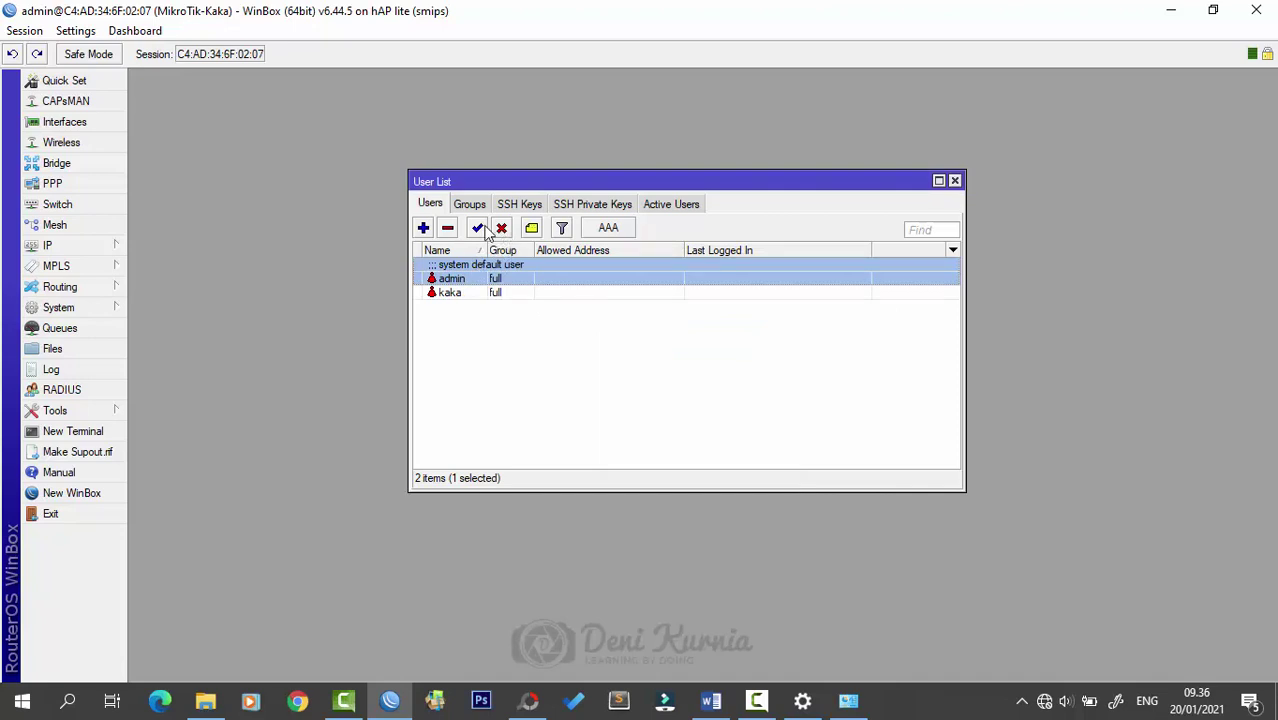
- Disable the admin account and disconnect the WinBox session
{"action": "left_click", "coordinate": [501, 229]}
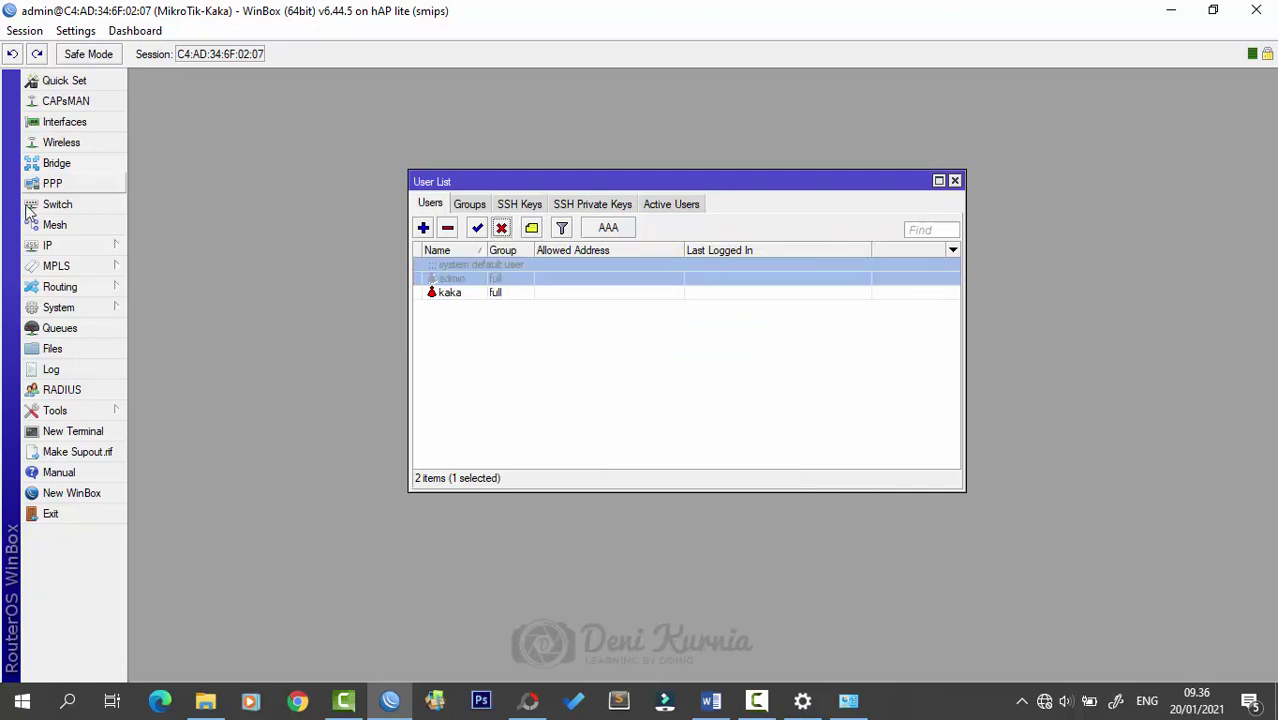
{"action": "left_click", "coordinate": [60, 308]}
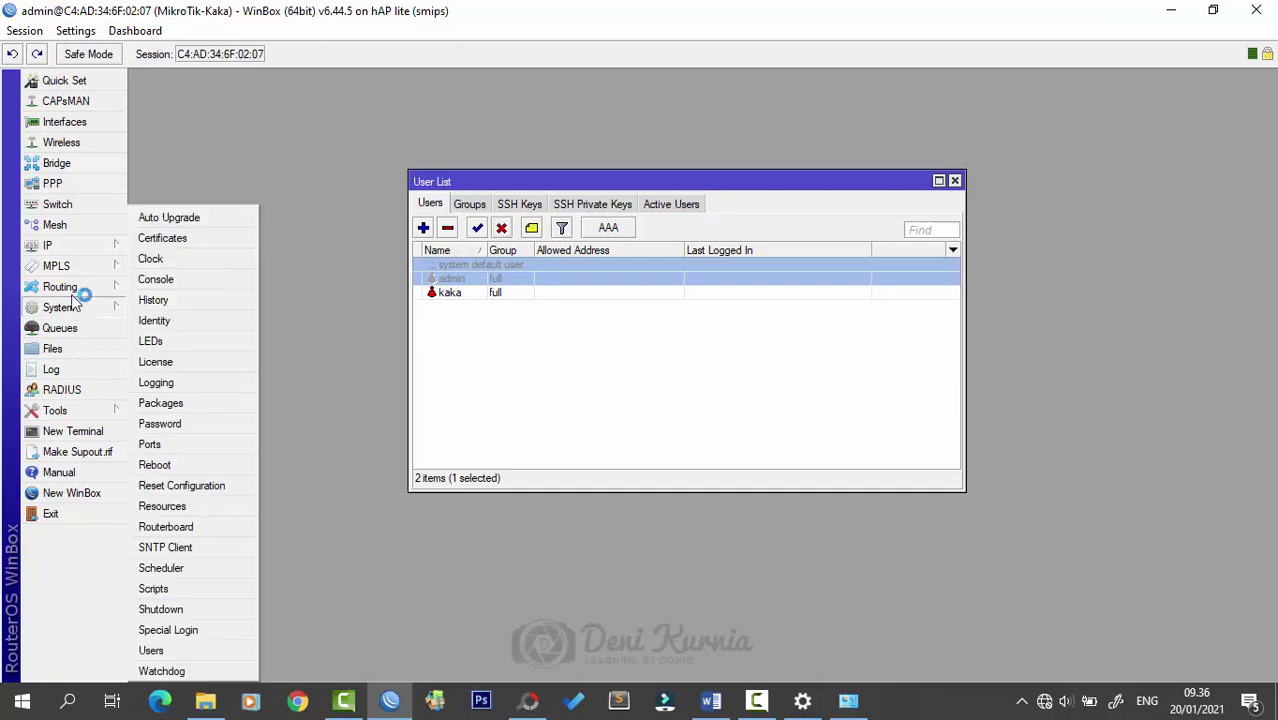
{"action": "left_click", "coordinate": [24, 31]}
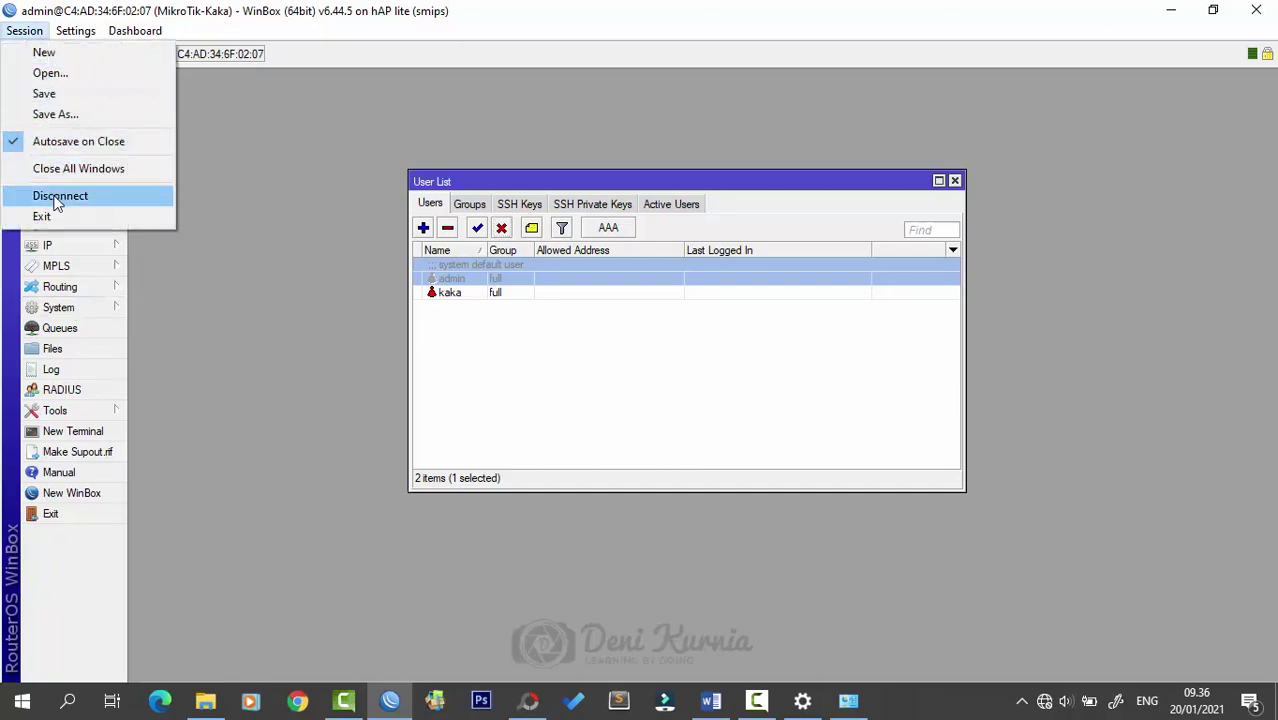
{"action": "left_click", "coordinate": [55, 196]}
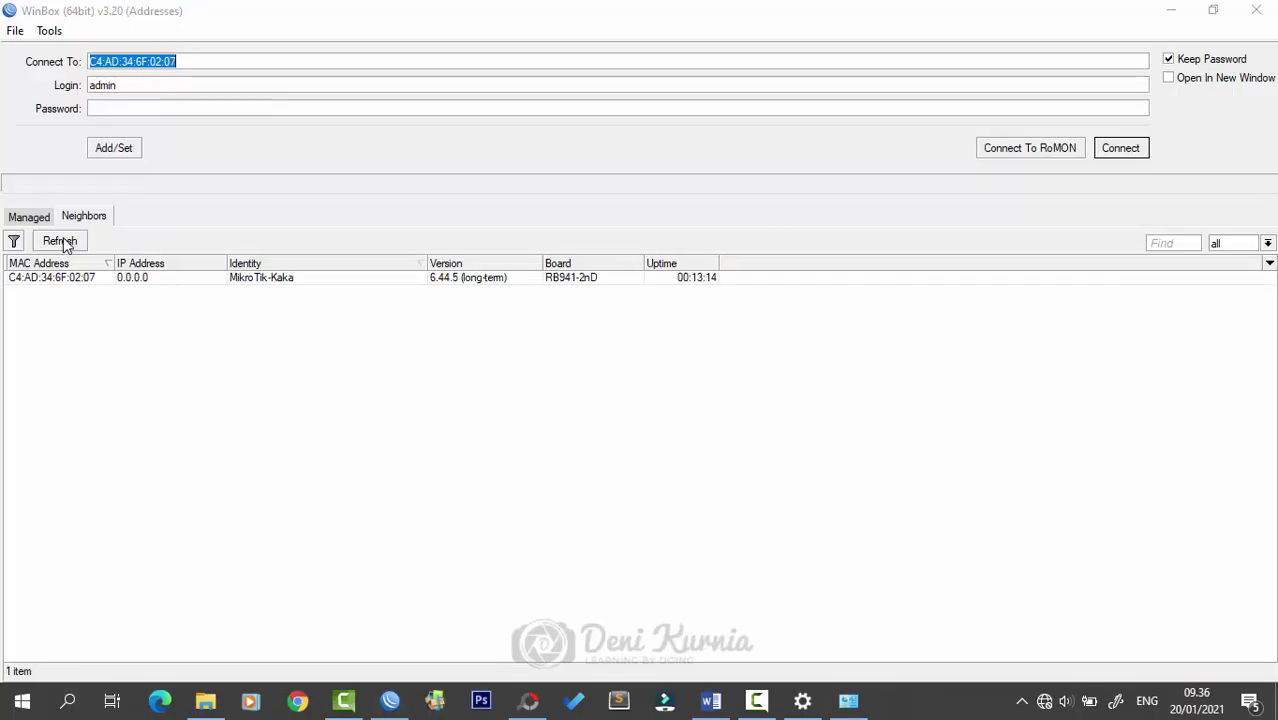
- Log back in as kaka, close the User List, and glance at the network diagram
{"action": "left_click", "coordinate": [148, 86]}
{"action": "double_click", "coordinate": [405, 85]}
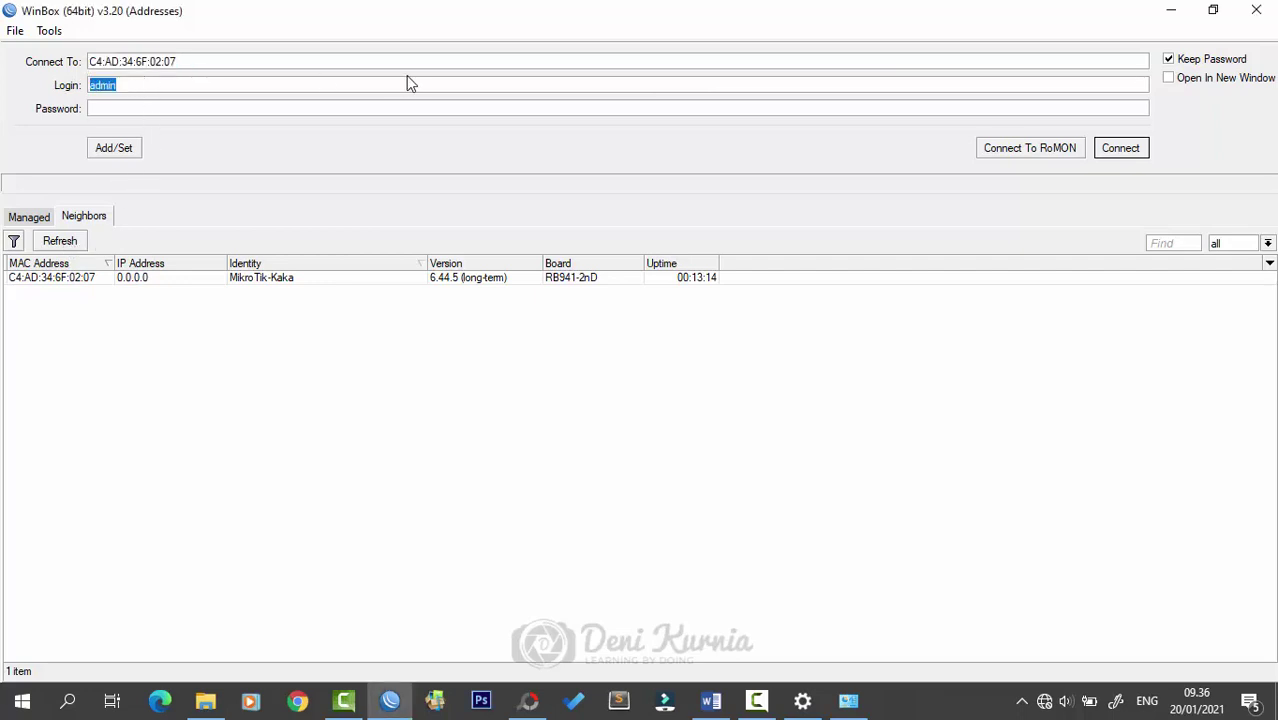
{"action": "type", "text": "kaka"}
{"action": "key", "text": "Return"}
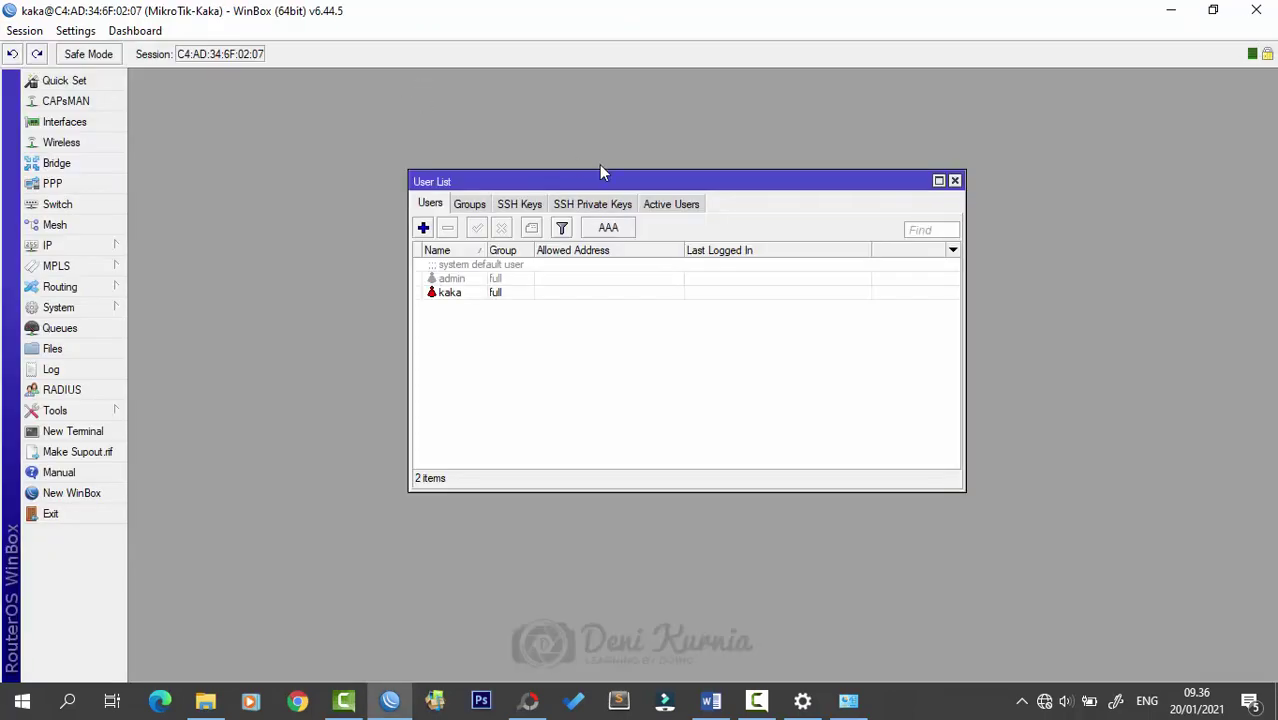
{"action": "left_click", "coordinate": [954, 180]}
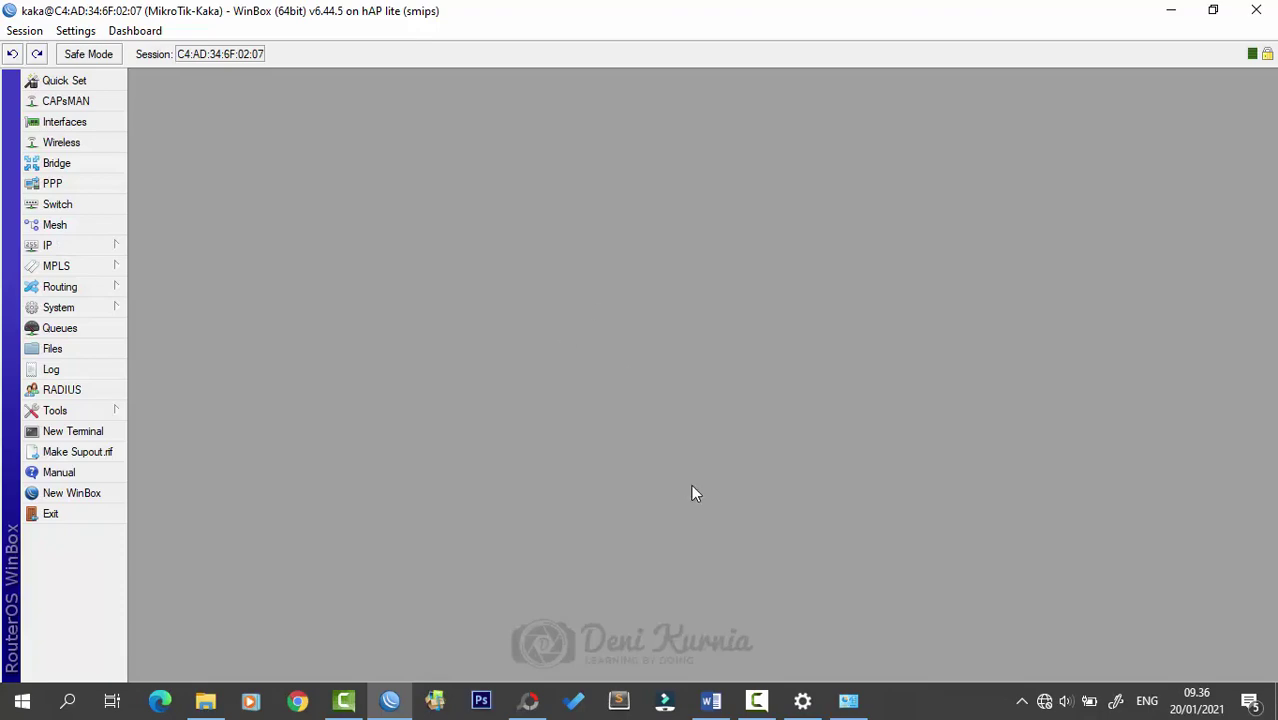
{"action": "left_click", "coordinate": [529, 700]}
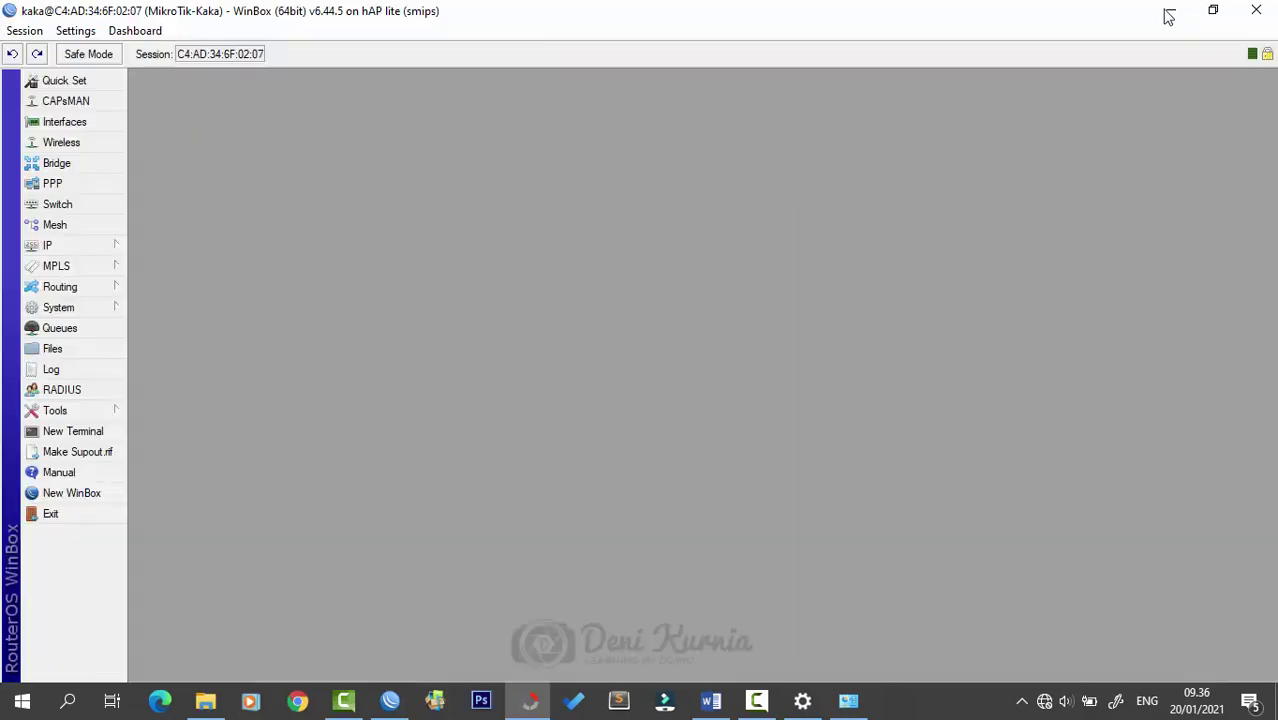
{"action": "left_click", "coordinate": [1171, 12]}
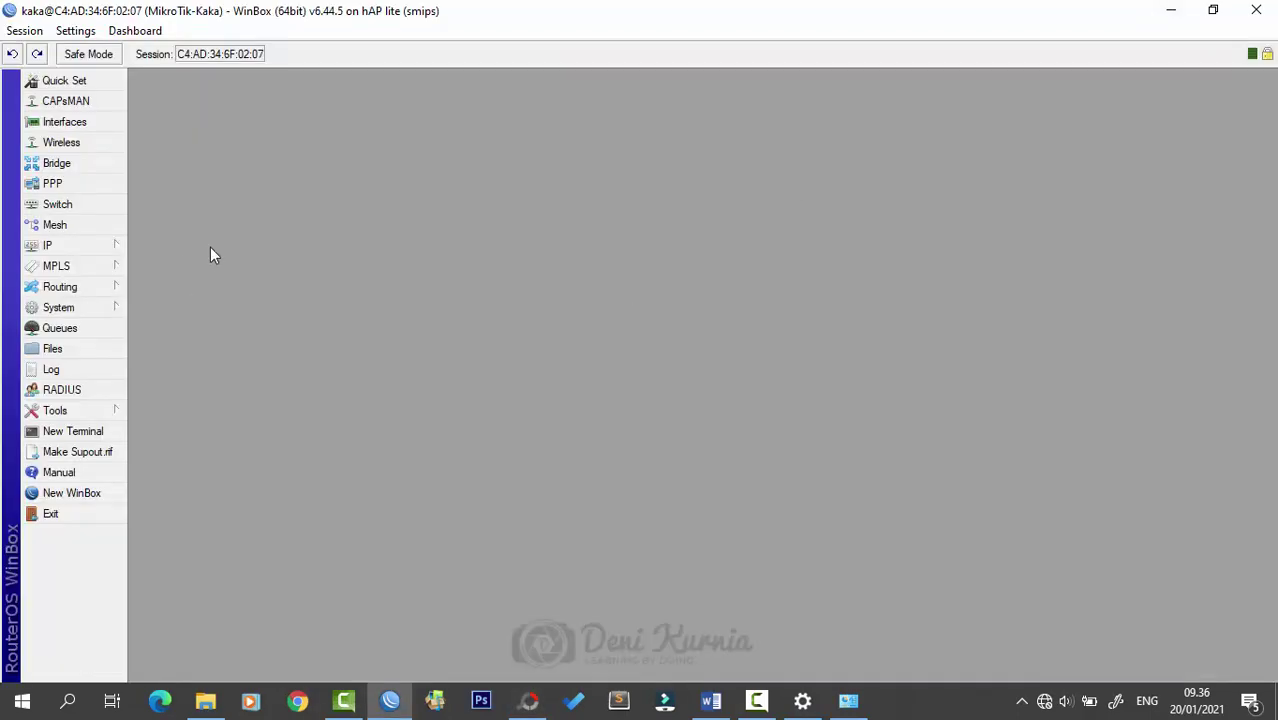
- Open the empty IP Address List and move it up and to the right
{"action": "left_click", "coordinate": [89, 245]}
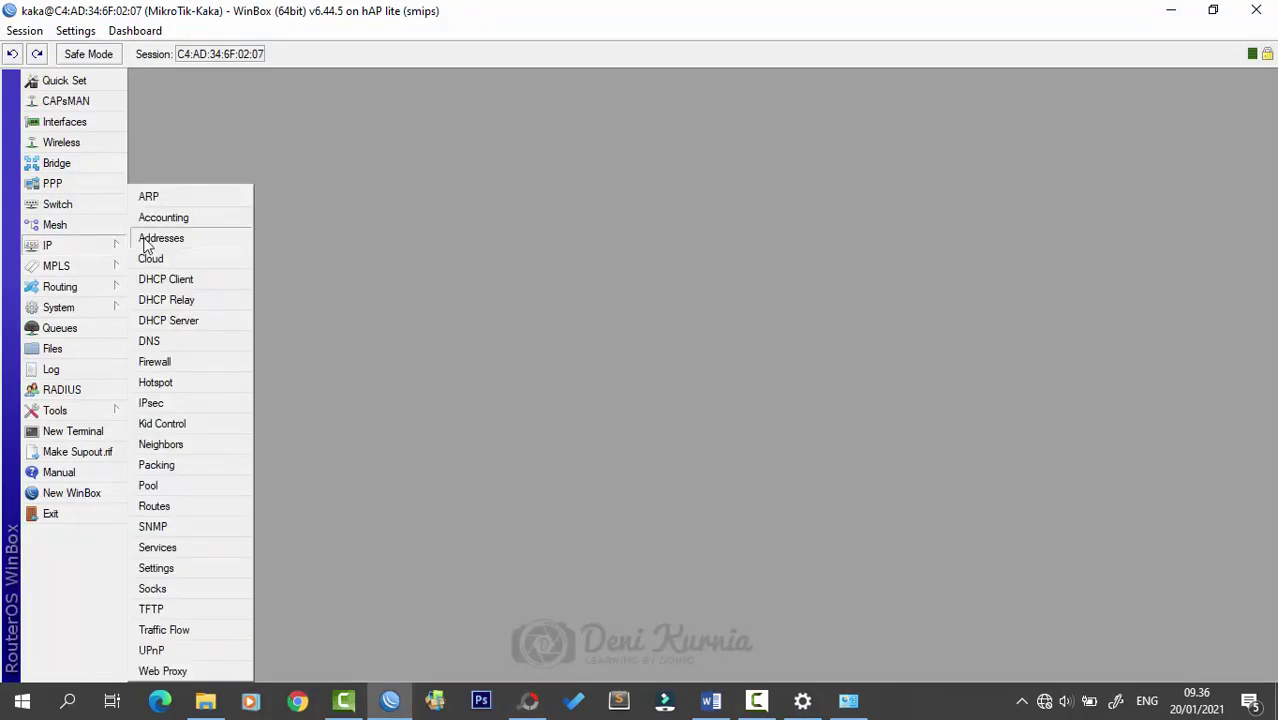
{"action": "left_click", "coordinate": [165, 236]}
{"action": "left_click_drag", "start_coordinate": [686, 231], "coordinate": [609, 184]}
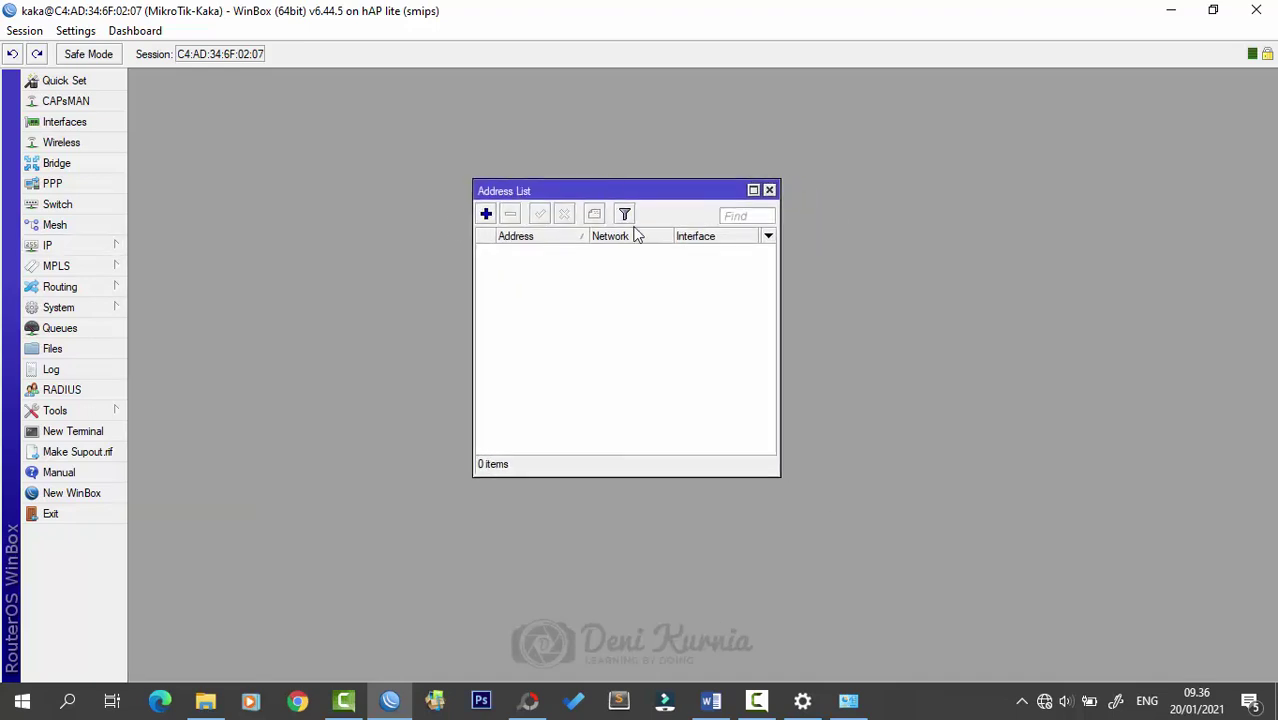
{"action": "left_click_drag", "start_coordinate": [707, 194], "coordinate": [683, 177]}
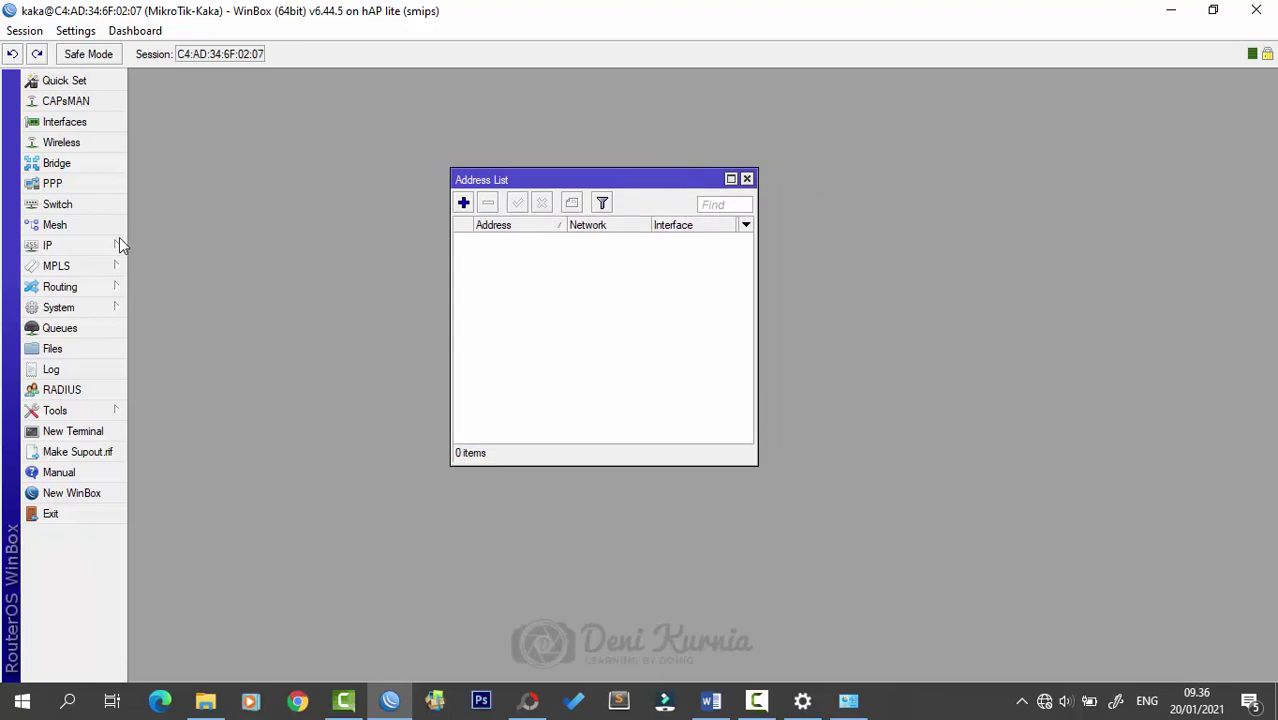
{"action": "left_click_drag", "start_coordinate": [626, 178], "coordinate": [724, 170]}
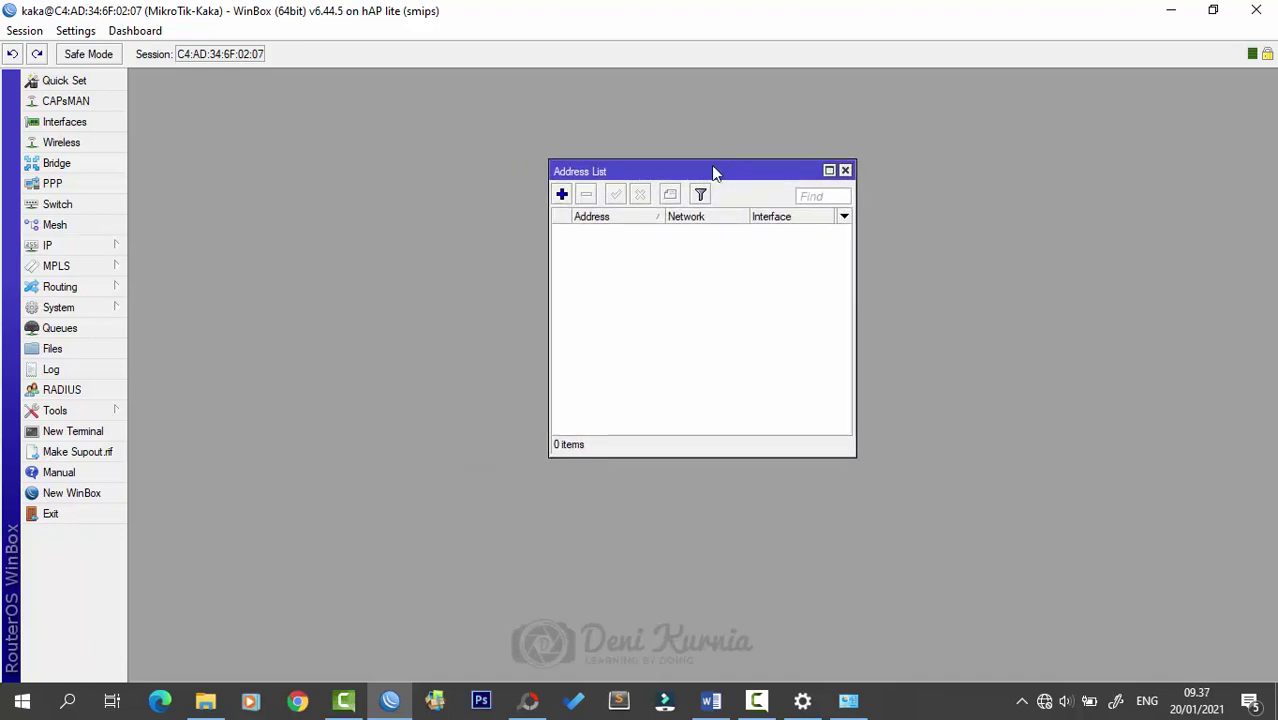
{"action": "left_click", "coordinate": [110, 247]}
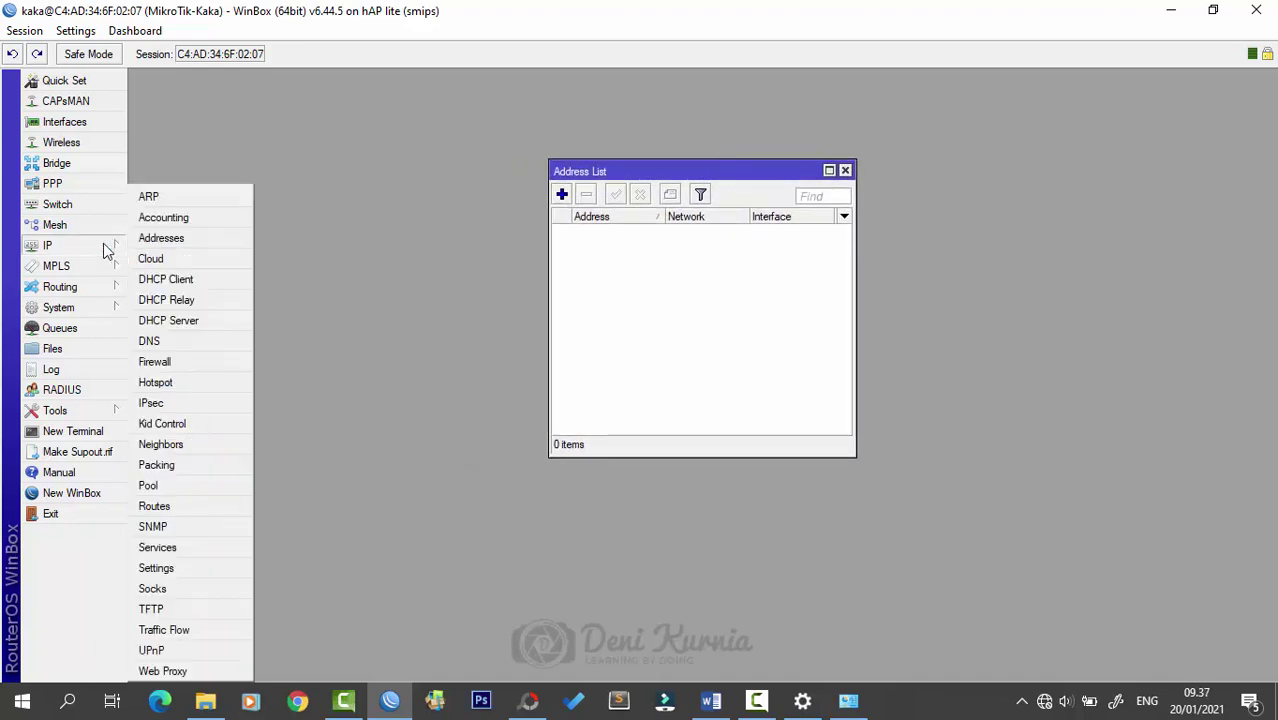
- Add a DHCP client on interface ether1-INTERNET
{"action": "left_click", "coordinate": [200, 281]}
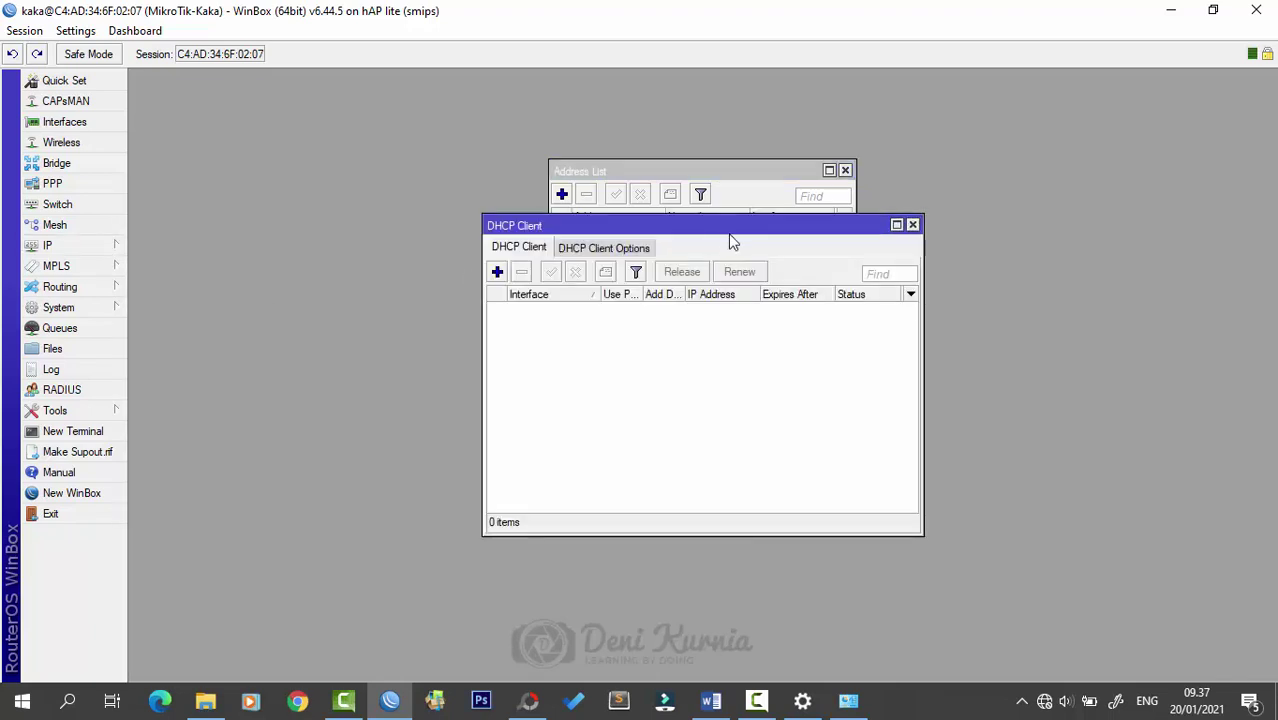
{"action": "left_click_drag", "start_coordinate": [730, 236], "coordinate": [722, 264]}
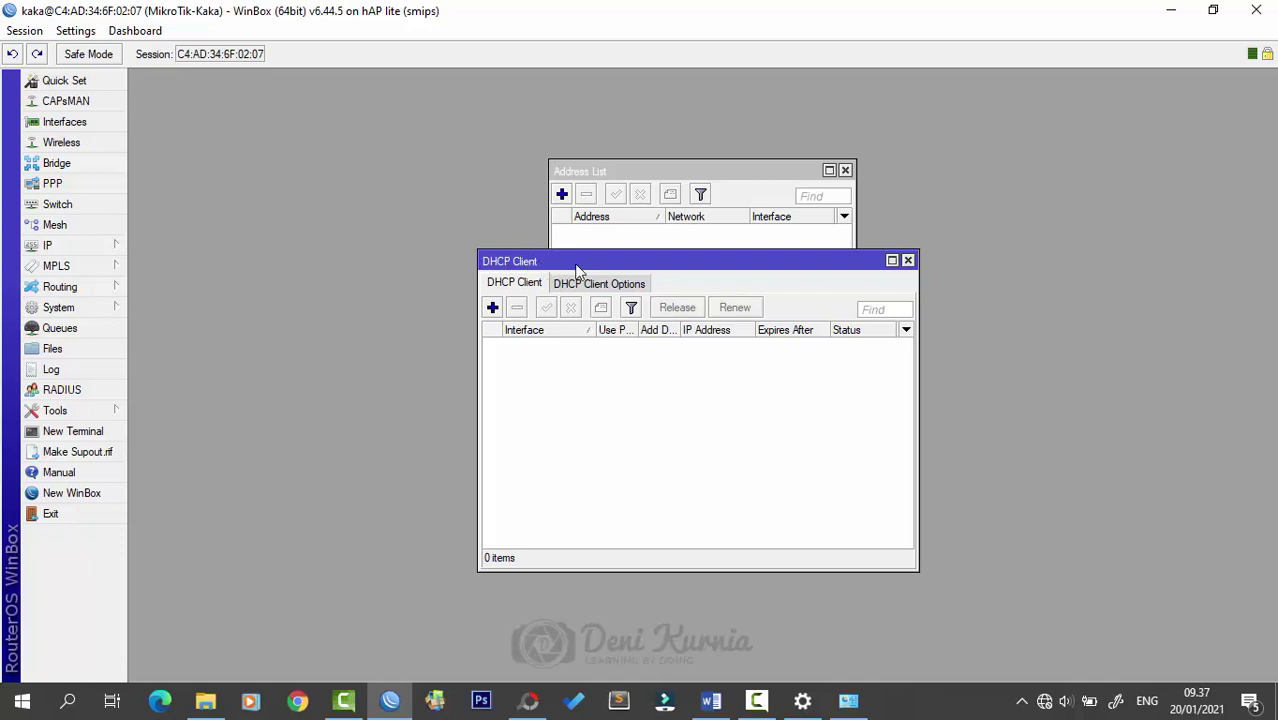
{"action": "left_click", "coordinate": [76, 249]}
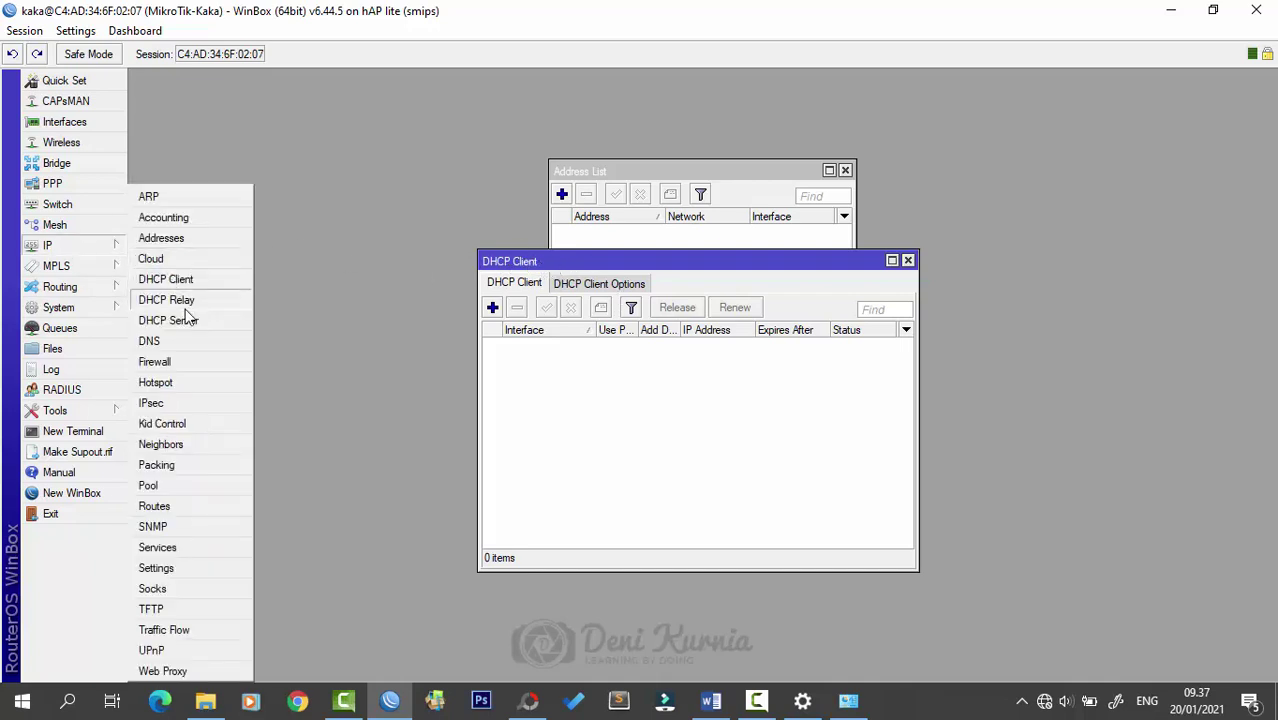
{"action": "left_click", "coordinate": [617, 270]}
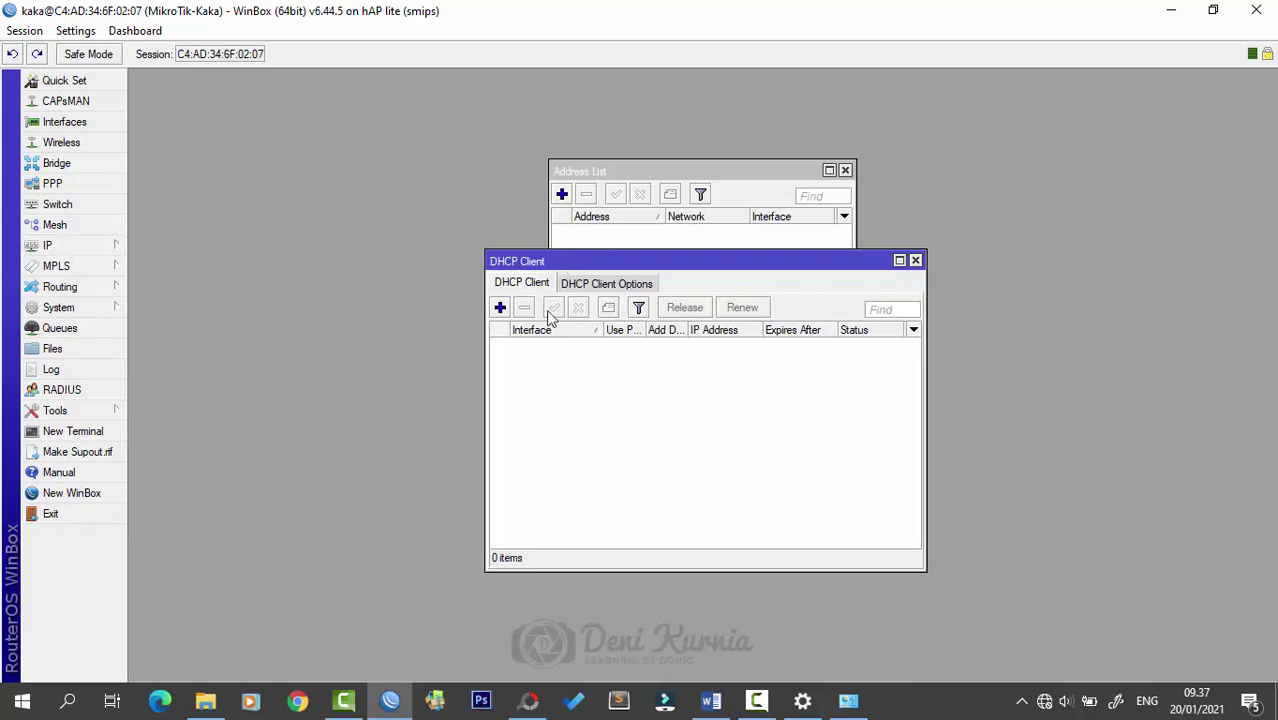
{"action": "left_click", "coordinate": [492, 307]}
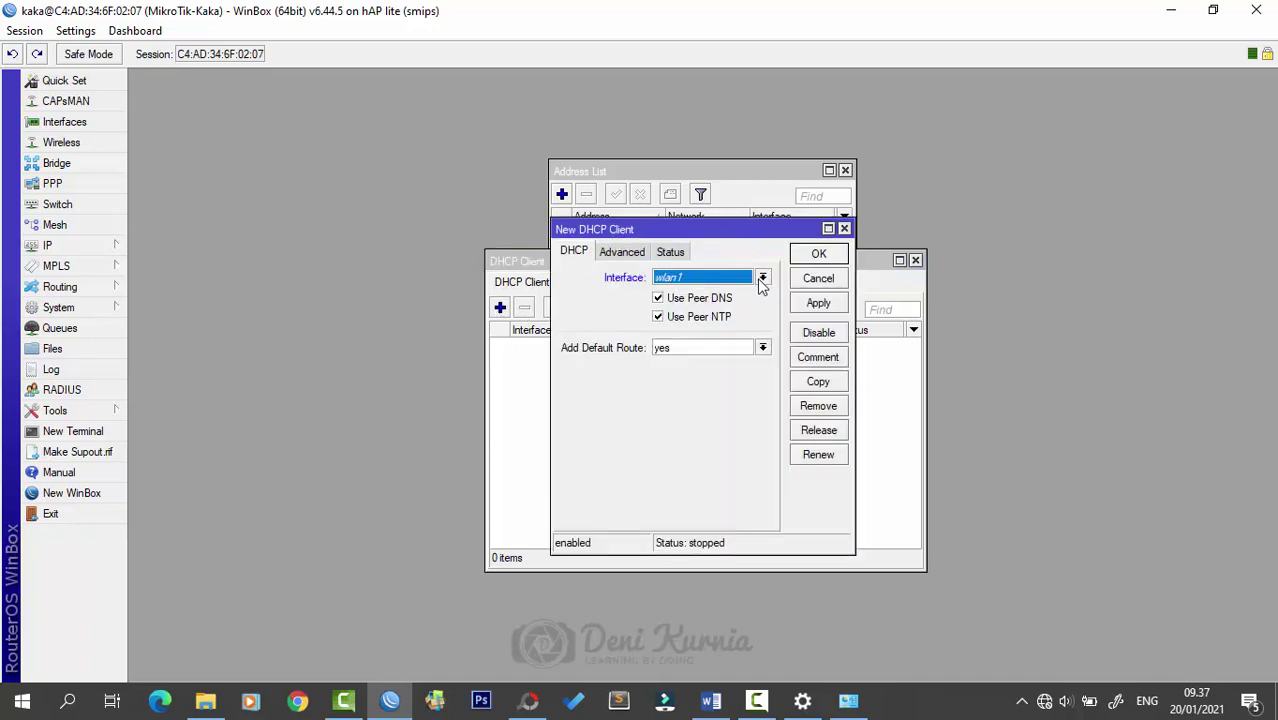
{"action": "left_click", "coordinate": [762, 278]}
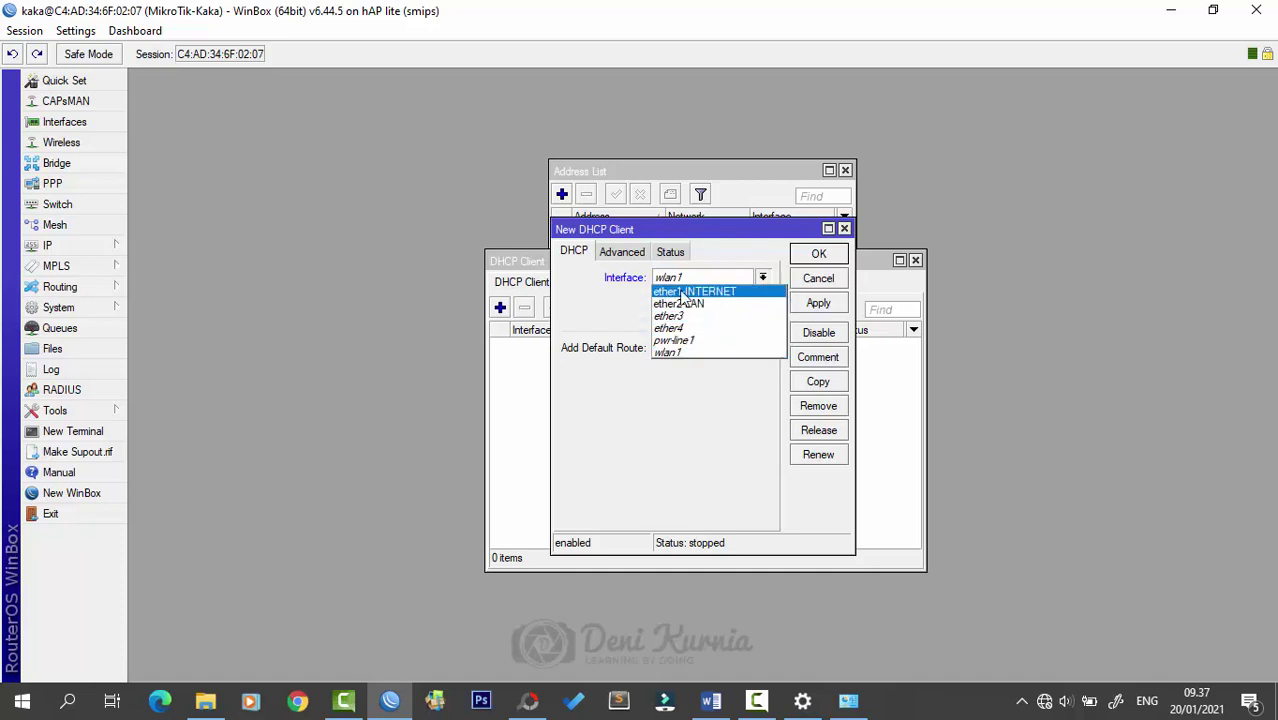
{"action": "left_click", "coordinate": [710, 292]}
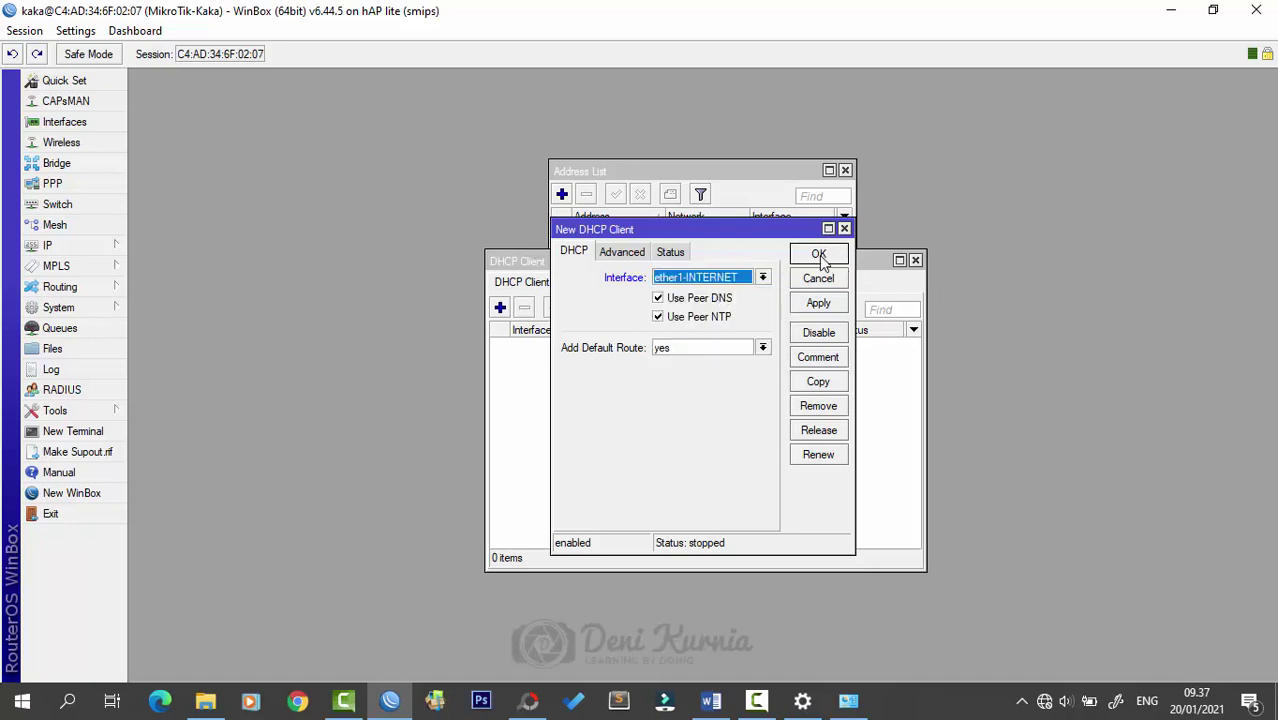
{"action": "left_click", "coordinate": [820, 256]}
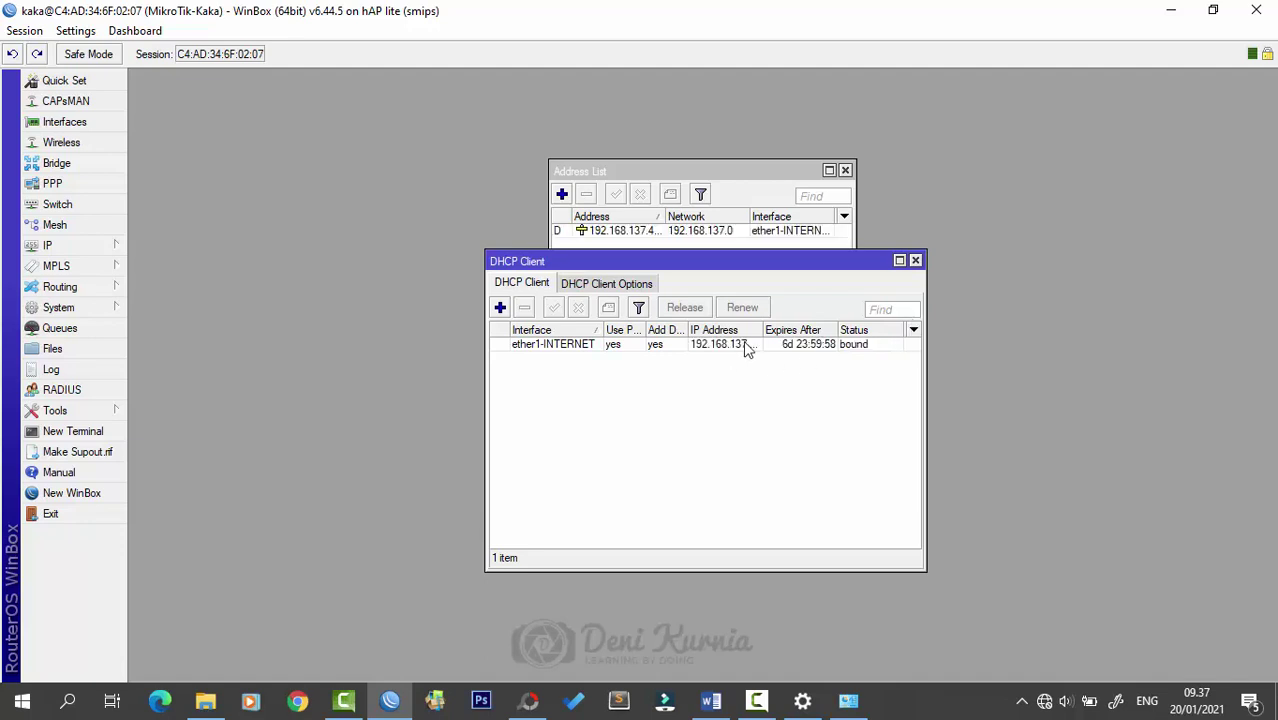
- Widen the IP Address column to show 192.168.137.41/24, then close both windows
{"action": "left_click_drag", "start_coordinate": [763, 329], "coordinate": [788, 330]}
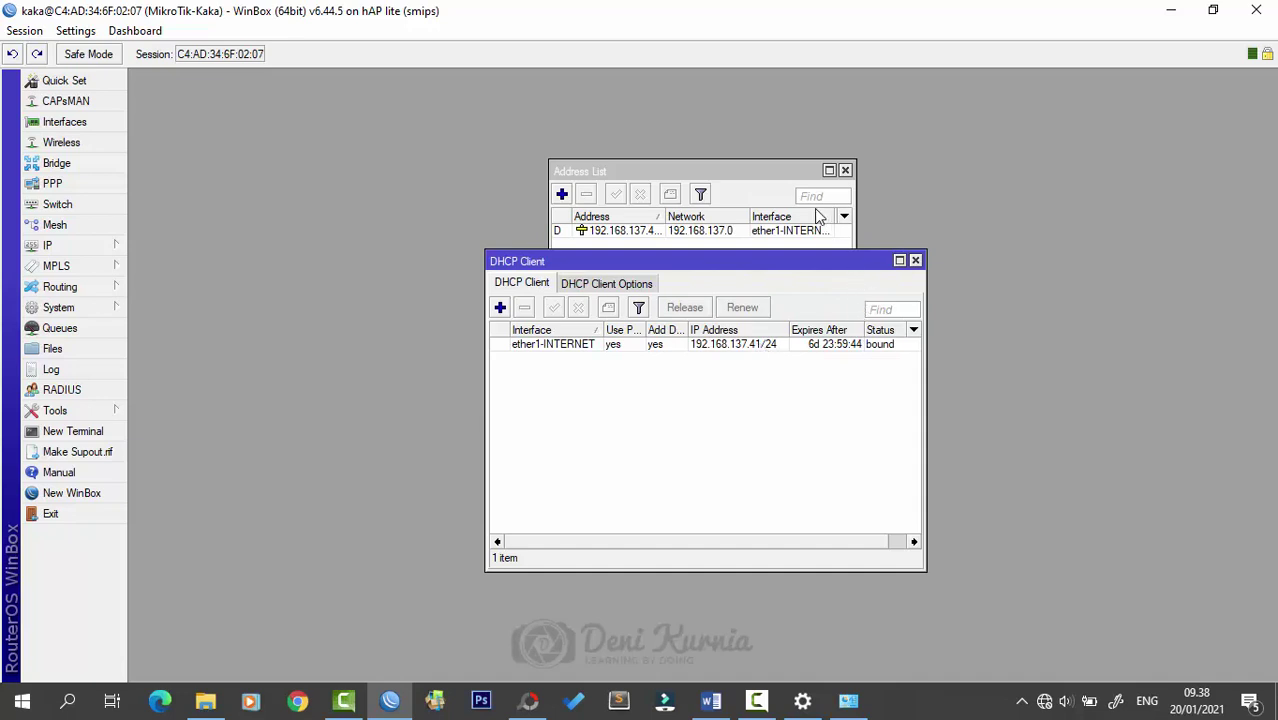
{"action": "mouse_move", "coordinate": [754, 171]}
{"action": "left_mouse_down"}
{"action": "mouse_move", "coordinate": [764, 146]}
{"action": "mouse_move", "coordinate": [805, 157]}
{"action": "mouse_move", "coordinate": [776, 183]}
{"action": "left_mouse_up"}
{"action": "left_click", "coordinate": [918, 264]}
{"action": "left_click", "coordinate": [915, 261]}
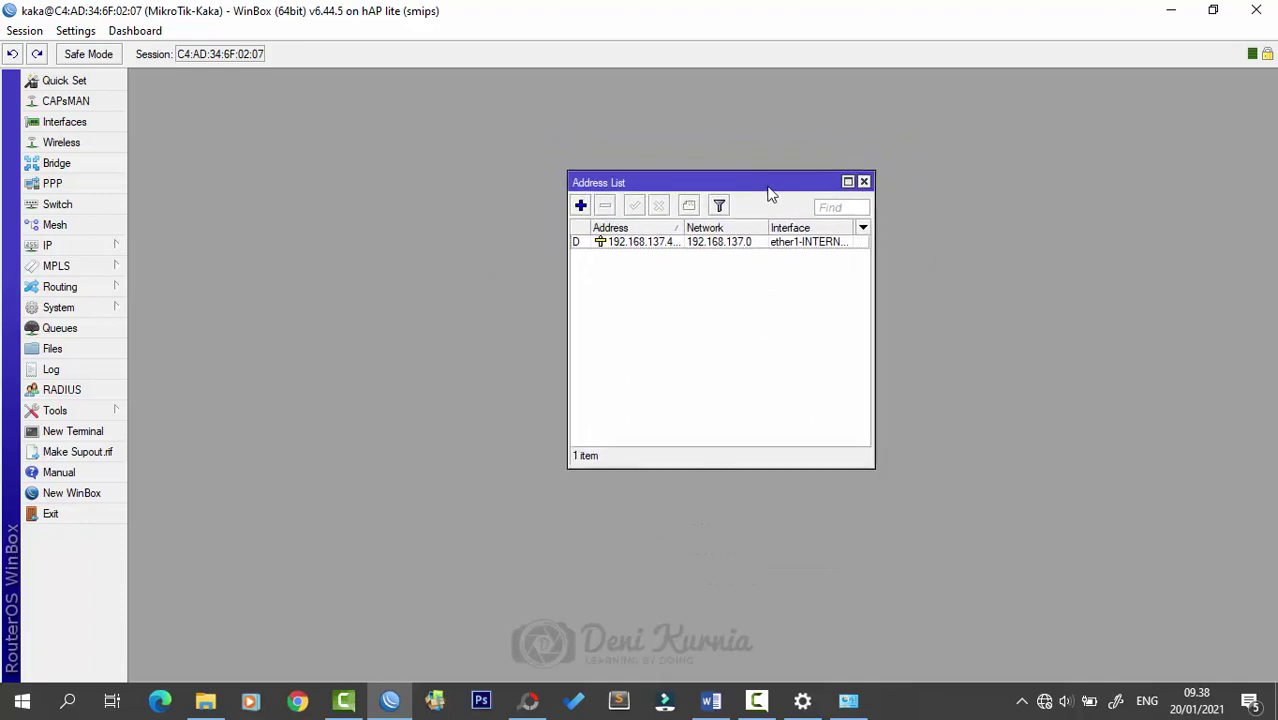
{"action": "left_click", "coordinate": [864, 182]}
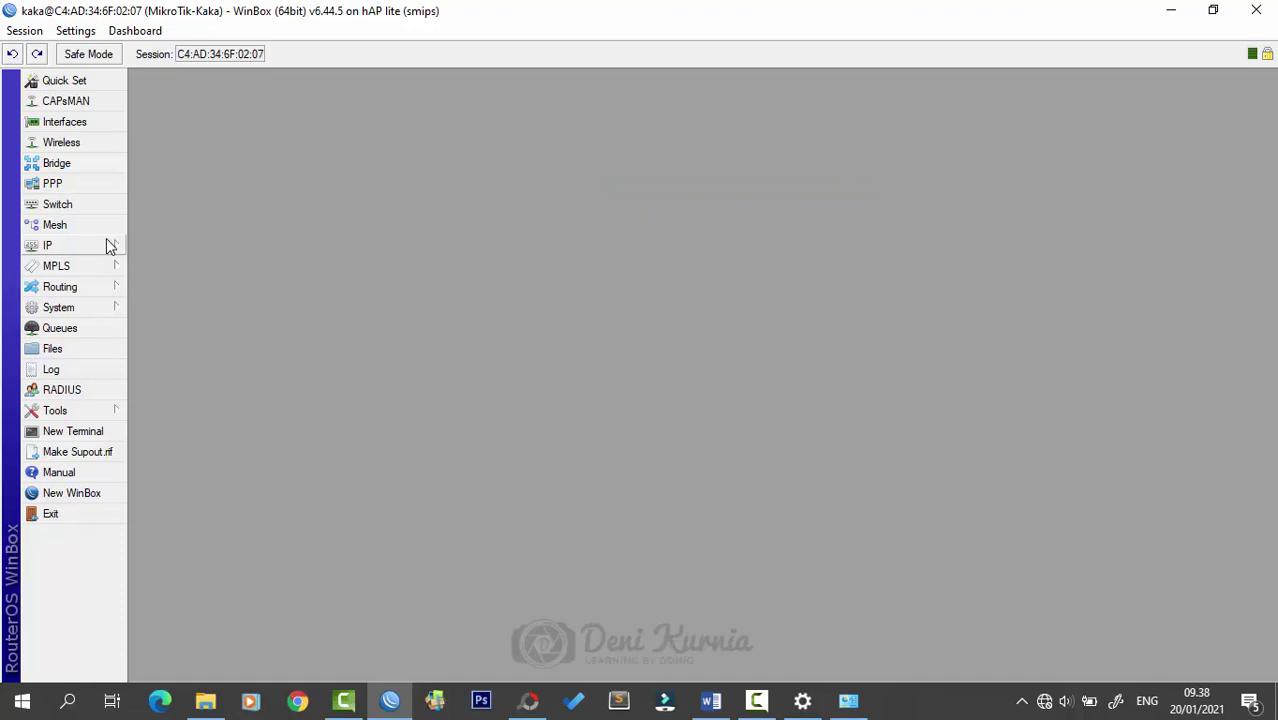
- In Firewall's NAT list, start a new srcnat rule with out interface ether1-INTERNET
{"action": "left_click", "coordinate": [110, 246]}
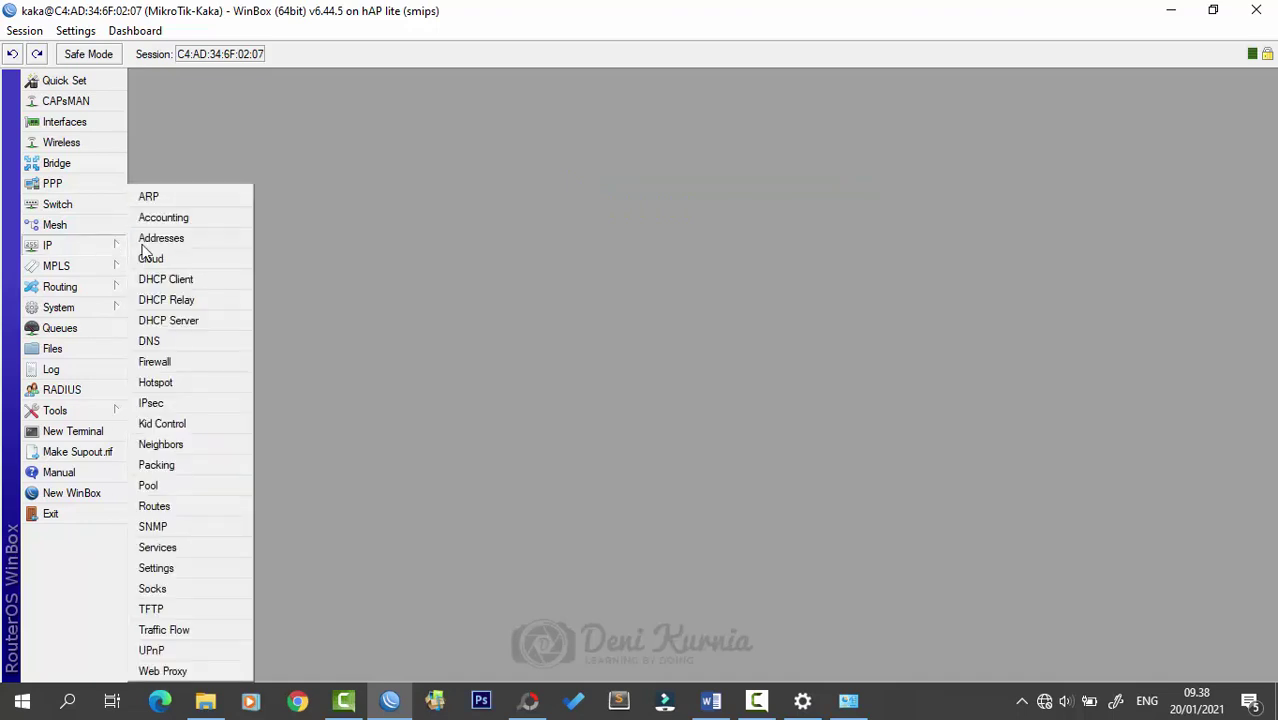
{"action": "left_click", "coordinate": [205, 366]}
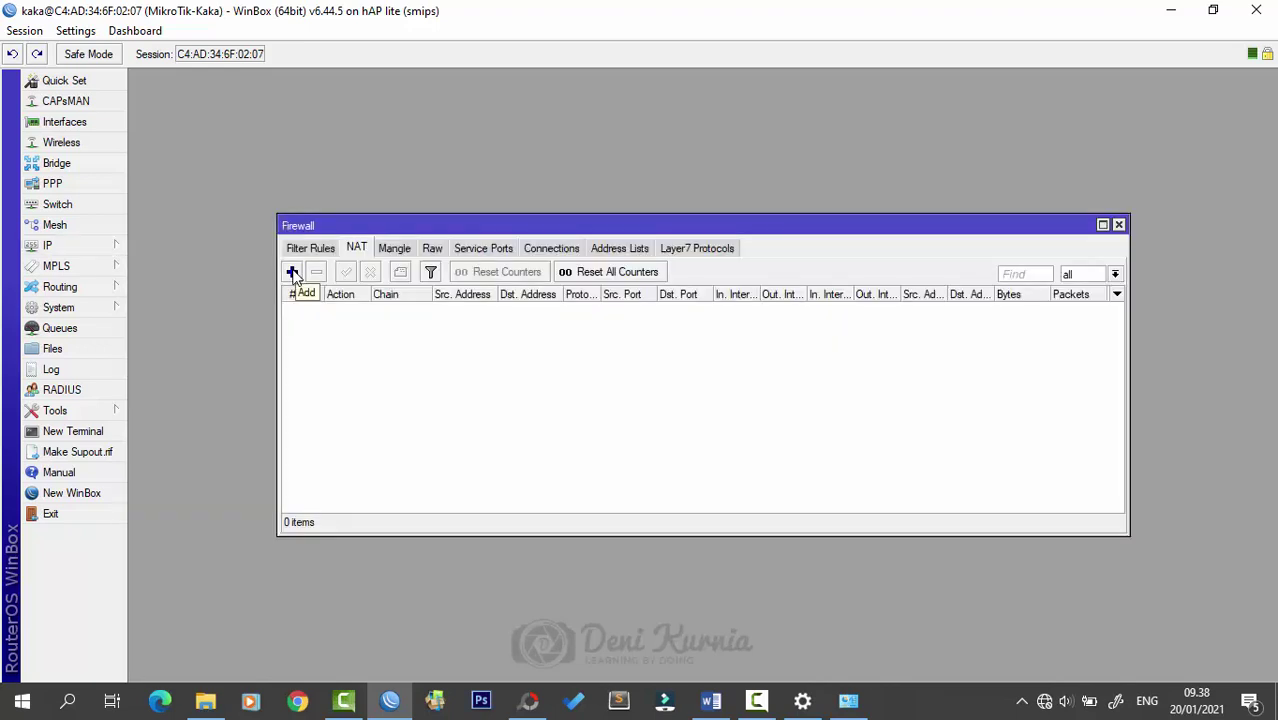
{"action": "left_click", "coordinate": [357, 252]}
{"action": "left_click", "coordinate": [380, 228]}
{"action": "left_click", "coordinate": [293, 271]}
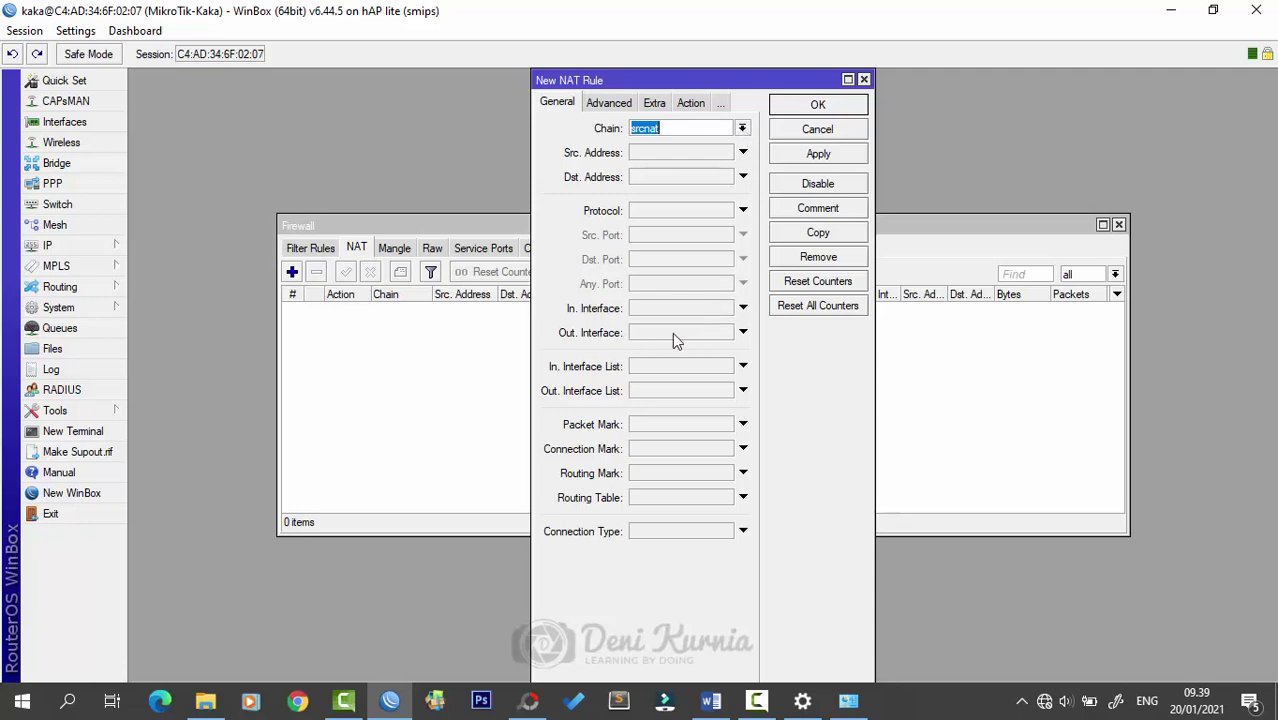
{"action": "left_click", "coordinate": [741, 334]}
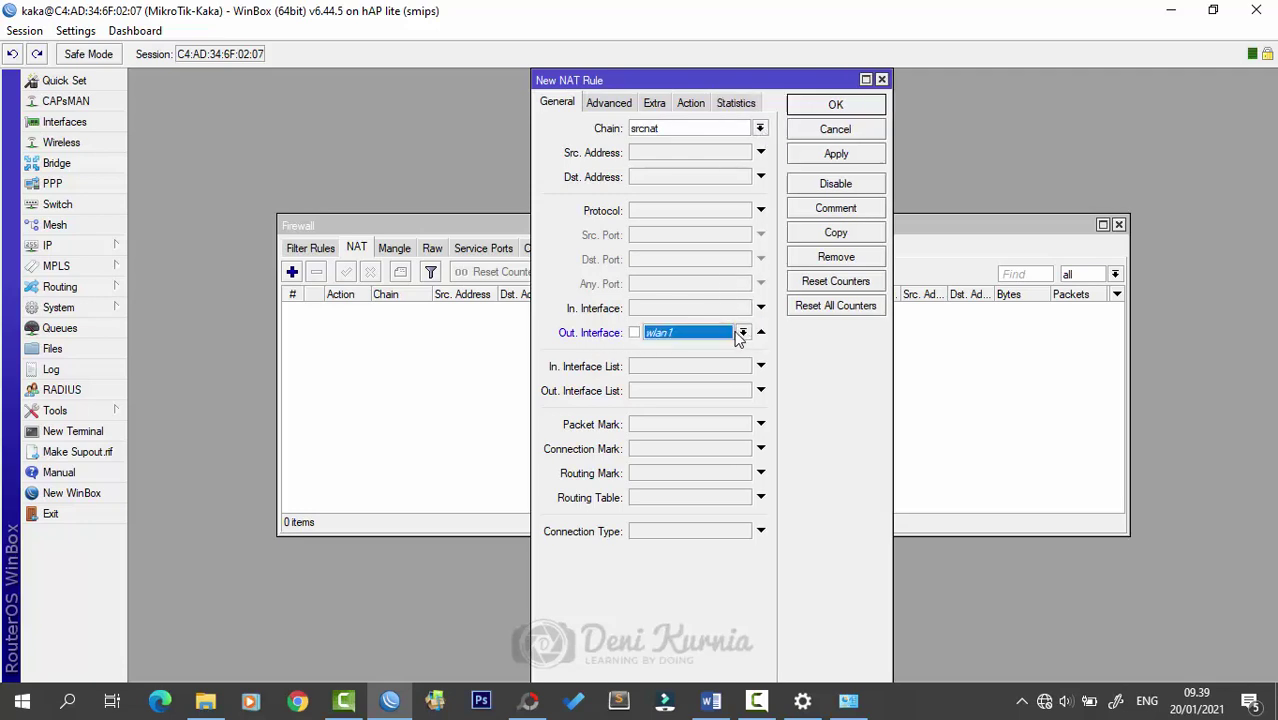
{"action": "left_click", "coordinate": [742, 334]}
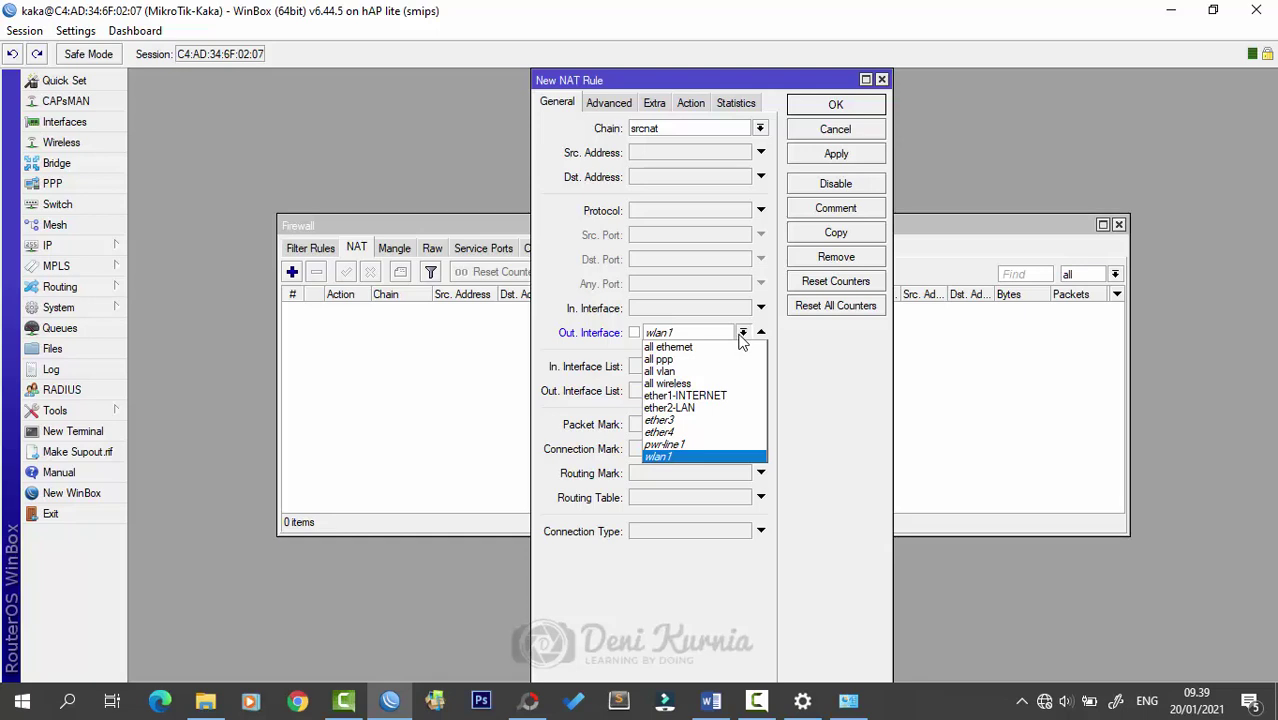
{"action": "left_click", "coordinate": [746, 397]}
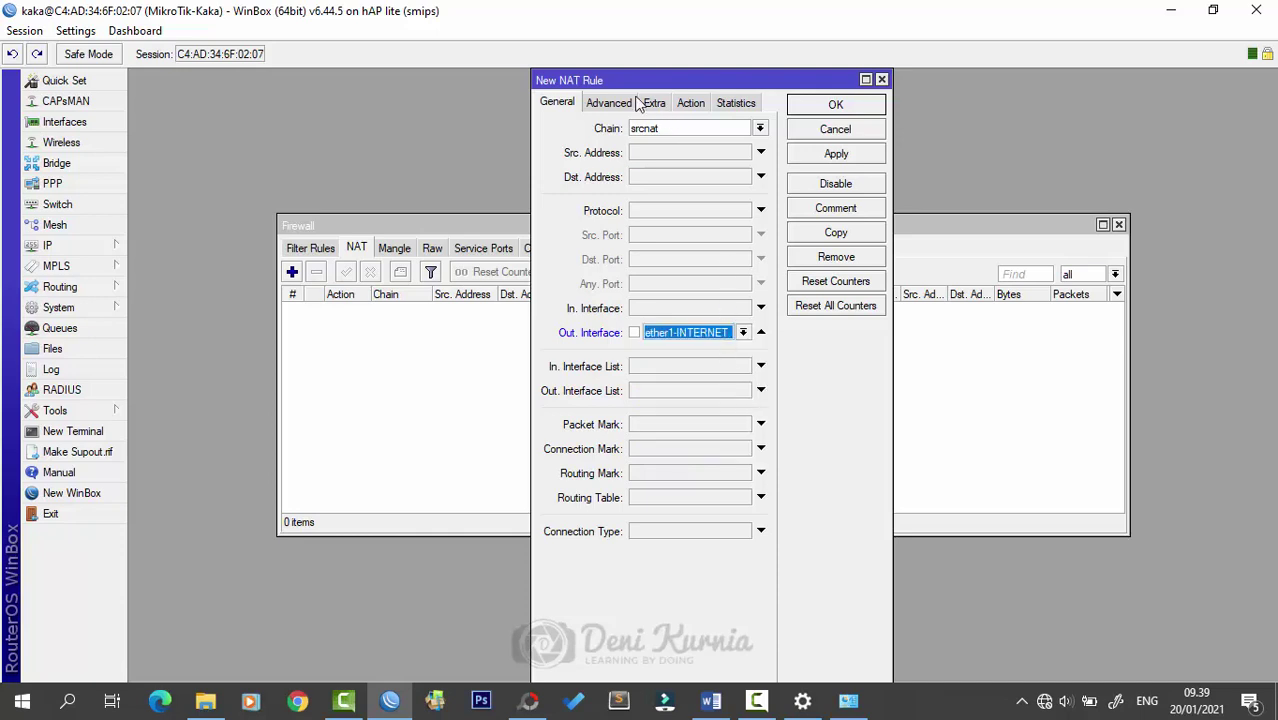
- Set the NAT rule's action to masquerade, save it, and close the Firewall window
{"action": "left_click", "coordinate": [689, 106]}
{"action": "left_click", "coordinate": [760, 128]}
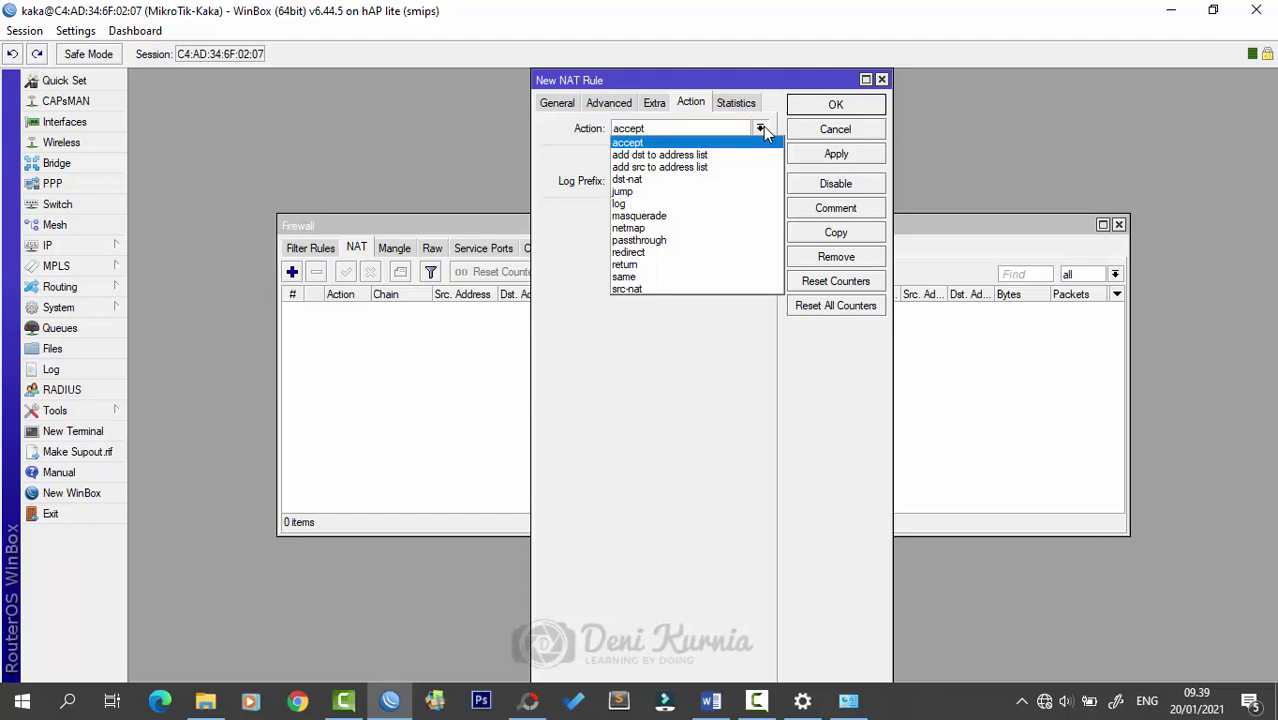
{"action": "left_click", "coordinate": [745, 216]}
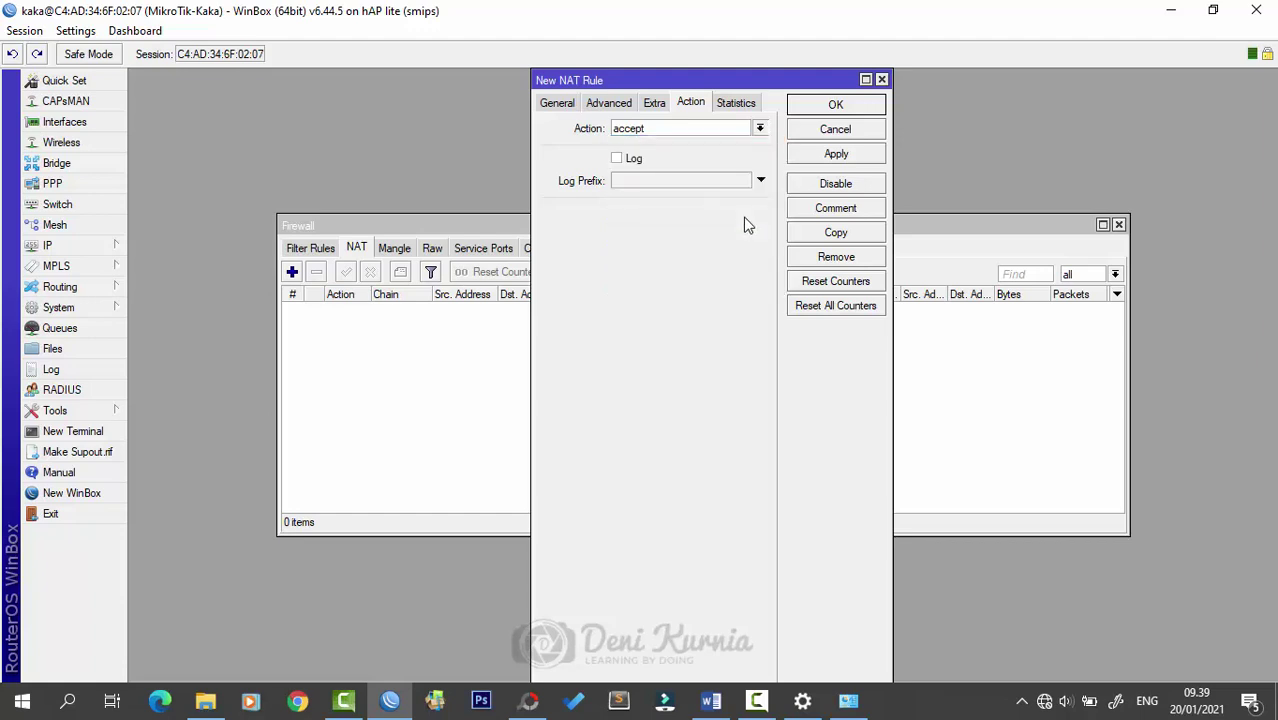
{"action": "left_click", "coordinate": [830, 155]}
{"action": "left_click", "coordinate": [835, 106]}
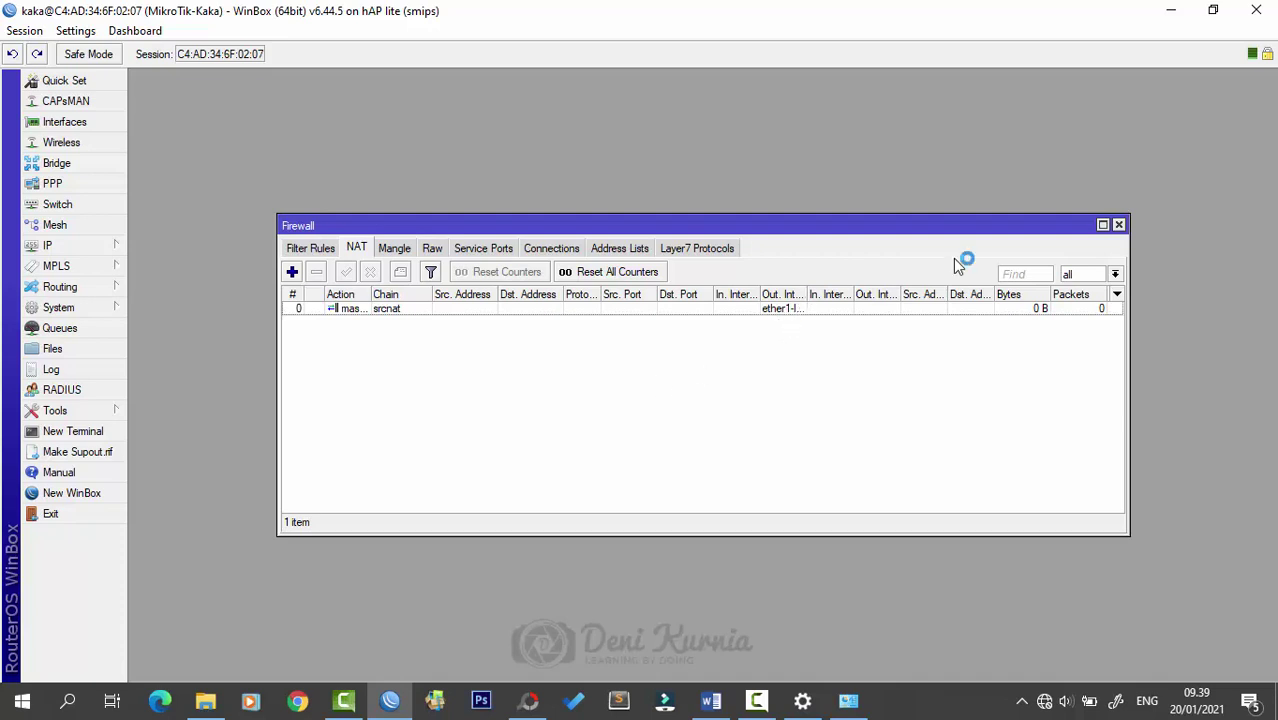
{"action": "left_click", "coordinate": [1119, 225]}
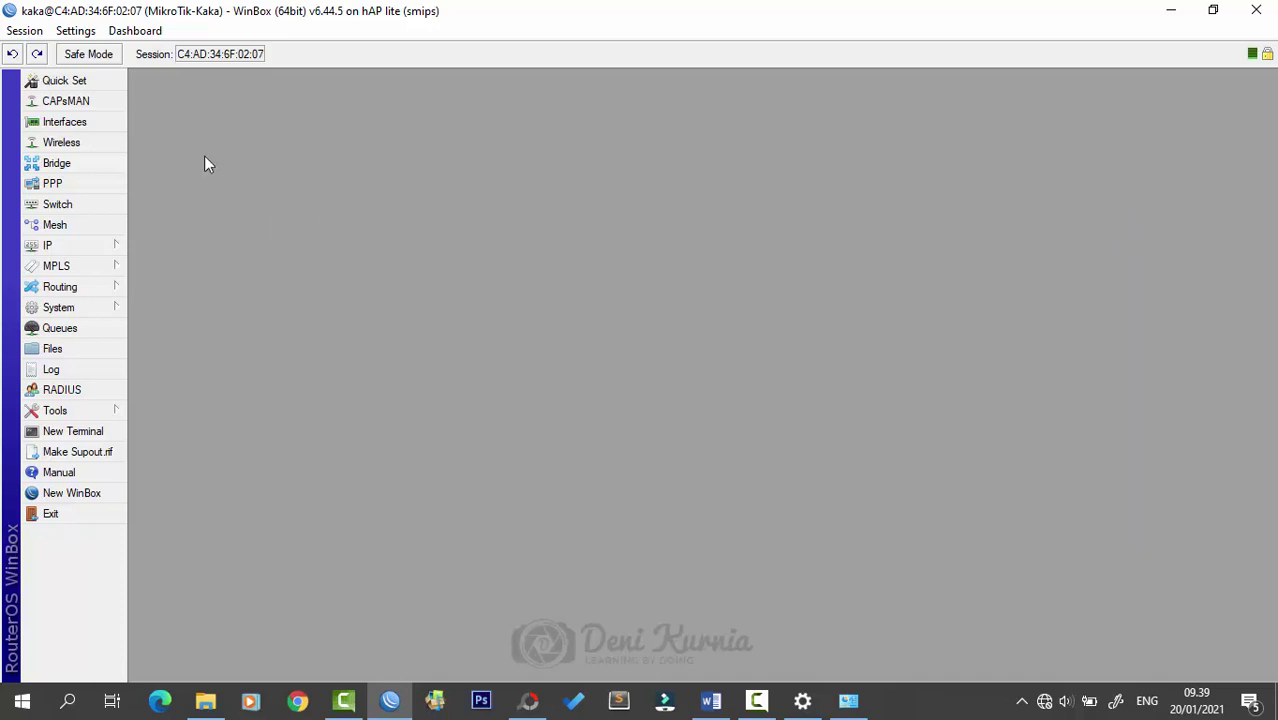
- In IP > DNS, tick Allow Remote Requests, then apply and confirm the settings
{"action": "left_click", "coordinate": [66, 247]}
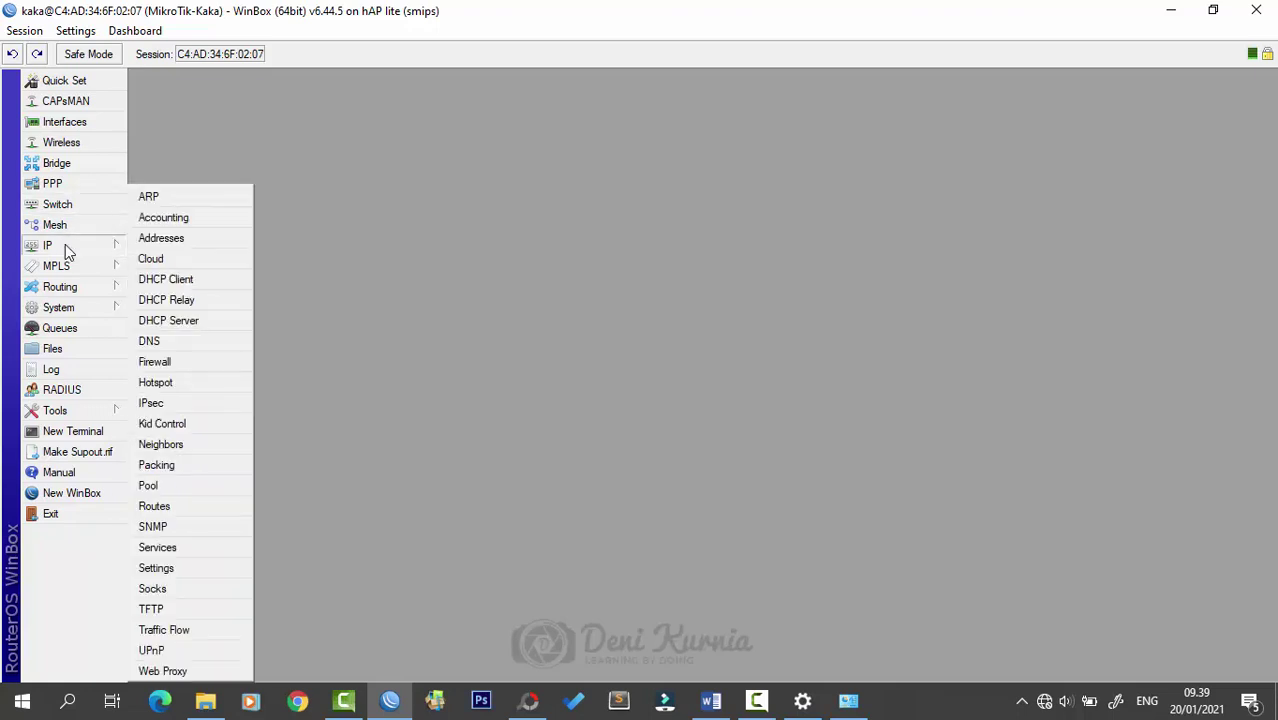
{"action": "left_click", "coordinate": [203, 342]}
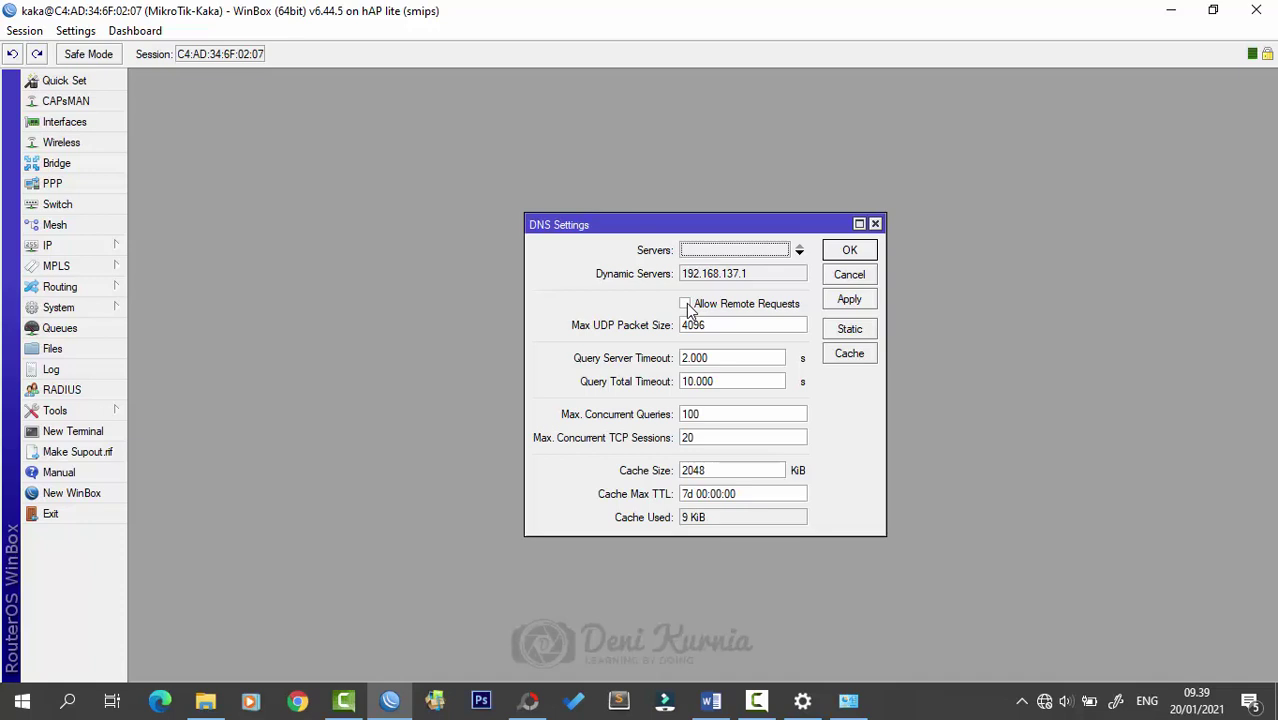
{"action": "left_click", "coordinate": [686, 304]}
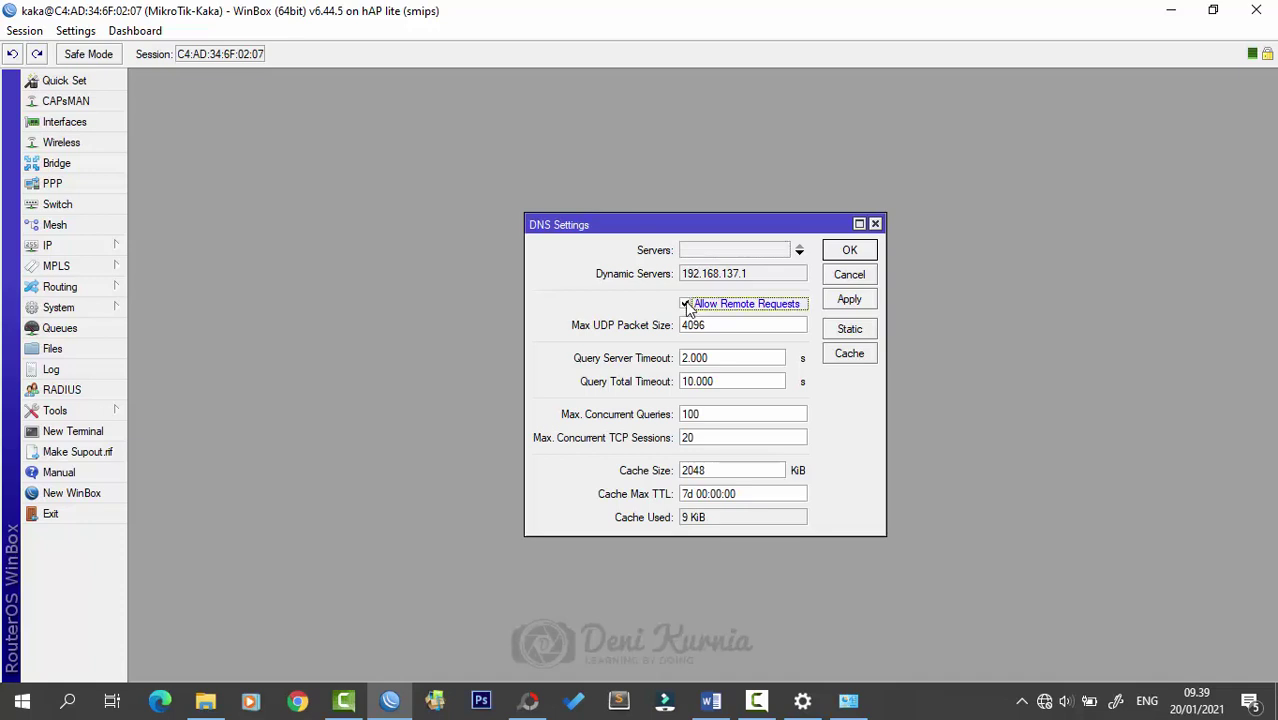
{"action": "left_click", "coordinate": [849, 298]}
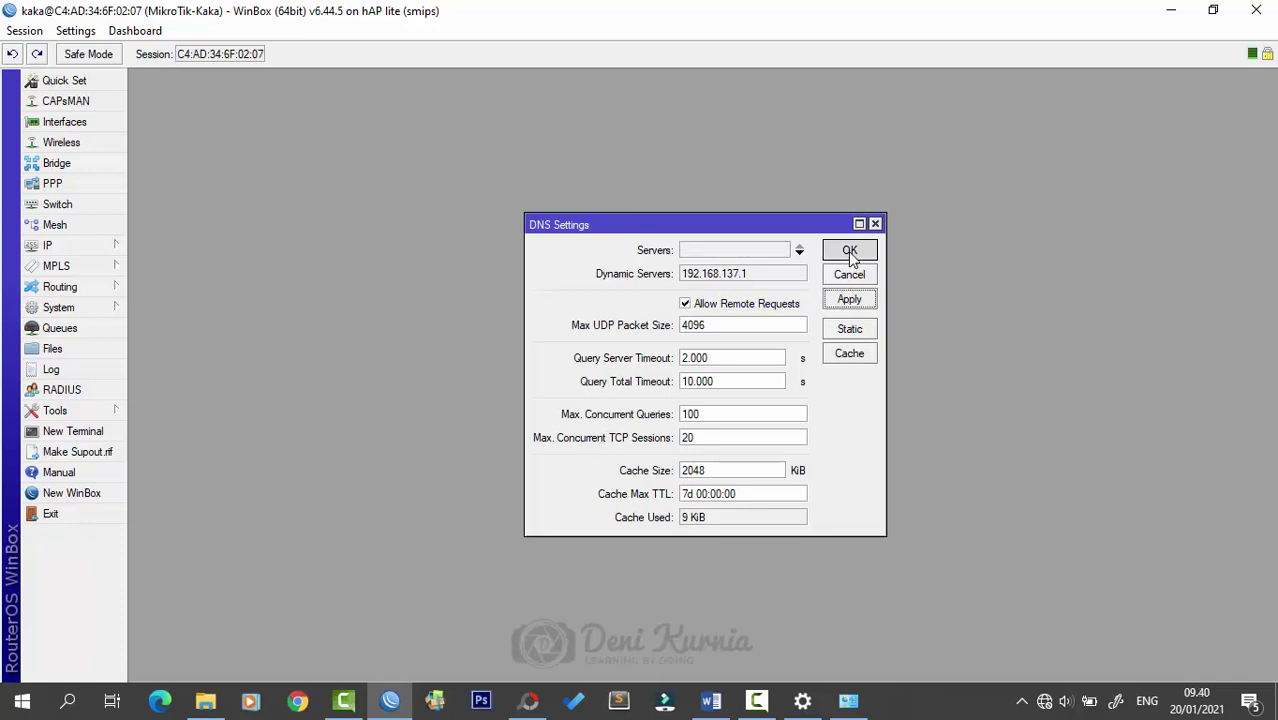
{"action": "left_click", "coordinate": [850, 252]}
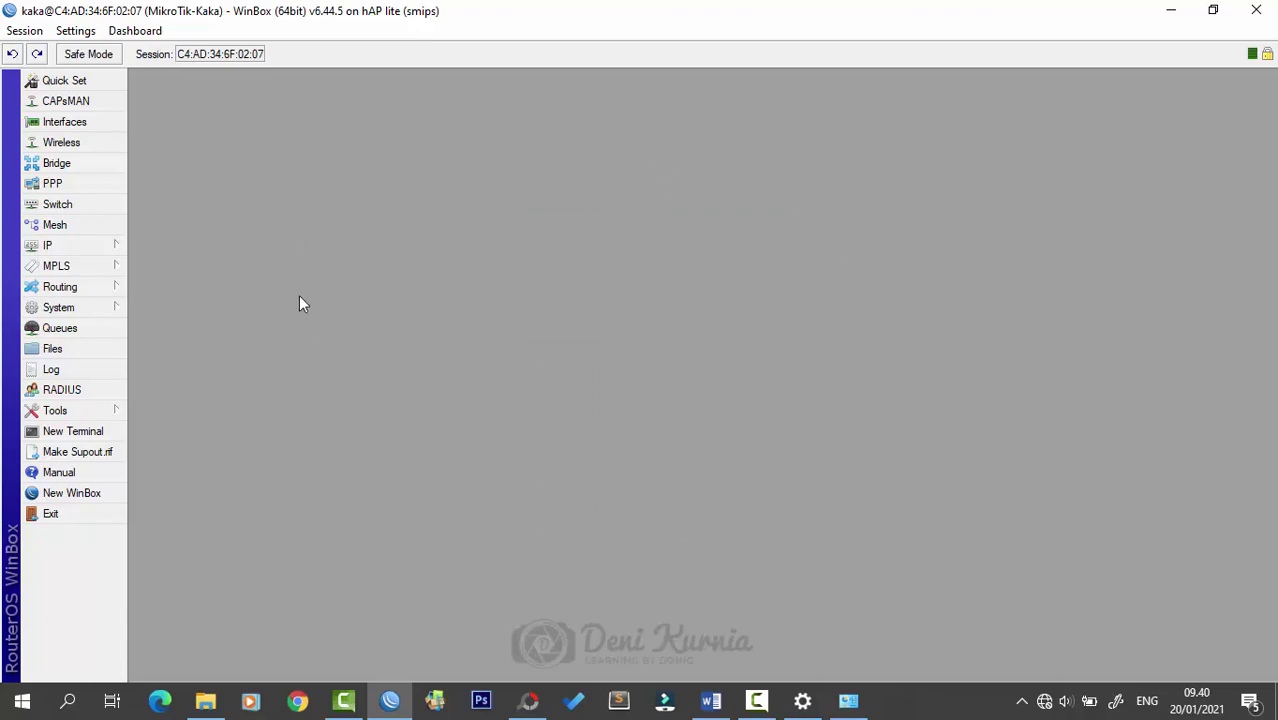
{"action": "left_click", "coordinate": [528, 703]}
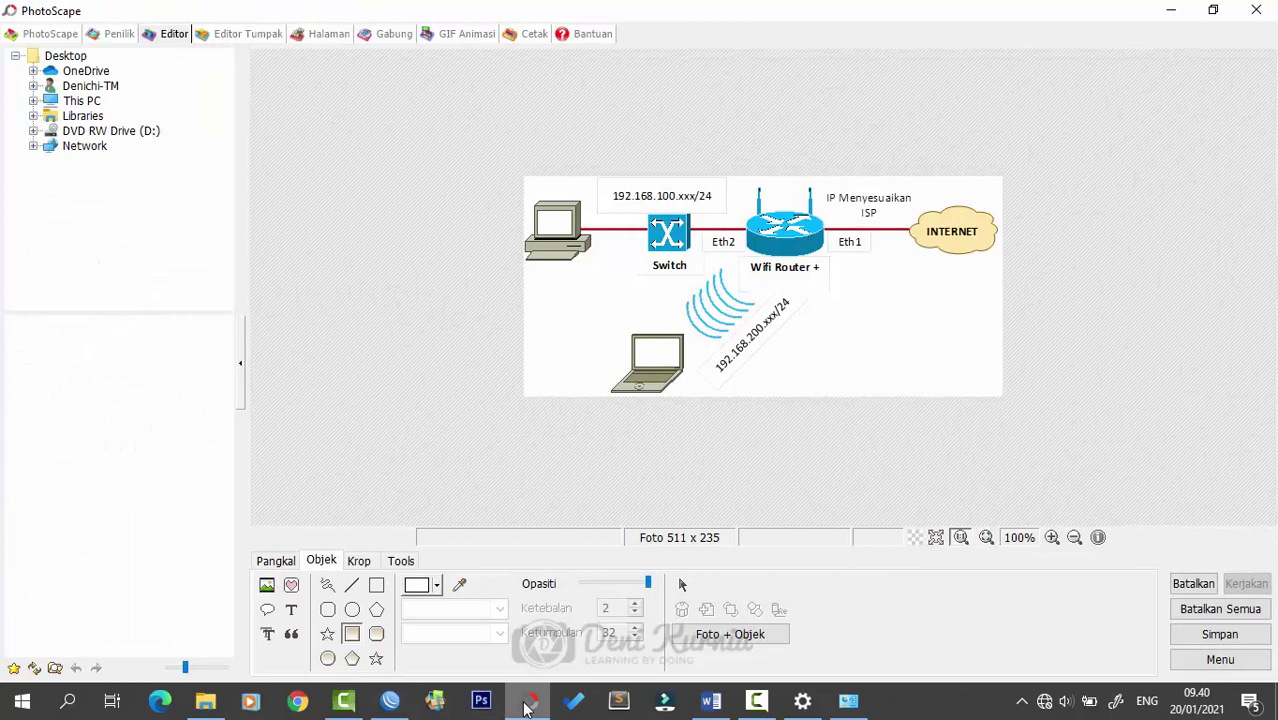
{"action": "left_click", "coordinate": [528, 703]}
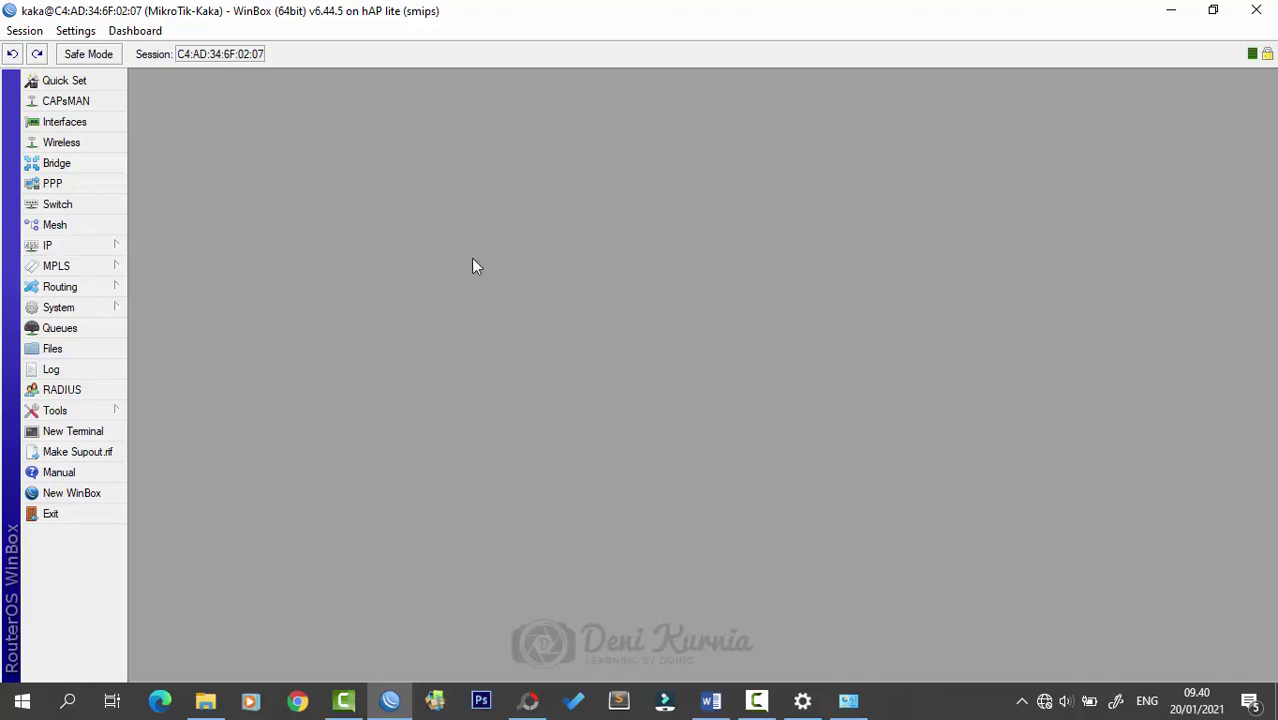
- Open the IP Address List, then enlarge and reposition its window
{"action": "left_click", "coordinate": [79, 242]}
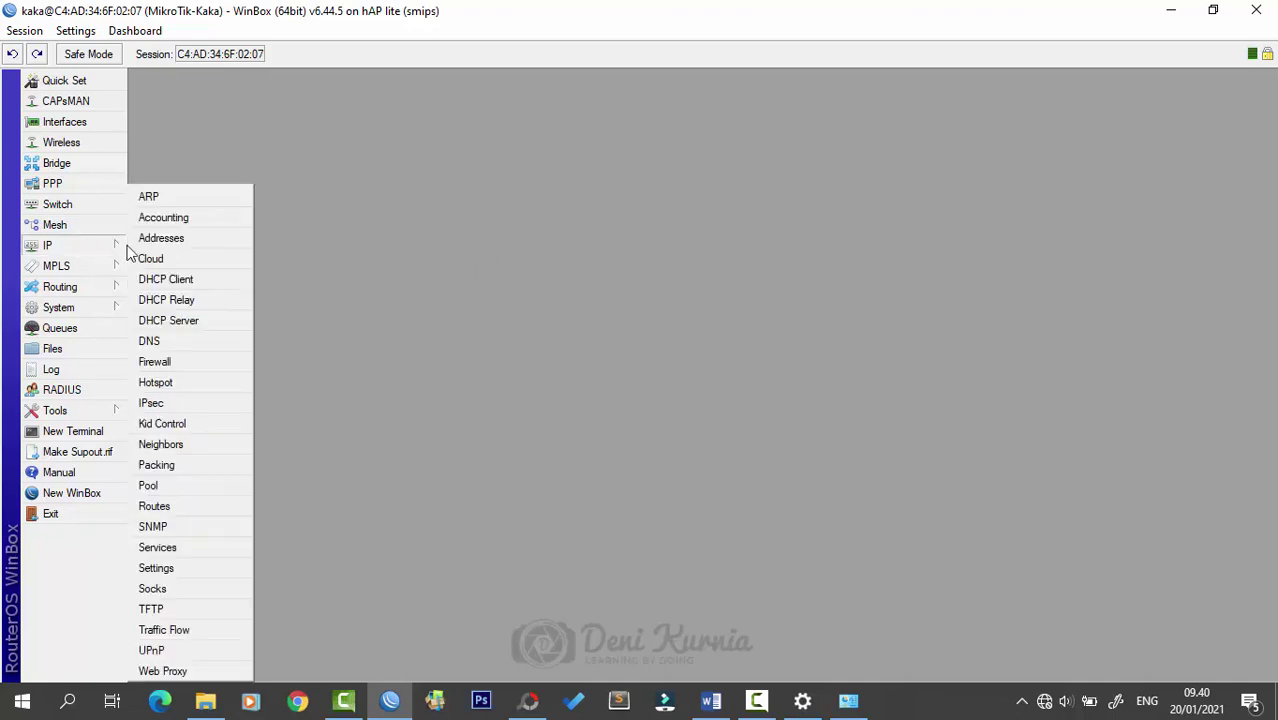
{"action": "left_click", "coordinate": [162, 238]}
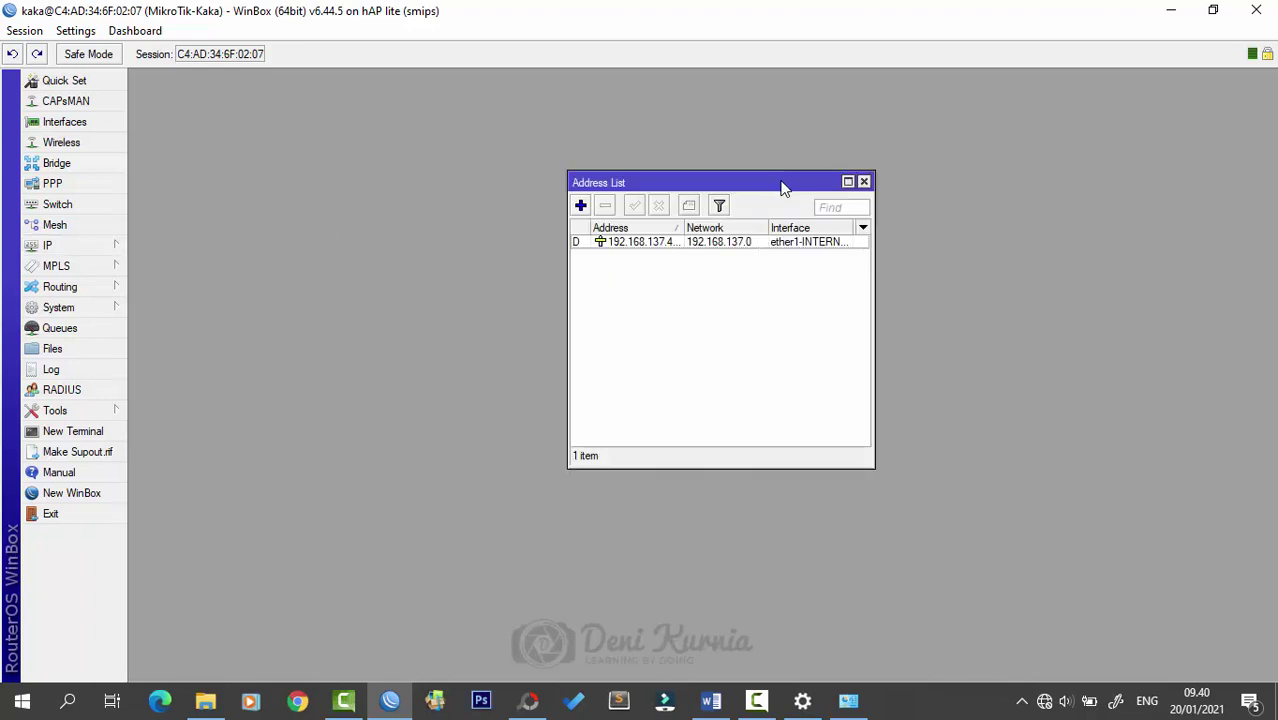
{"action": "left_click_drag", "start_coordinate": [782, 188], "coordinate": [755, 176]}
{"action": "left_click_drag", "start_coordinate": [657, 215], "coordinate": [746, 204]}
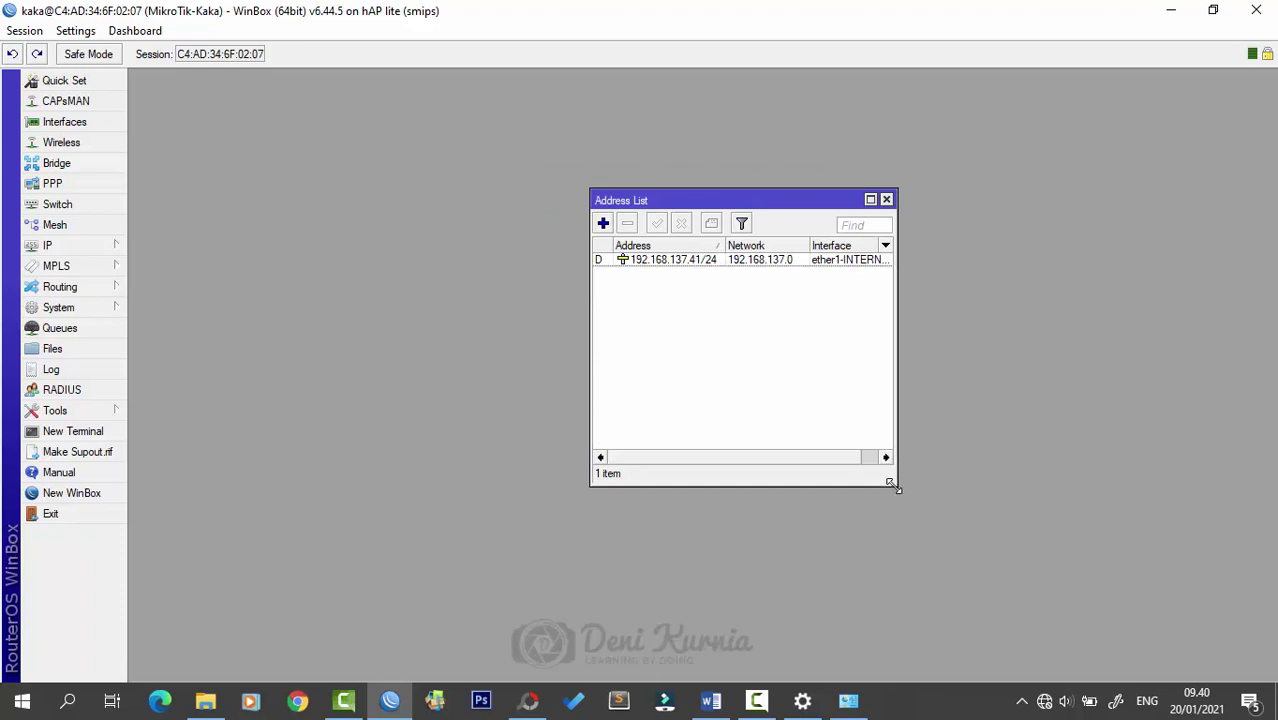
{"action": "left_click_drag", "start_coordinate": [896, 487], "coordinate": [935, 501]}
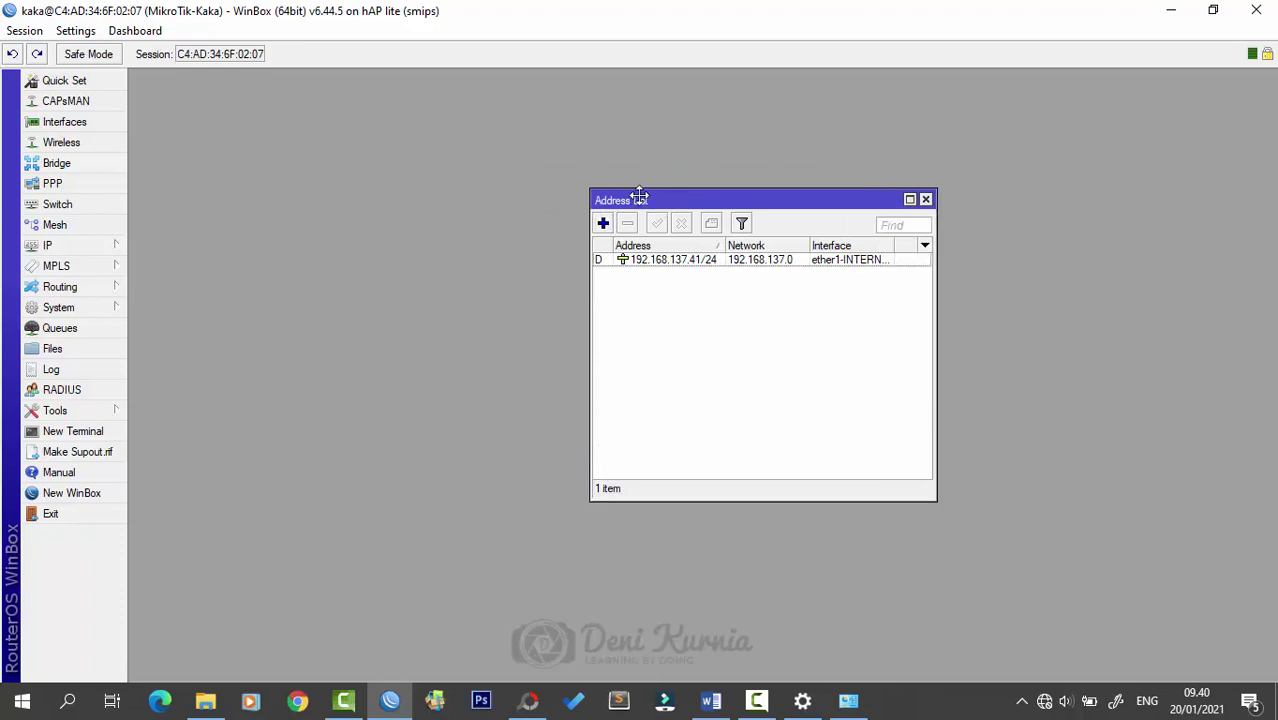
{"action": "left_click_drag", "start_coordinate": [640, 197], "coordinate": [595, 189]}
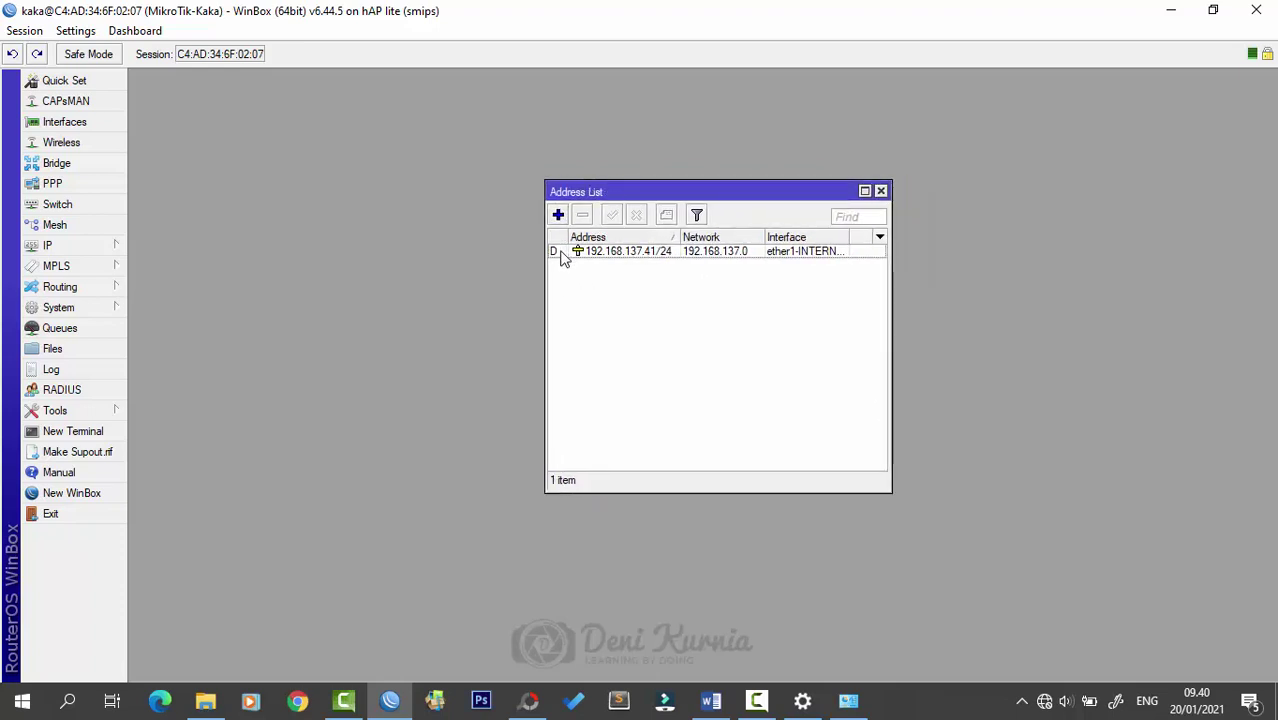
{"action": "mouse_move", "coordinate": [561, 258]}
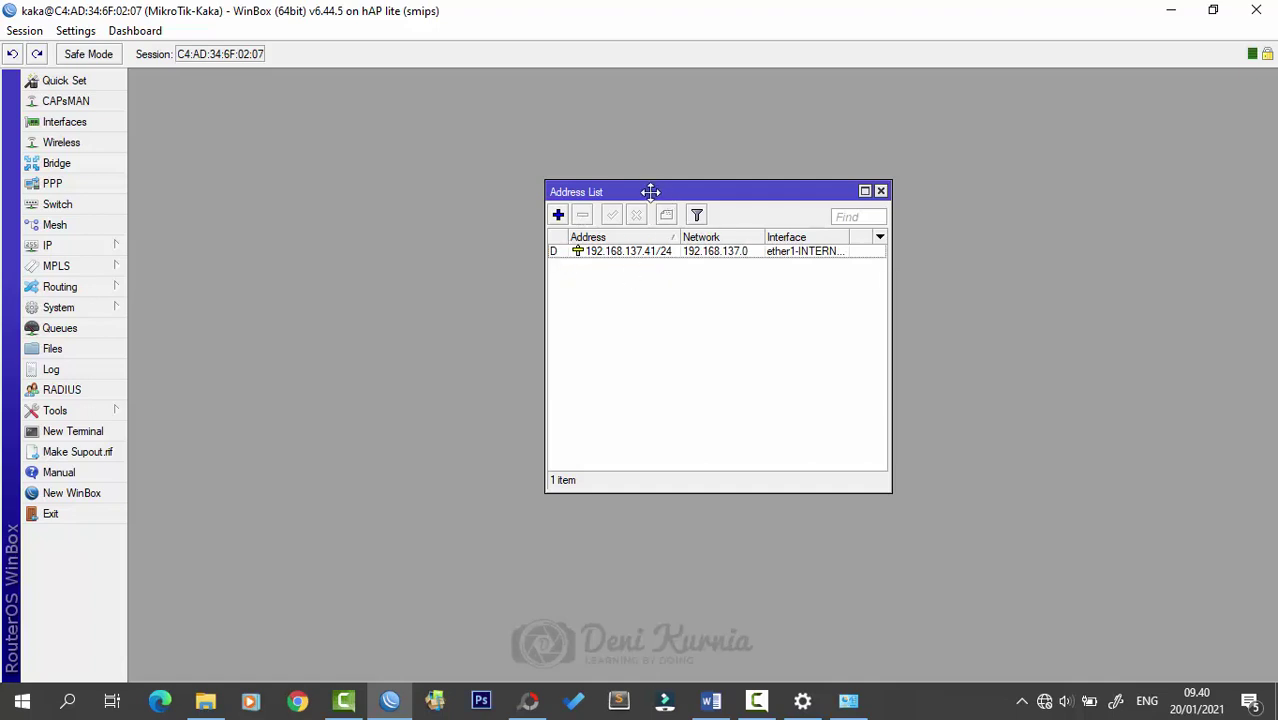
{"action": "left_click_drag", "start_coordinate": [650, 191], "coordinate": [622, 192]}
- Add address 10.10.10.1/24 on interface ether2-LAN and widen the Address column
{"action": "left_click", "coordinate": [530, 216]}
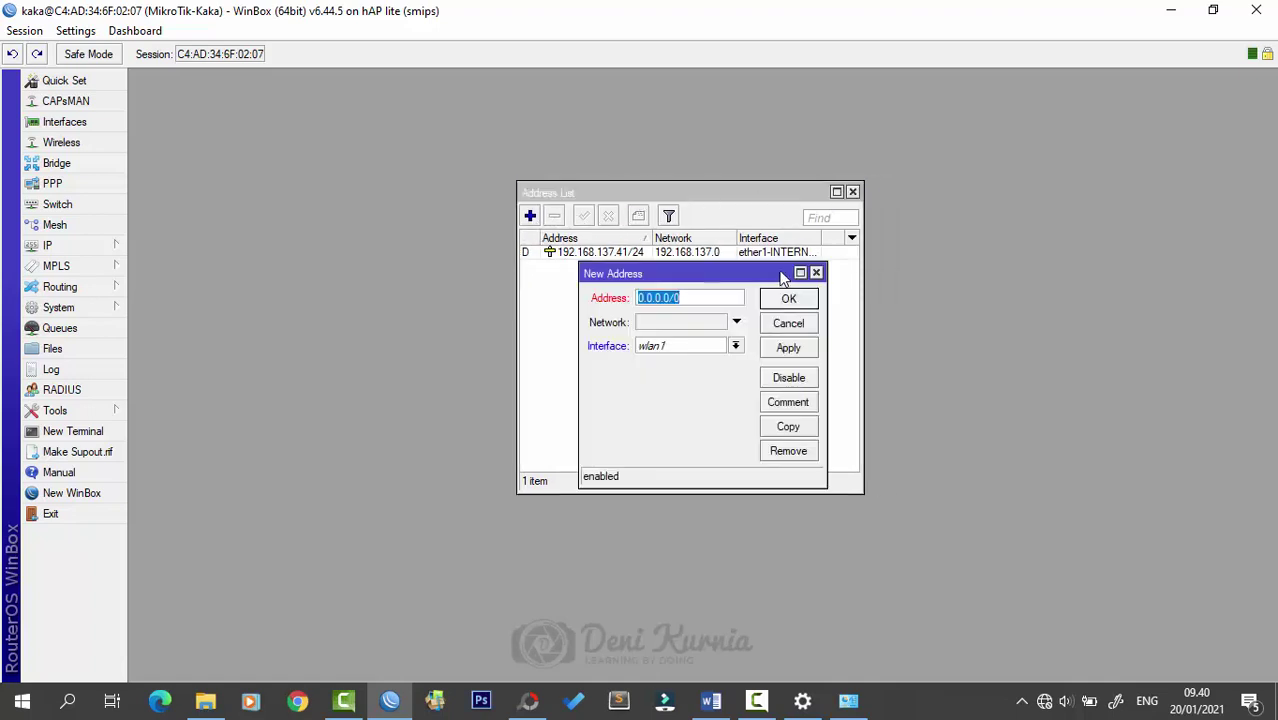
{"action": "left_click_drag", "start_coordinate": [782, 277], "coordinate": [761, 281]}
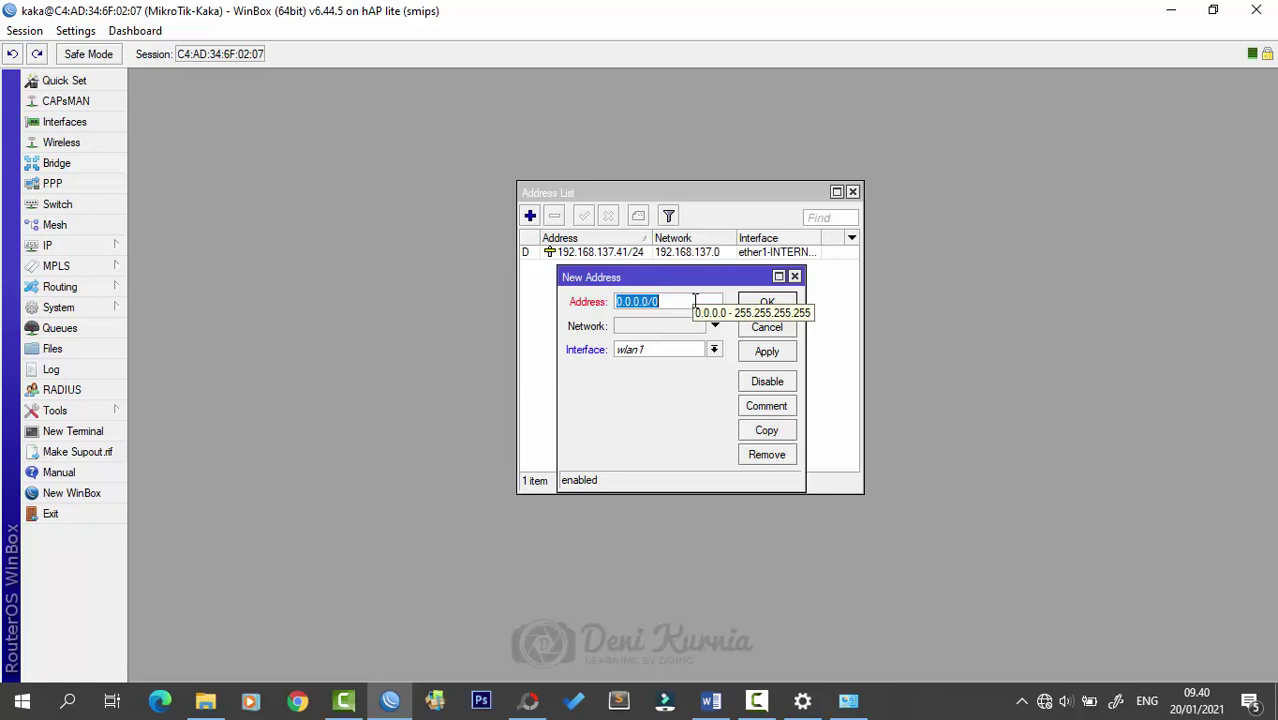
{"action": "type", "text": "10.1"}
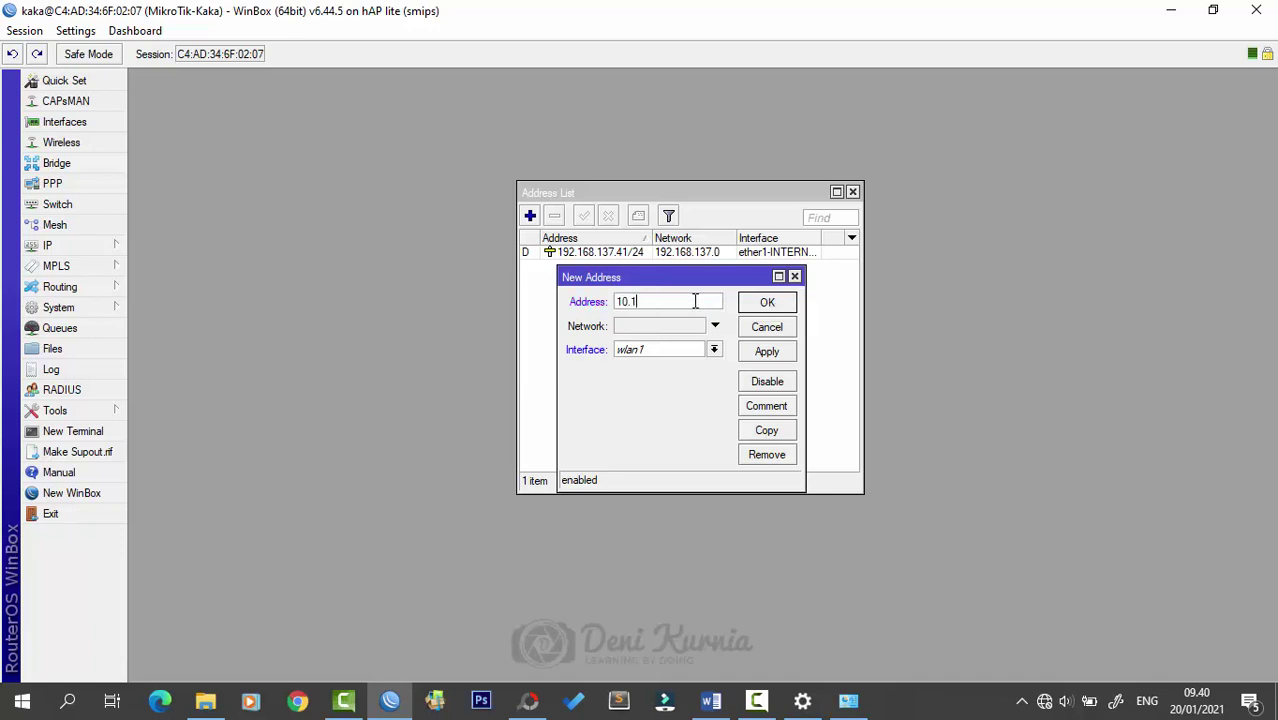
{"action": "type", "text": "0.10.1/24"}
{"action": "left_click", "coordinate": [688, 353]}
{"action": "left_click", "coordinate": [700, 376]}
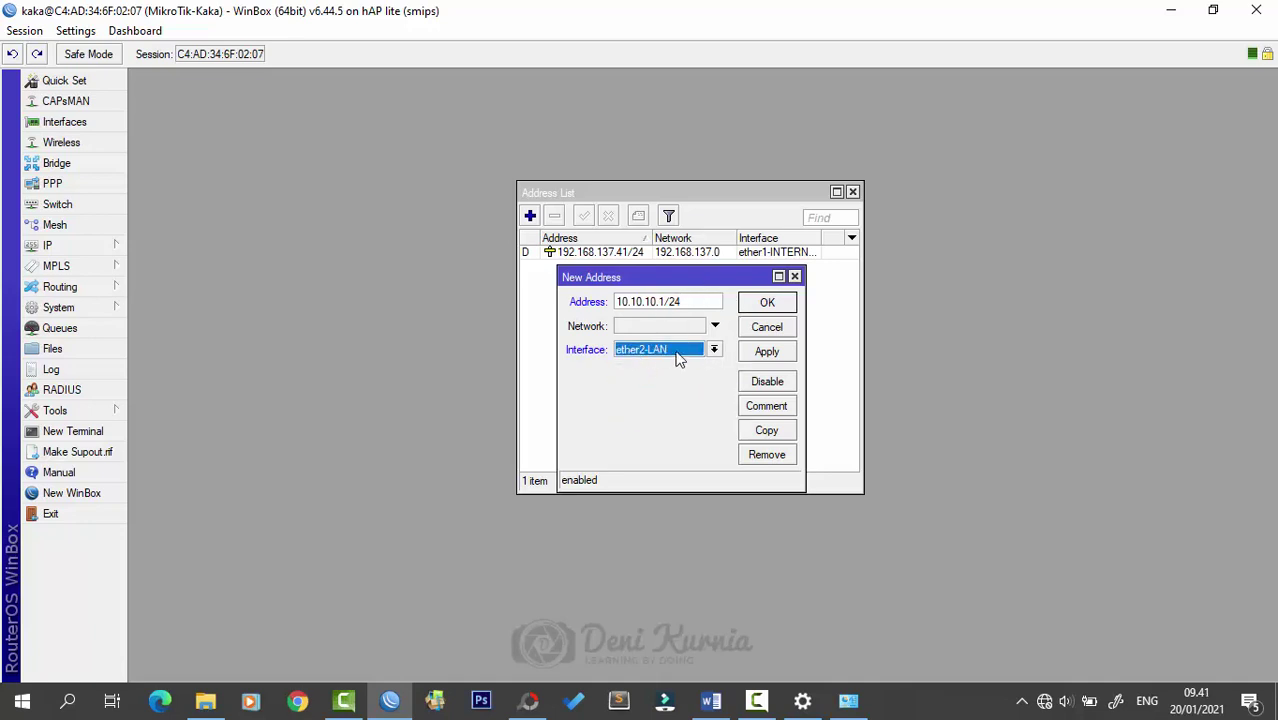
{"action": "left_click", "coordinate": [766, 303]}
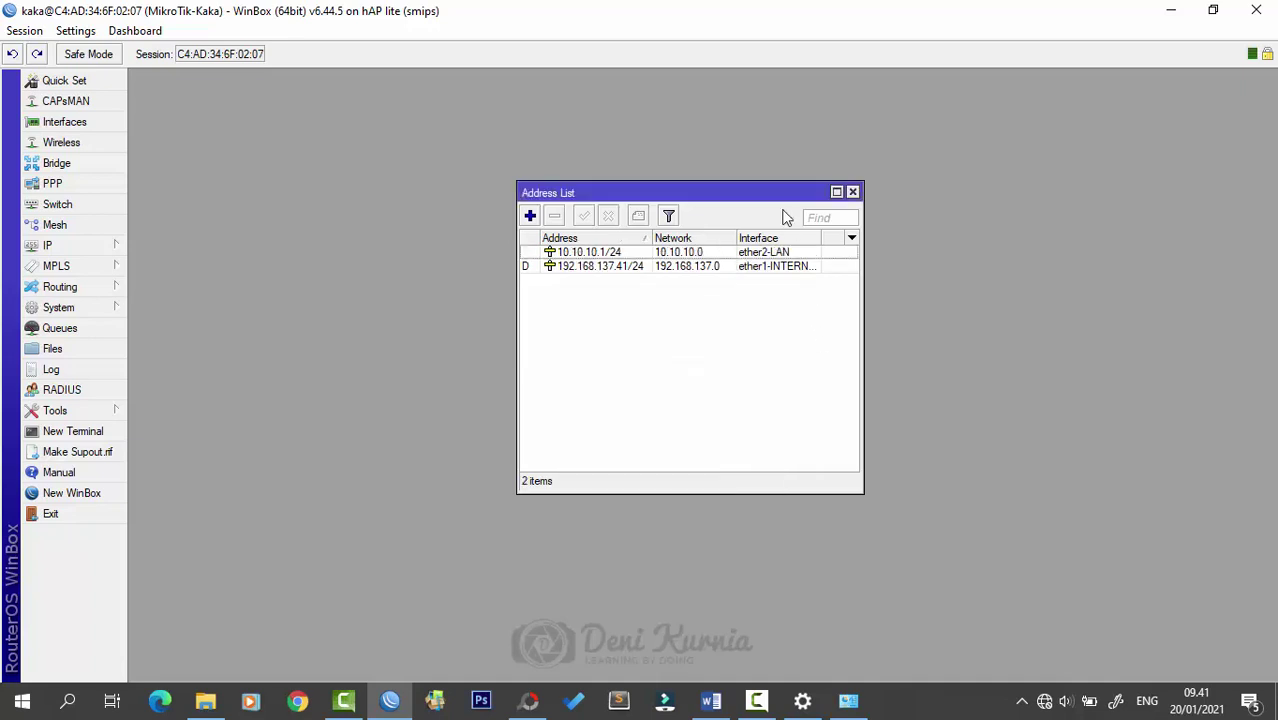
{"action": "left_click_drag", "start_coordinate": [735, 187], "coordinate": [668, 177]}
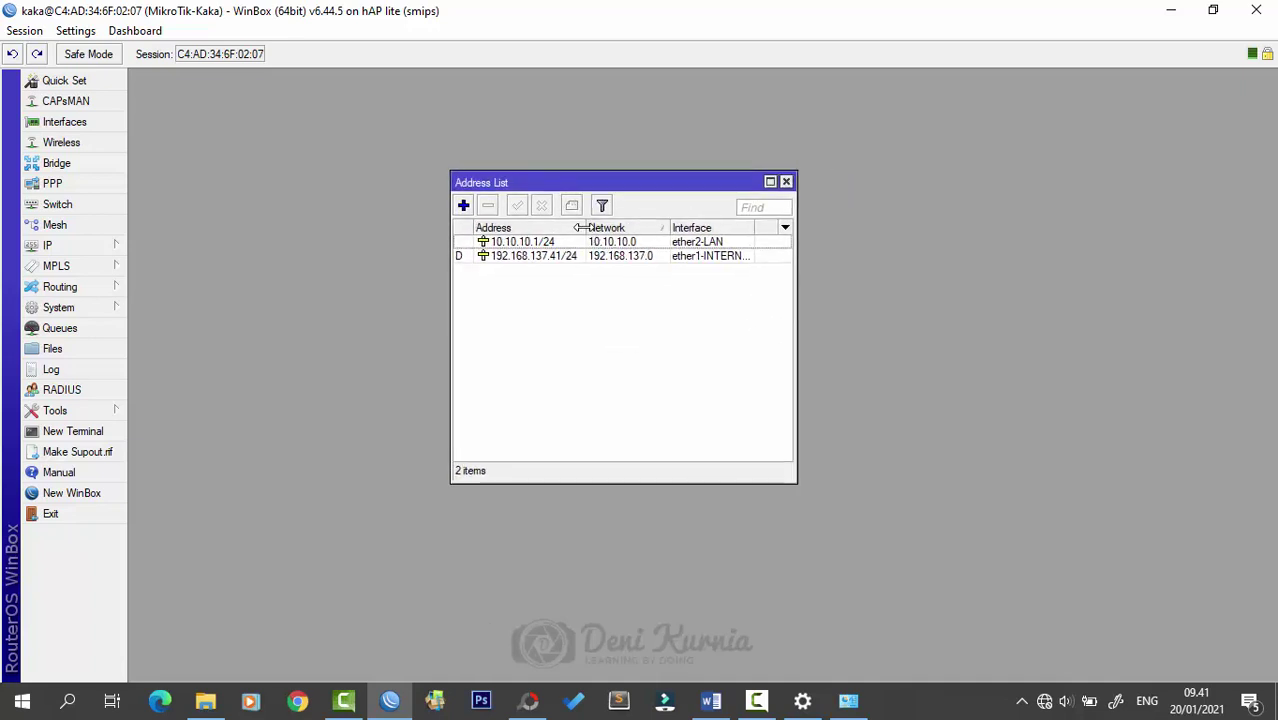
{"action": "left_click_drag", "start_coordinate": [586, 230], "coordinate": [600, 235]}
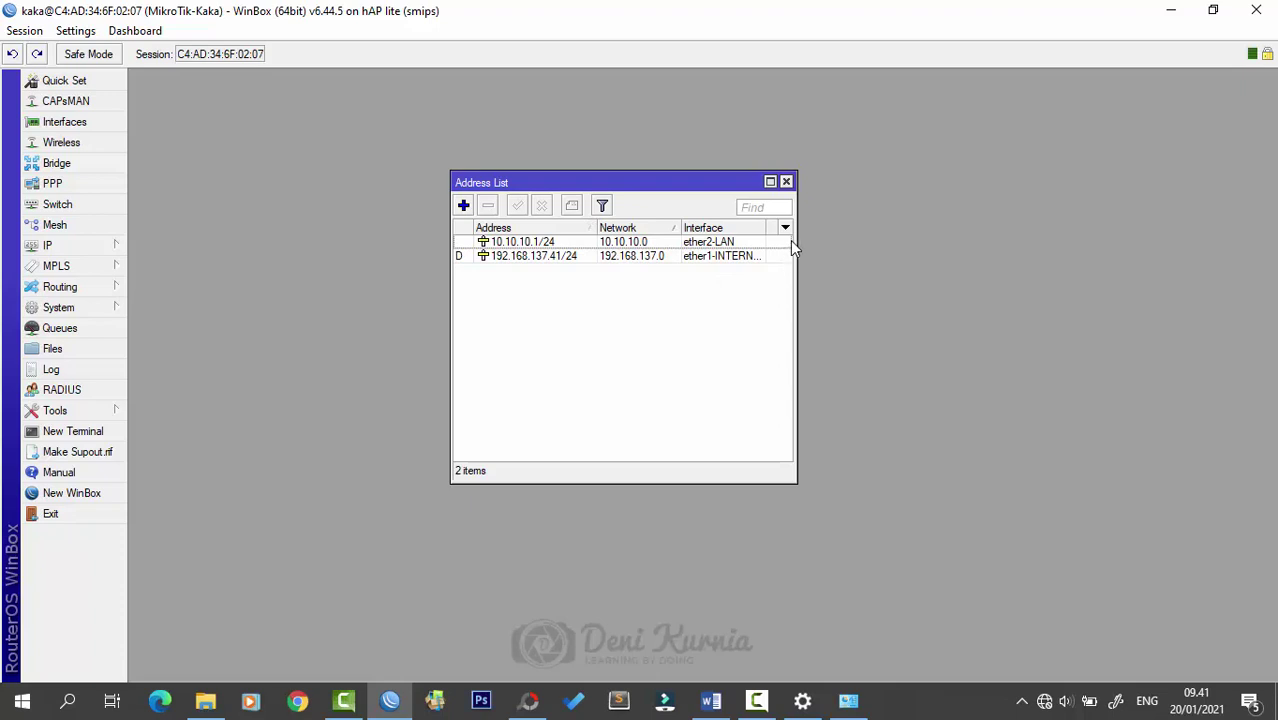
{"action": "left_click_drag", "start_coordinate": [683, 185], "coordinate": [740, 186]}
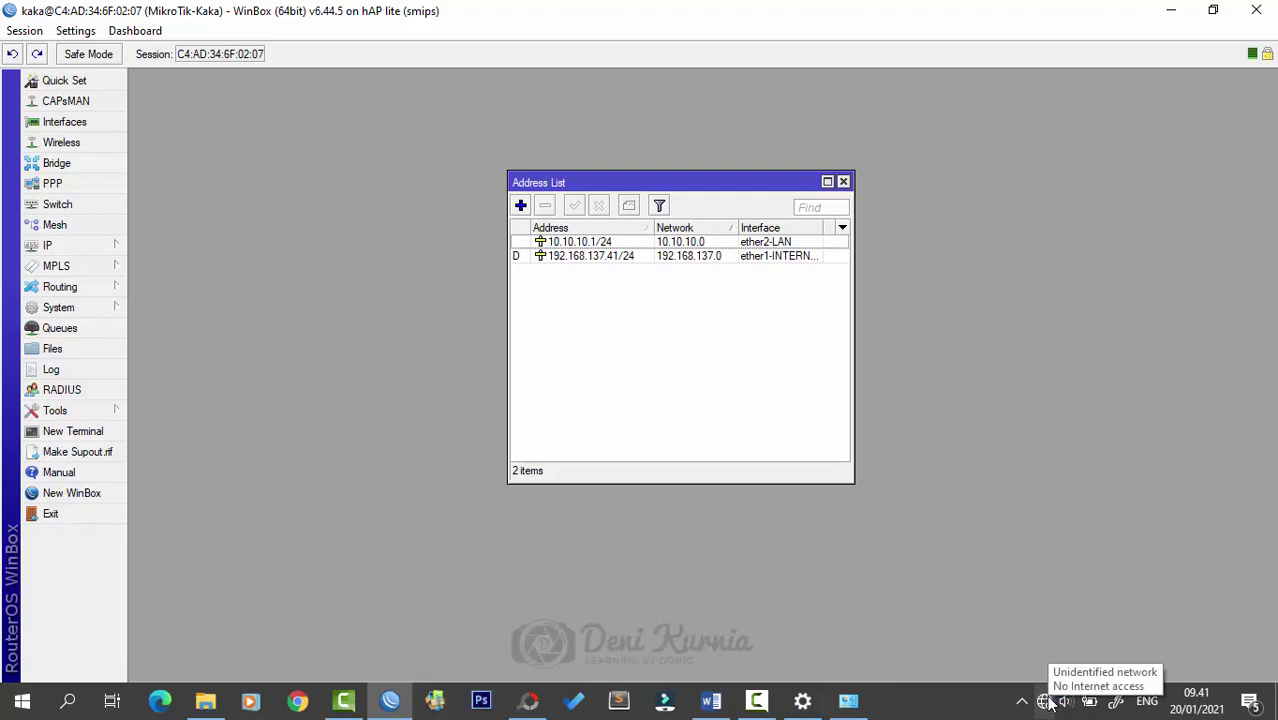
{"action": "left_click", "coordinate": [848, 700]}
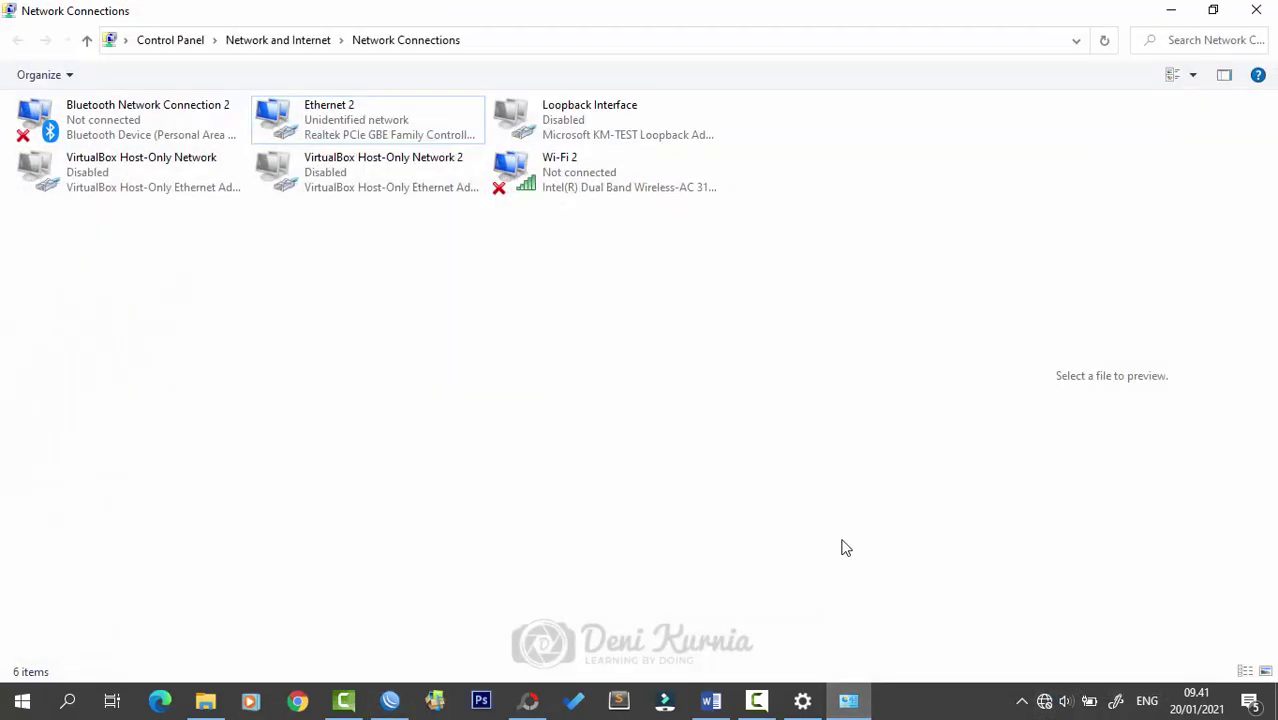
{"action": "left_click", "coordinate": [1175, 12]}
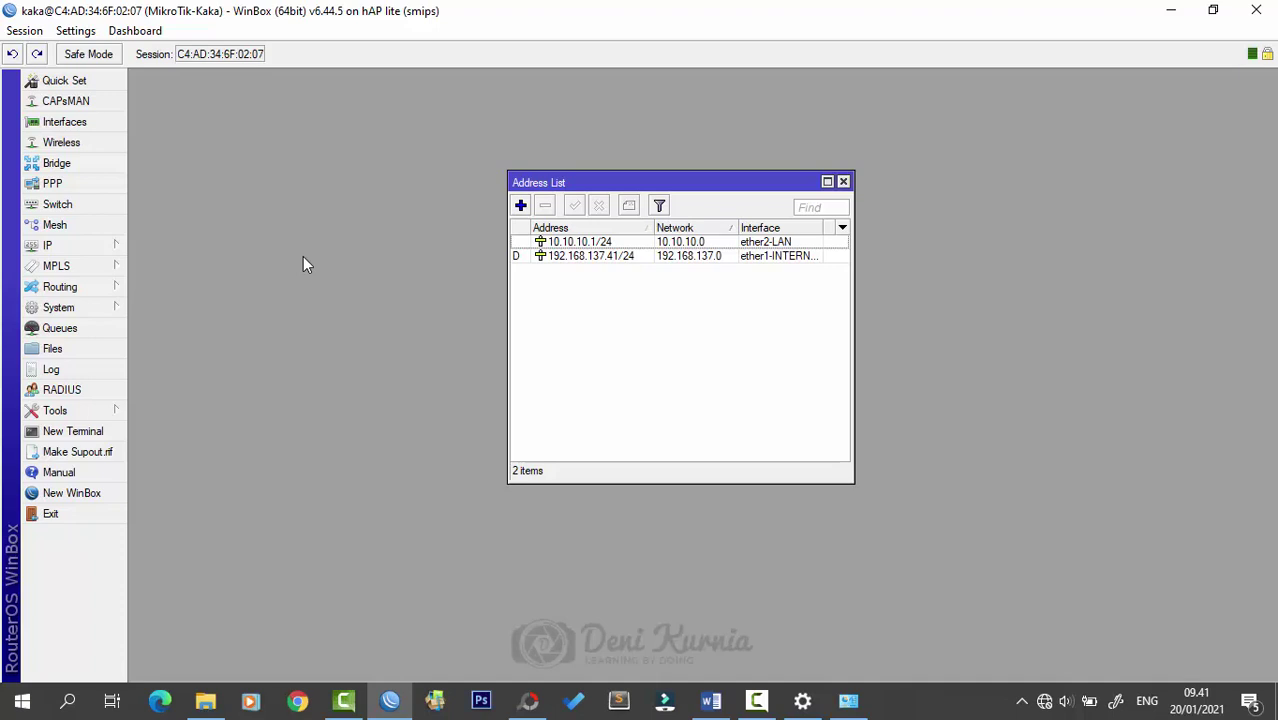
- Launch DHCP Setup from IP > DHCP Server with ether2-LAN as the server interface
{"action": "left_click", "coordinate": [105, 250]}
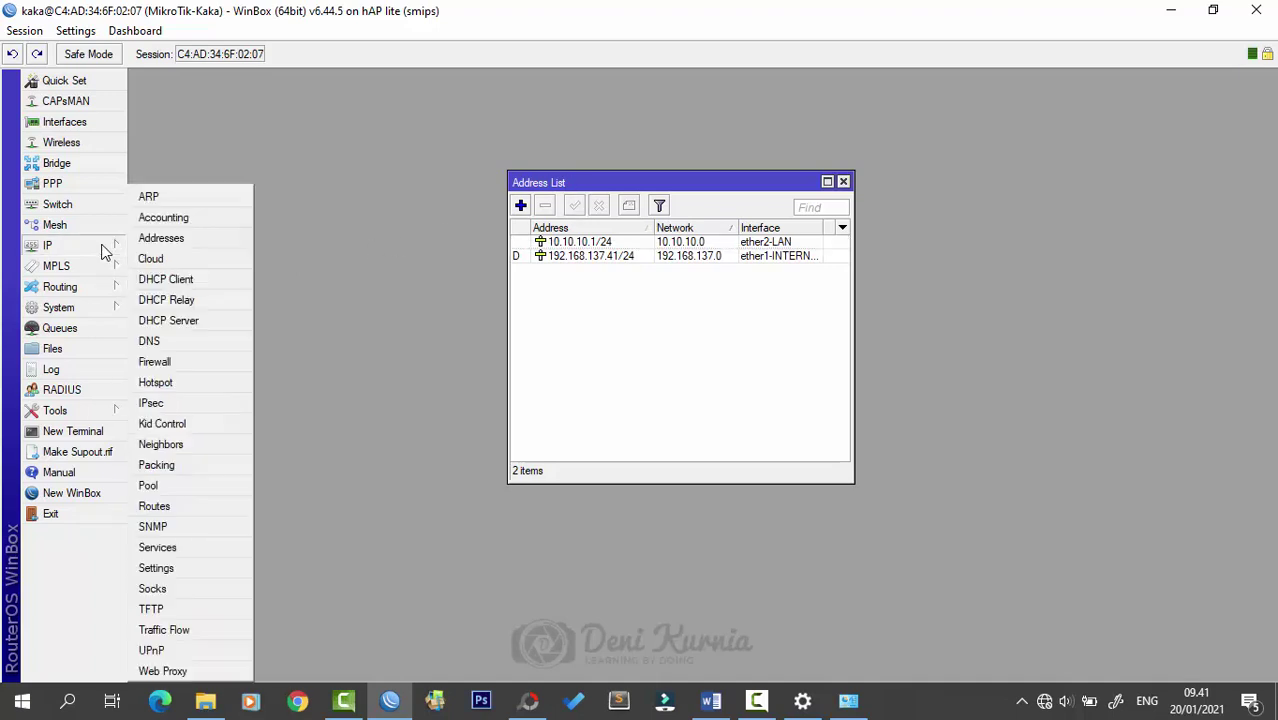
{"action": "left_click", "coordinate": [207, 324]}
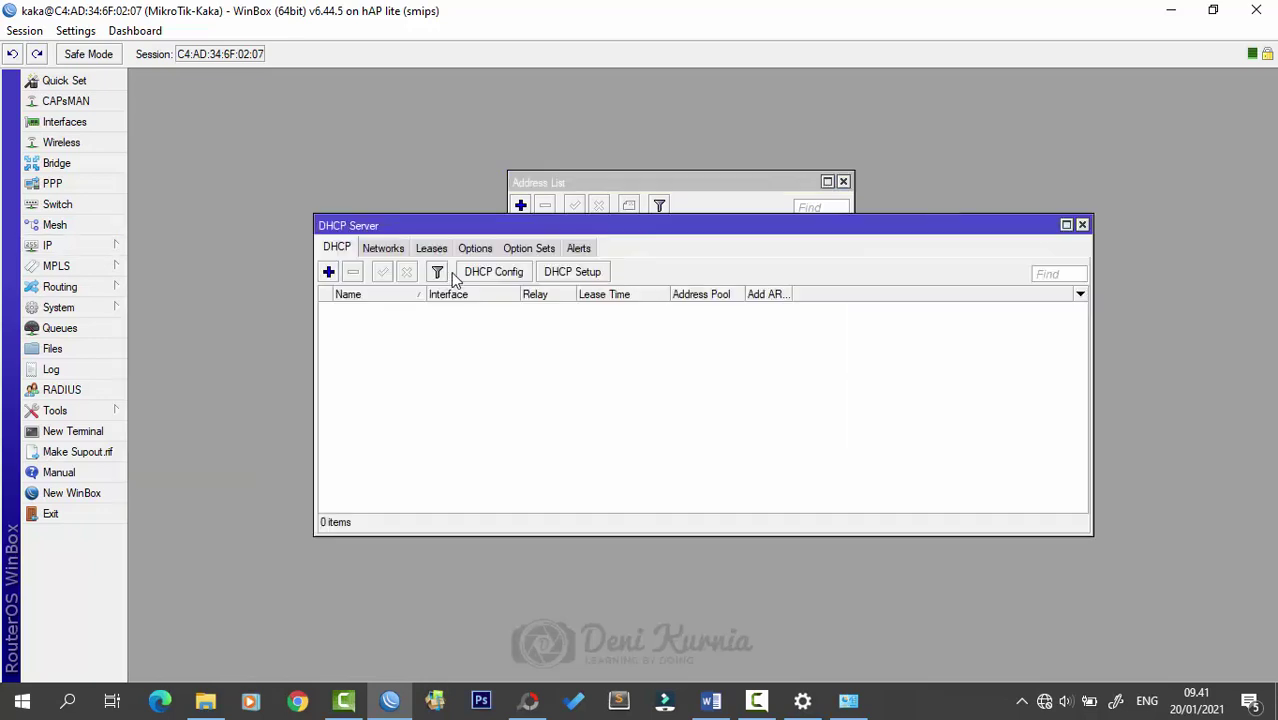
{"action": "left_click_drag", "start_coordinate": [641, 227], "coordinate": [637, 295]}
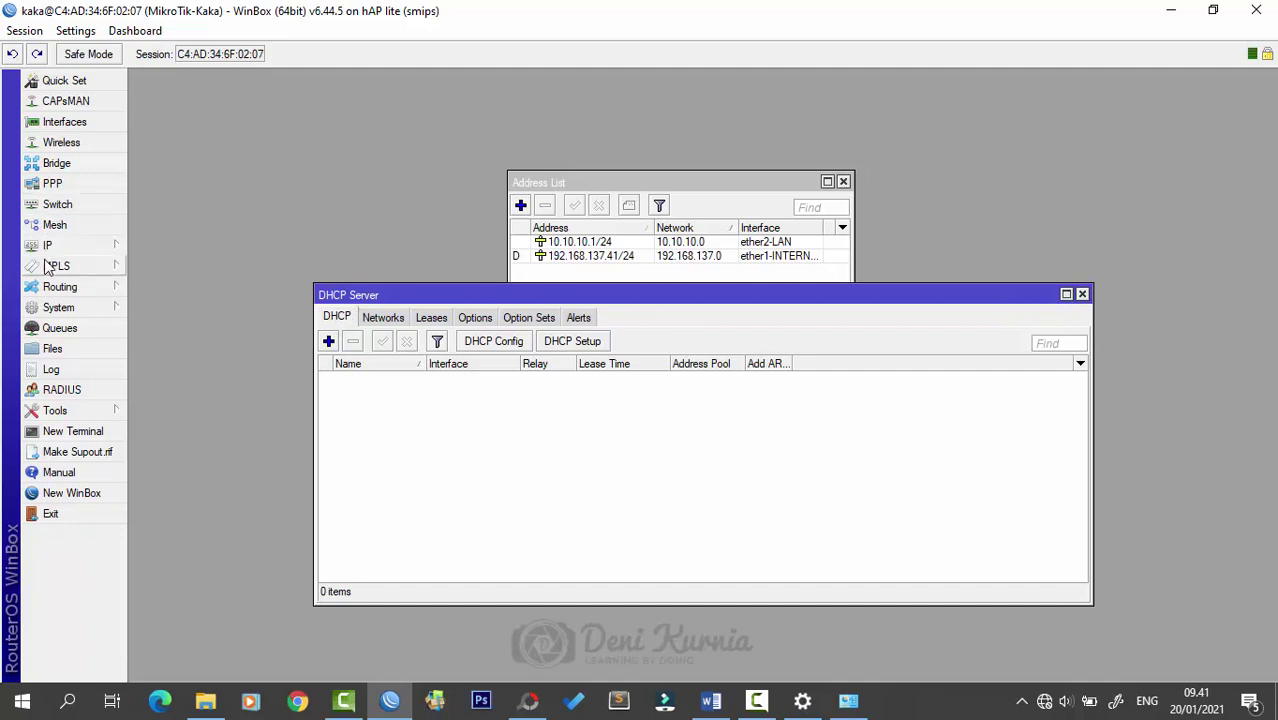
{"action": "left_click", "coordinate": [584, 344]}
{"action": "left_click_drag", "start_coordinate": [699, 329], "coordinate": [691, 324]}
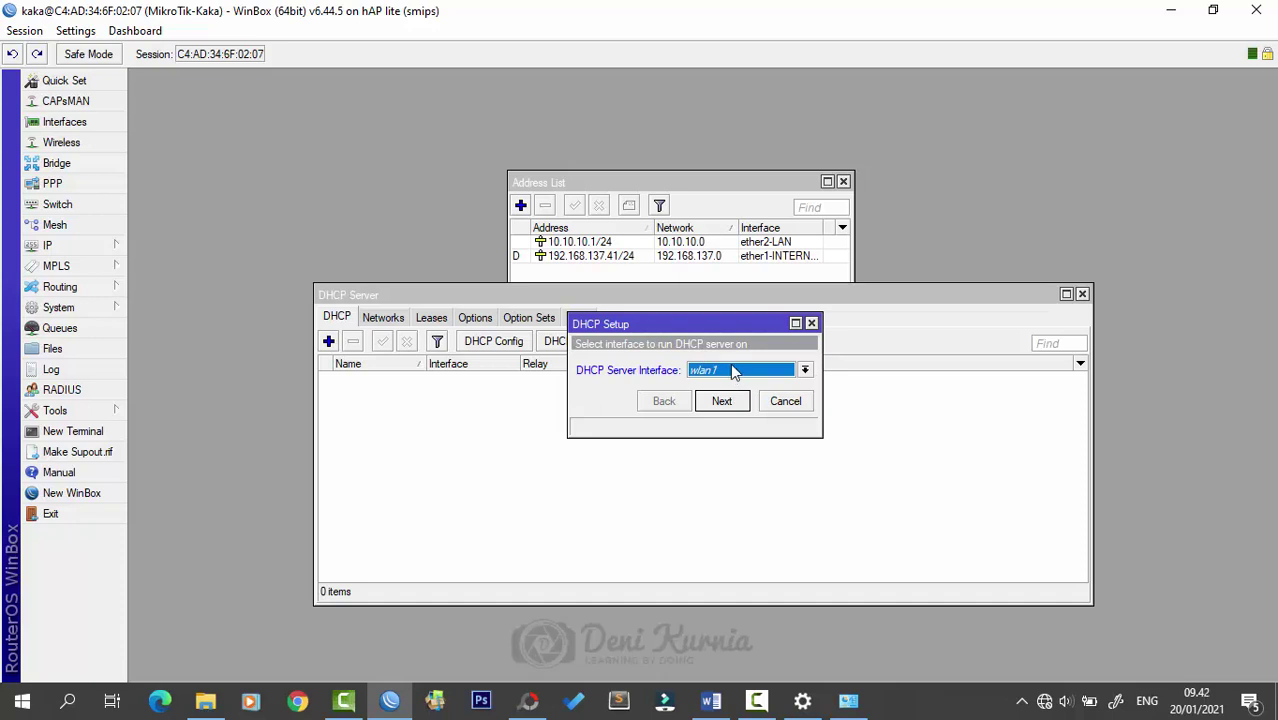
{"action": "left_click", "coordinate": [733, 374]}
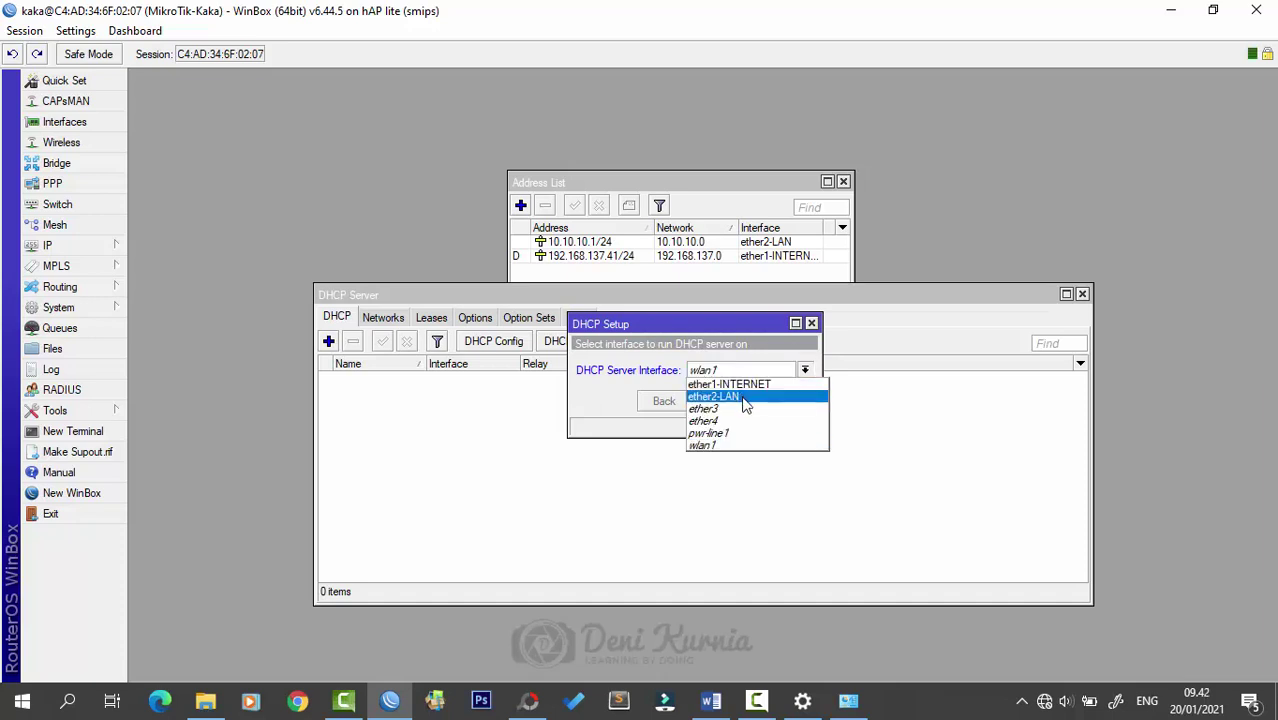
{"action": "left_click", "coordinate": [744, 400]}
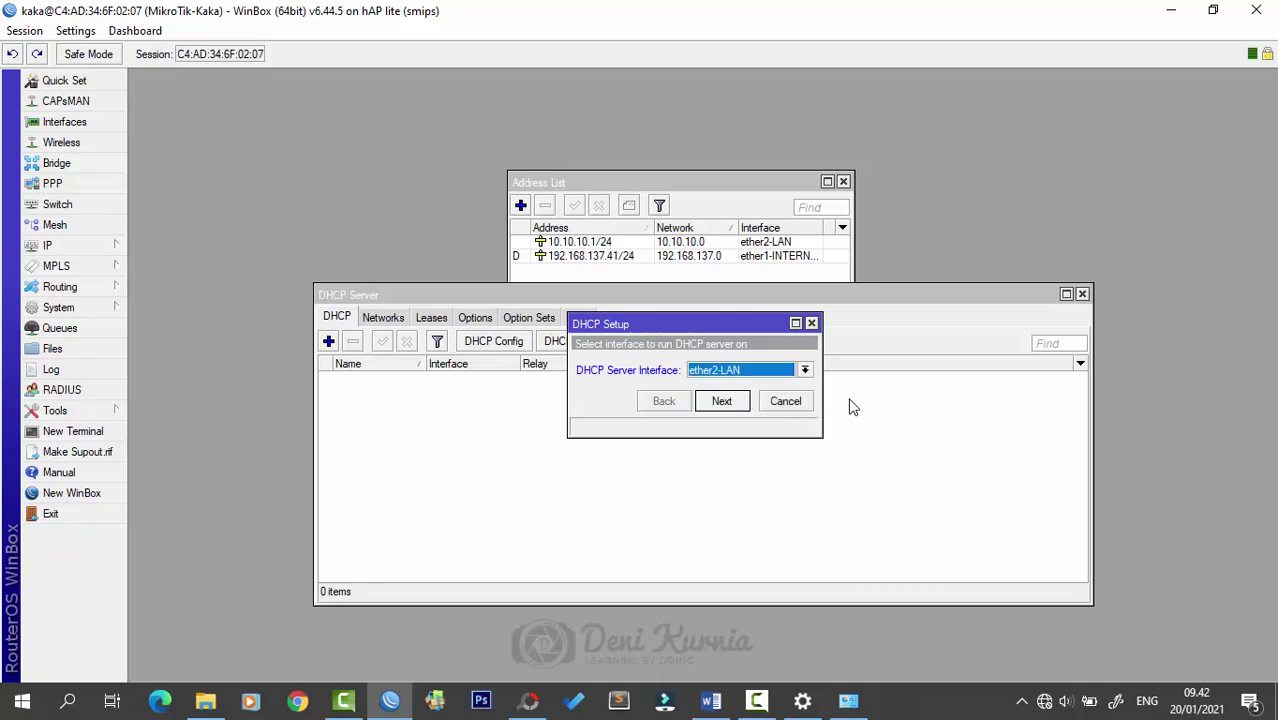
{"action": "left_click", "coordinate": [722, 401]}
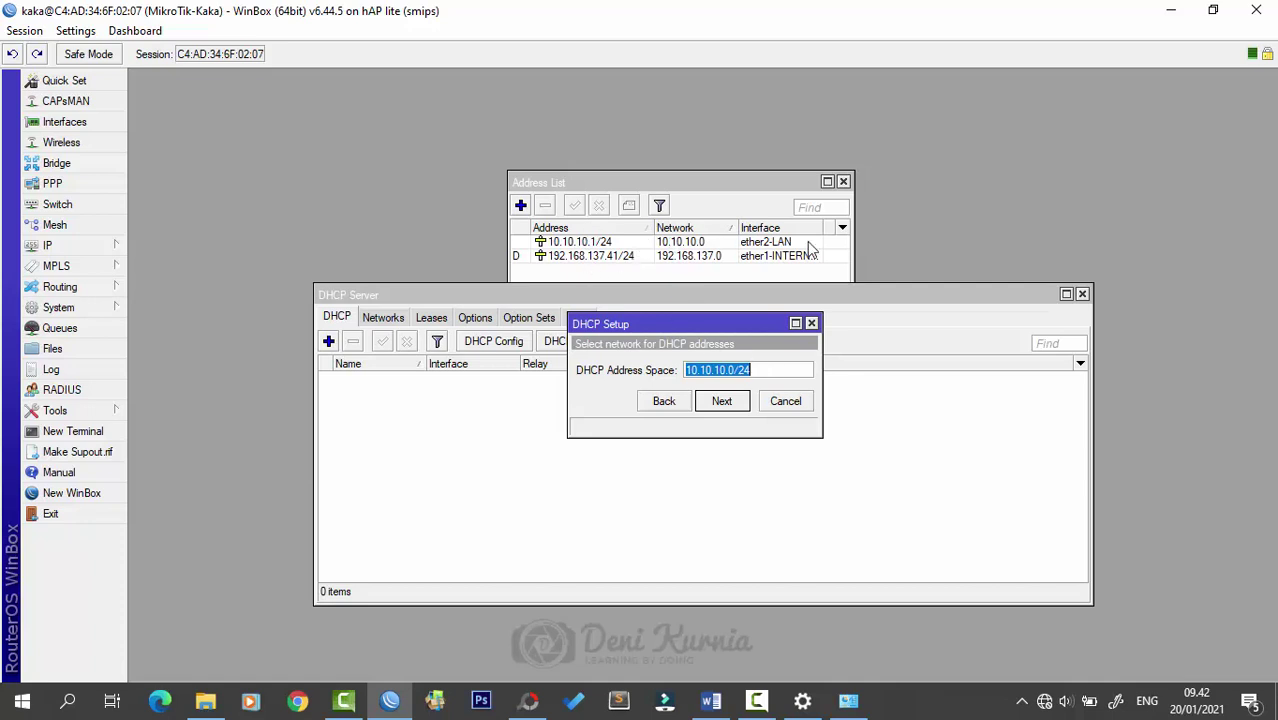
- Accept 10.10.10.0/24 with gateway 10.10.10.1, and shorten the pool to 10.10.10.2–10.10.10.100
{"action": "left_click", "coordinate": [721, 401]}
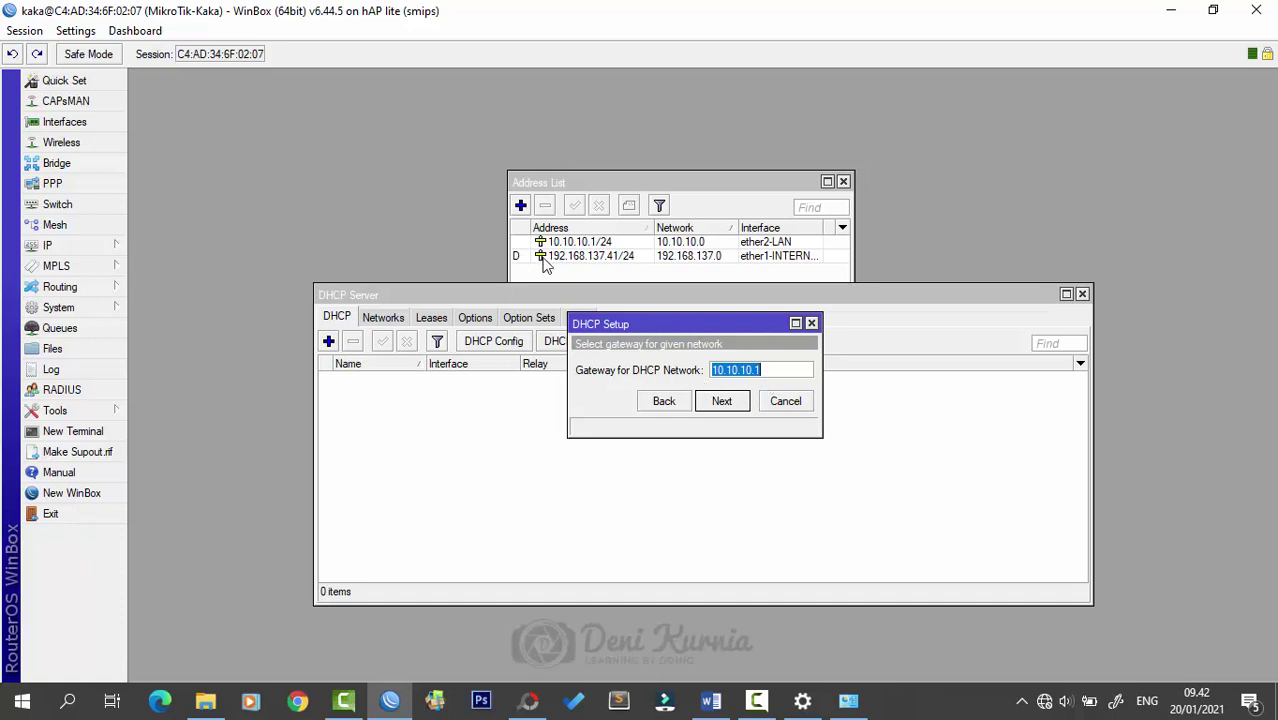
{"action": "left_click", "coordinate": [724, 401]}
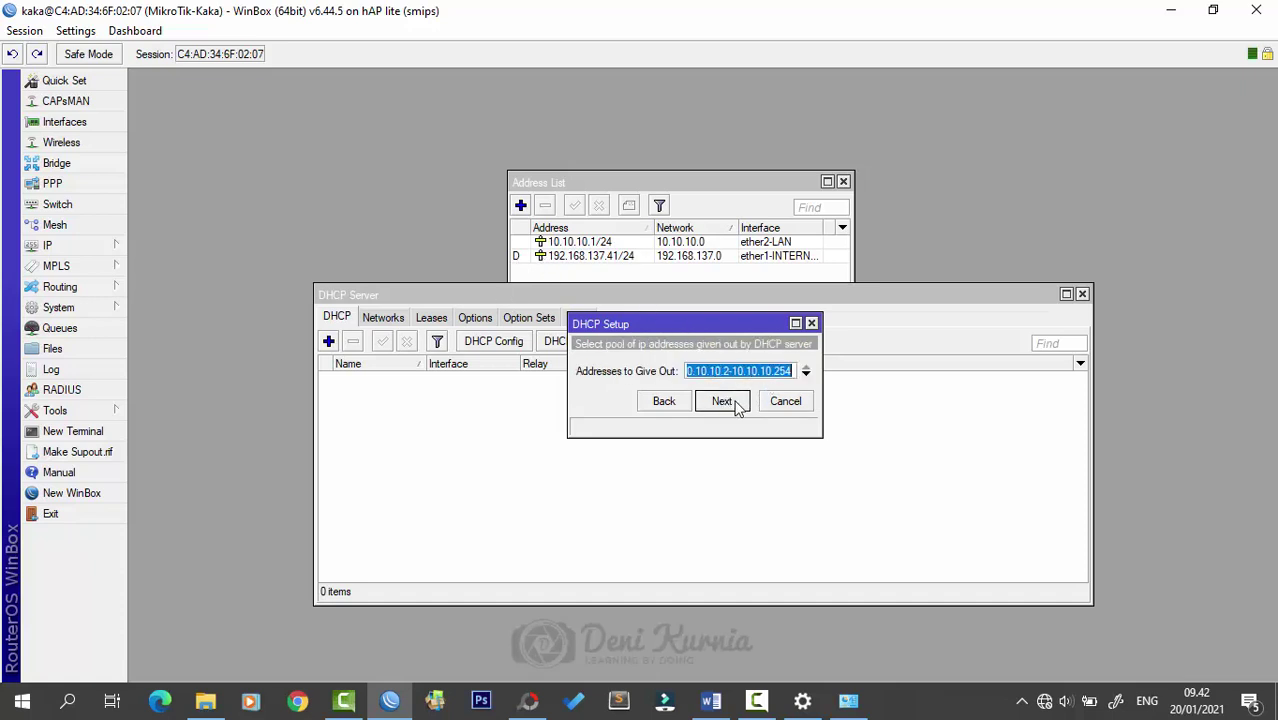
{"action": "left_click_drag", "start_coordinate": [822, 371], "coordinate": [879, 370]}
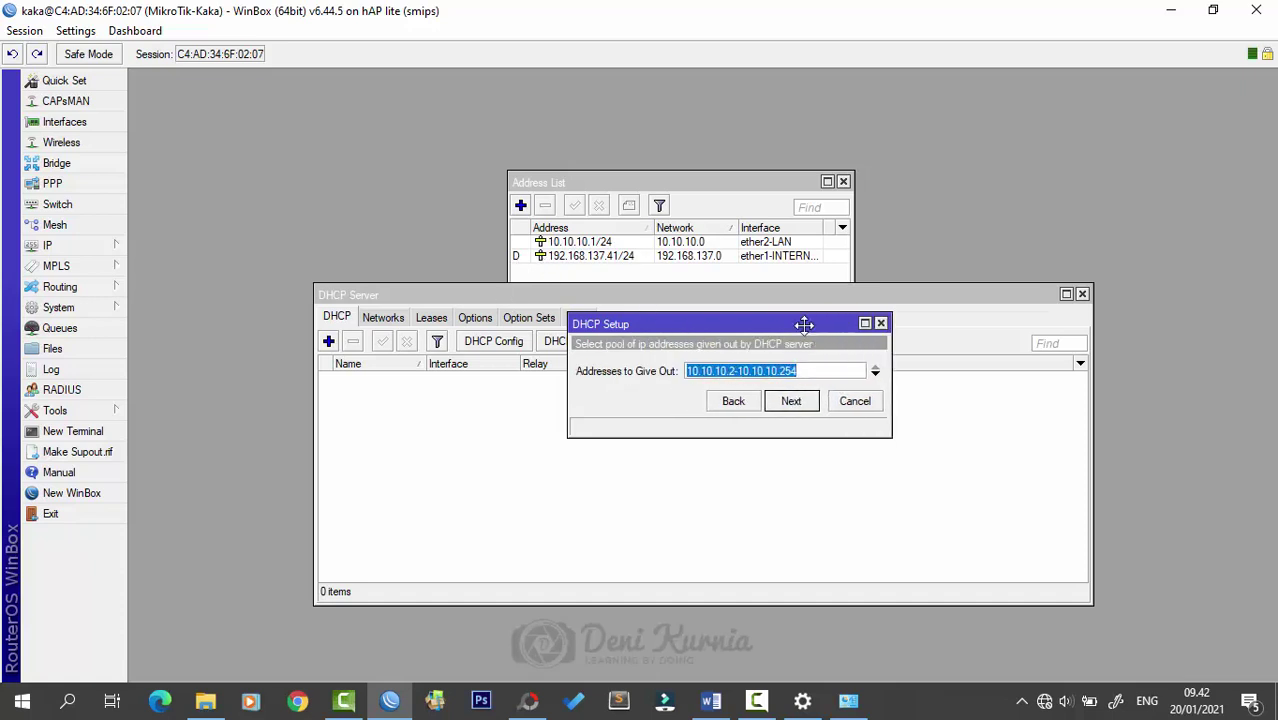
{"action": "left_click_drag", "start_coordinate": [804, 324], "coordinate": [760, 351]}
{"action": "left_click", "coordinate": [774, 394]}
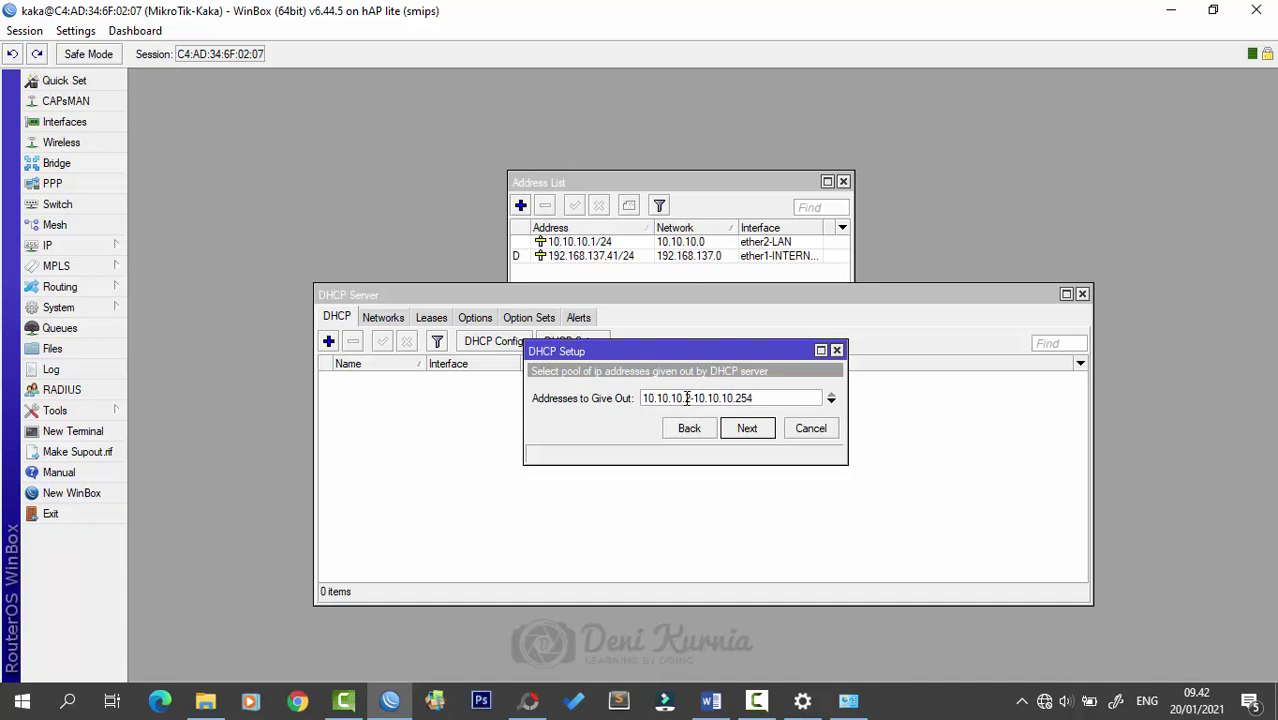
{"action": "left_click_drag", "start_coordinate": [764, 398], "coordinate": [740, 397]}
{"action": "left_click", "coordinate": [762, 397]}
{"action": "left_click_drag", "start_coordinate": [737, 398], "coordinate": [834, 402]}
{"action": "type", "text": "100"}
{"action": "left_click", "coordinate": [745, 430]}
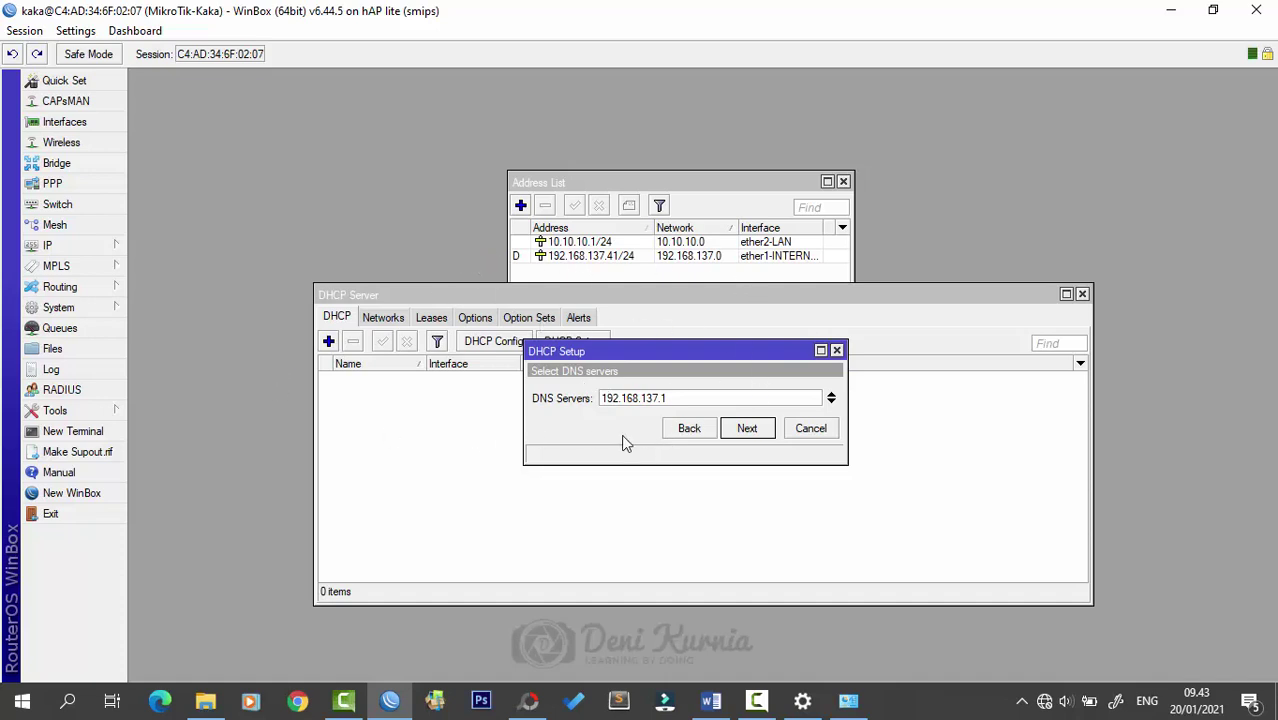
- Accept DNS server 192.168.137.1 and the 00:10:00 lease, creating dhcp1 on ether2-LAN
{"action": "left_click", "coordinate": [748, 429]}
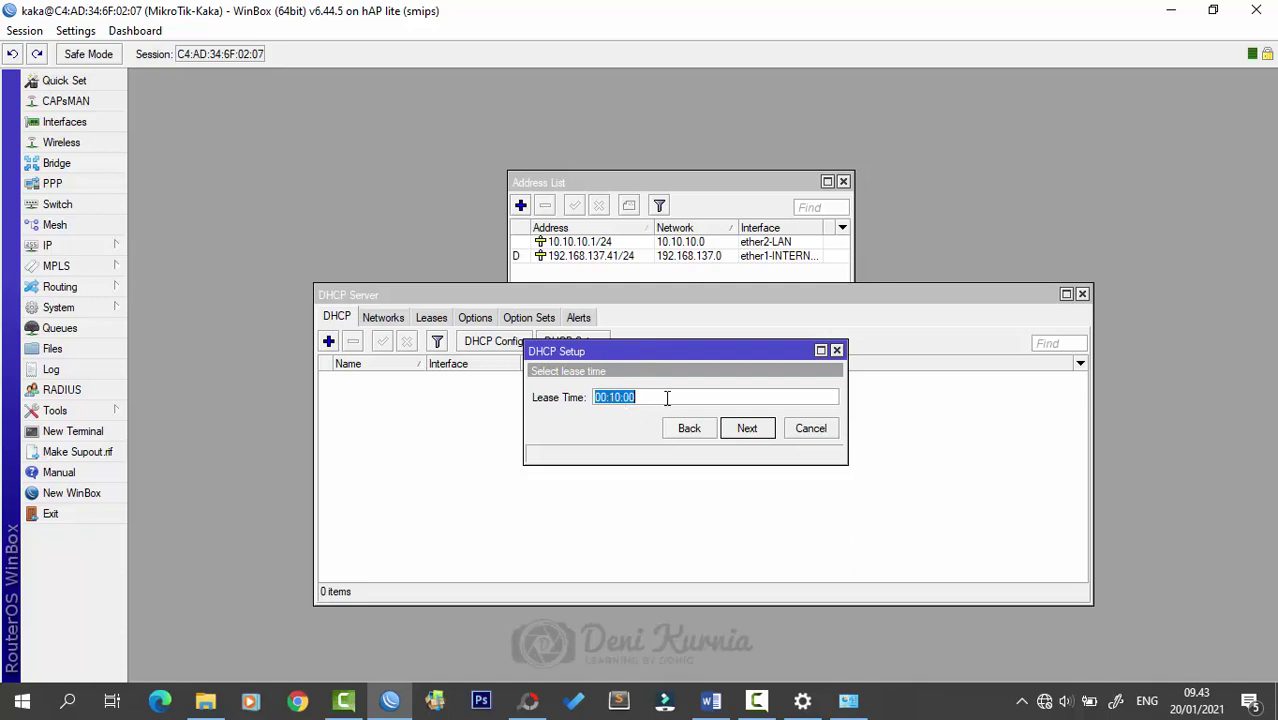
{"action": "left_click", "coordinate": [676, 398]}
{"action": "left_click", "coordinate": [747, 430]}
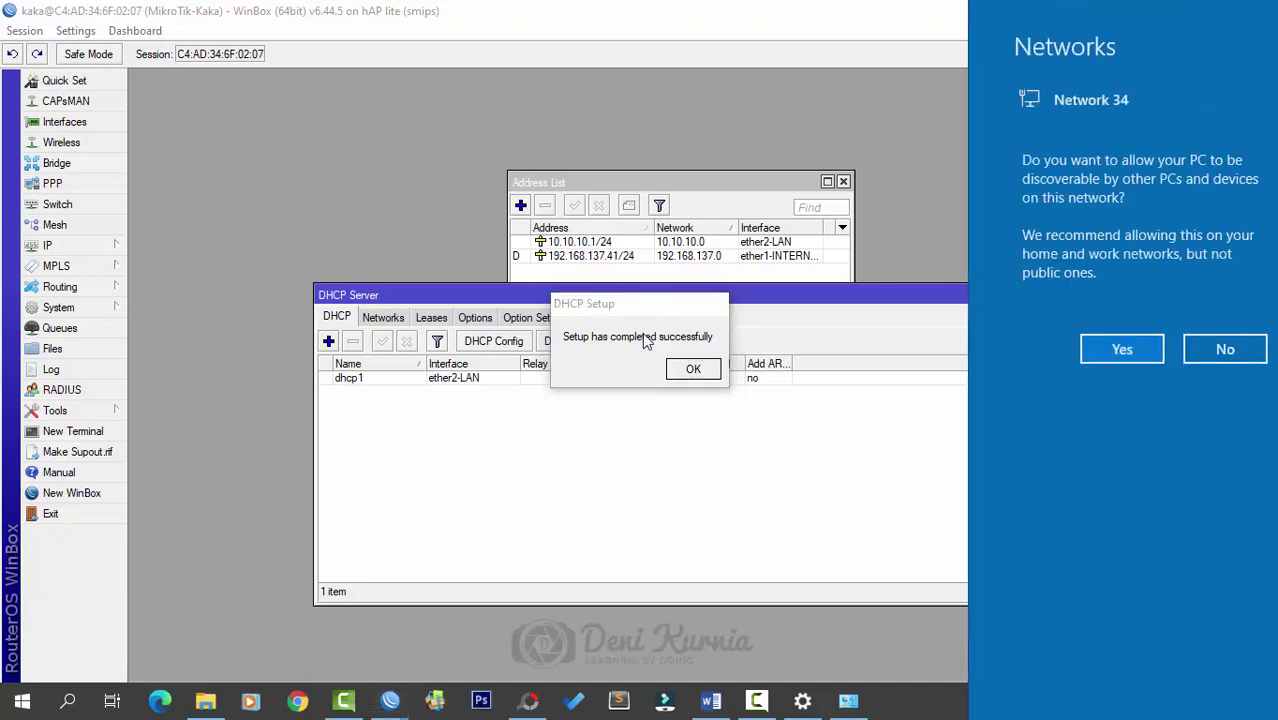
{"action": "left_click", "coordinate": [695, 369]}
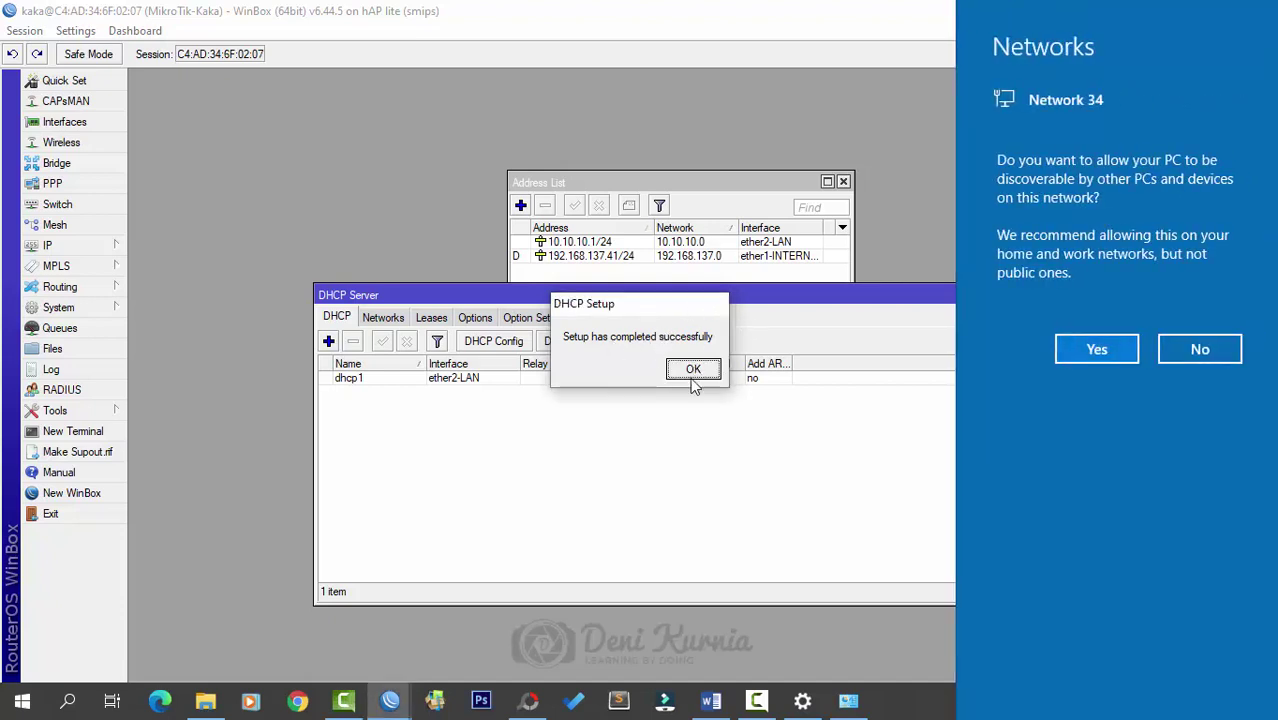
{"action": "left_click", "coordinate": [694, 369]}
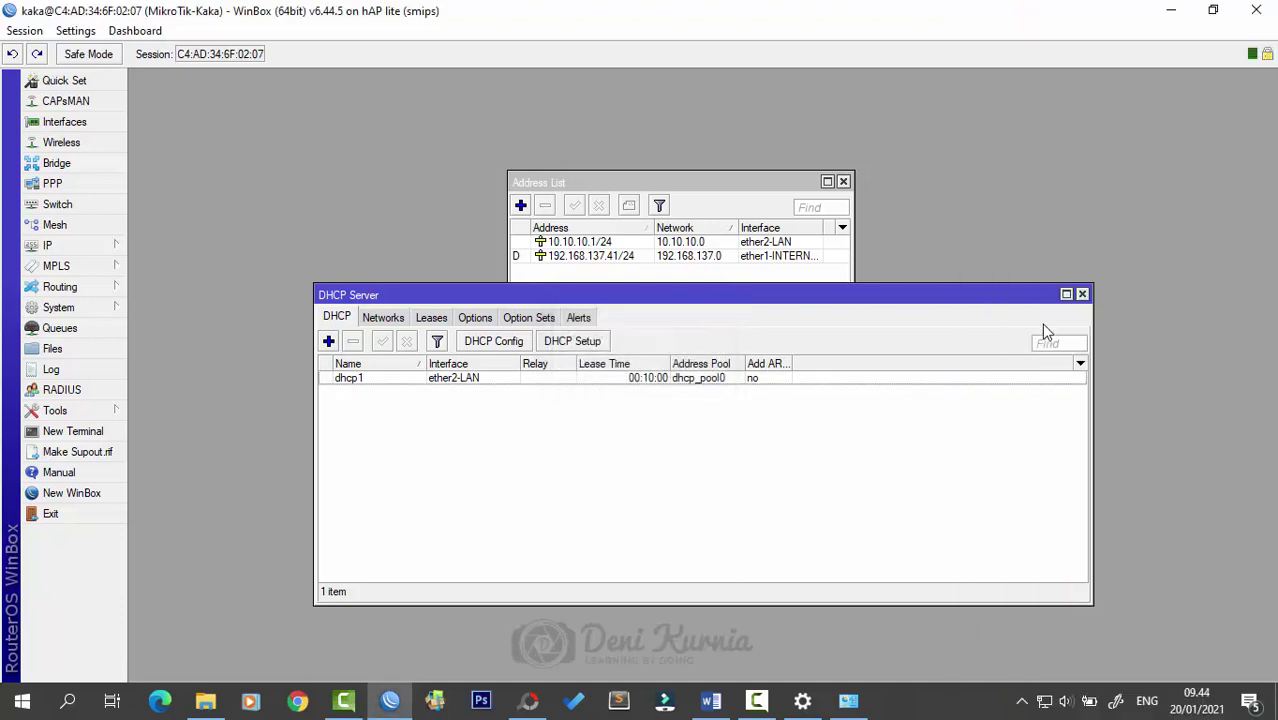
- Check Ethernet 2's details show DHCP enabled and IPv4 address 10.10.10.100, then close them
{"action": "left_click", "coordinate": [848, 700]}
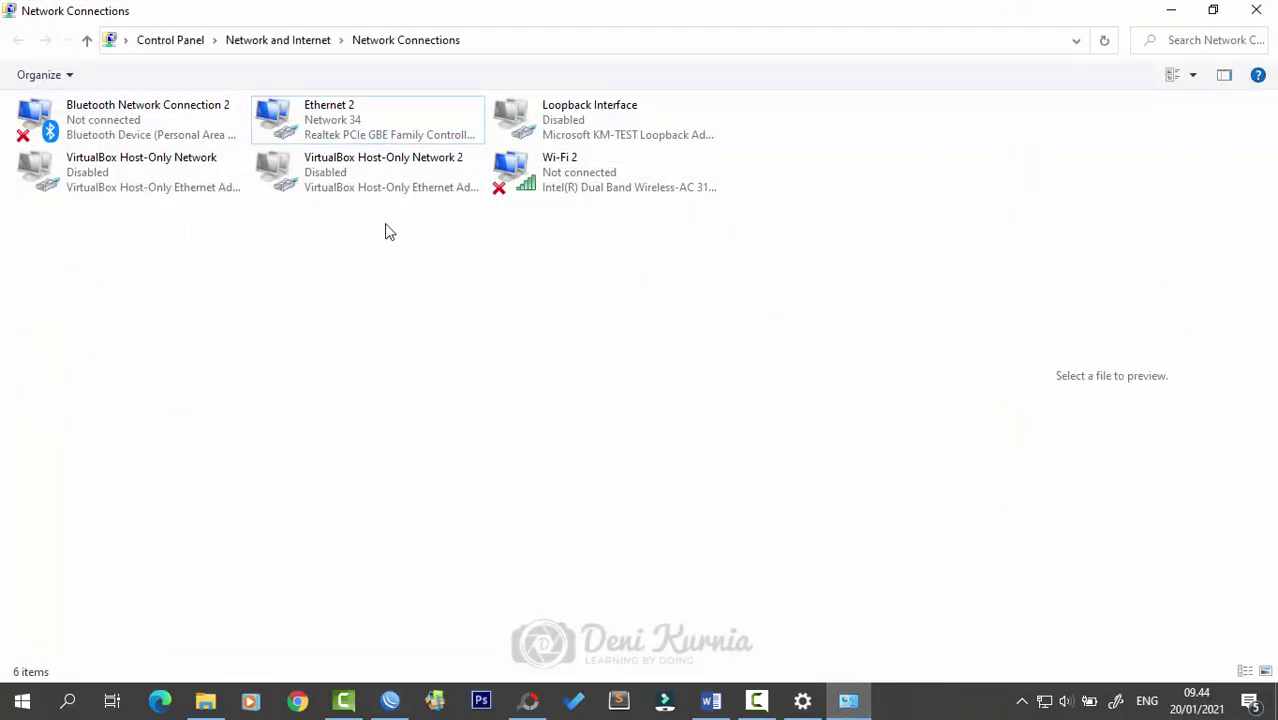
{"action": "double_click", "coordinate": [348, 121]}
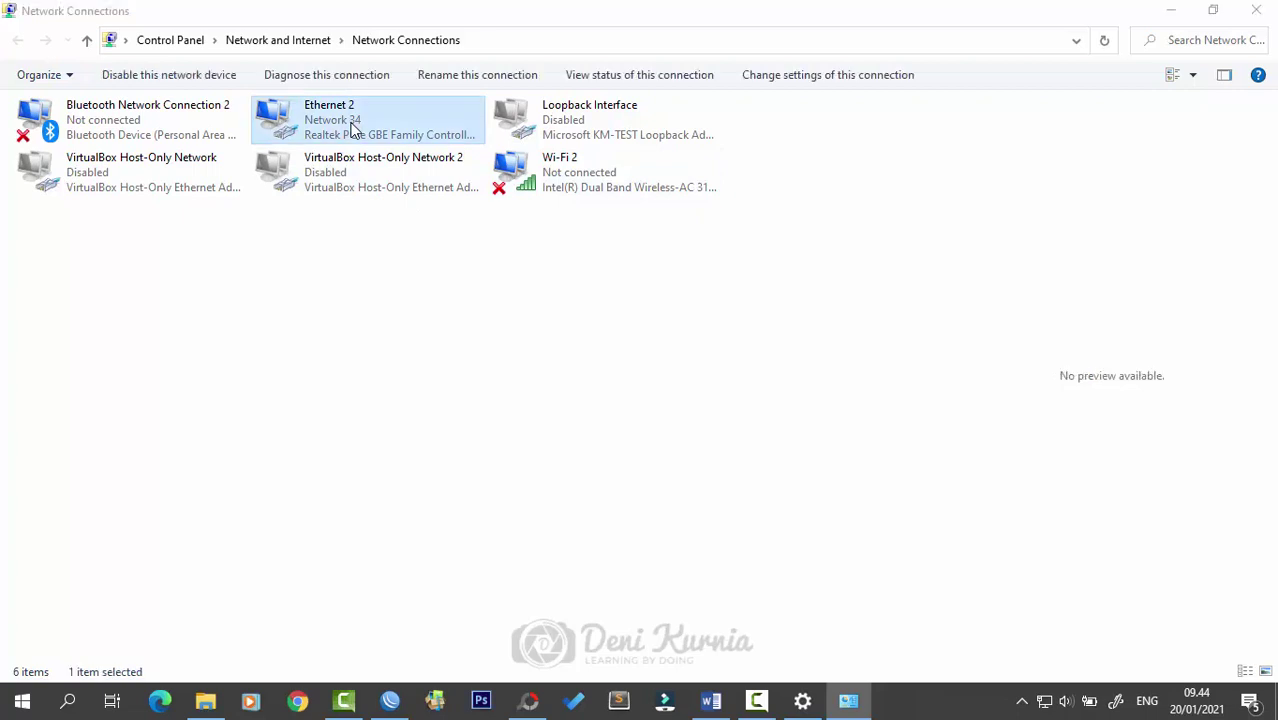
{"action": "left_click", "coordinate": [545, 339]}
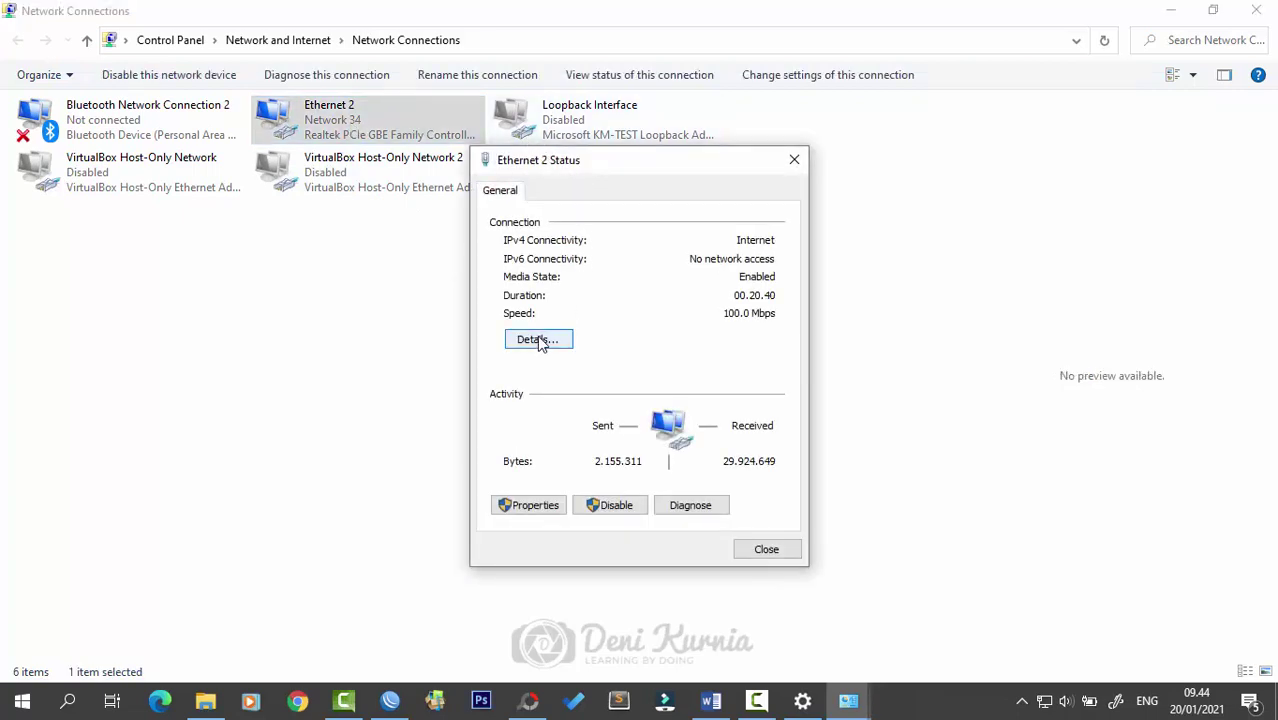
{"action": "left_click", "coordinate": [563, 316]}
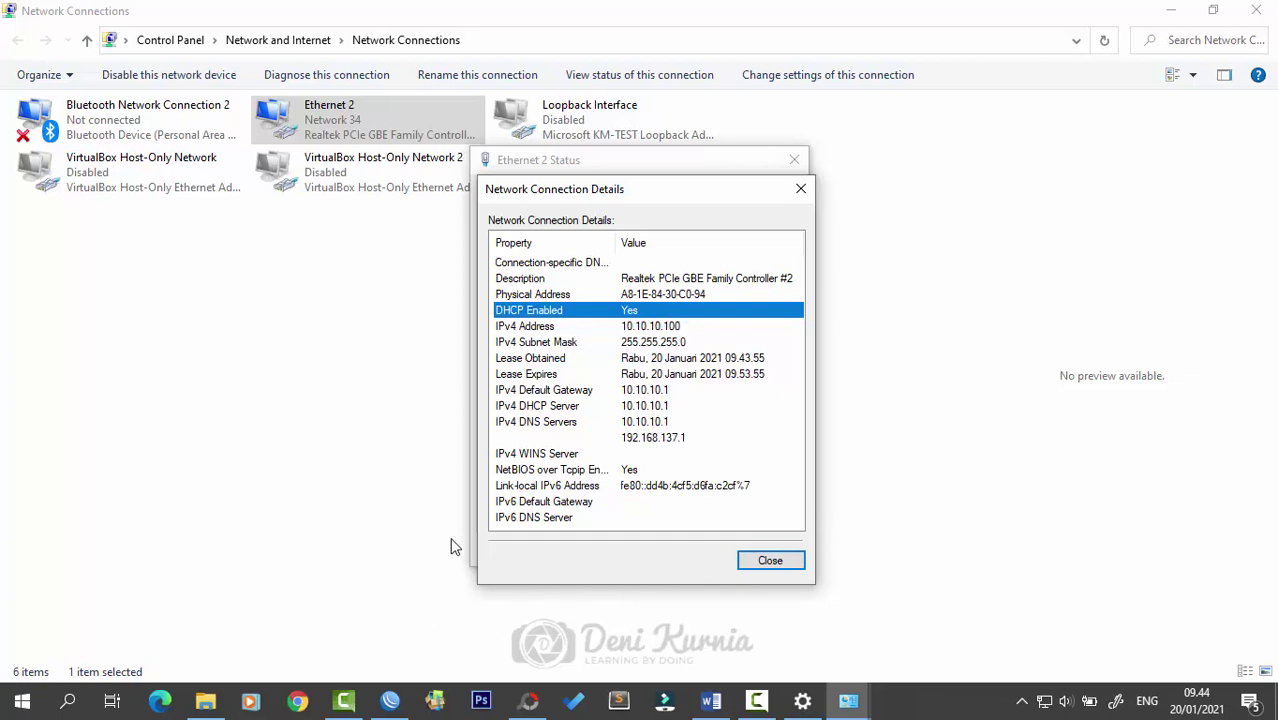
{"action": "left_click", "coordinate": [390, 701]}
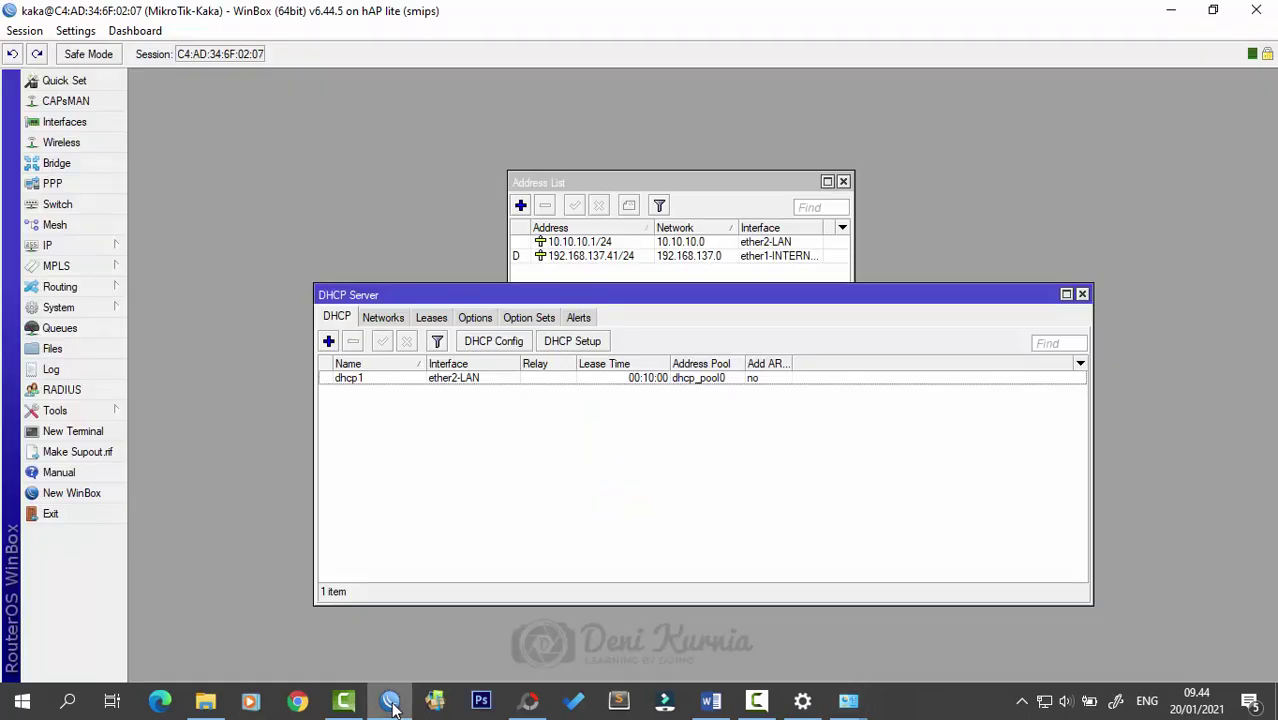
{"action": "left_click", "coordinate": [390, 701]}
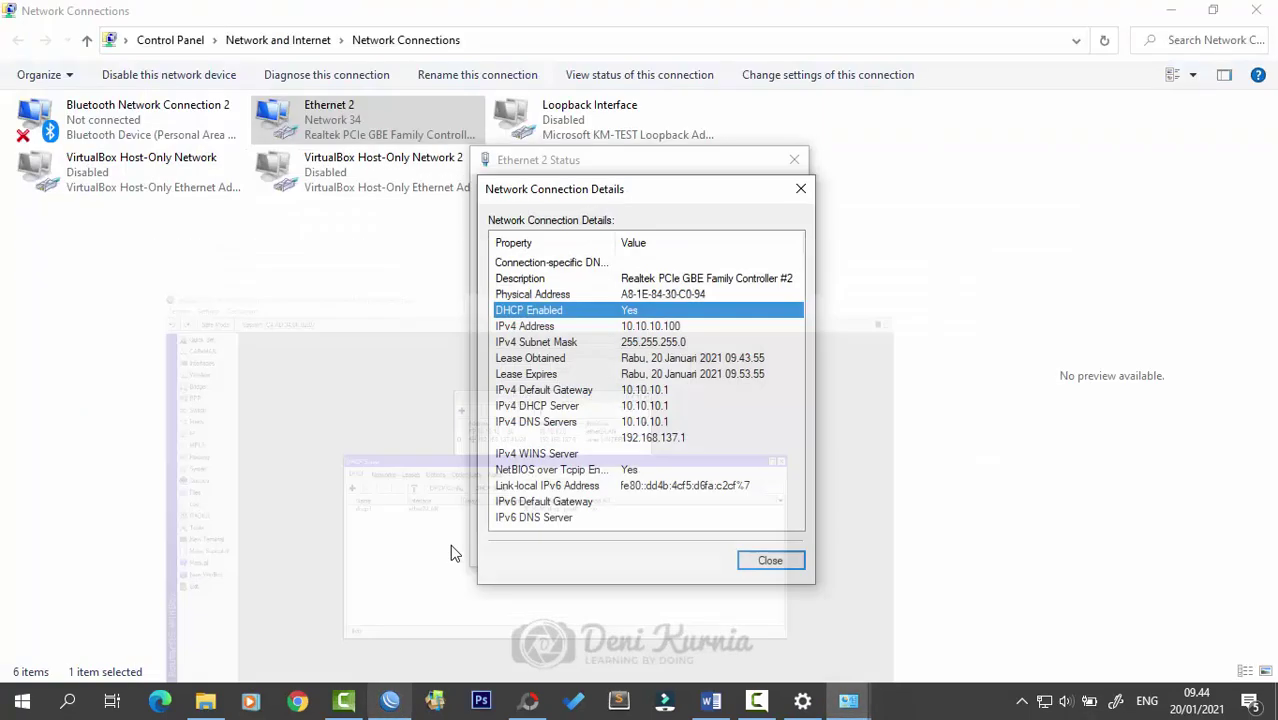
{"action": "left_click", "coordinate": [678, 328]}
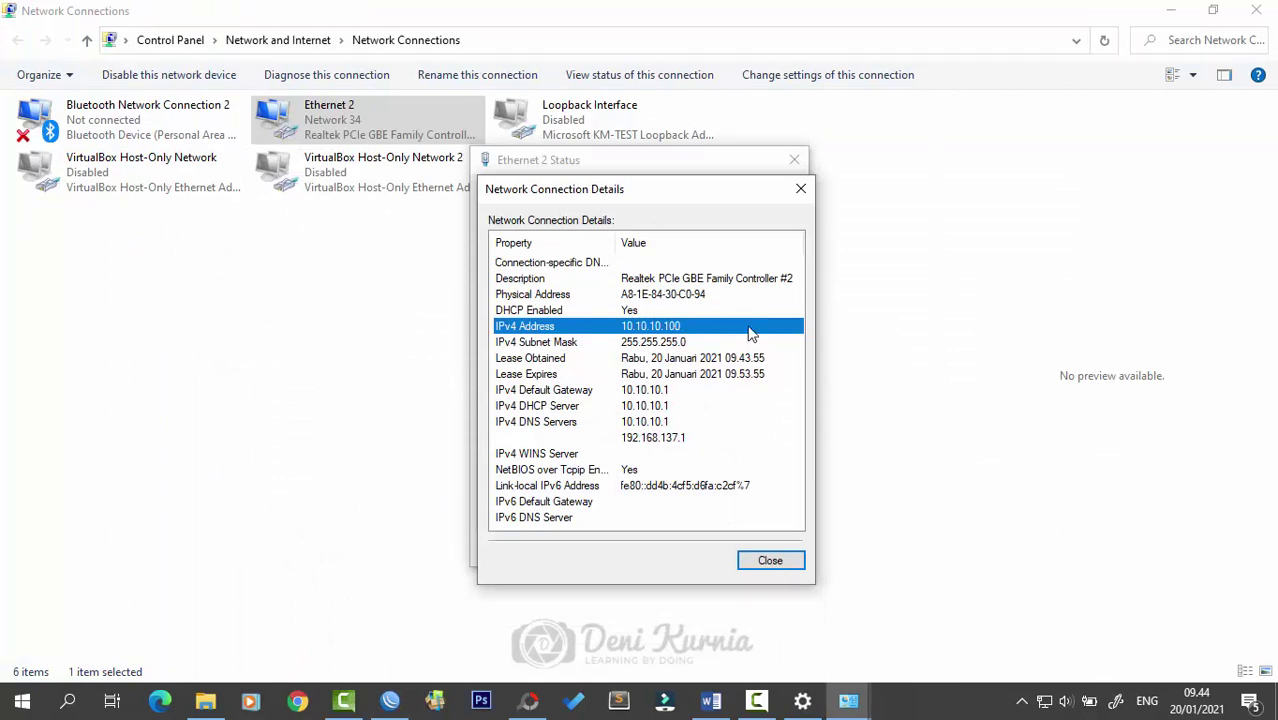
{"action": "left_click", "coordinate": [800, 188]}
{"action": "left_click", "coordinate": [795, 161]}
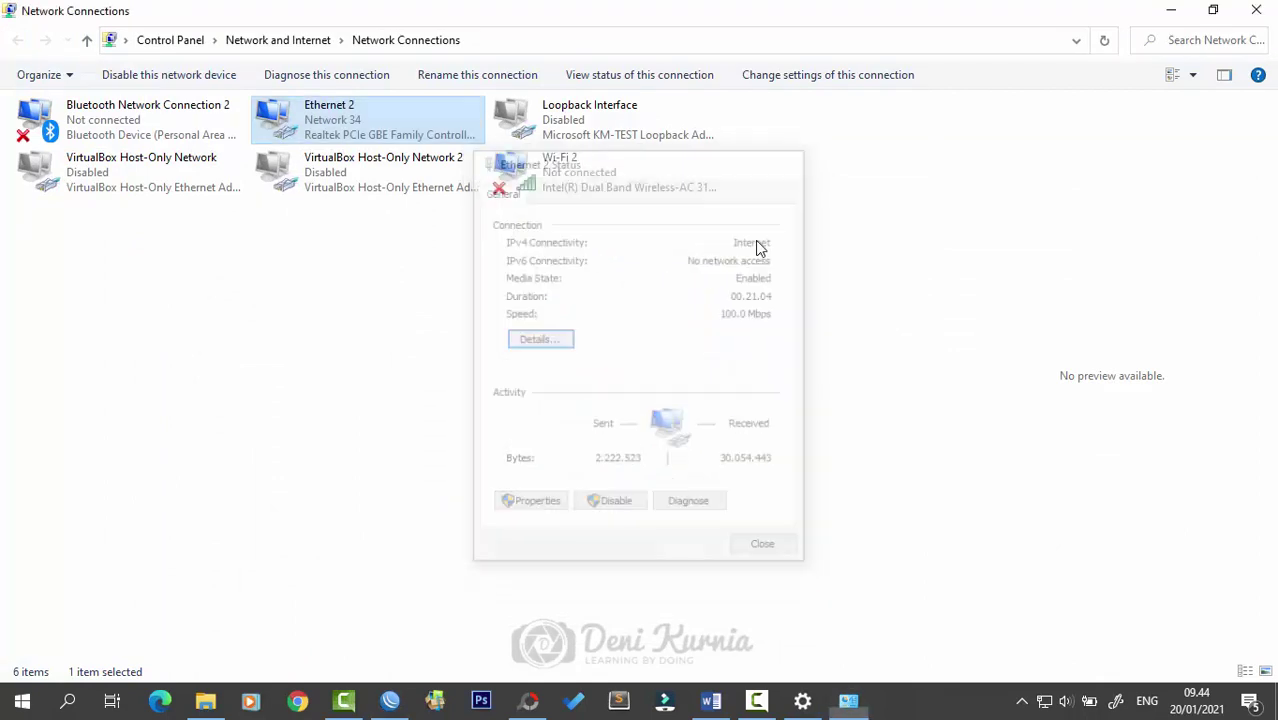
- Refresh the network connections list, dismiss the antivirus popup, and launch Edge
{"action": "right_click", "coordinate": [517, 352]}
{"action": "left_click", "coordinate": [565, 425]}
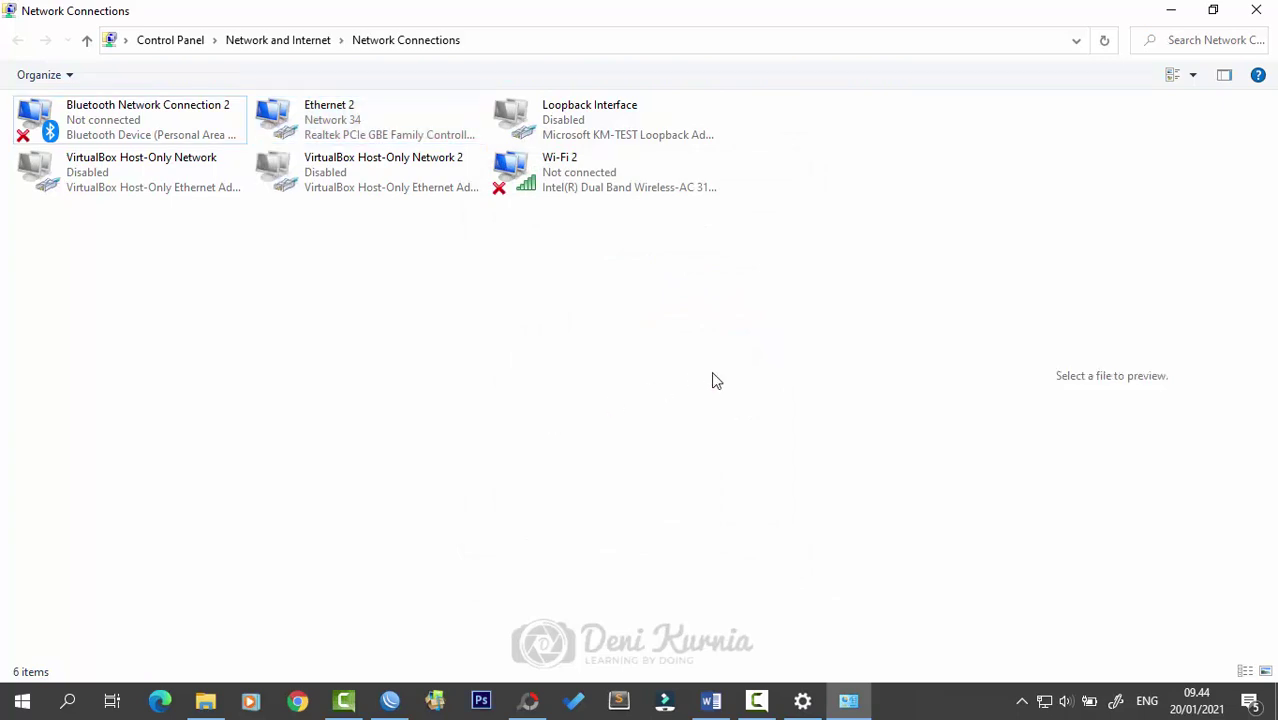
{"action": "left_click", "coordinate": [1260, 510]}
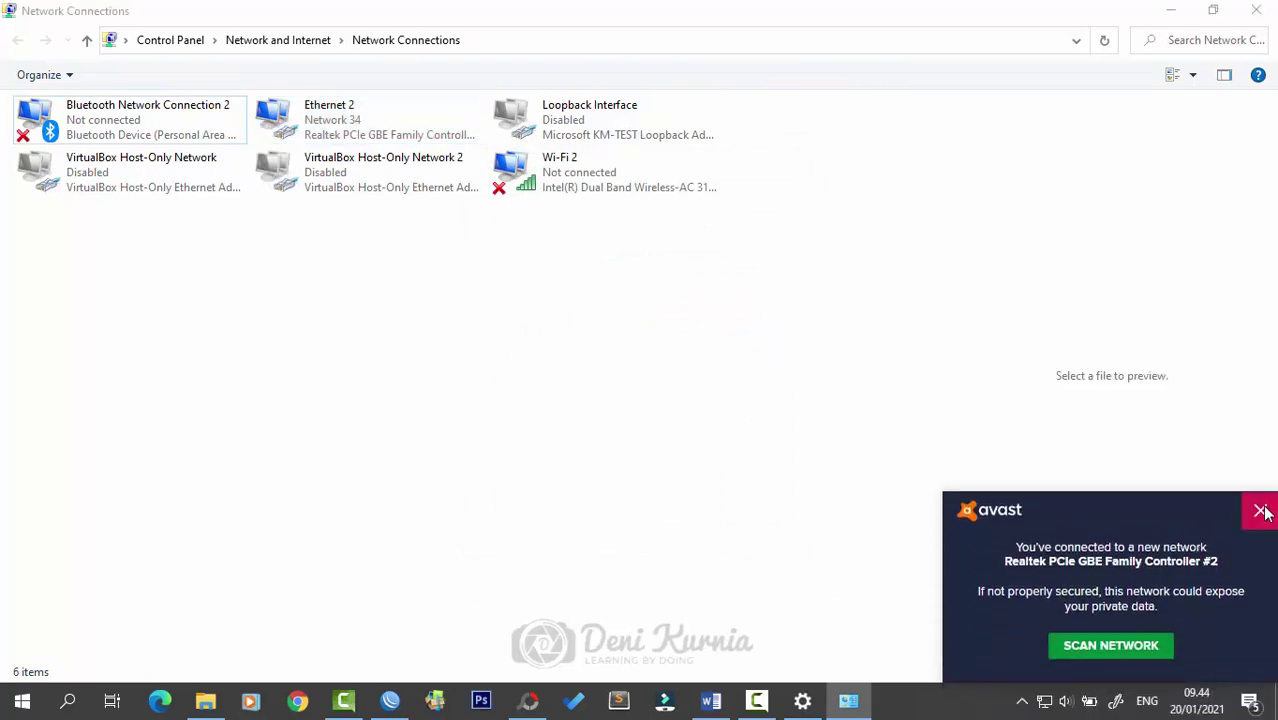
{"action": "left_click", "coordinate": [162, 702]}
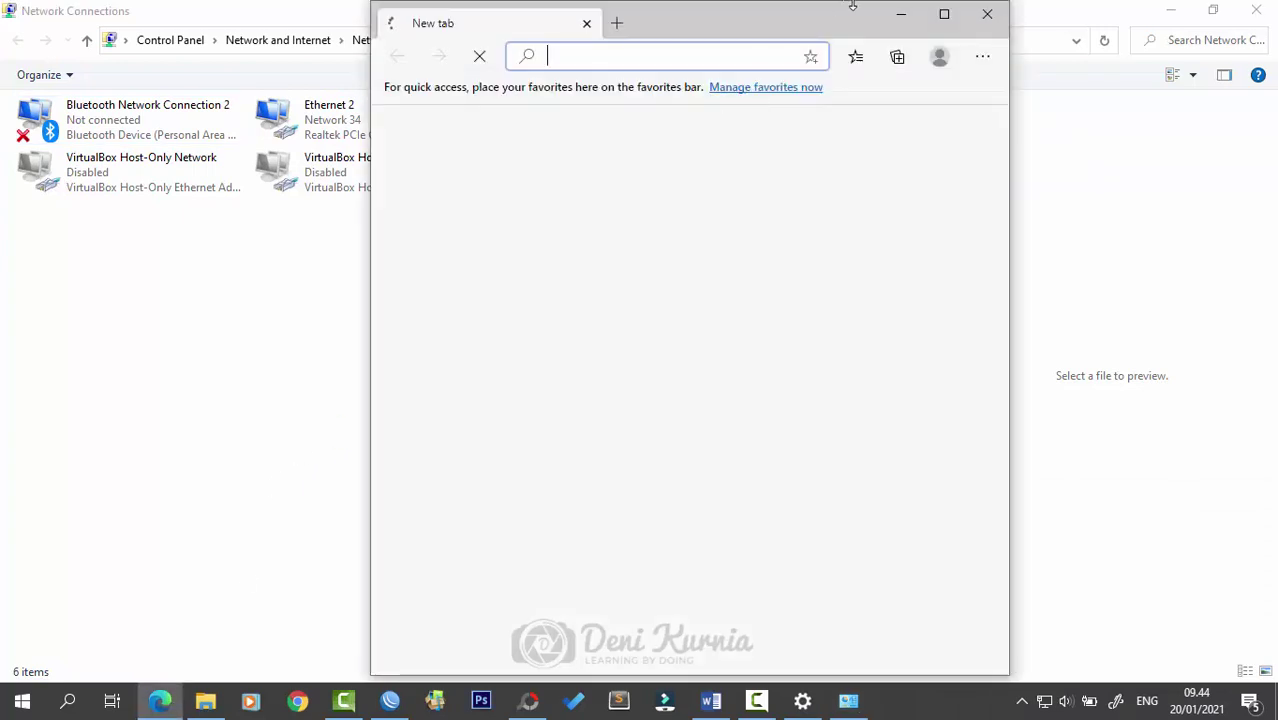
- Maximize Edge, load google.com, search for 'youtube', then minimize the browser
{"action": "left_click", "coordinate": [944, 14]}
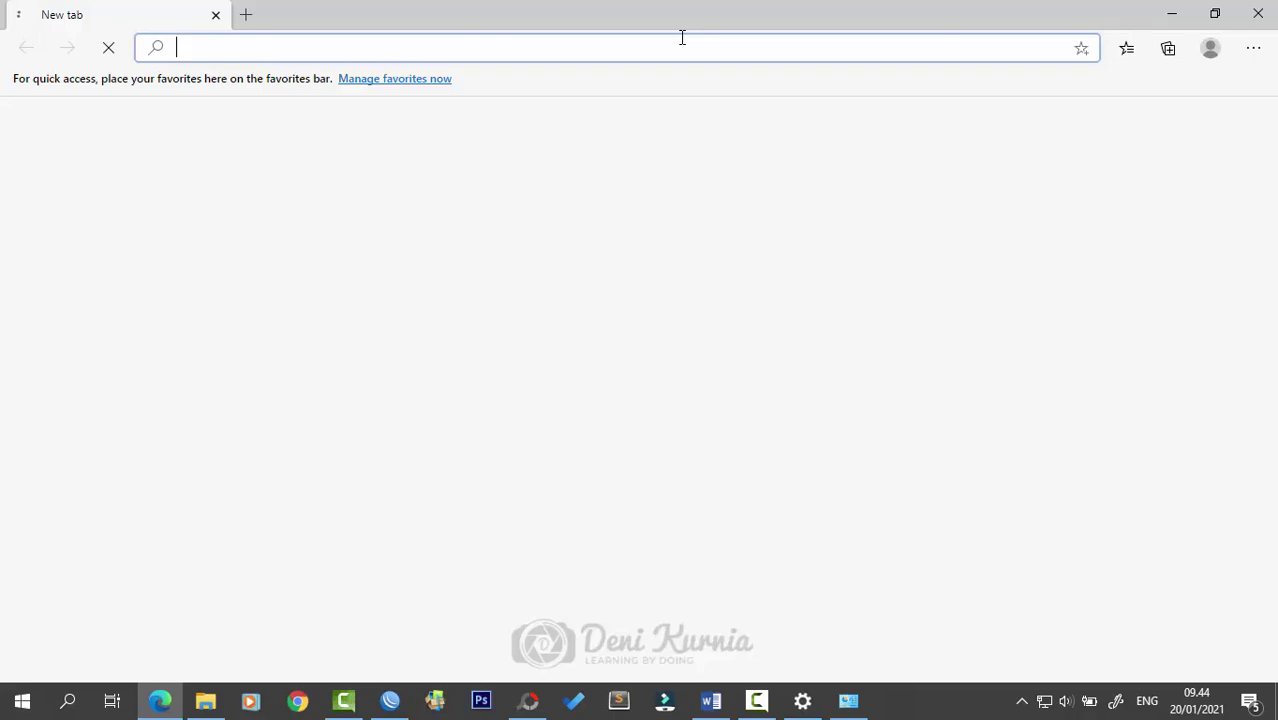
{"action": "type", "text": "goog"}
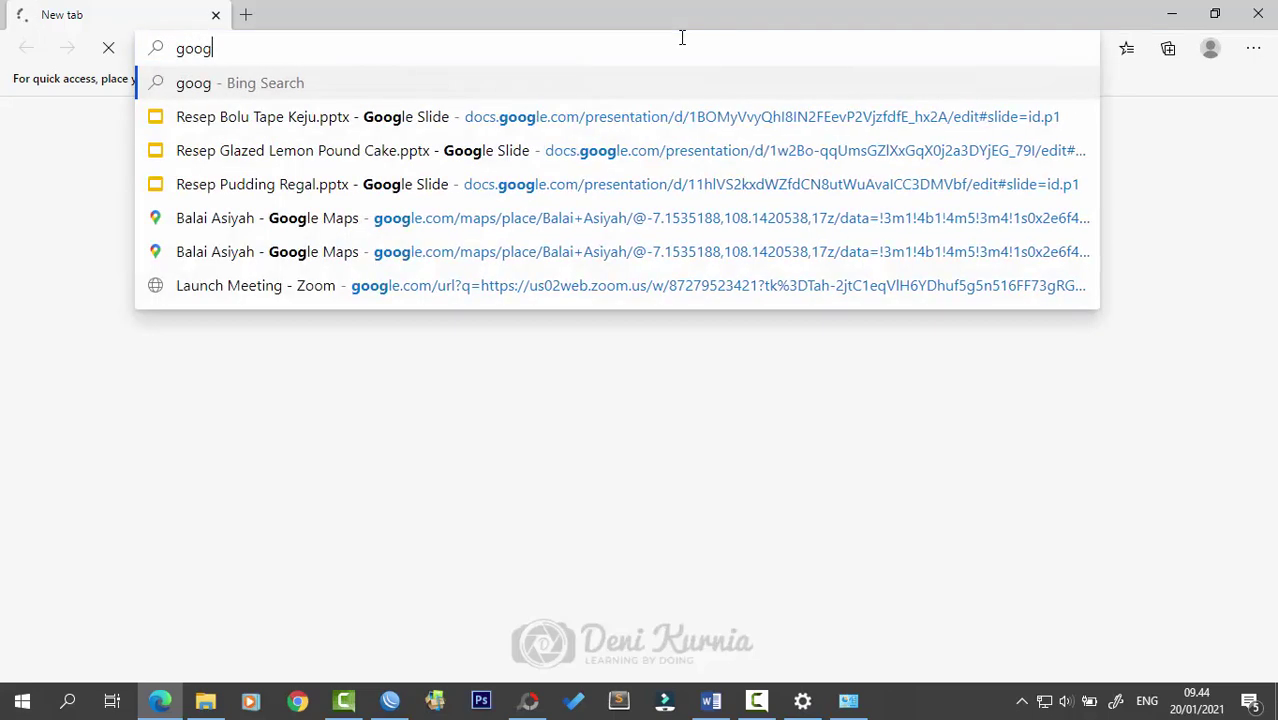
{"action": "type", "text": "le.c"}
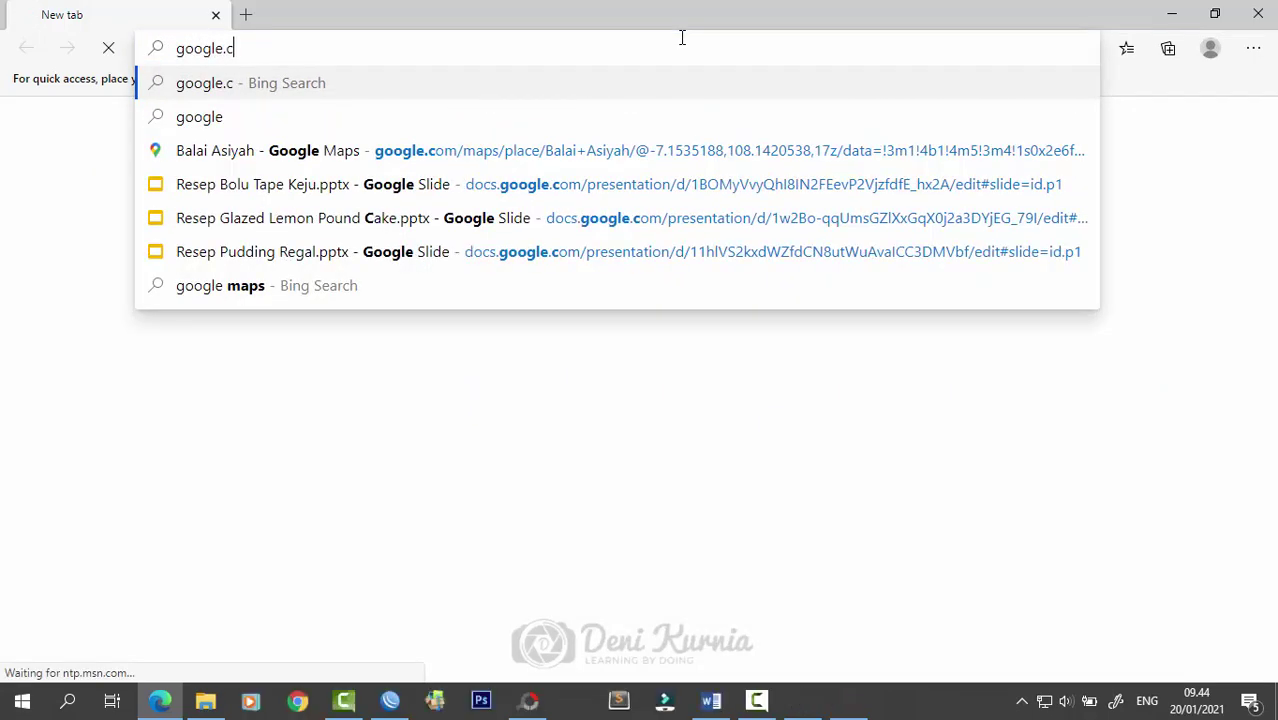
{"action": "type", "text": "om"}
{"action": "key", "text": "Return"}
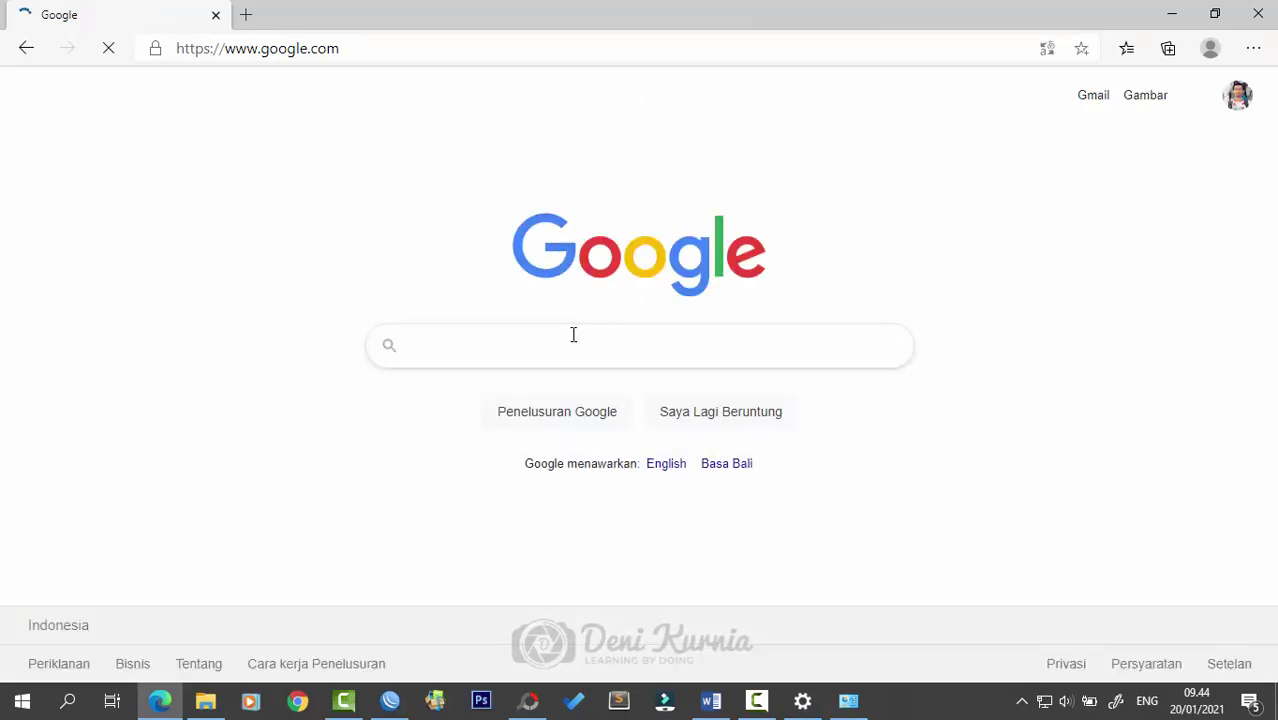
{"action": "type", "text": "youtube"}
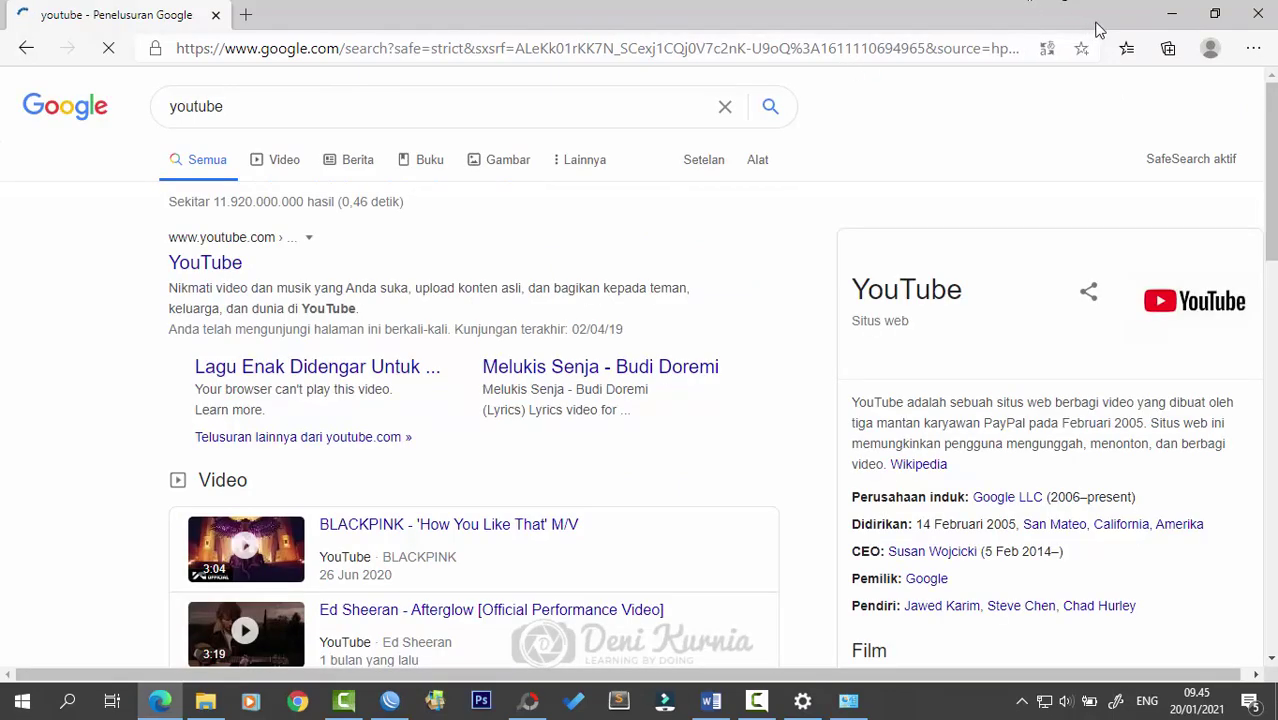
{"action": "left_click", "coordinate": [1157, 24]}
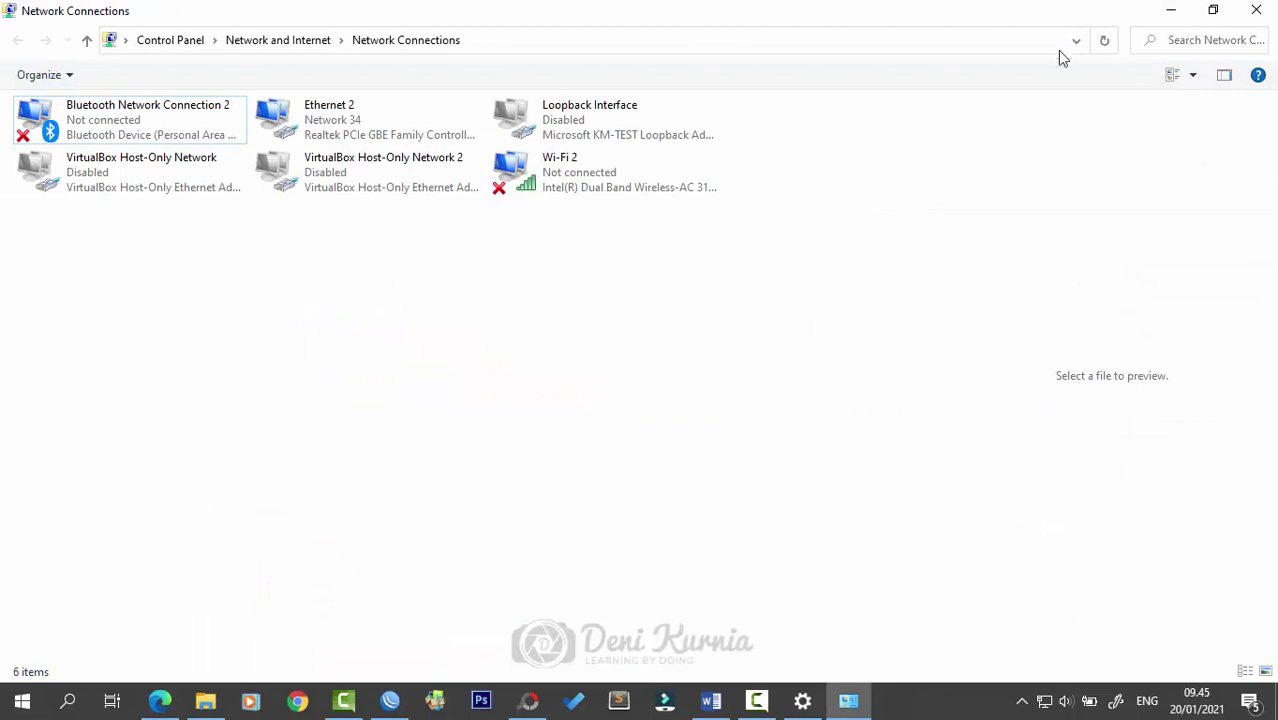
- Minimize Network Connections, refresh the desktop, and close WinBox's DHCP Server and Address List windows
{"action": "left_click", "coordinate": [1172, 11]}
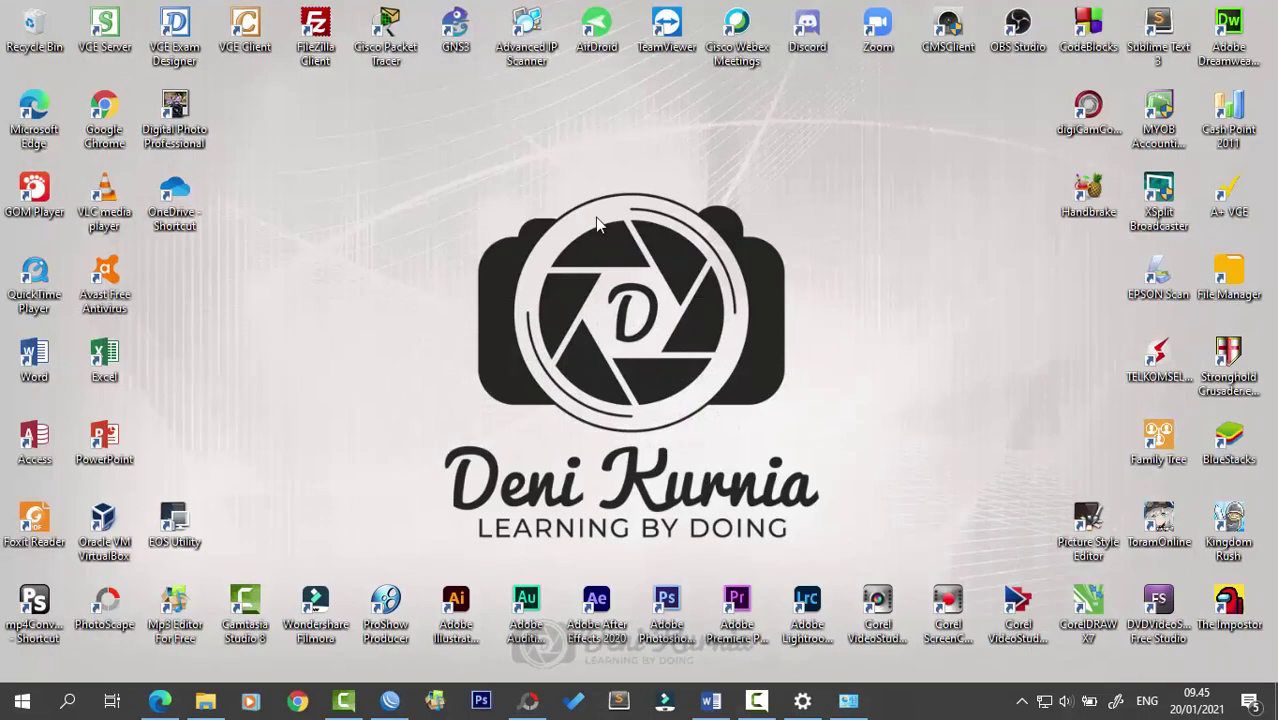
{"action": "right_click", "coordinate": [596, 217]}
{"action": "left_click", "coordinate": [641, 272]}
{"action": "left_click", "coordinate": [390, 700]}
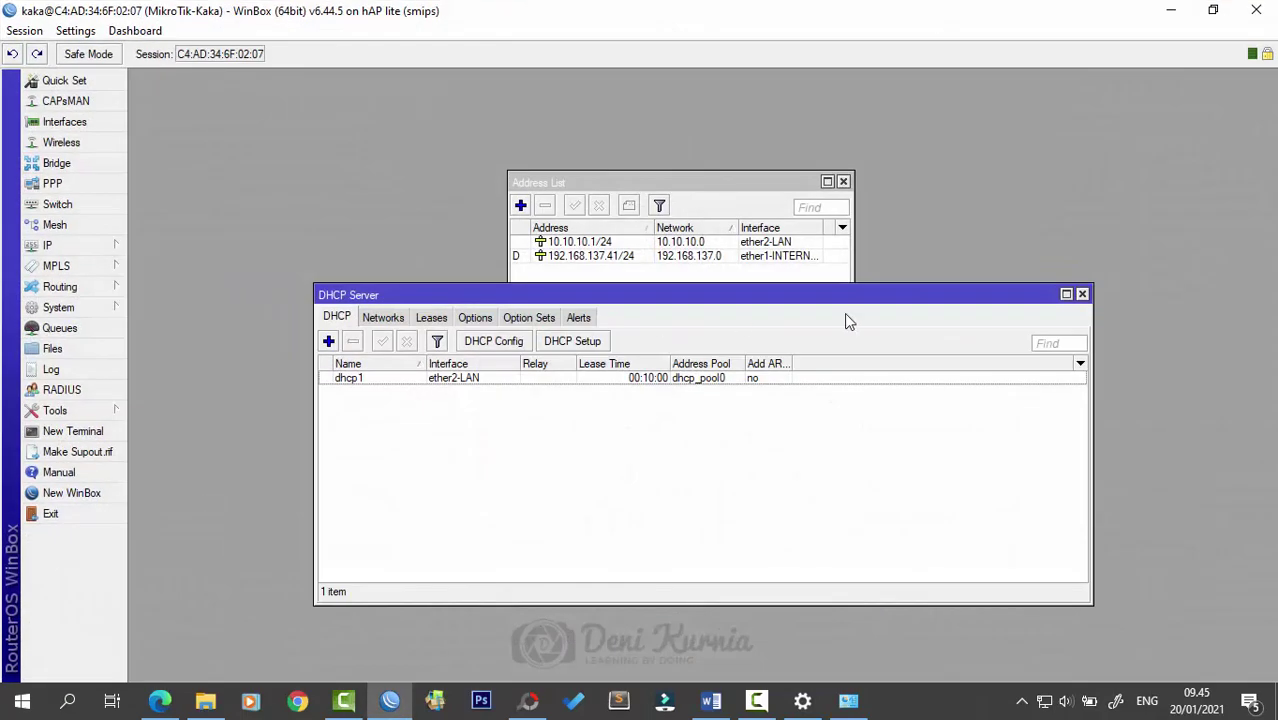
{"action": "left_click", "coordinate": [1082, 294]}
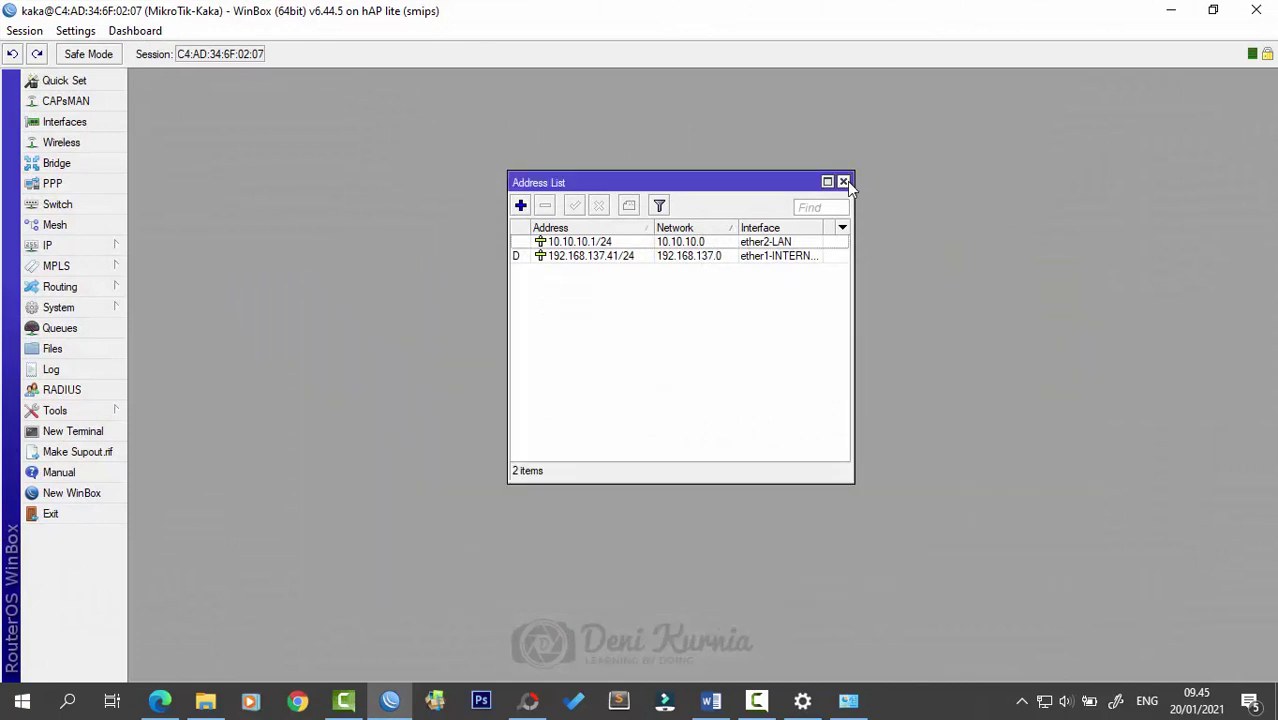
{"action": "left_click", "coordinate": [843, 181]}
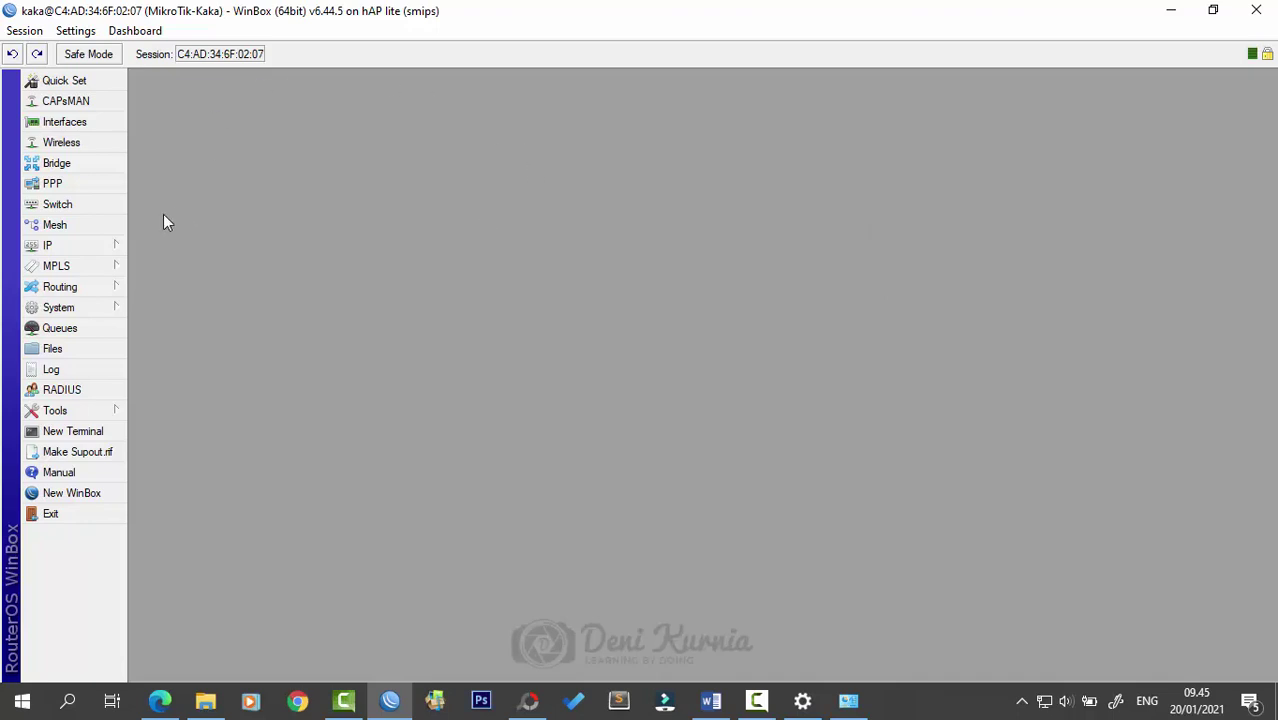
{"action": "left_click", "coordinate": [62, 143]}
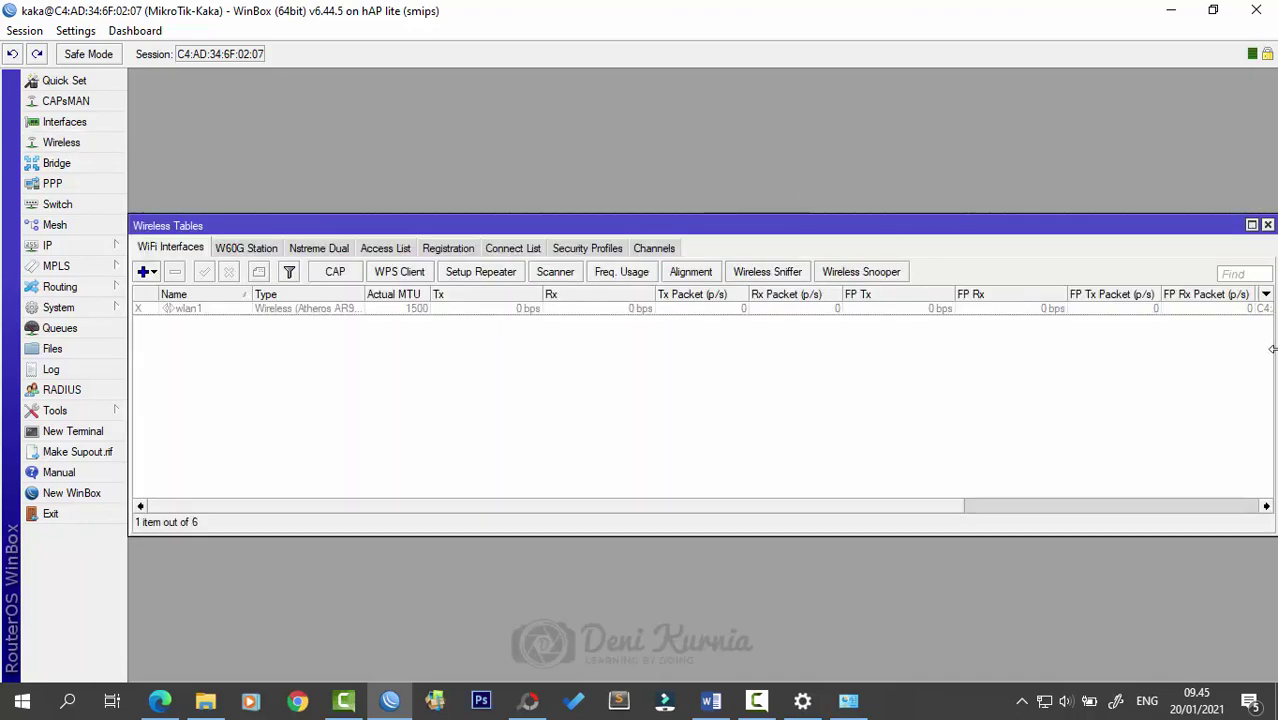
- Narrow and reposition the Wireless Tables window, then enable the wlan1 interface
{"action": "left_click_drag", "start_coordinate": [1270, 346], "coordinate": [1150, 346]}
{"action": "left_click_drag", "start_coordinate": [901, 227], "coordinate": [986, 232]}
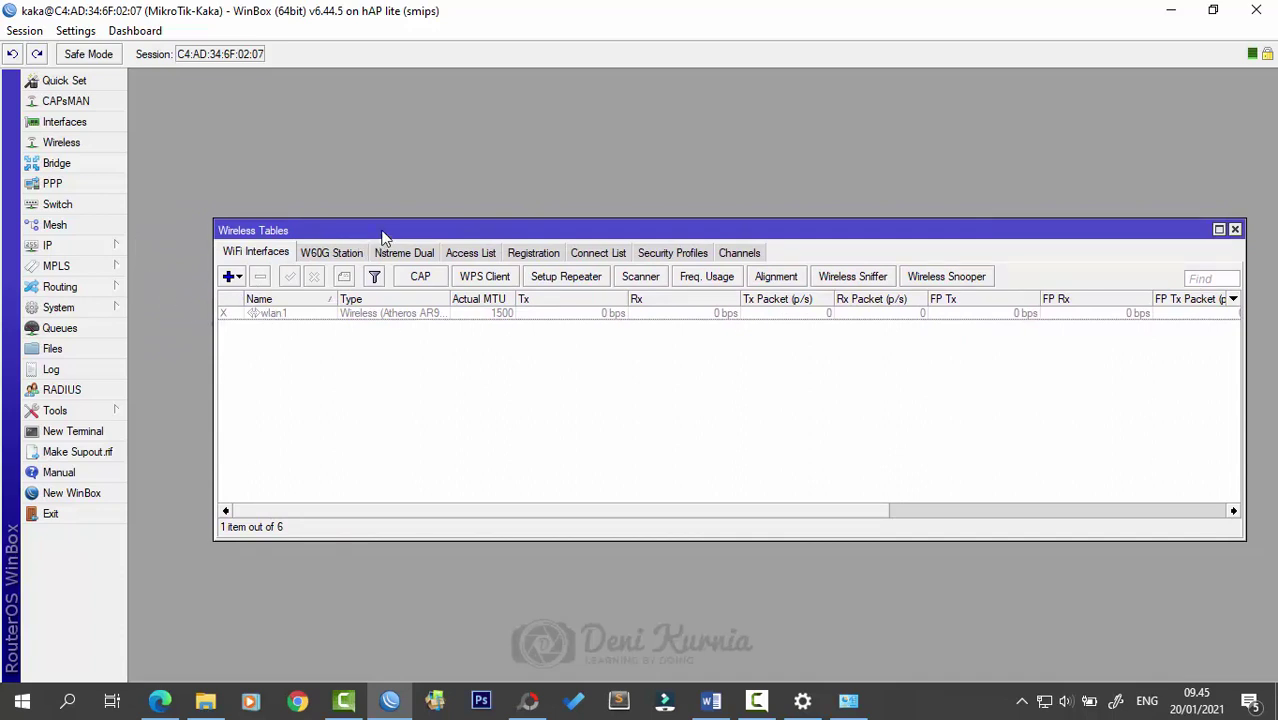
{"action": "left_click_drag", "start_coordinate": [381, 230], "coordinate": [370, 212]}
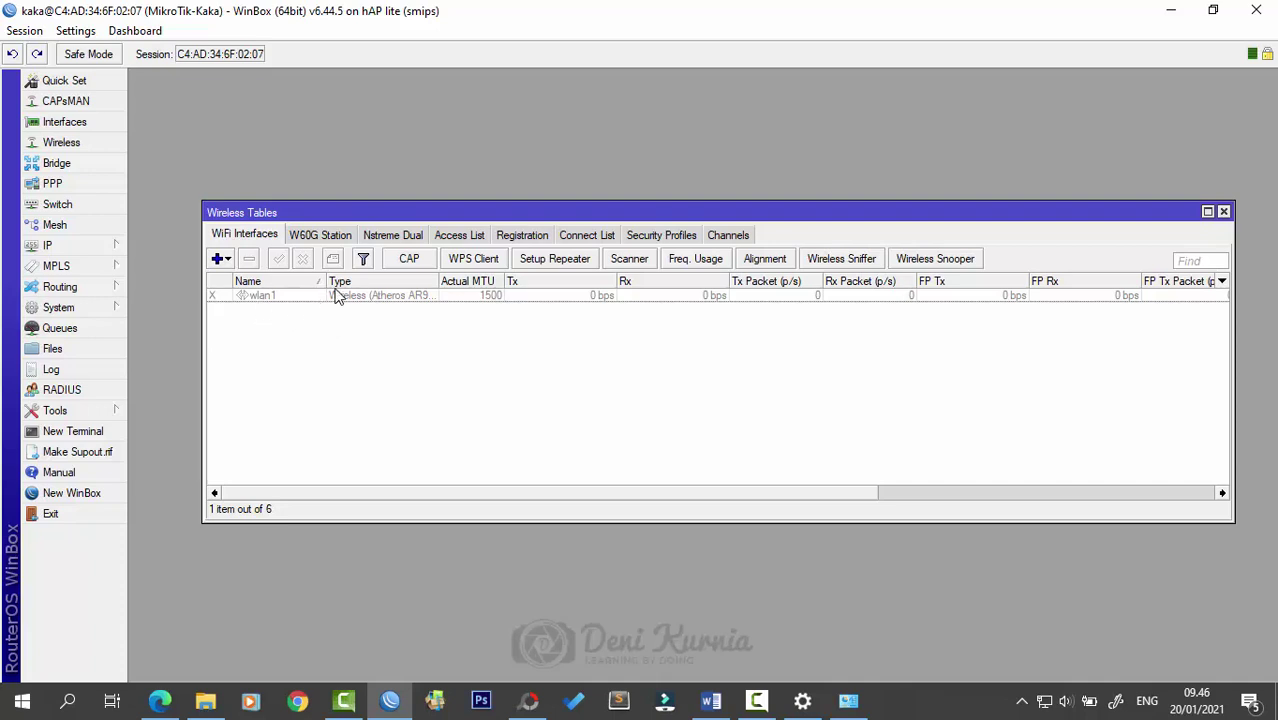
{"action": "double_click", "coordinate": [247, 300]}
{"action": "left_click", "coordinate": [247, 300]}
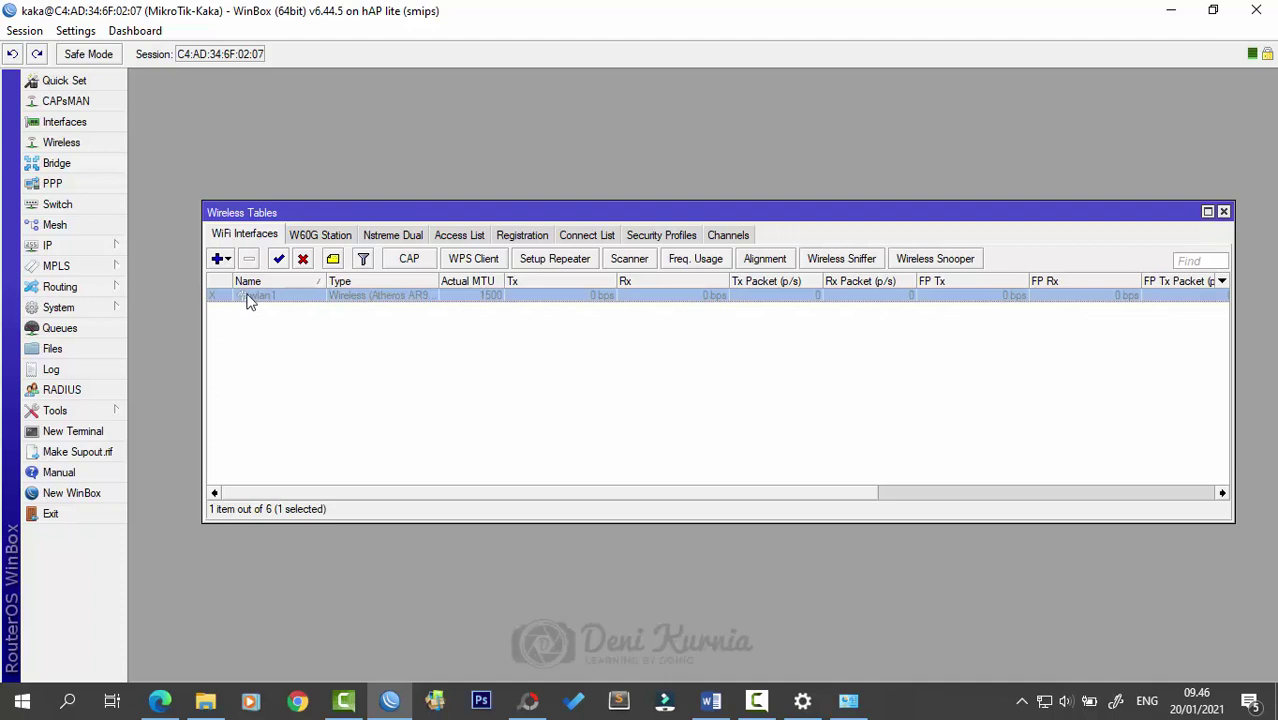
{"action": "left_click", "coordinate": [280, 260]}
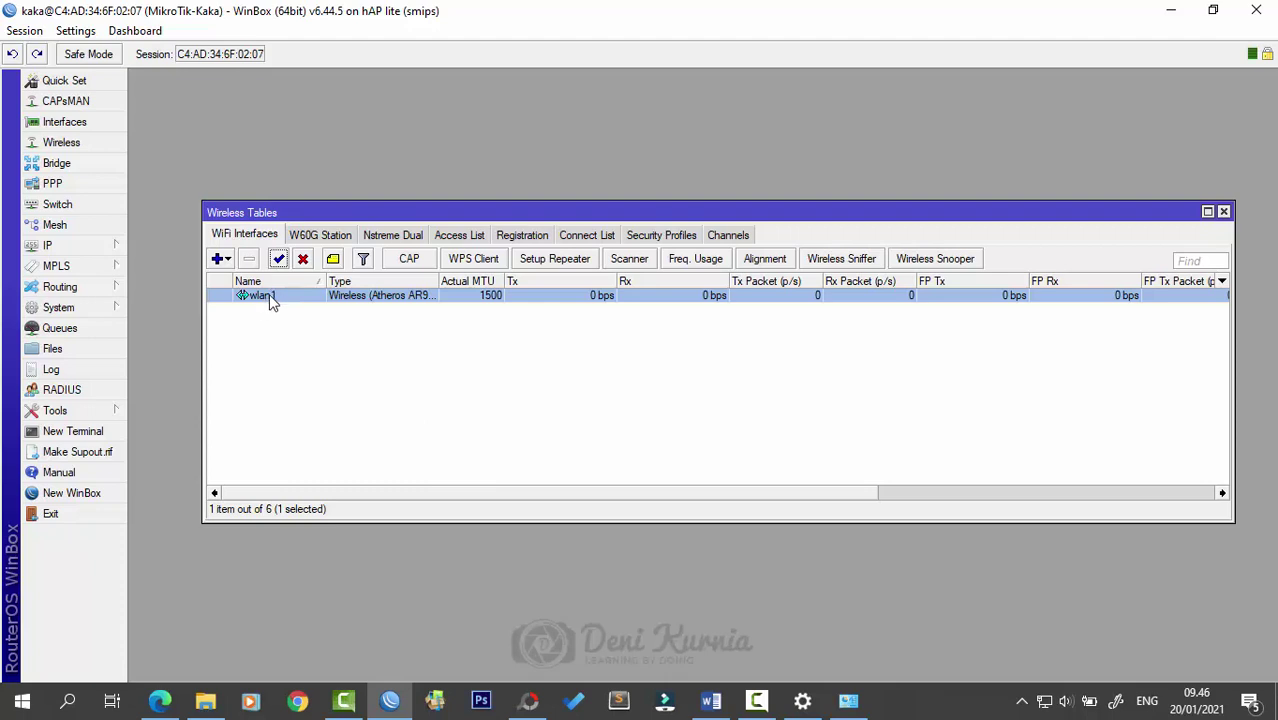
- Open wlan1's settings and change its wireless mode to ap bridge
{"action": "double_click", "coordinate": [262, 296]}
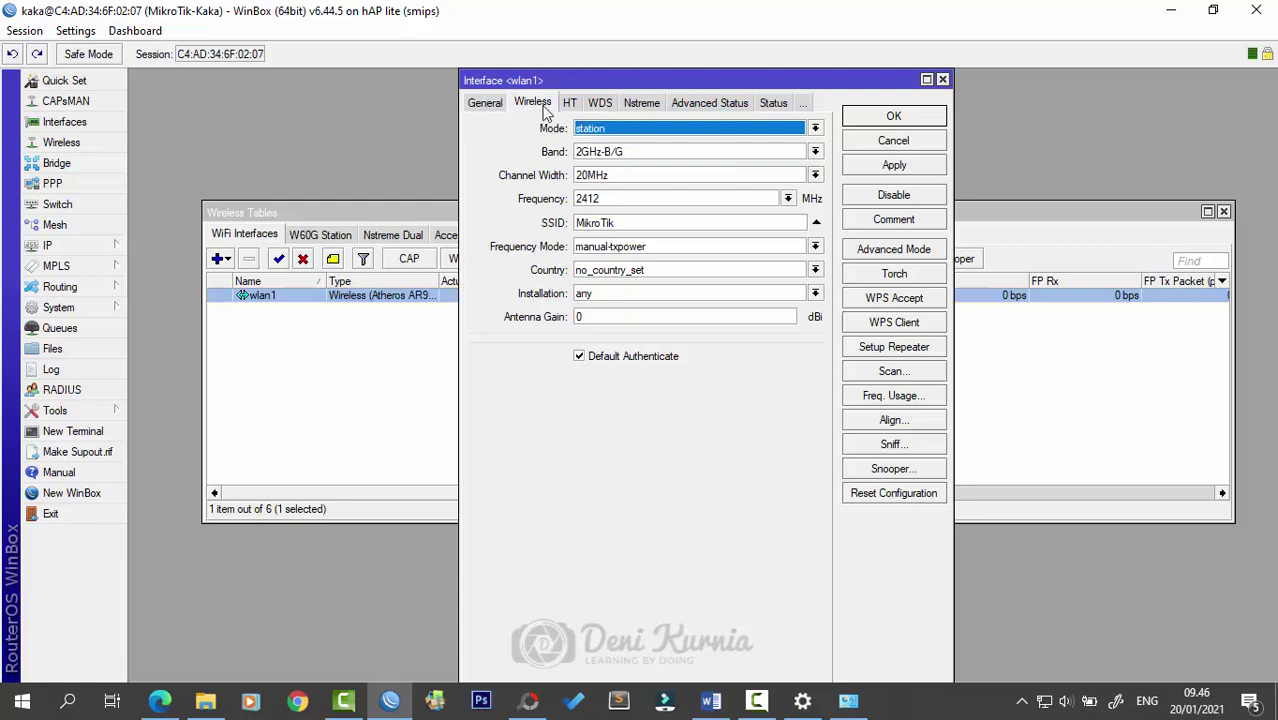
{"action": "left_click", "coordinate": [627, 131]}
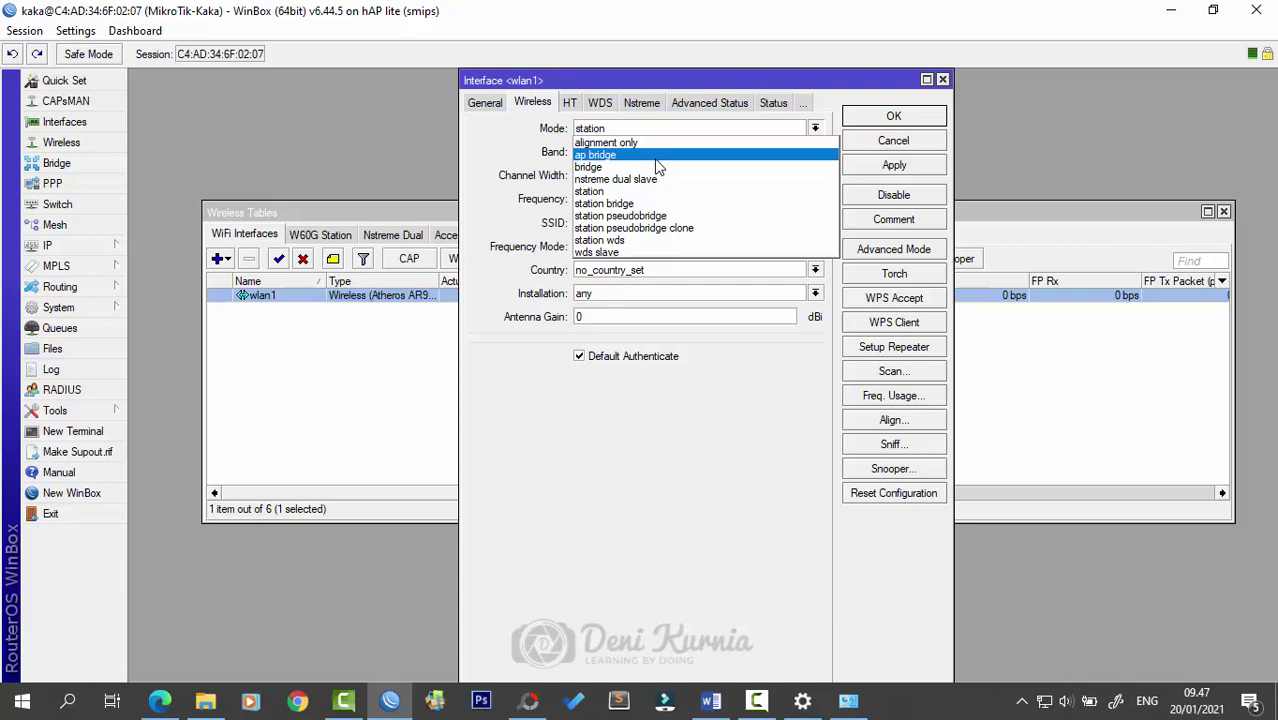
{"action": "left_click", "coordinate": [601, 157]}
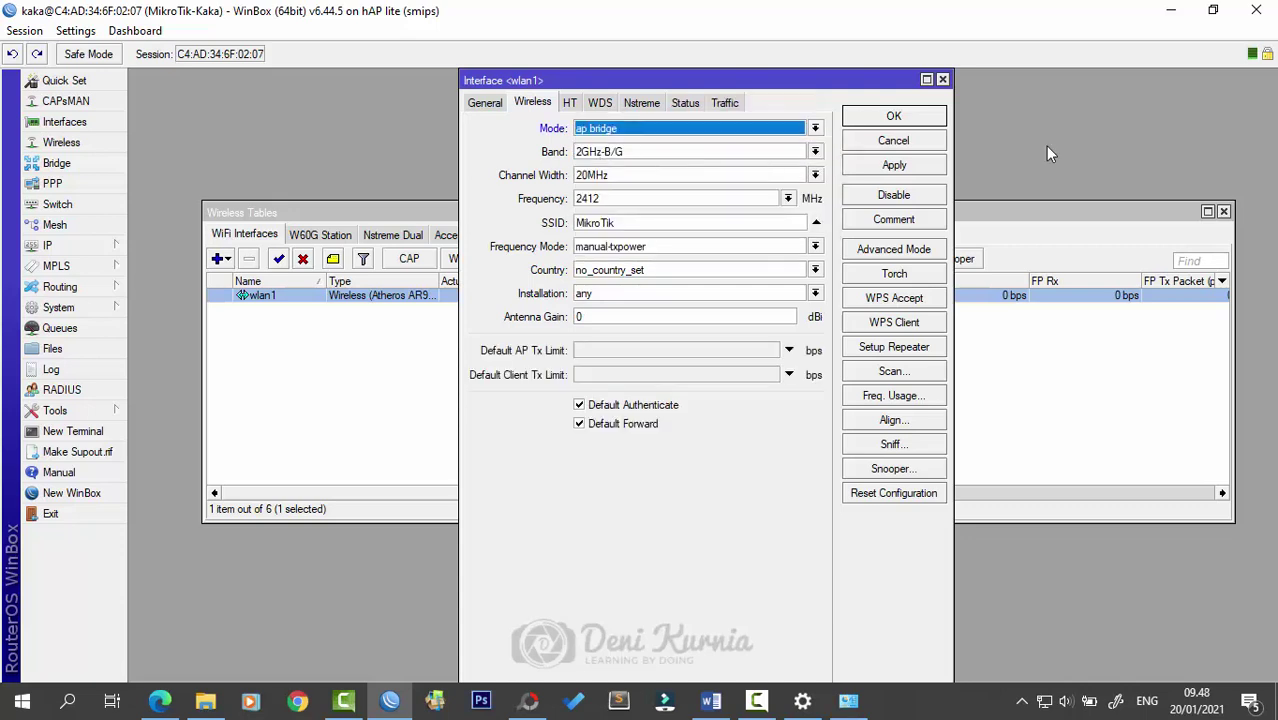
{"action": "left_click", "coordinate": [815, 153]}
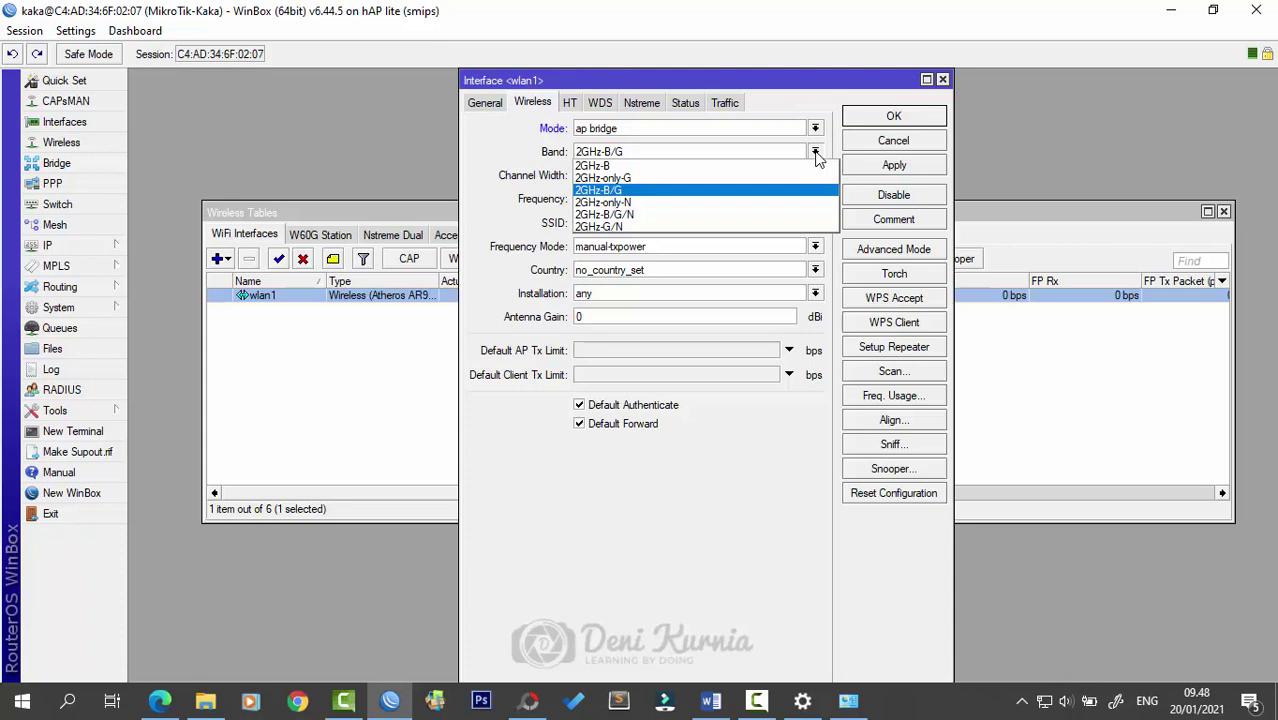
{"action": "left_click", "coordinate": [817, 157]}
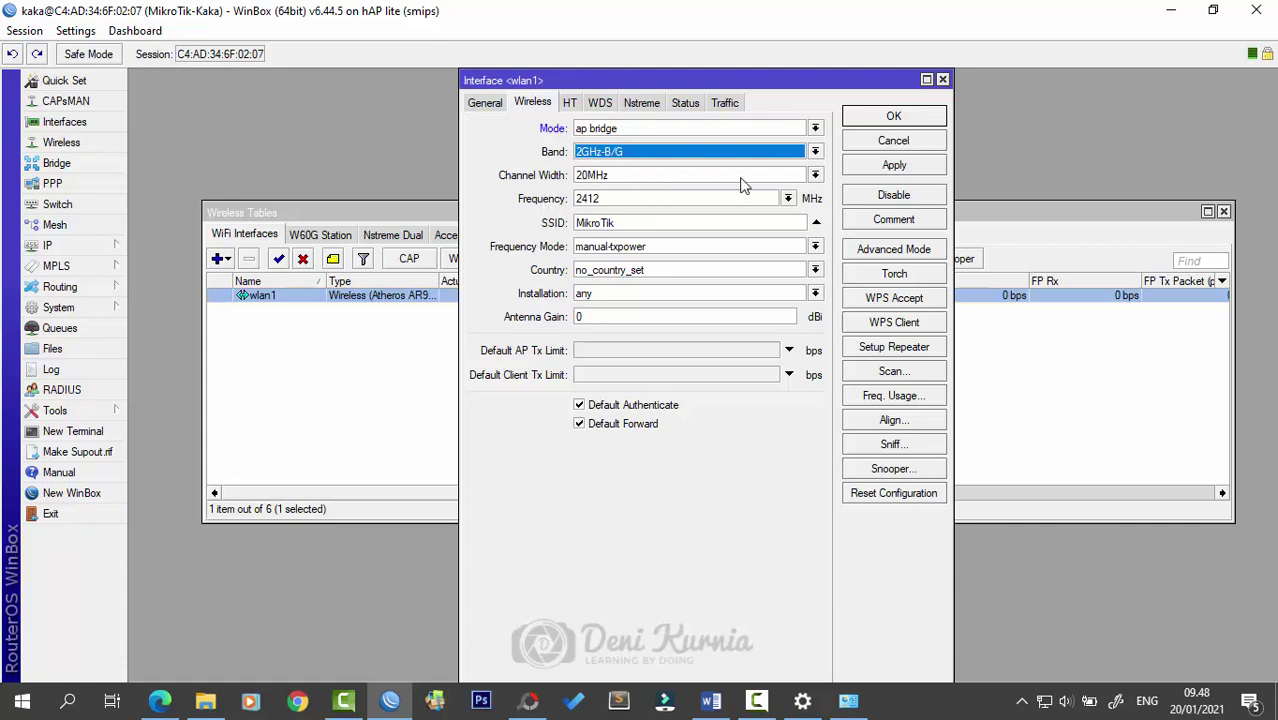
{"action": "left_click", "coordinate": [817, 176]}
{"action": "left_click", "coordinate": [817, 176]}
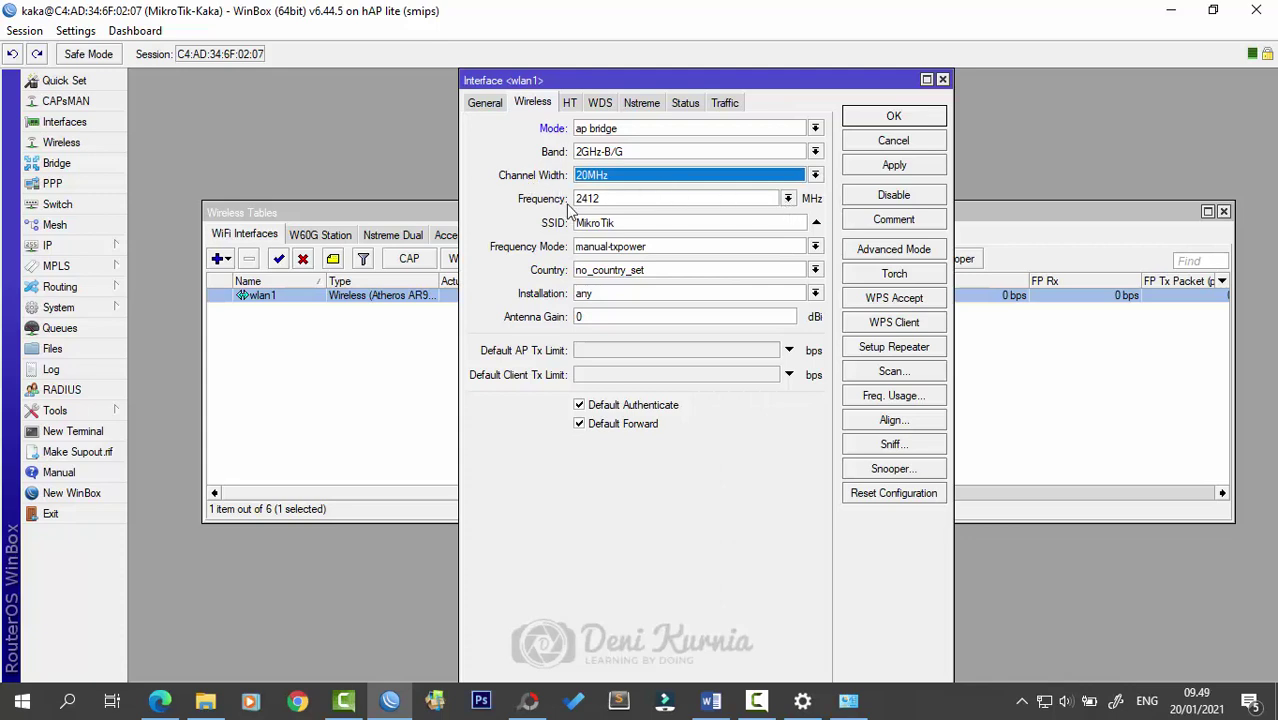
- Change wlan1's frequency from 2412 to 2462 MHz, moving on to the SSID field
{"action": "left_click", "coordinate": [788, 199]}
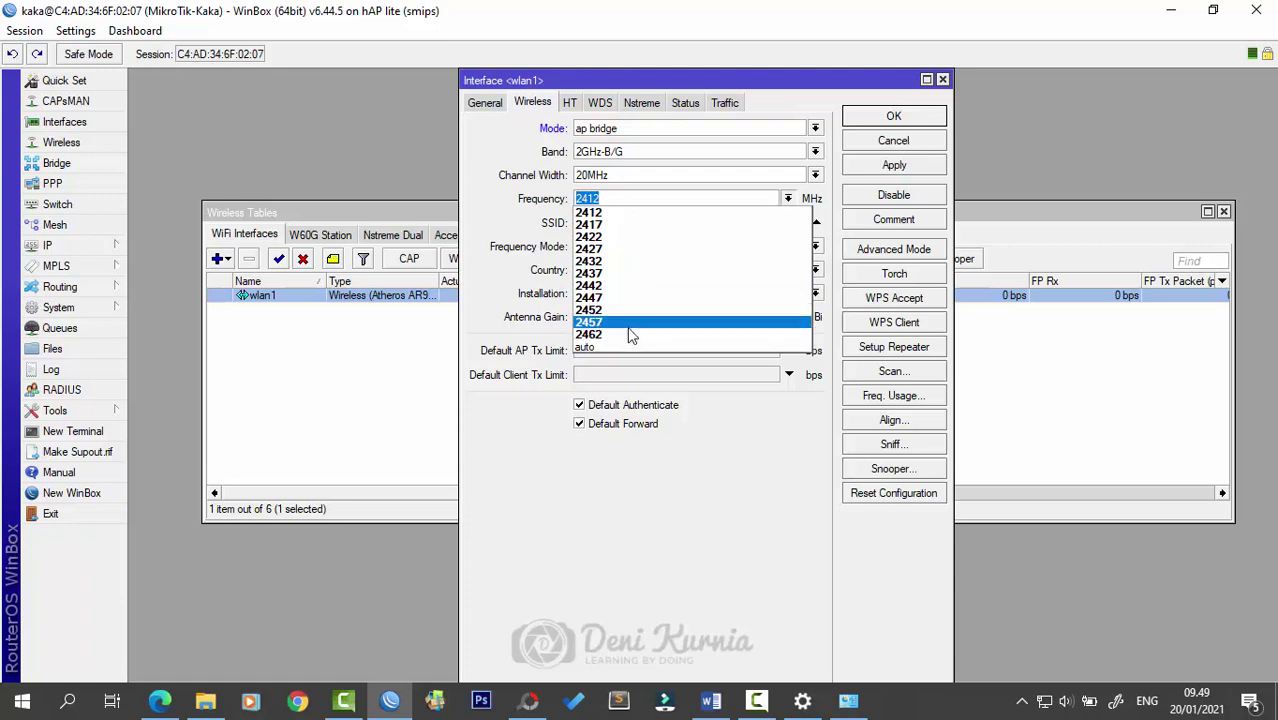
{"action": "key", "text": "Escape"}
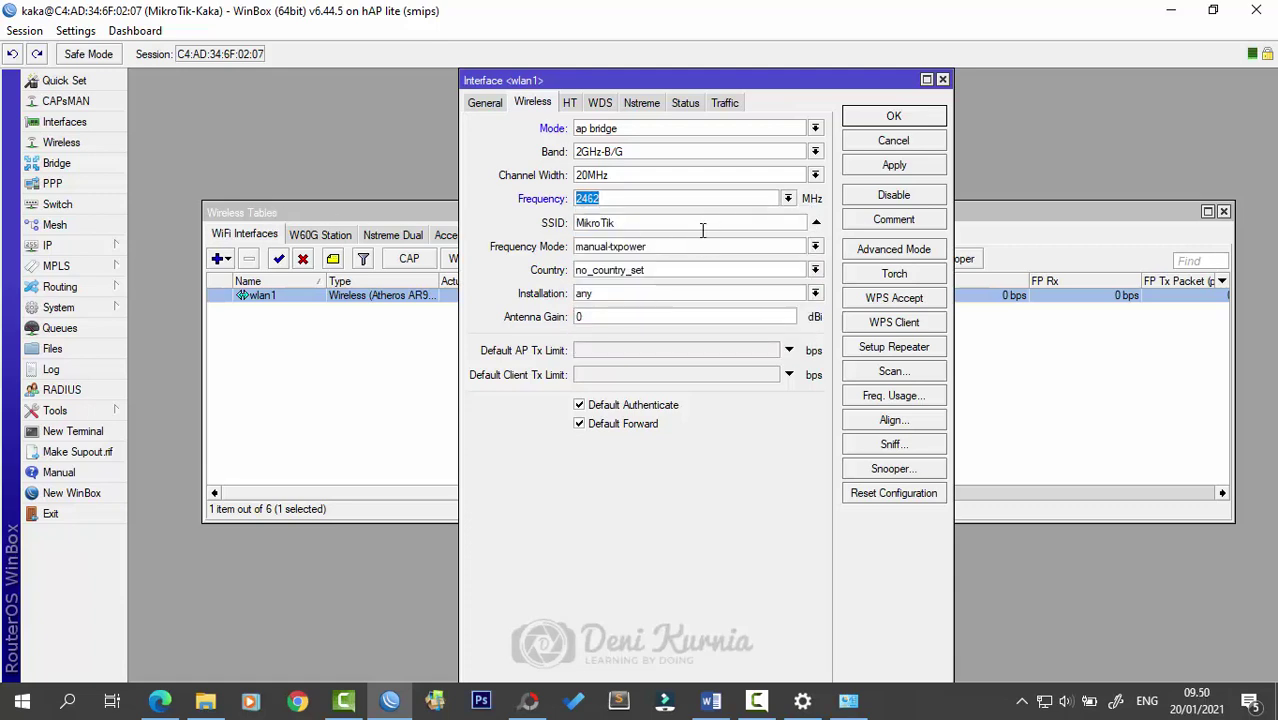
{"action": "key", "text": "Down"}
{"action": "key", "text": "Tab"}
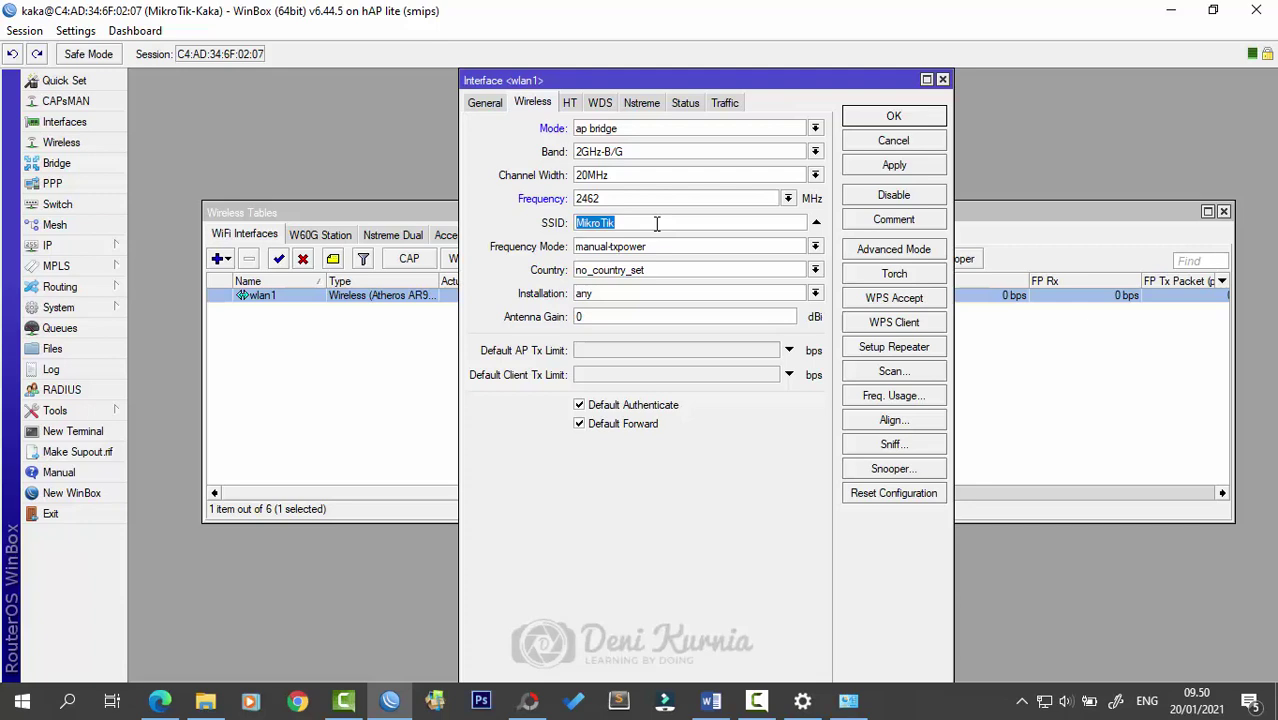
- Type AK as wlan1's SSID in place of MikroTik
{"action": "type", "text": "AK"}
- Switch wlan1's window to Advanced Mode and check the Security Profile list, leaving it at default
{"action": "left_click", "coordinate": [880, 250]}
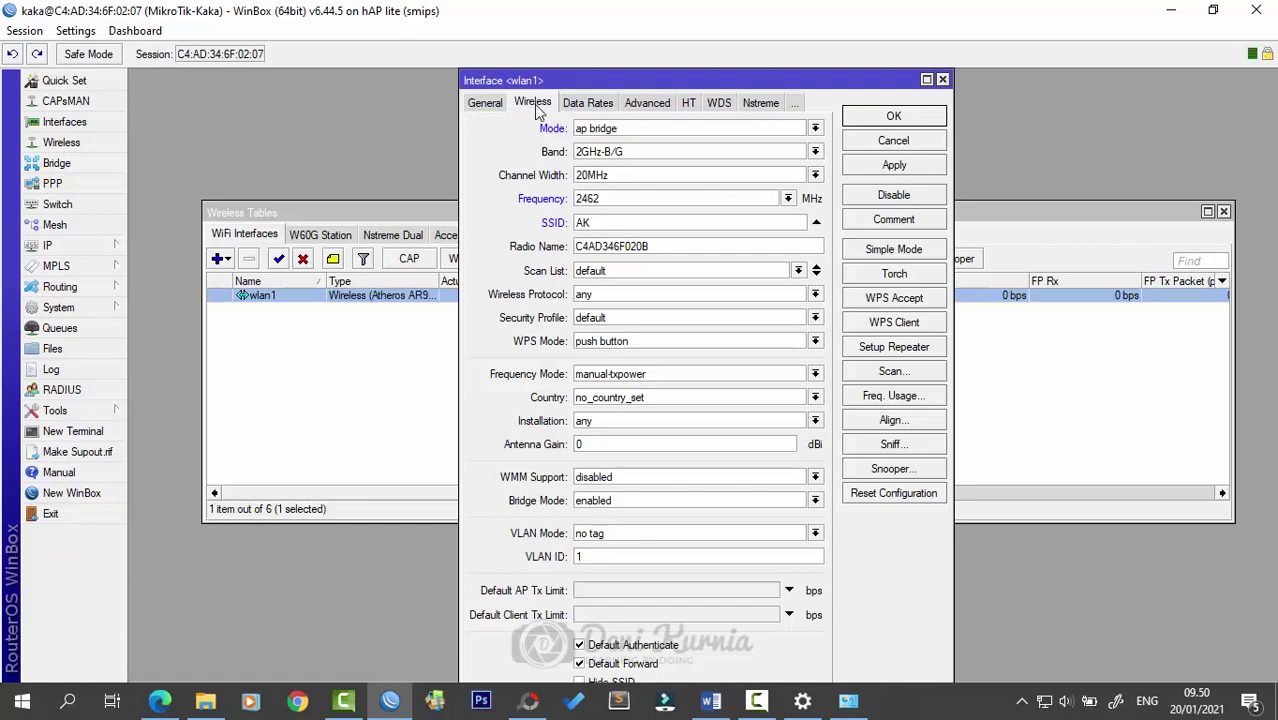
{"action": "left_click", "coordinate": [630, 318]}
{"action": "left_click", "coordinate": [627, 328]}
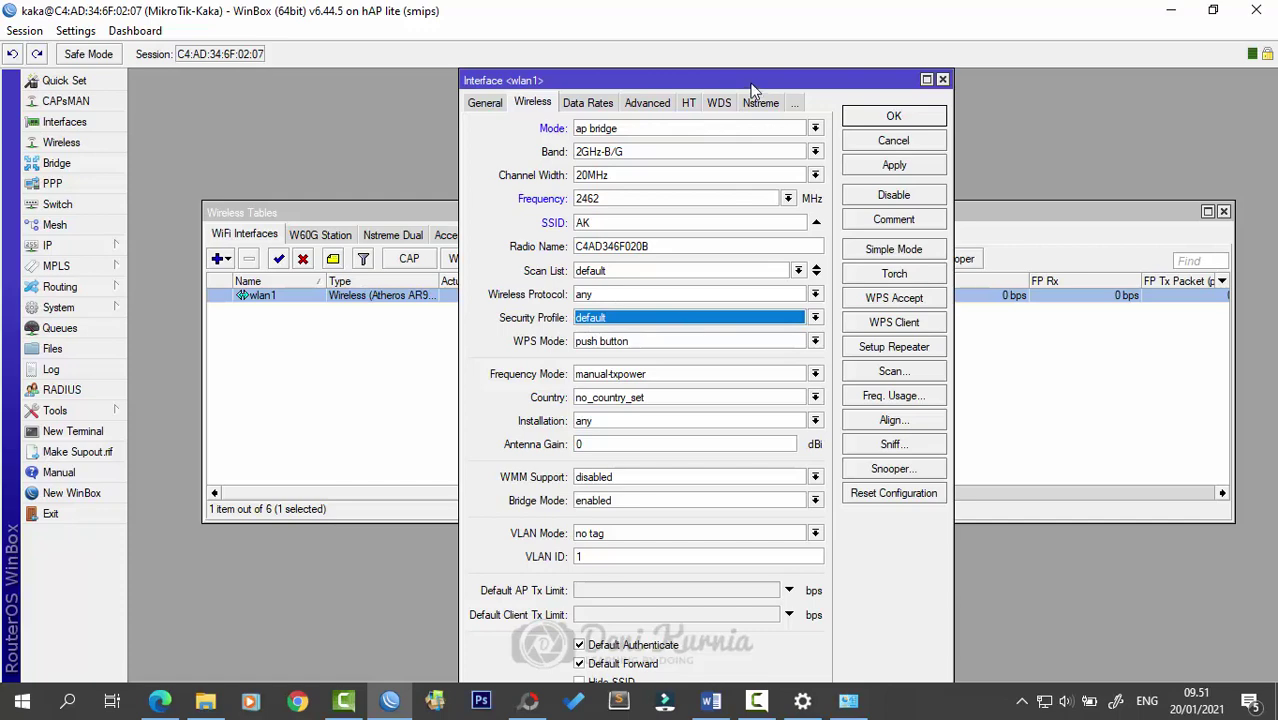
{"action": "left_click_drag", "start_coordinate": [755, 86], "coordinate": [686, 80]}
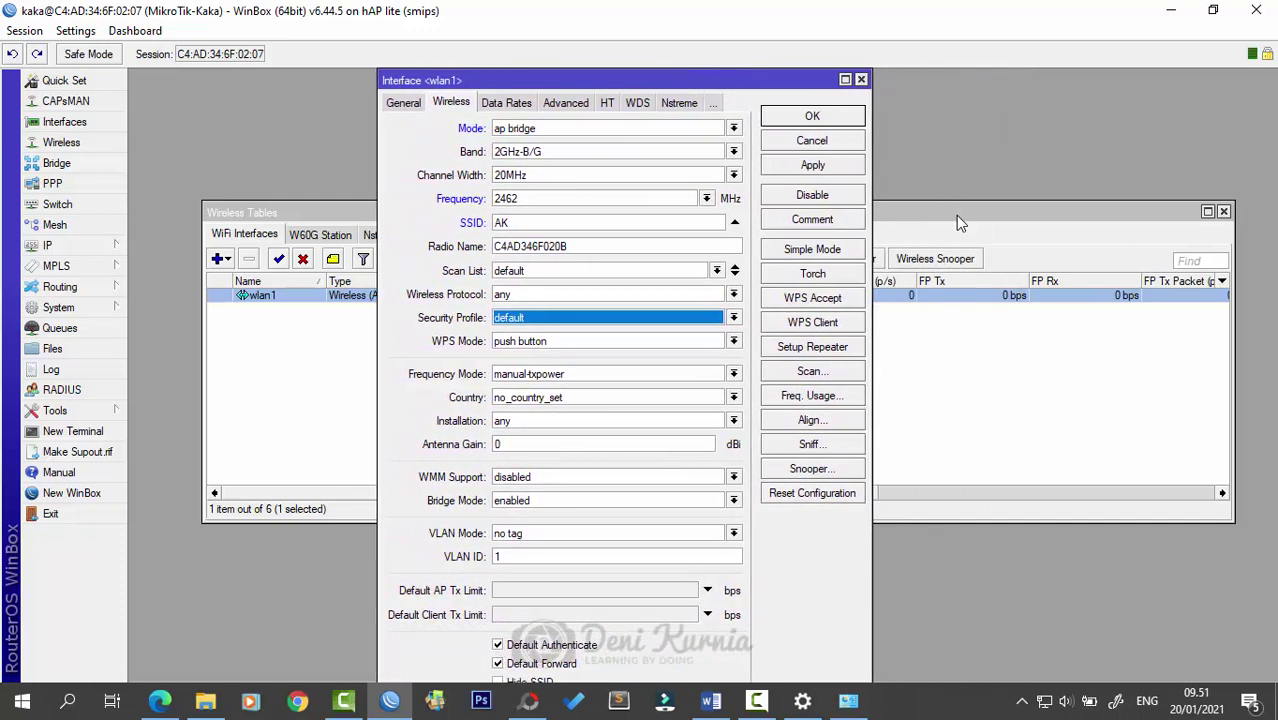
- Add security profile profile1 with WPA and WPA2 pre-shared keys, then apply and save it
{"action": "left_click", "coordinate": [956, 215]}
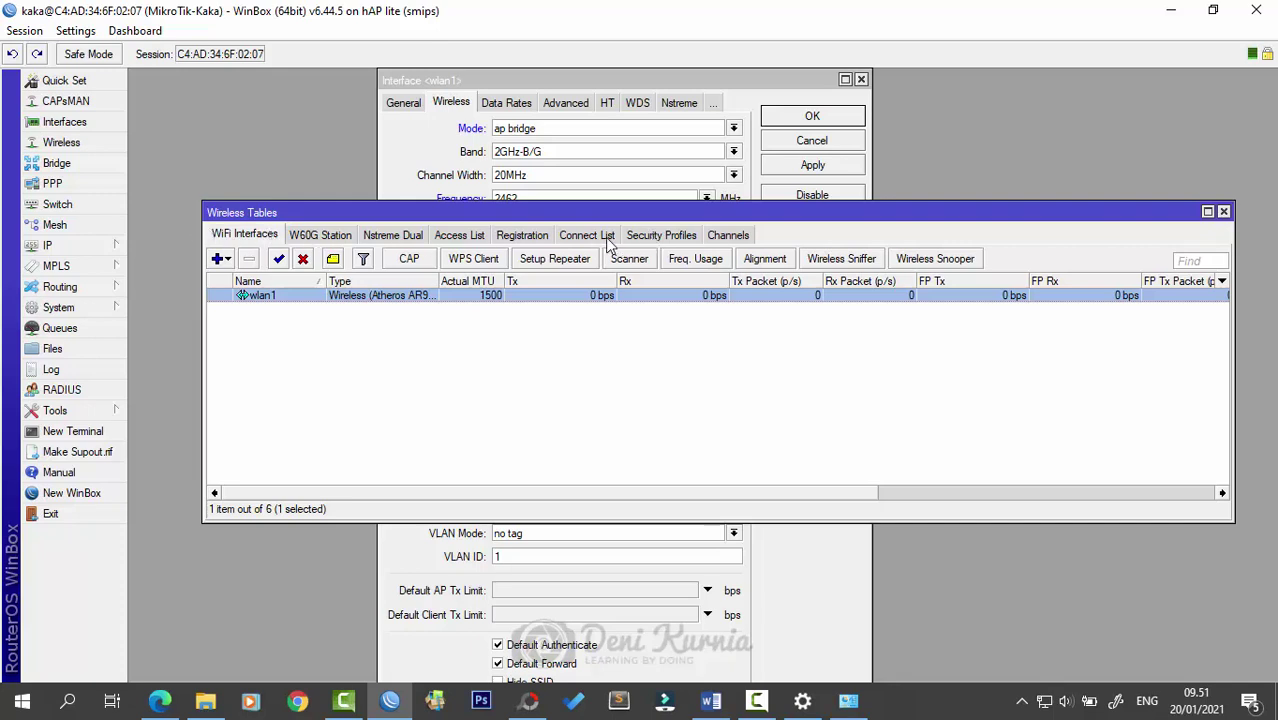
{"action": "left_click", "coordinate": [661, 237]}
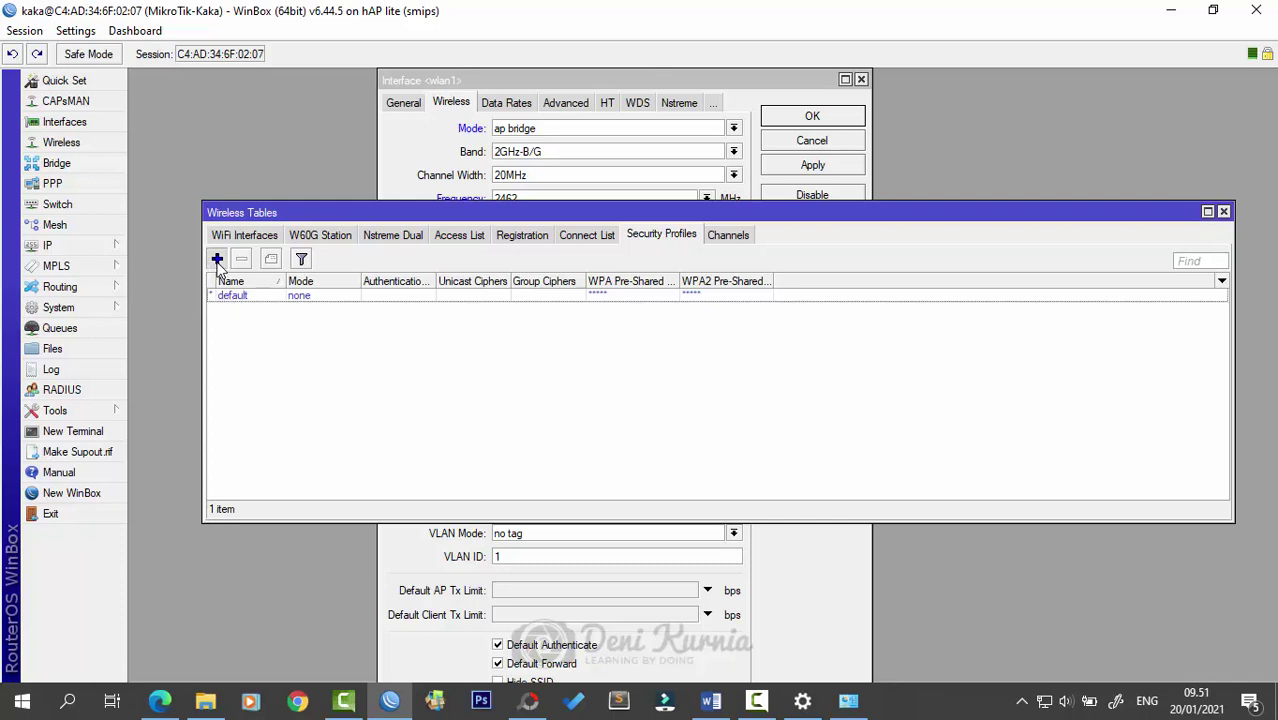
{"action": "left_click", "coordinate": [216, 259]}
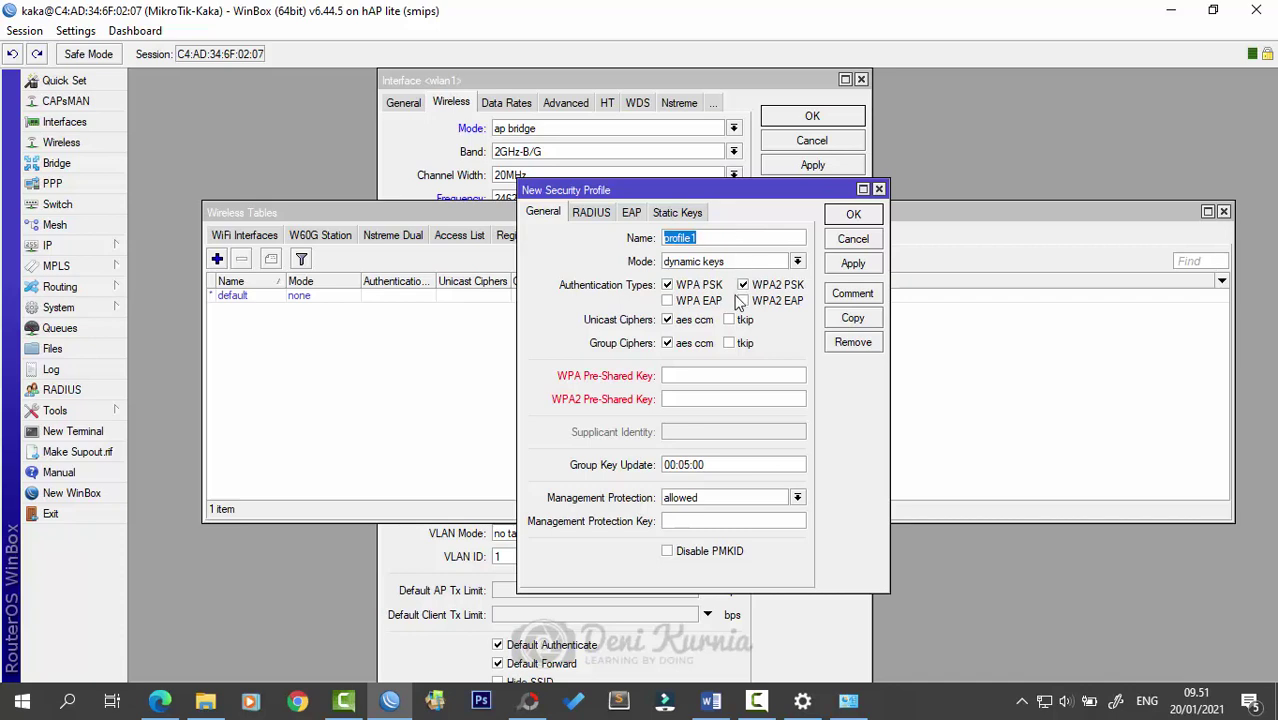
{"action": "left_click", "coordinate": [725, 375]}
{"action": "type", "text": "********"}
{"action": "key", "text": "Tab"}
{"action": "type", "text": "********"}
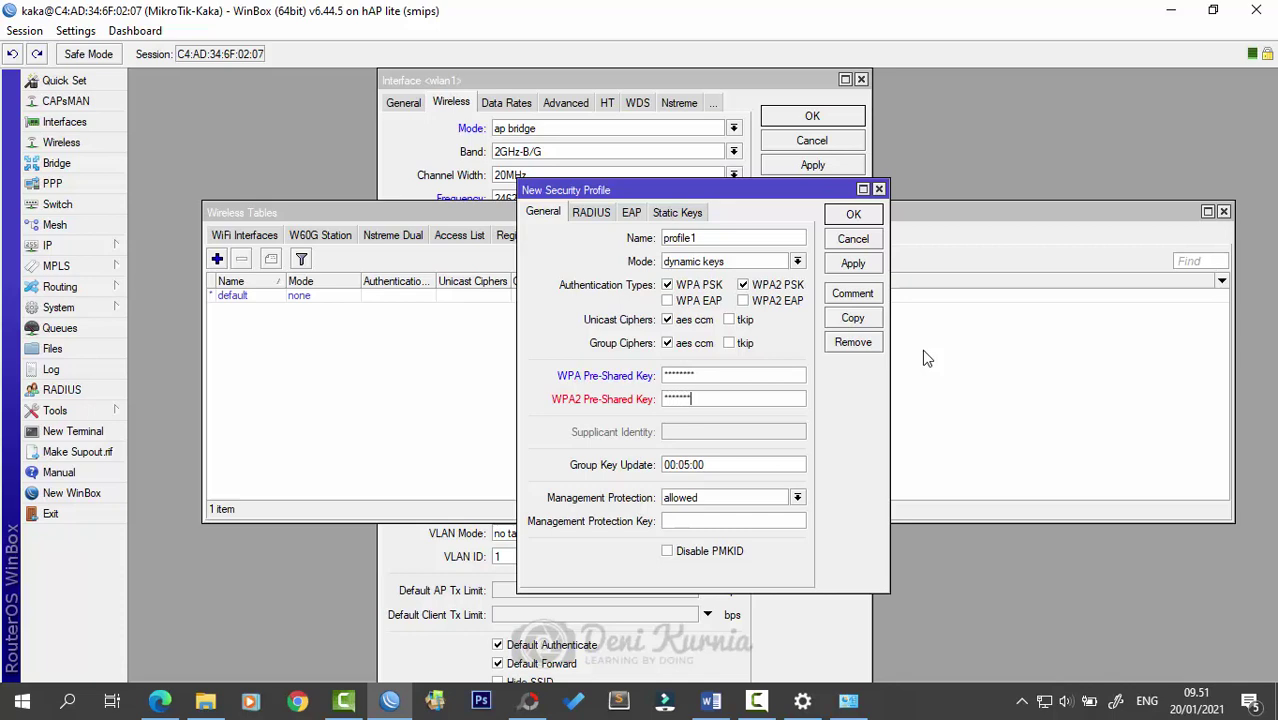
{"action": "type", "text": "*"}
{"action": "left_click", "coordinate": [853, 264]}
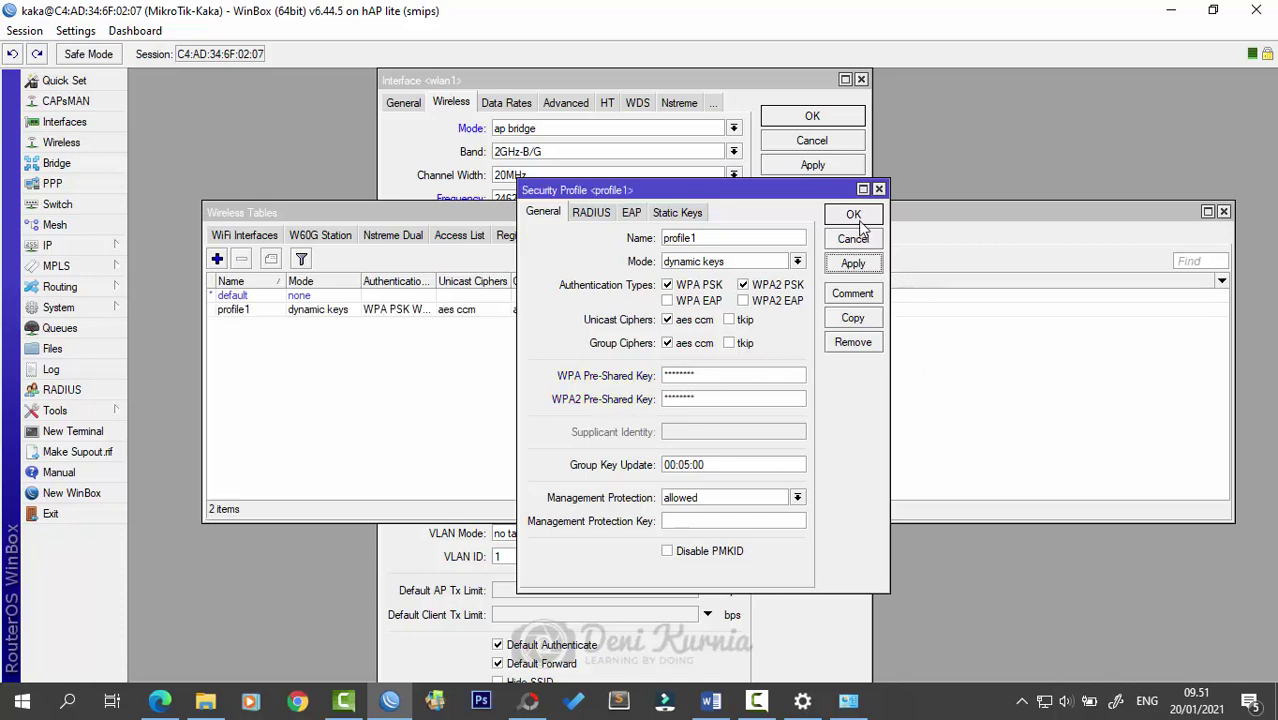
{"action": "left_click", "coordinate": [855, 218]}
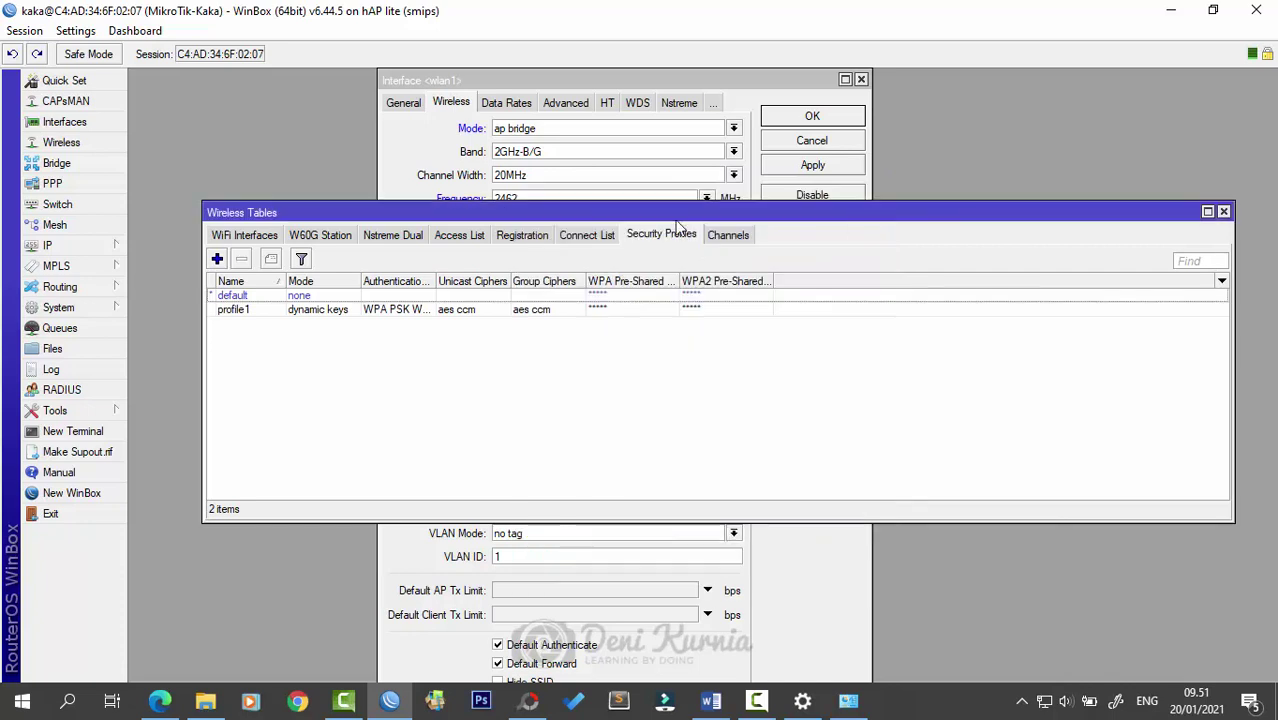
- Keep wlan1's security profile at default, apply the changes and close its settings window
{"action": "left_click", "coordinate": [244, 235]}
{"action": "left_click", "coordinate": [612, 88]}
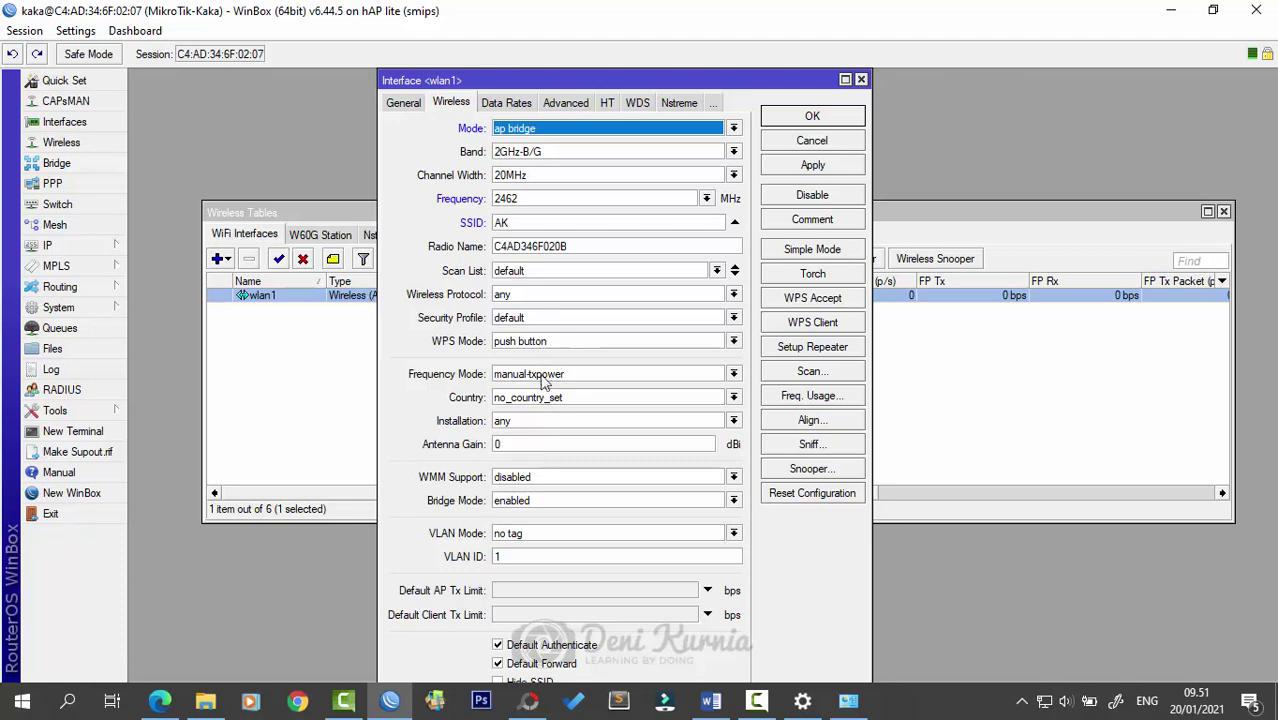
{"action": "left_click", "coordinate": [540, 317]}
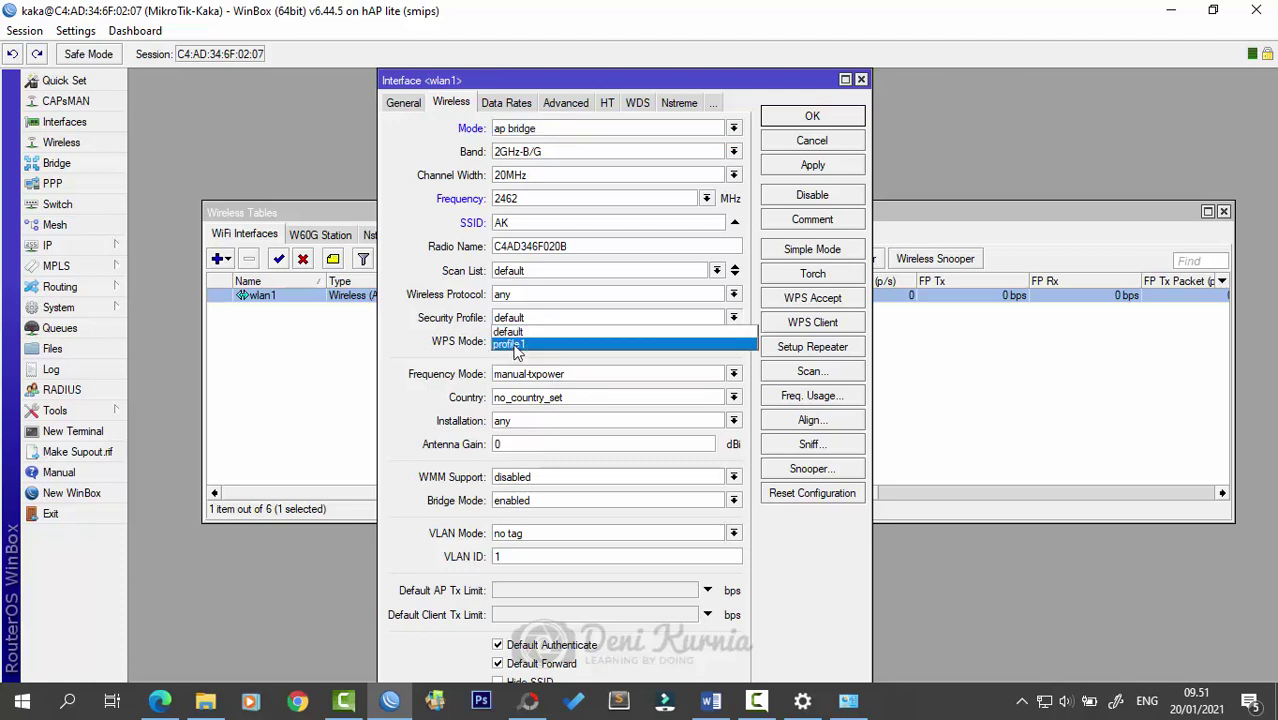
{"action": "left_click", "coordinate": [528, 330]}
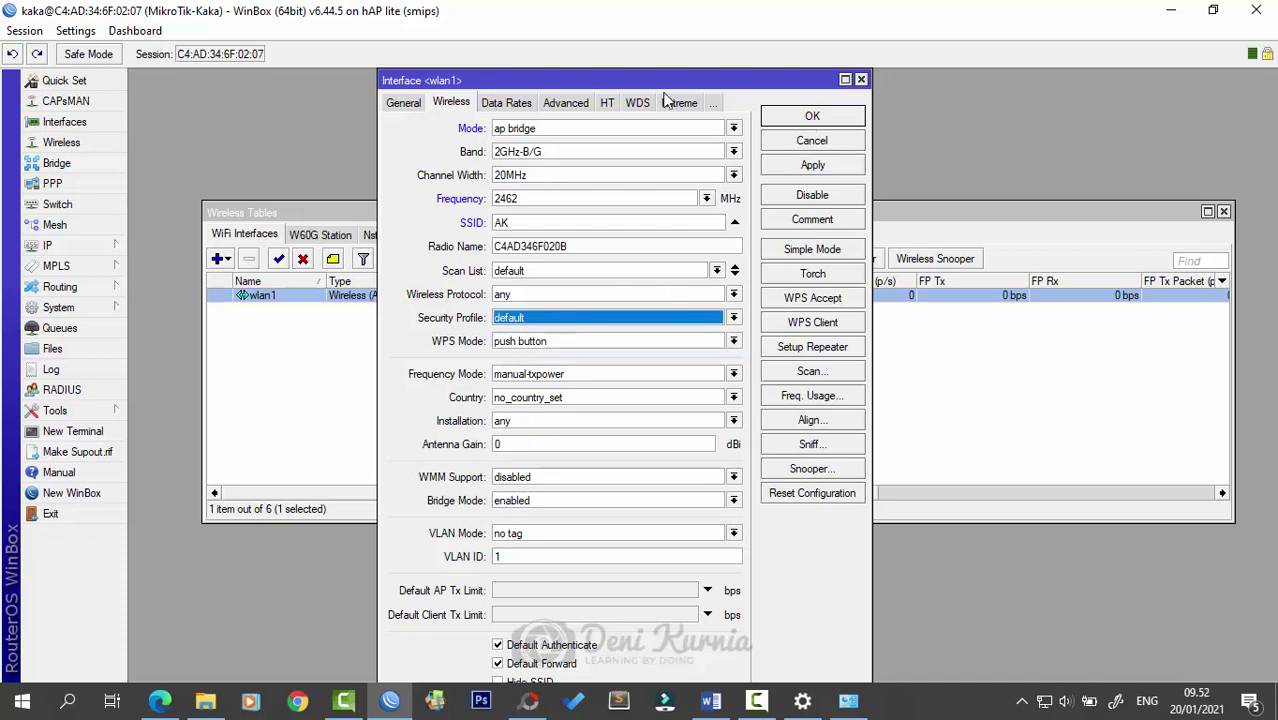
{"action": "left_click", "coordinate": [855, 166]}
{"action": "left_click", "coordinate": [853, 118]}
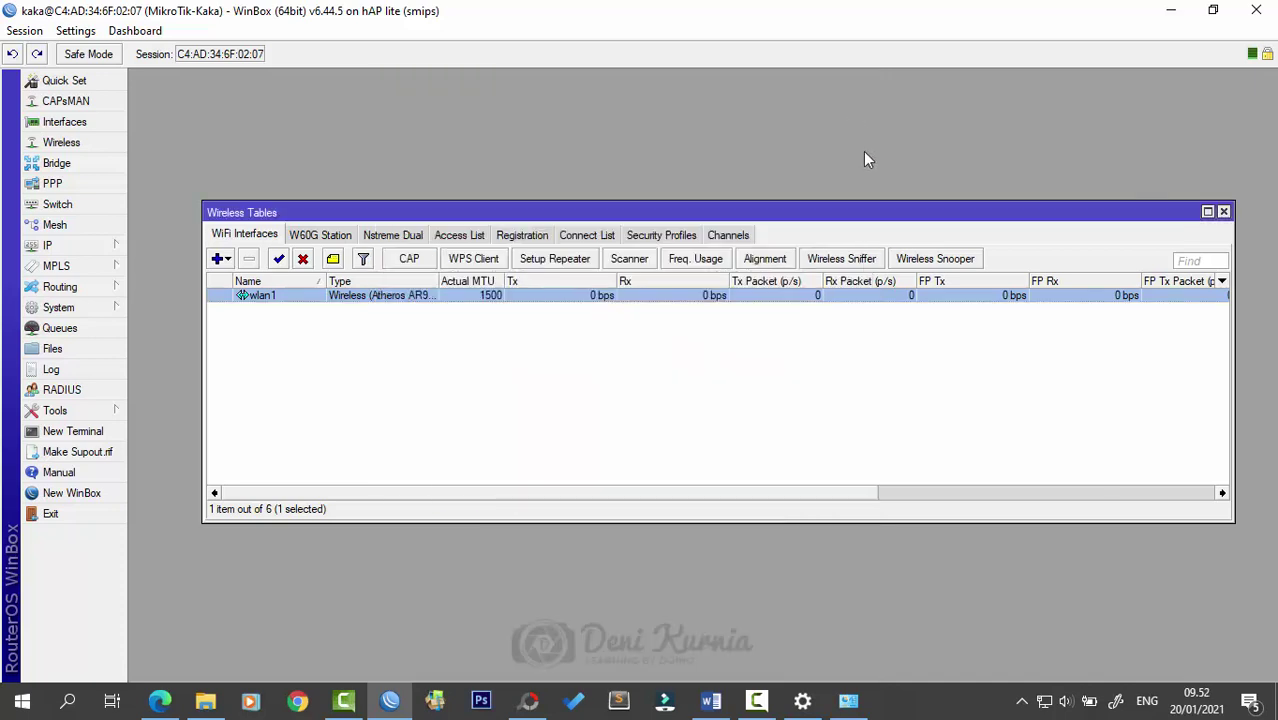
{"action": "left_click", "coordinate": [642, 322]}
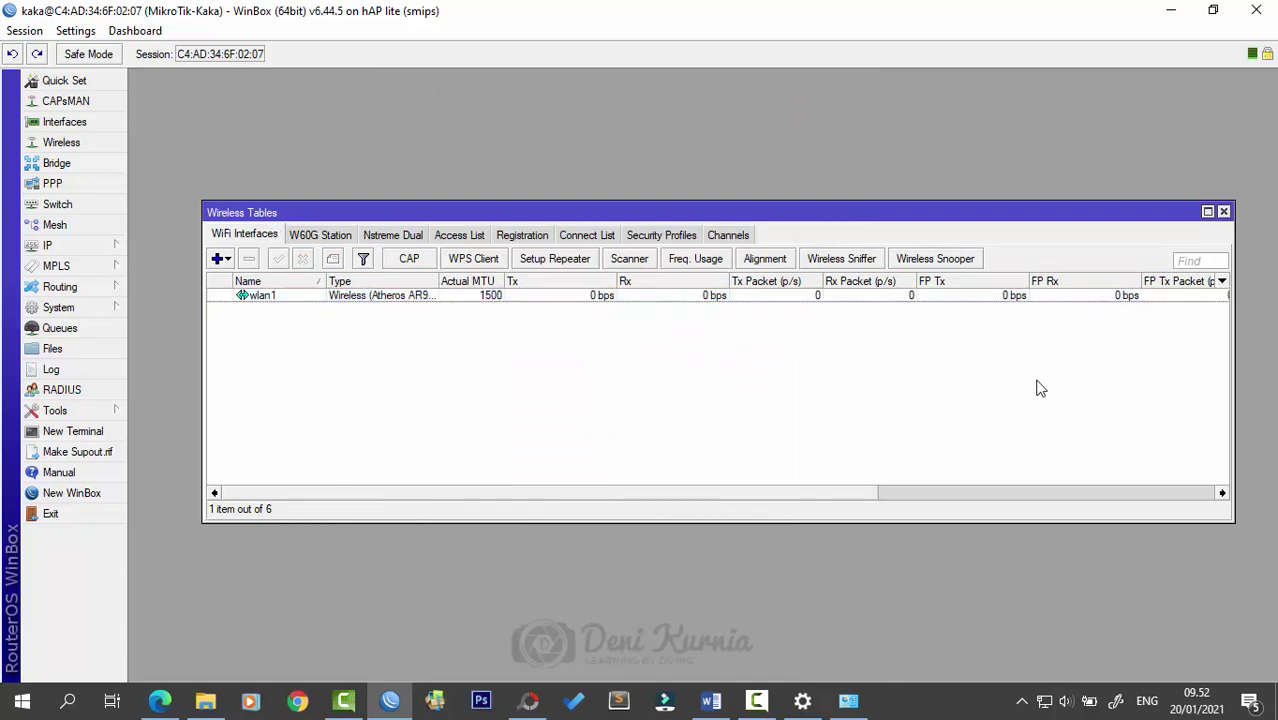
- Browse the nearby networks in the Windows Wi-Fi flyout
{"action": "left_click", "coordinate": [1044, 702]}
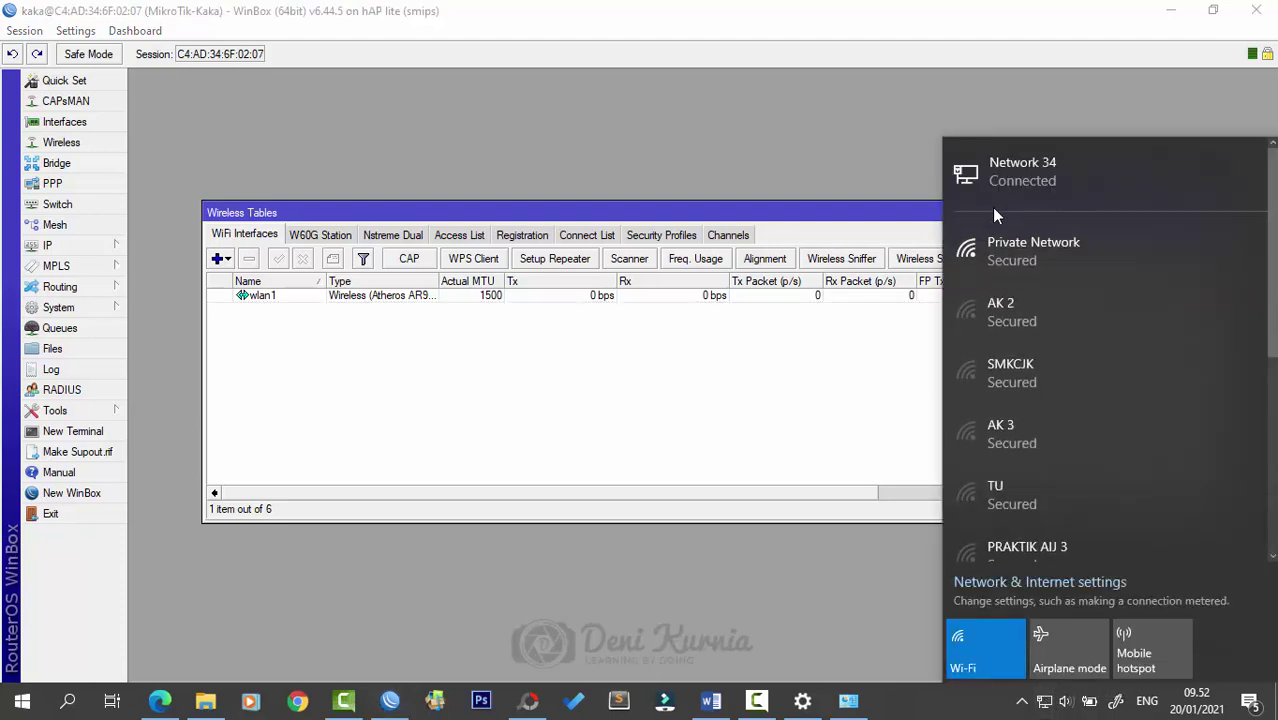
{"action": "scroll", "coordinate": [1059, 326], "scroll_direction": "down", "scroll_amount": 3}
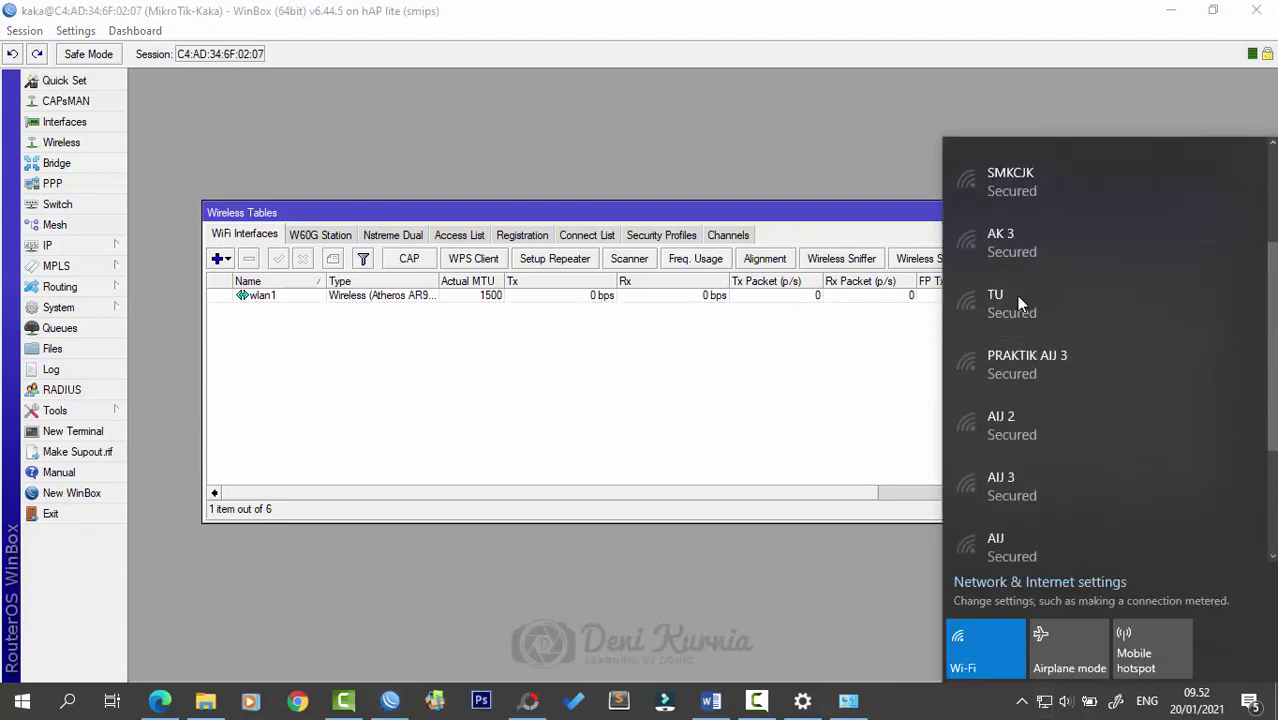
{"action": "scroll", "coordinate": [1075, 297], "scroll_direction": "up", "scroll_amount": 1}
{"action": "scroll", "coordinate": [1088, 364], "scroll_direction": "down", "scroll_amount": 4}
{"action": "scroll", "coordinate": [1090, 400], "scroll_direction": "down", "scroll_amount": 1}
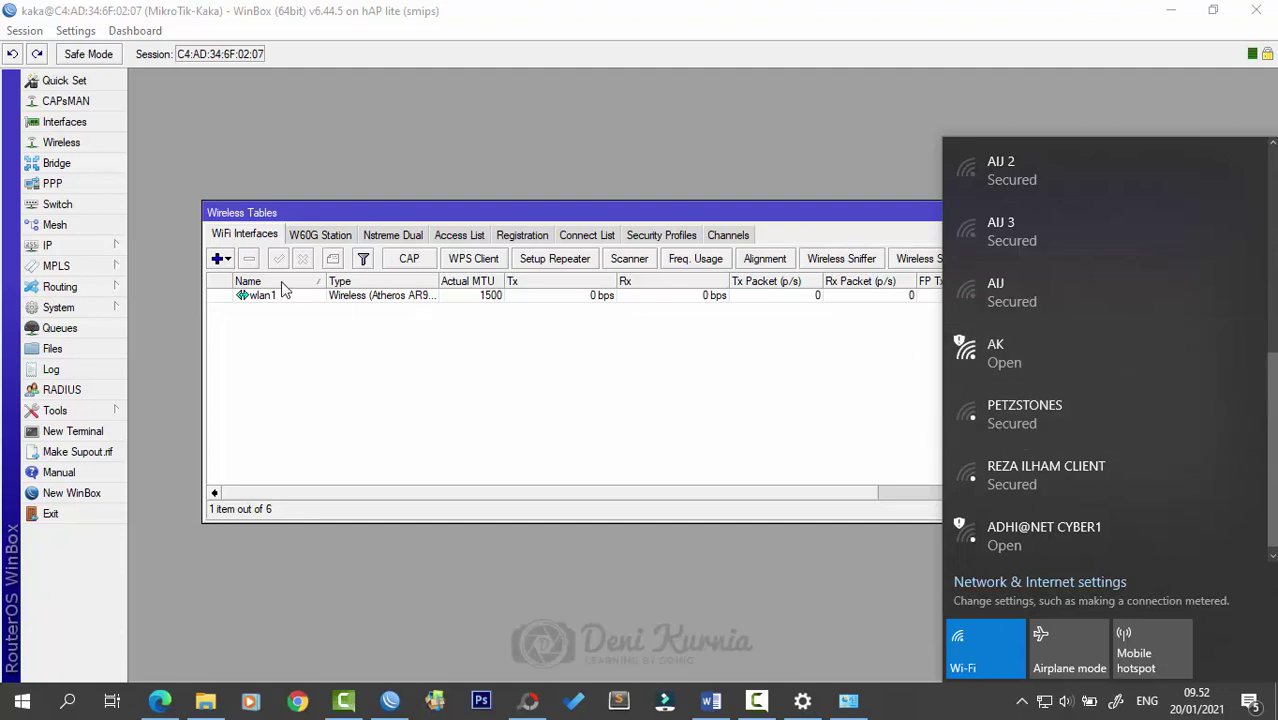
{"action": "scroll", "coordinate": [1177, 394], "scroll_direction": "up", "scroll_amount": 2}
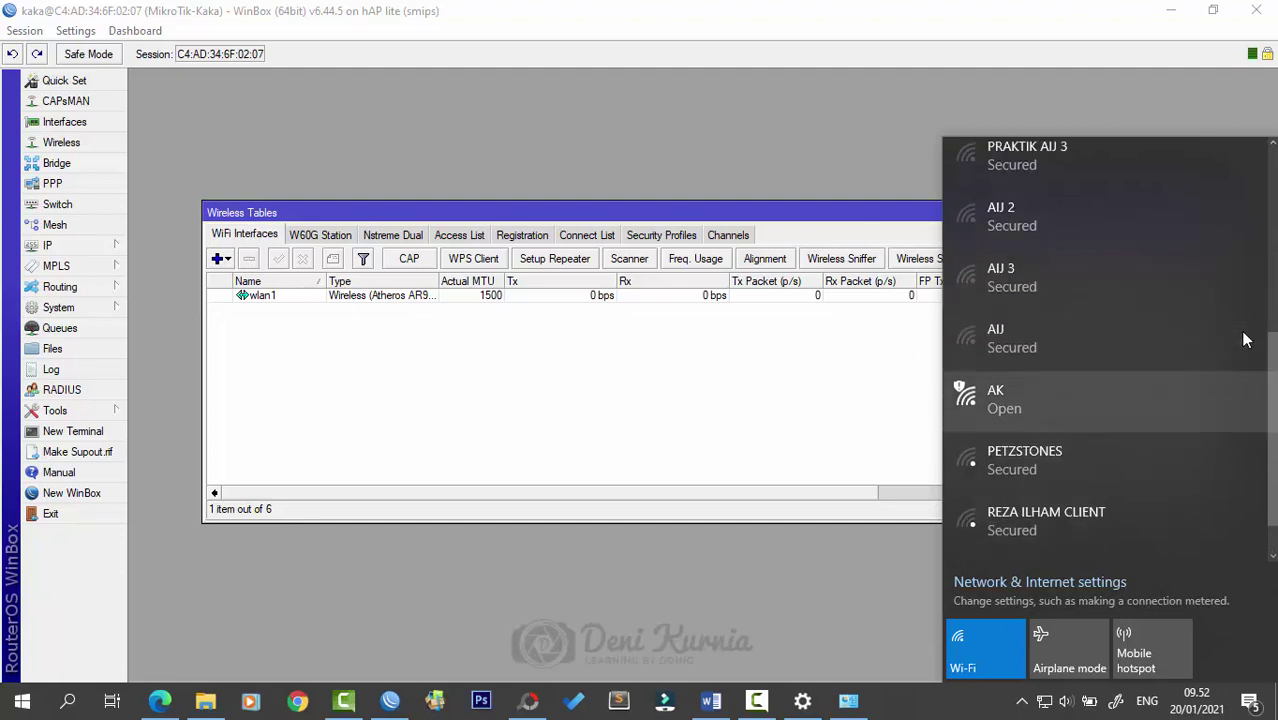
{"action": "scroll", "coordinate": [1142, 390], "scroll_direction": "down", "scroll_amount": 1}
{"action": "scroll", "coordinate": [1146, 399], "scroll_direction": "up", "scroll_amount": 1}
{"action": "key", "text": "Escape"}
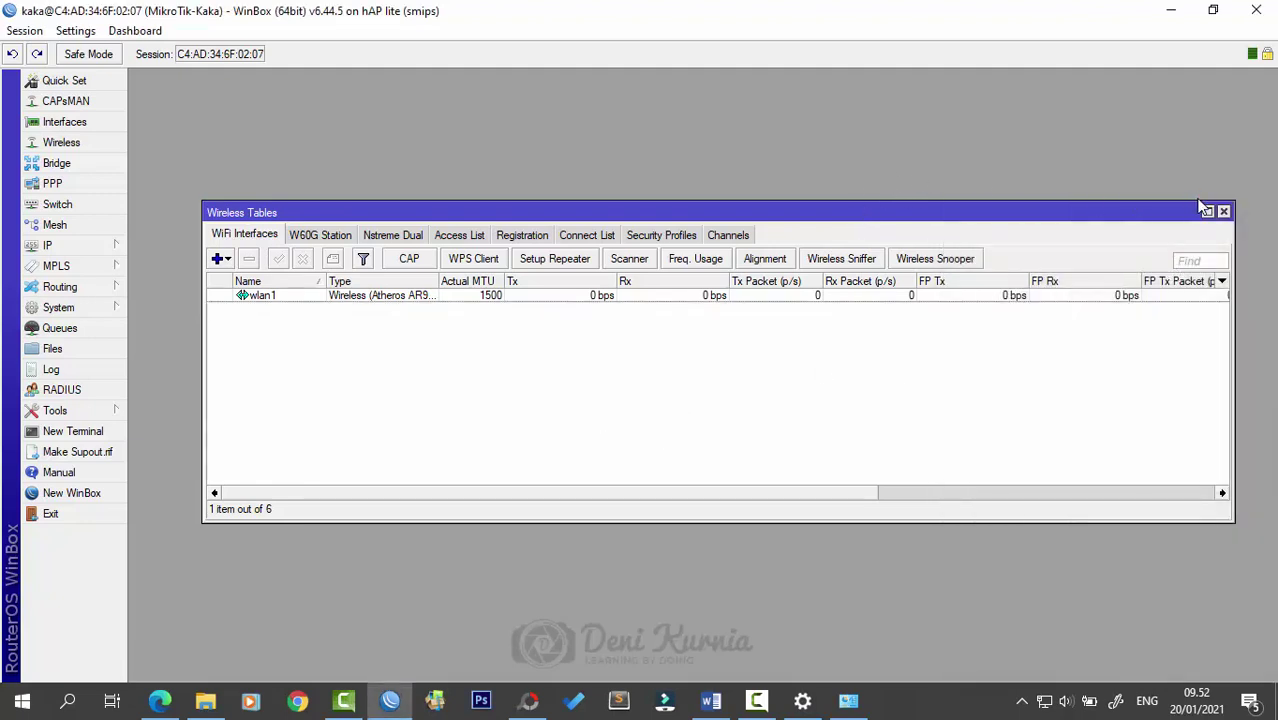
- Select the open AK network in the Wi-Fi list, then return to WinBox
{"action": "left_click", "coordinate": [1043, 701]}
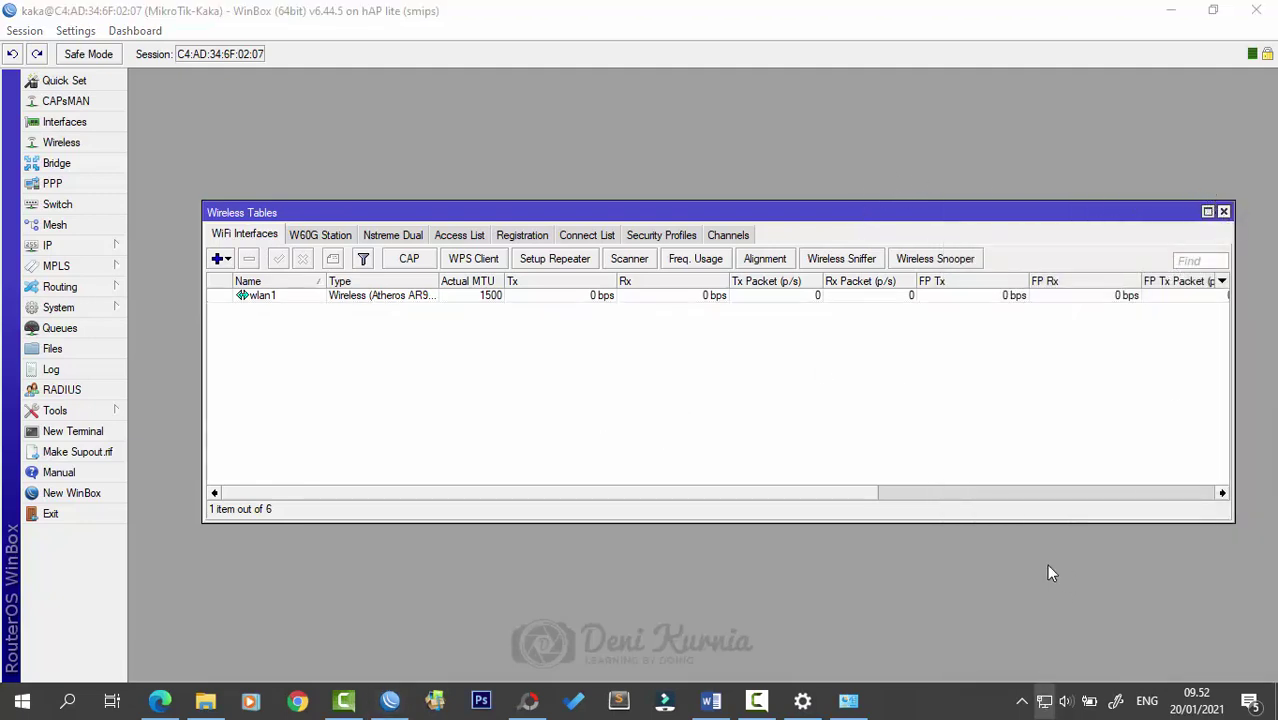
{"action": "scroll", "coordinate": [1074, 452], "scroll_direction": "down", "scroll_amount": 2}
{"action": "scroll", "coordinate": [1074, 460], "scroll_direction": "down", "scroll_amount": 3}
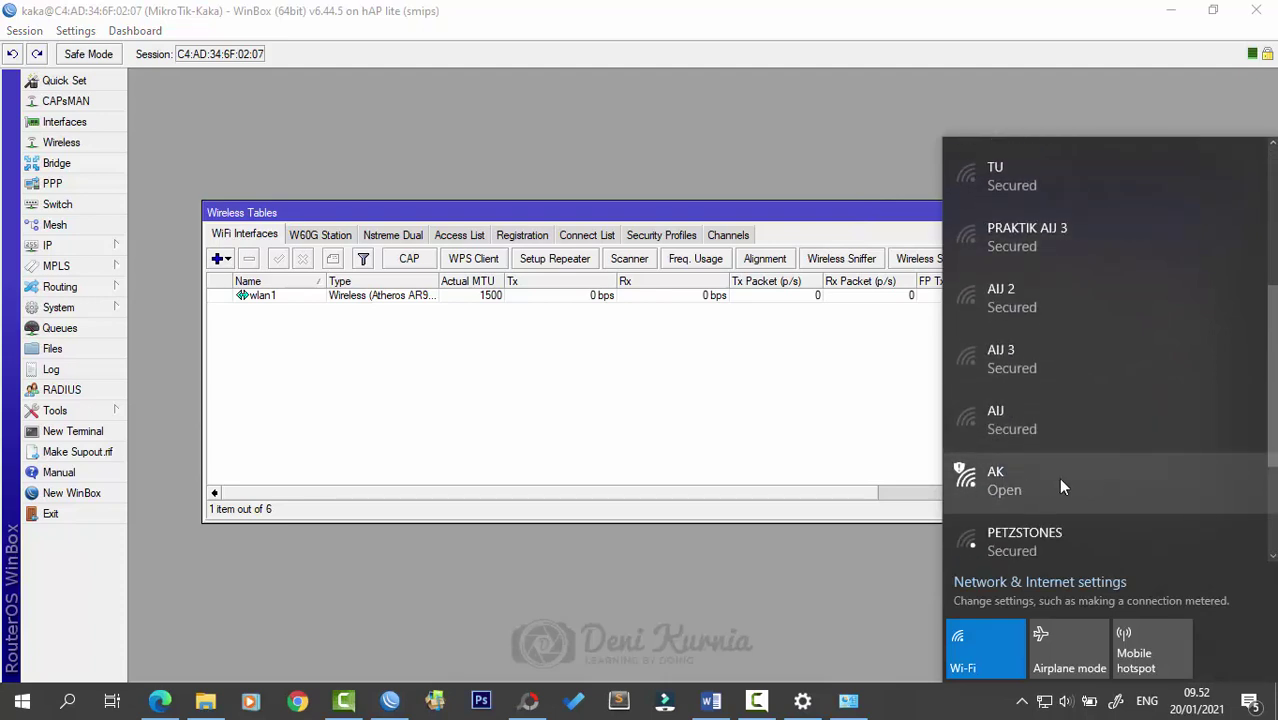
{"action": "left_click", "coordinate": [985, 487]}
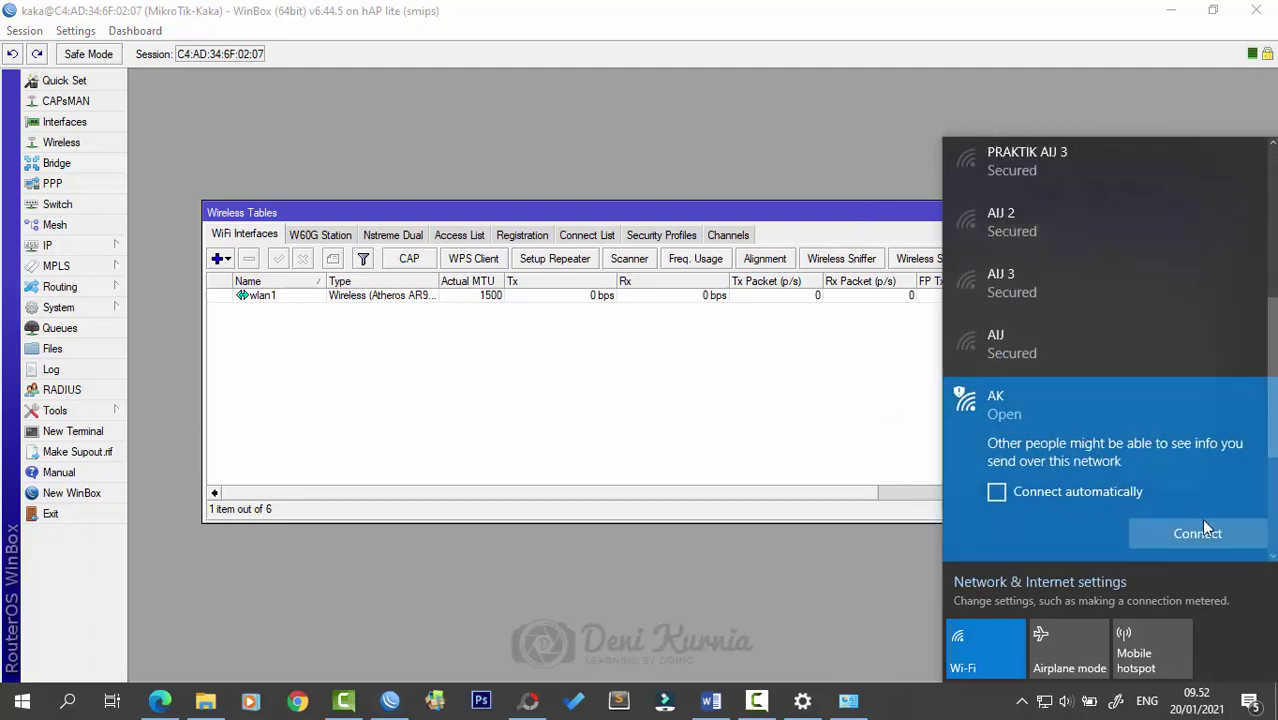
{"action": "scroll", "coordinate": [1049, 463], "scroll_direction": "down", "scroll_amount": 1}
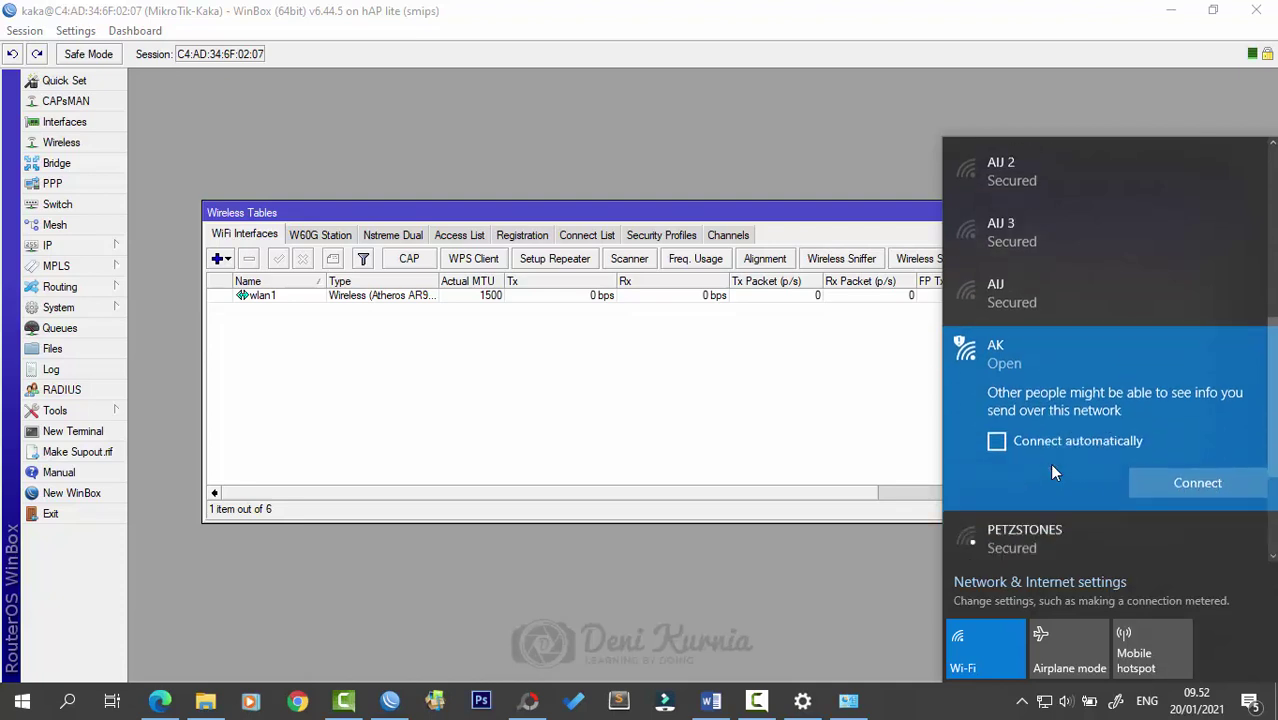
{"action": "scroll", "coordinate": [1191, 494], "scroll_direction": "up", "scroll_amount": 3}
{"action": "scroll", "coordinate": [1161, 499], "scroll_direction": "down", "scroll_amount": 4}
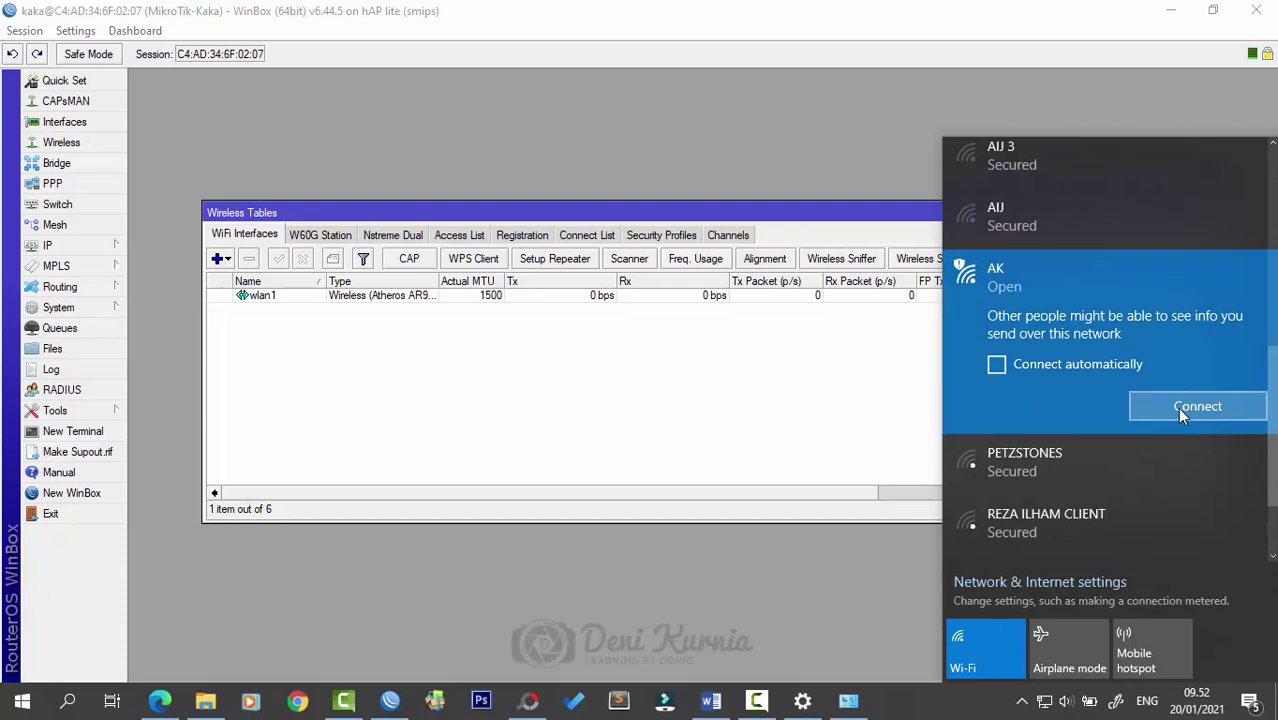
{"action": "left_click", "coordinate": [619, 380]}
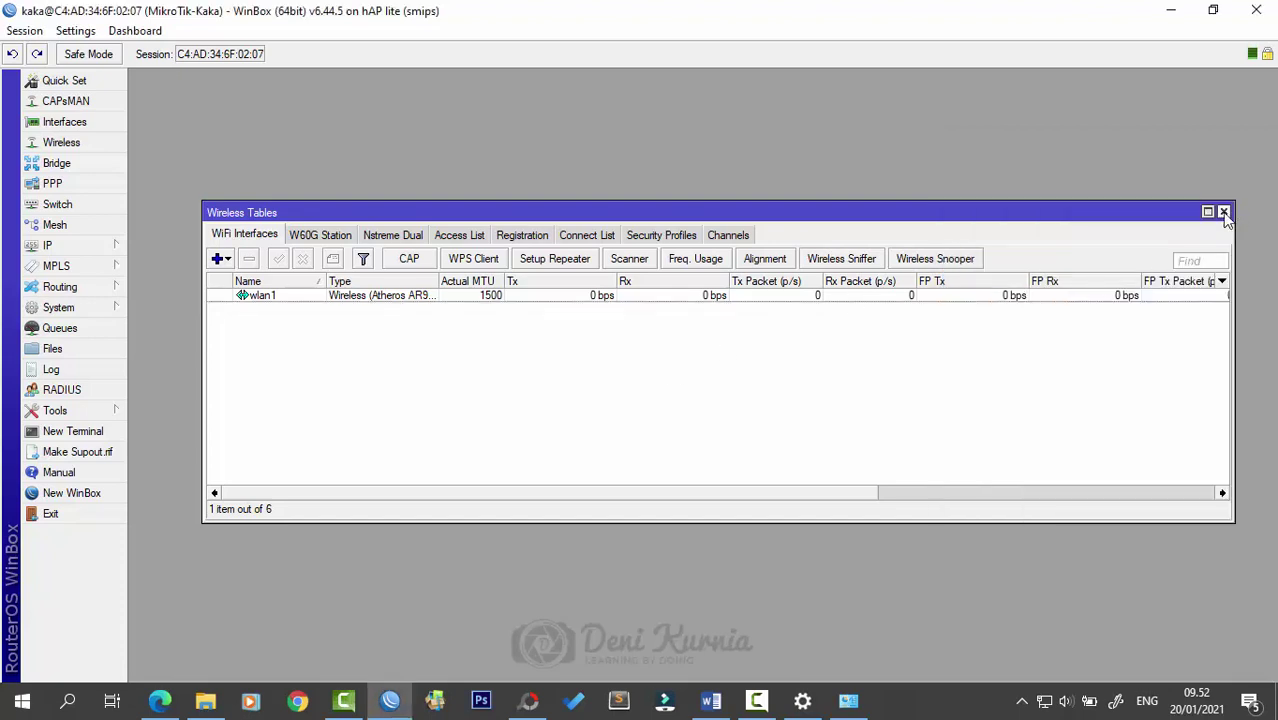
- Close Wireless Tables and open the IP Address List, widening it to show interface names
{"action": "left_click", "coordinate": [1224, 213]}
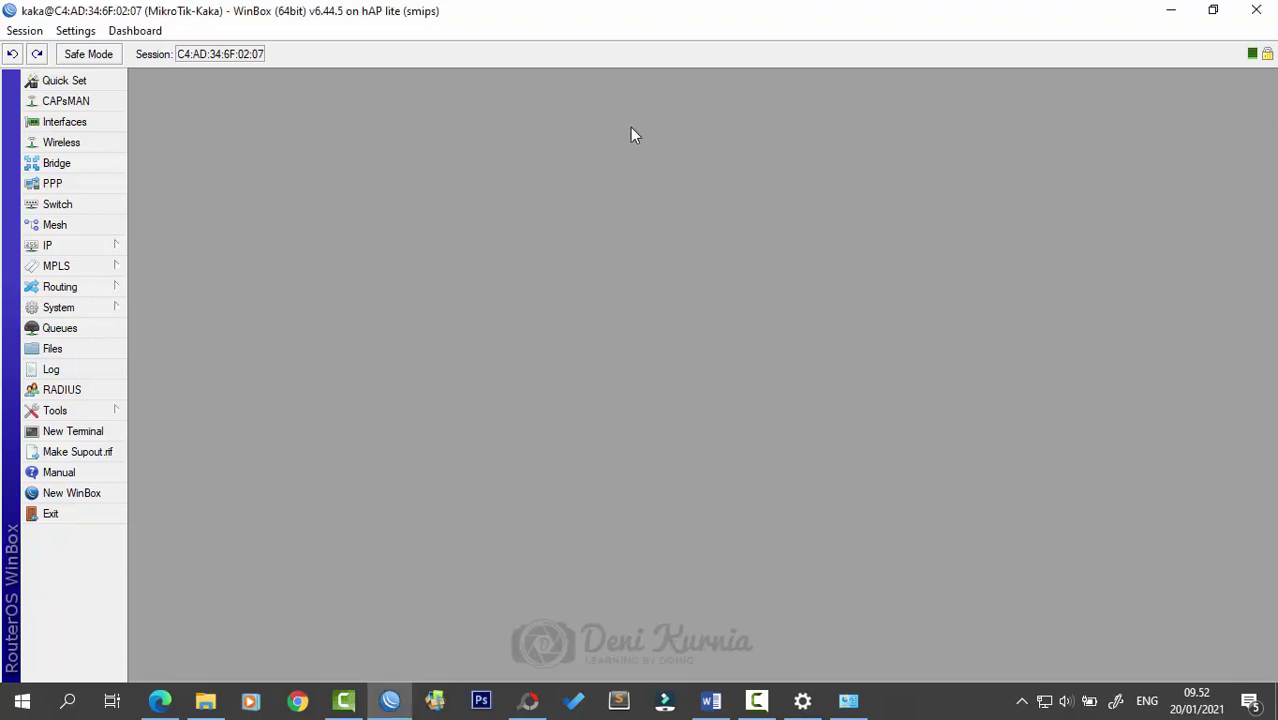
{"action": "left_click", "coordinate": [100, 248]}
{"action": "left_click", "coordinate": [140, 240]}
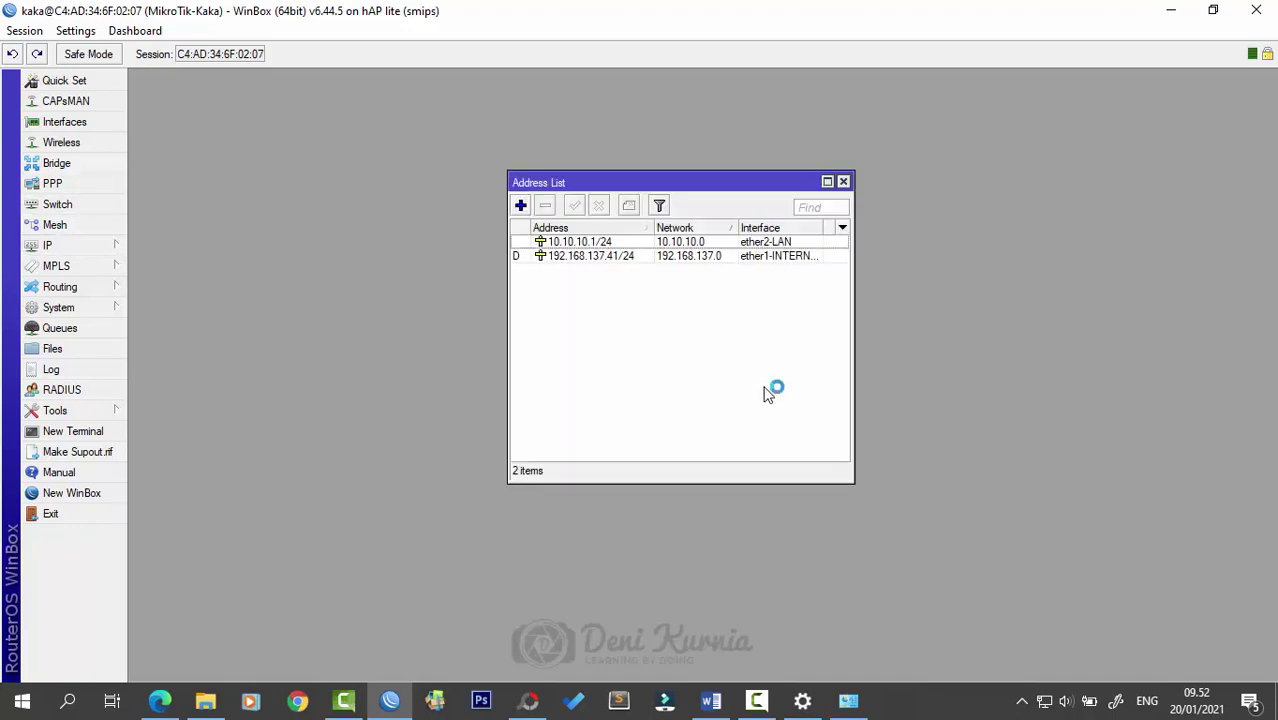
{"action": "left_click_drag", "start_coordinate": [701, 185], "coordinate": [675, 185]}
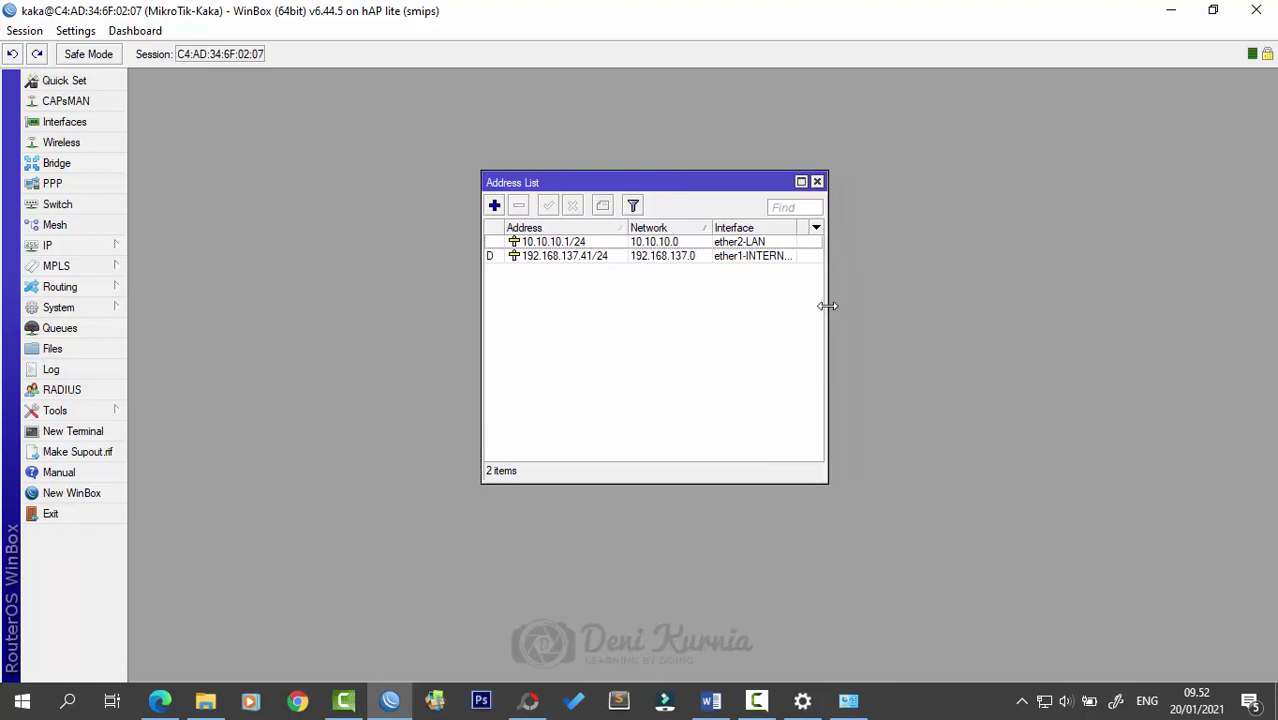
{"action": "left_click_drag", "start_coordinate": [826, 307], "coordinate": [861, 308]}
{"action": "left_click_drag", "start_coordinate": [797, 227], "coordinate": [822, 227]}
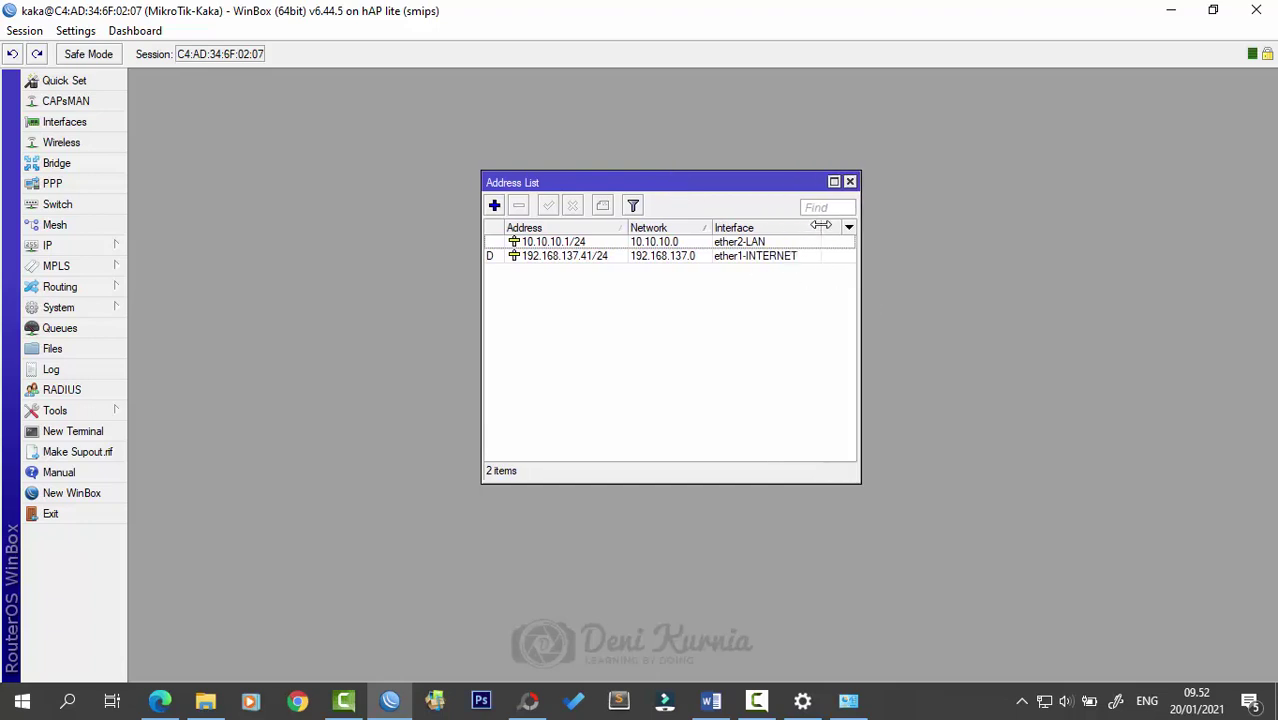
- Add the address 20.20.20.1/24 on interface wlan1
{"action": "left_click", "coordinate": [494, 206]}
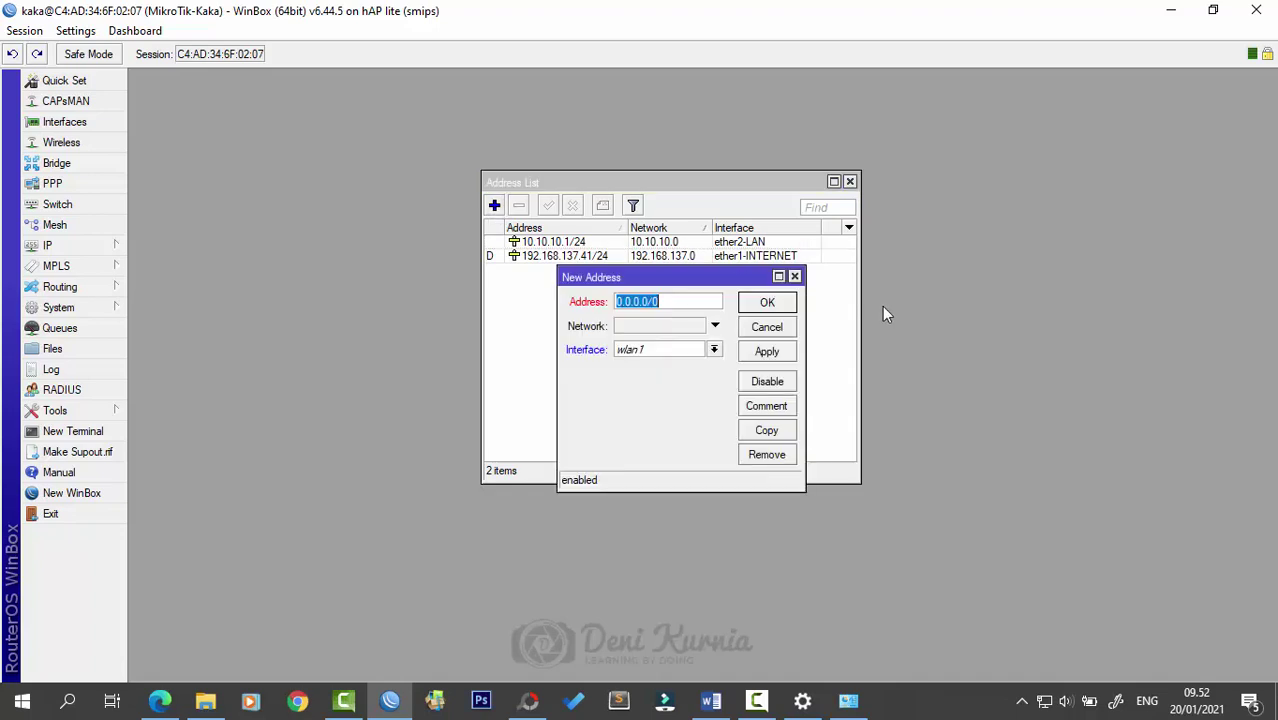
{"action": "left_click", "coordinate": [667, 302]}
{"action": "double_click", "coordinate": [667, 302]}
{"action": "type", "text": "2"}
{"action": "type", "text": "0.20.20.1"}
{"action": "left_click", "coordinate": [687, 353]}
{"action": "left_click", "coordinate": [687, 357]}
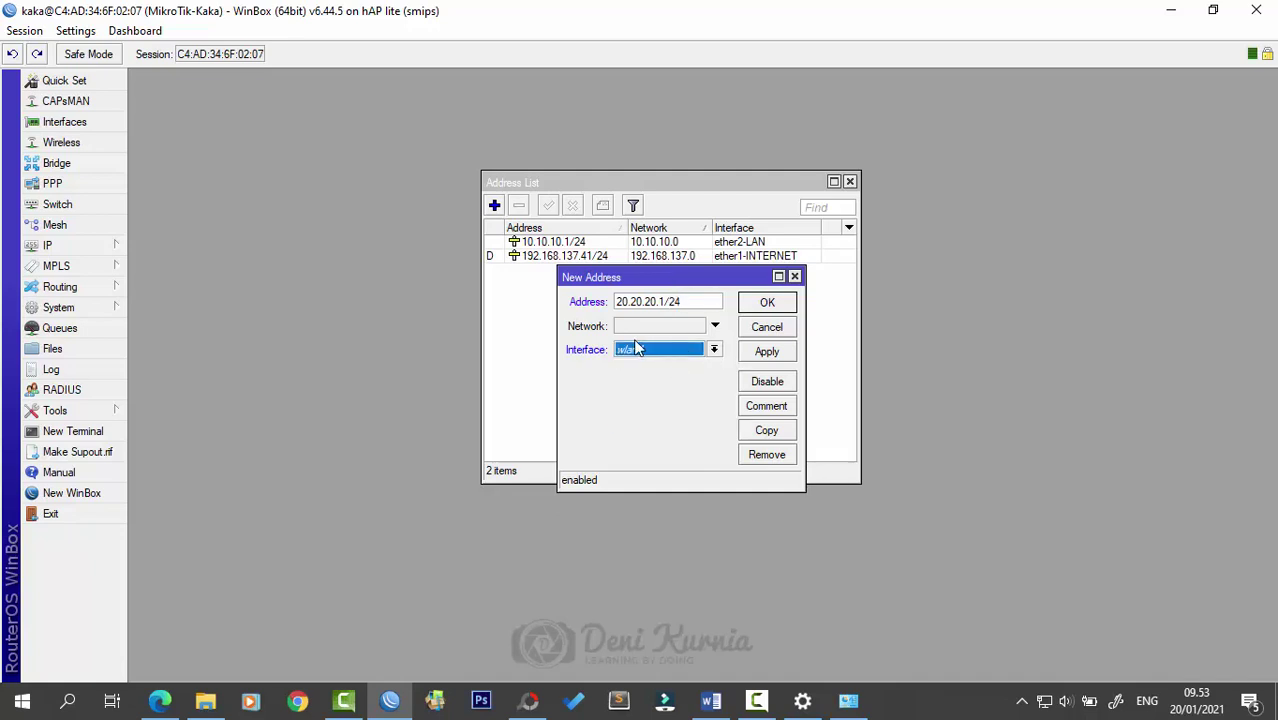
{"action": "left_click", "coordinate": [767, 305]}
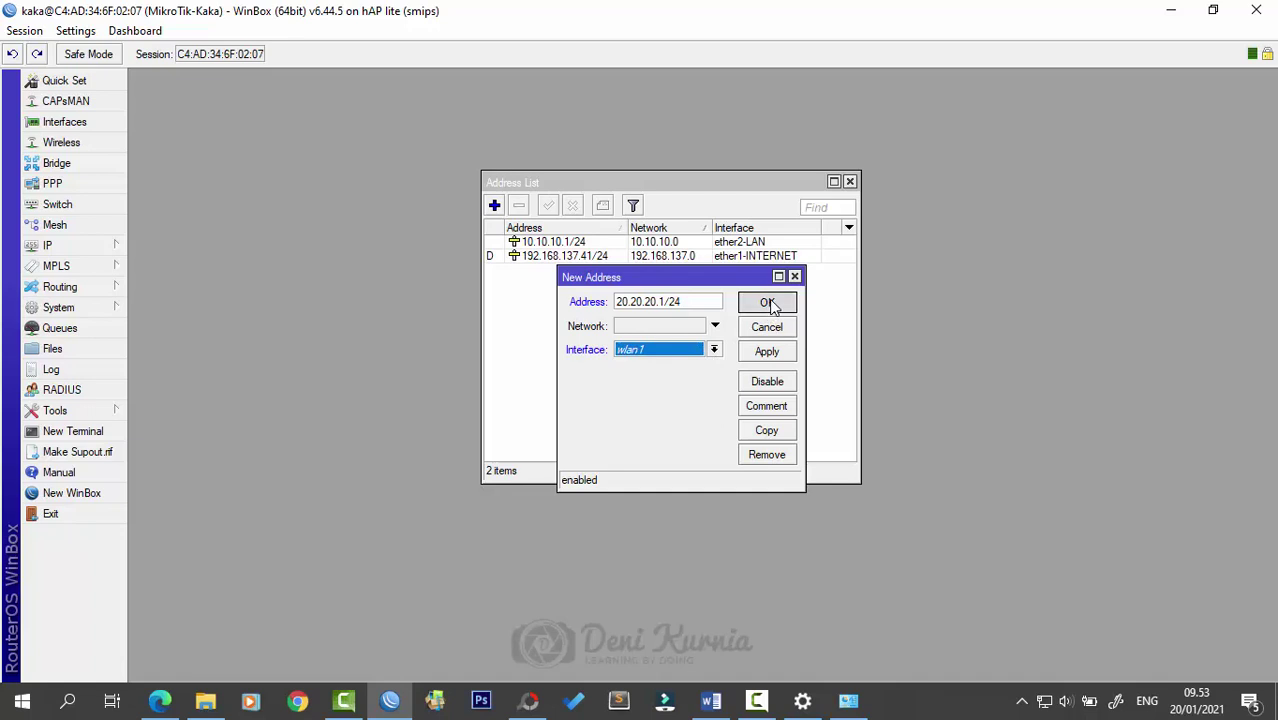
- Select the new 20.20.20.1/24 entry and reposition the Address List window
{"action": "left_click", "coordinate": [558, 257]}
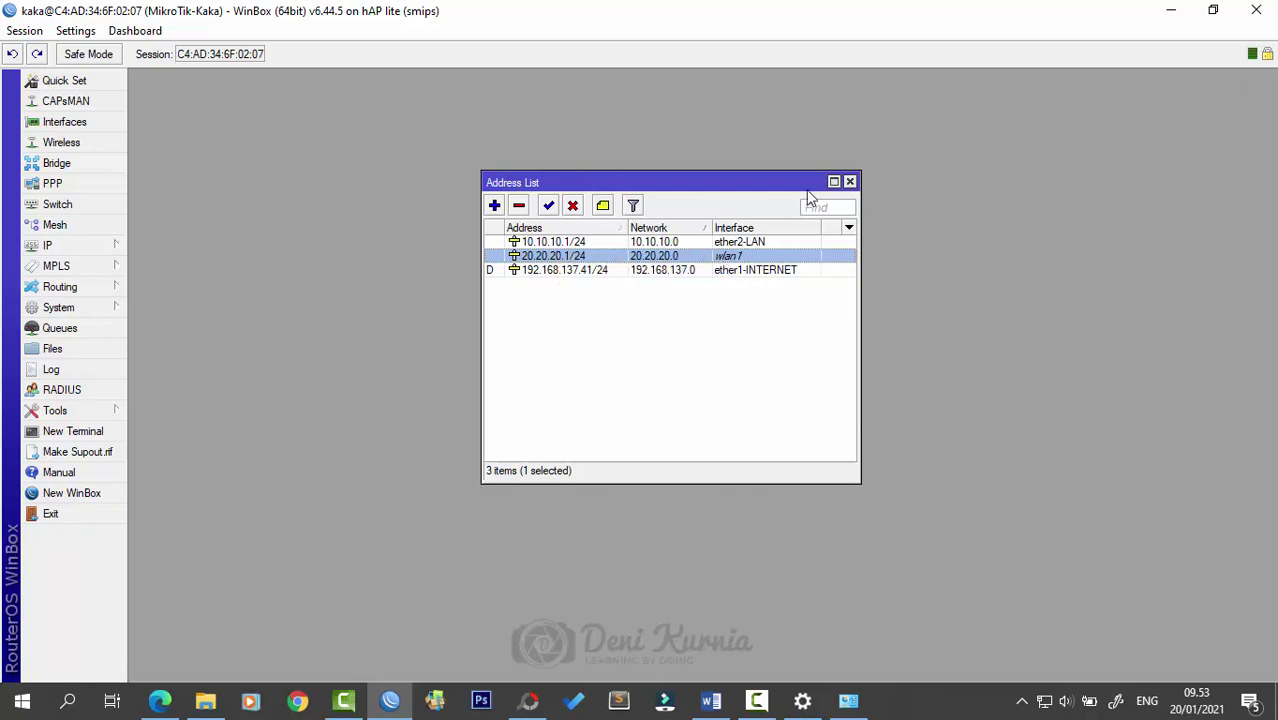
{"action": "left_click_drag", "start_coordinate": [786, 185], "coordinate": [833, 165]}
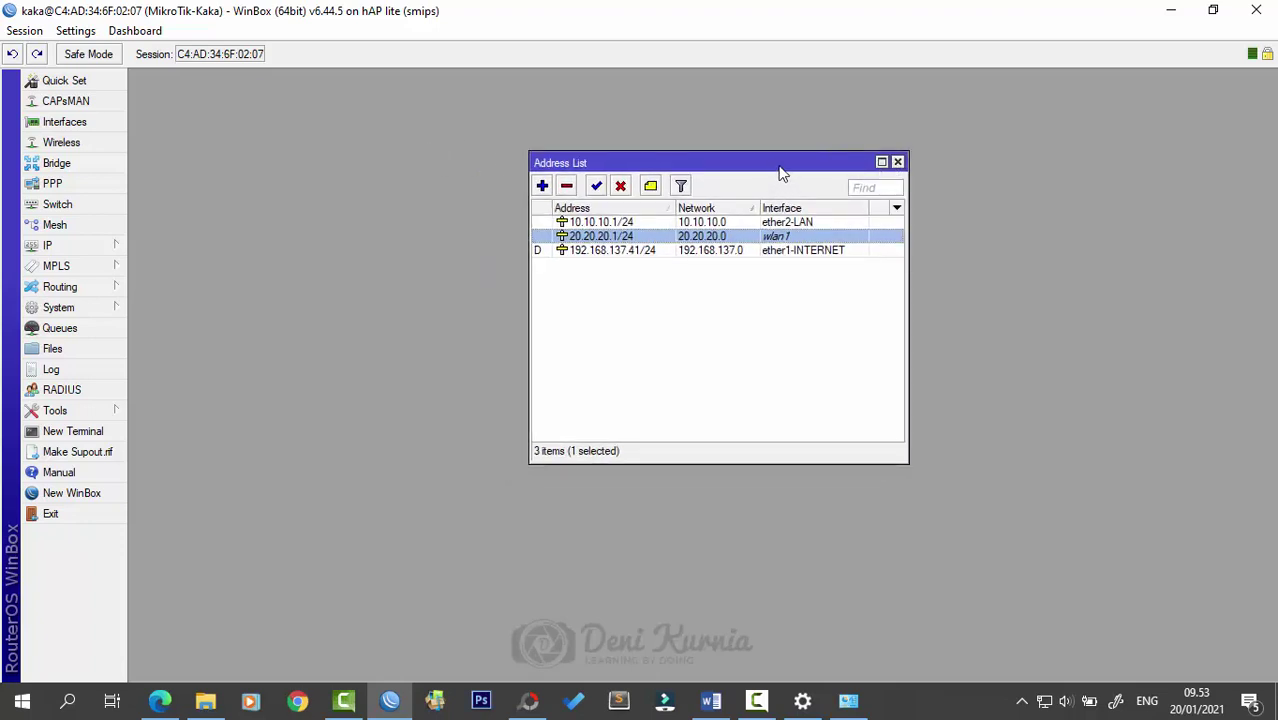
{"action": "left_click_drag", "start_coordinate": [778, 165], "coordinate": [721, 168]}
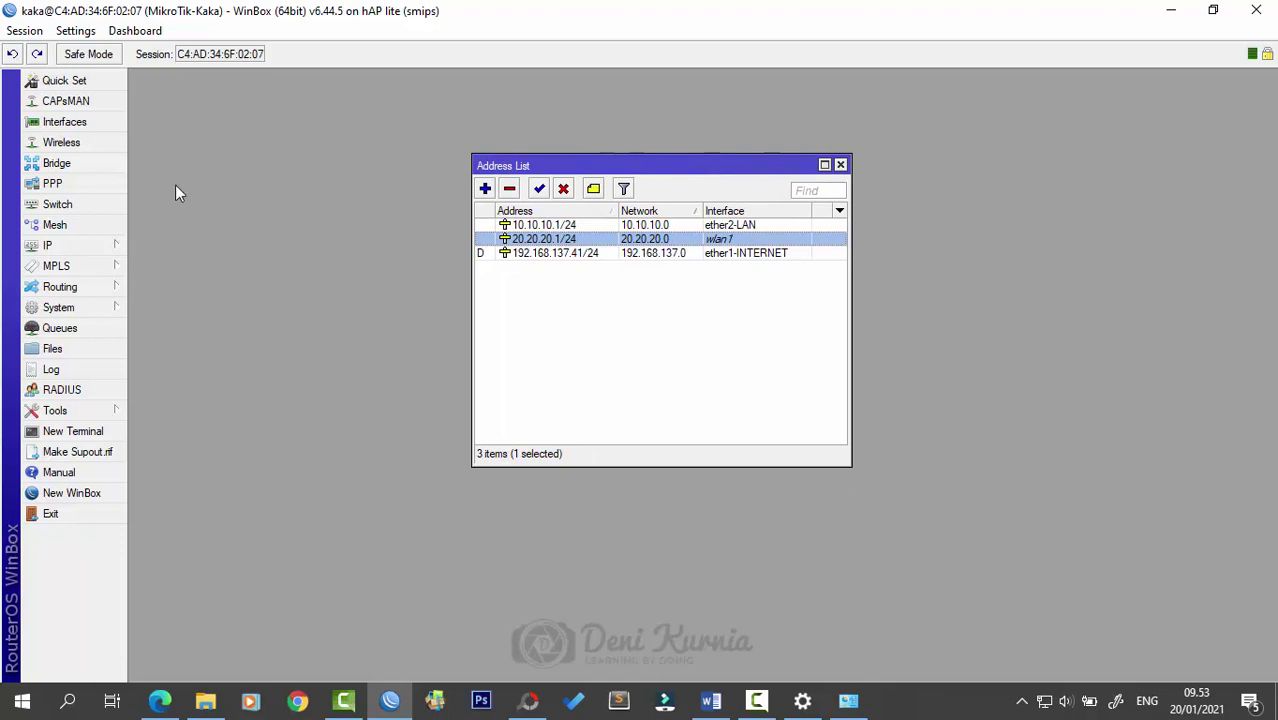
{"action": "left_click_drag", "start_coordinate": [757, 165], "coordinate": [780, 136]}
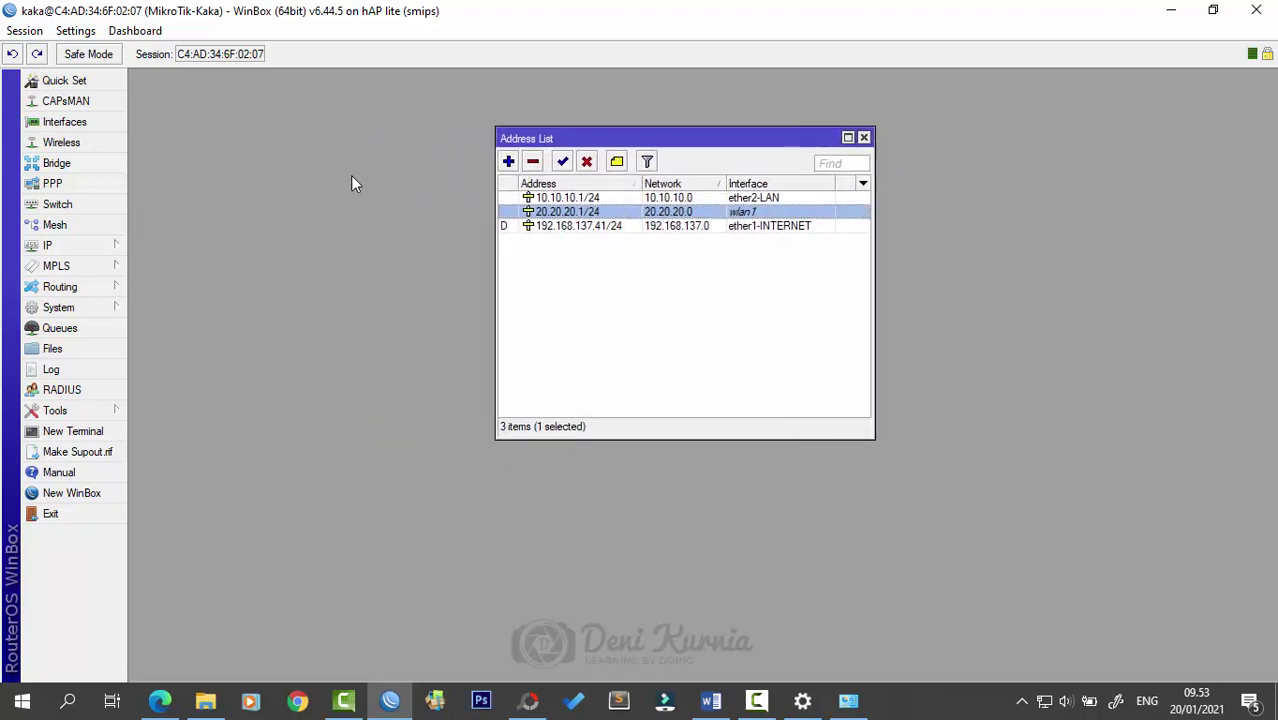
{"action": "left_click", "coordinate": [109, 250]}
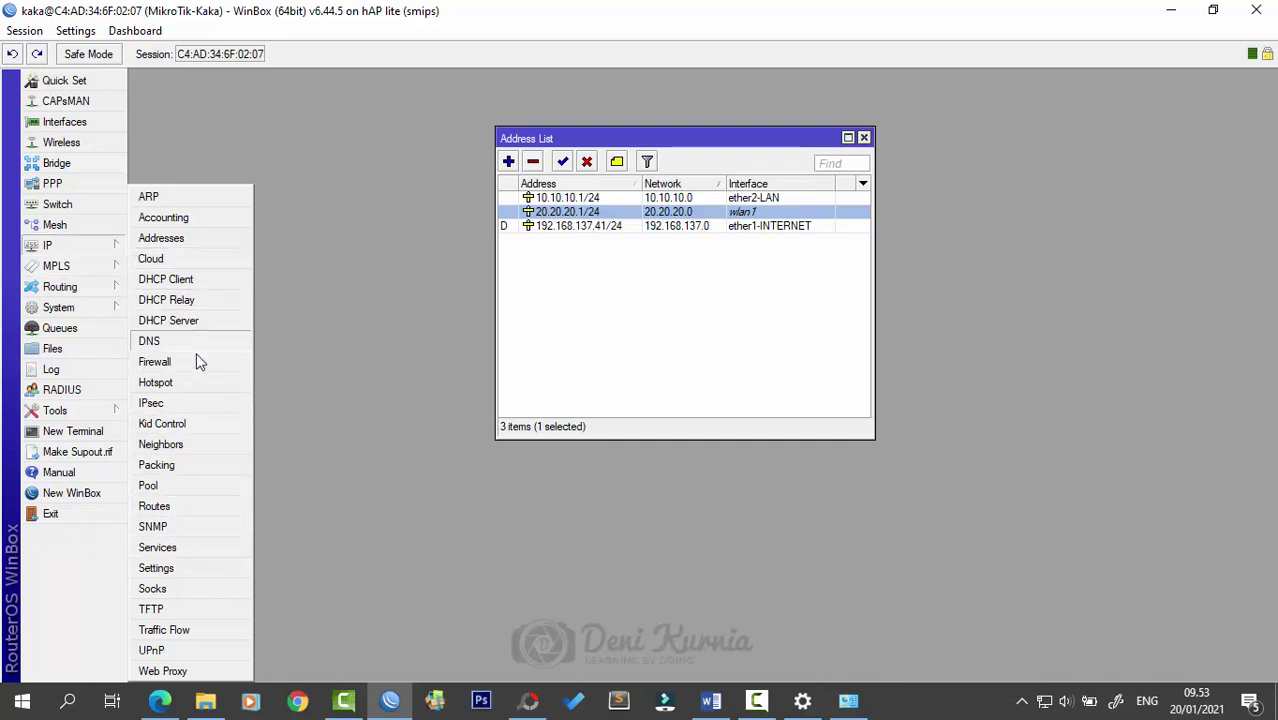
- Open the Hotspot window and launch the Hotspot Setup wizard
{"action": "left_click", "coordinate": [199, 380]}
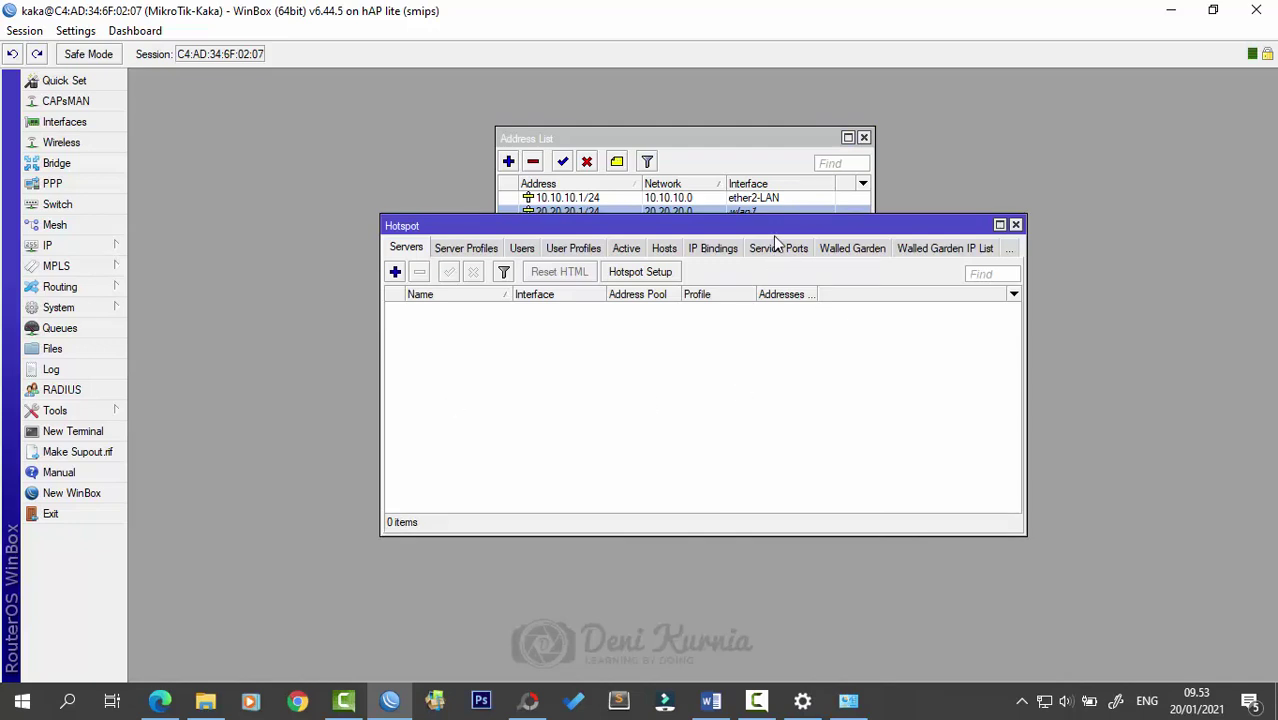
{"action": "left_click_drag", "start_coordinate": [774, 227], "coordinate": [770, 253]}
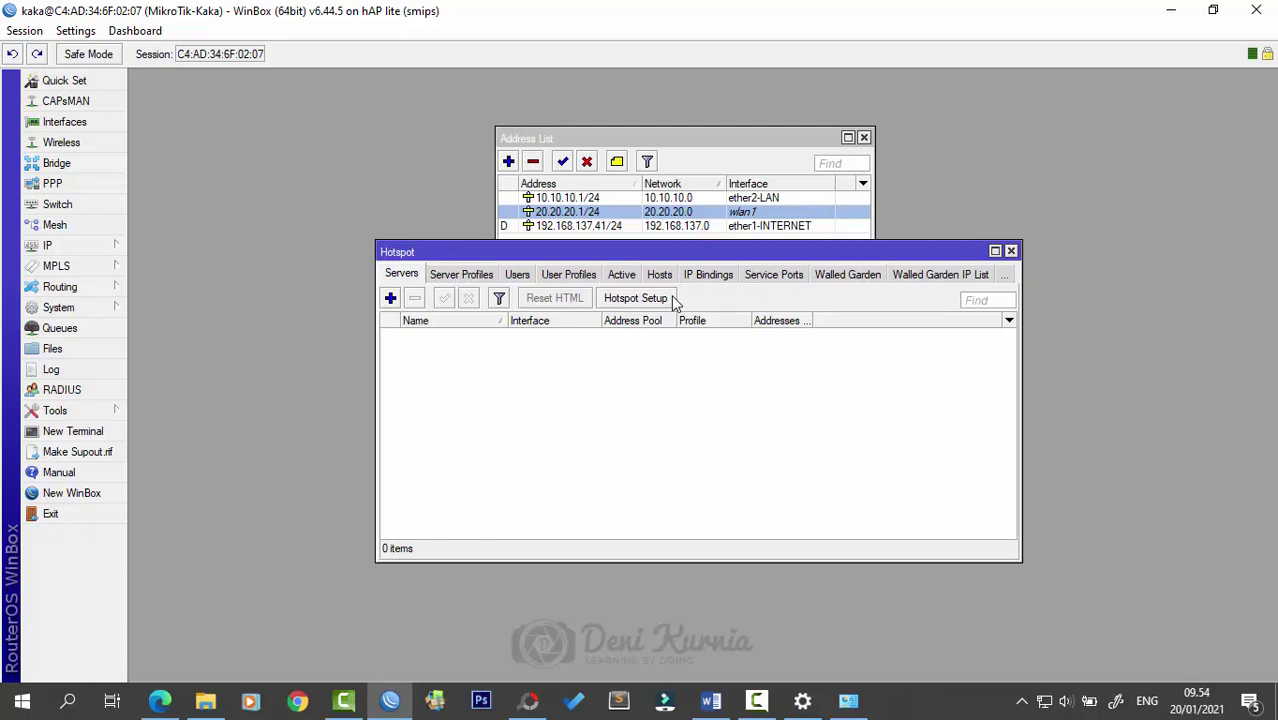
{"action": "left_click", "coordinate": [660, 304]}
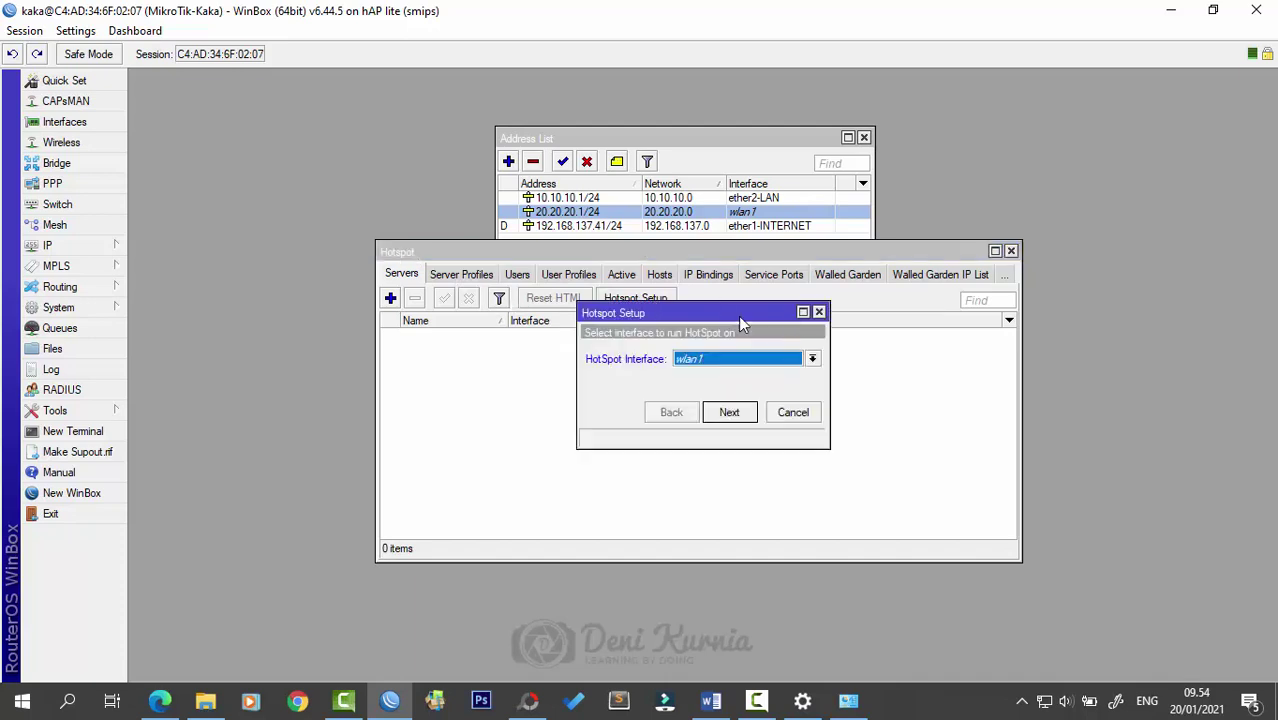
{"action": "left_click_drag", "start_coordinate": [688, 311], "coordinate": [671, 324]}
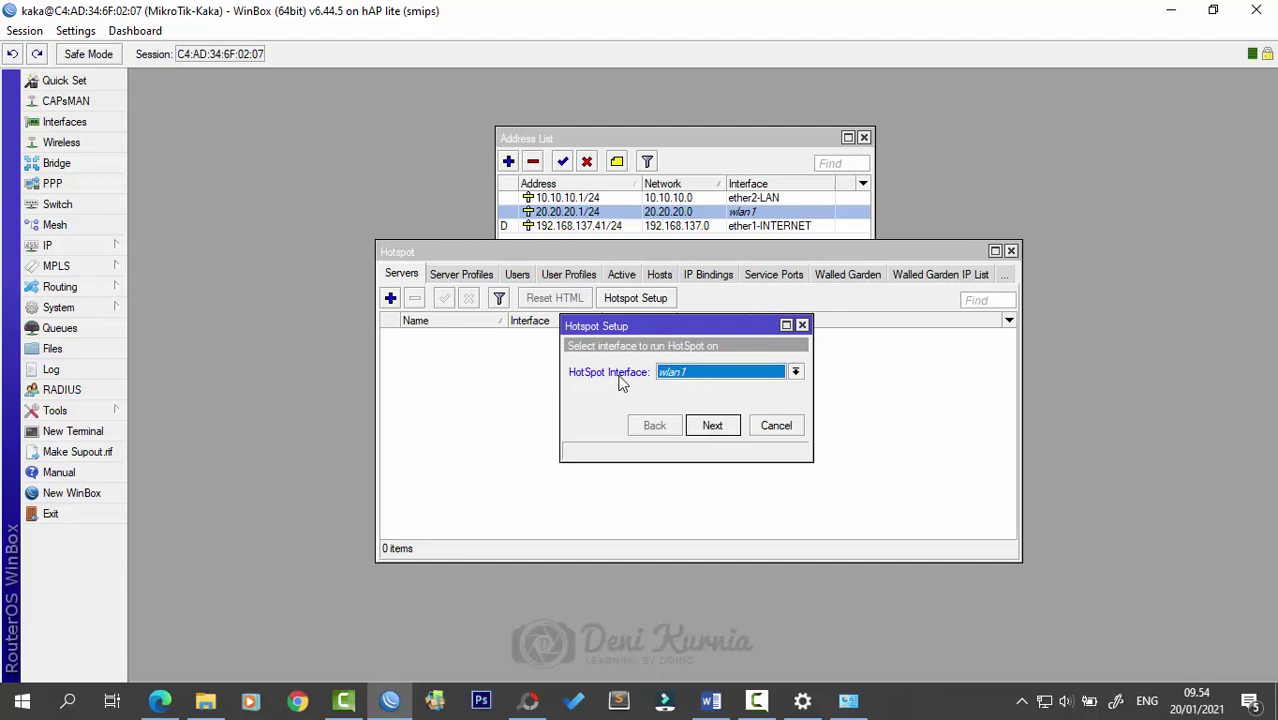
- Choose wlan1 as the hotspot interface and accept local address 20.20.20.1/24
{"action": "left_click", "coordinate": [698, 376]}
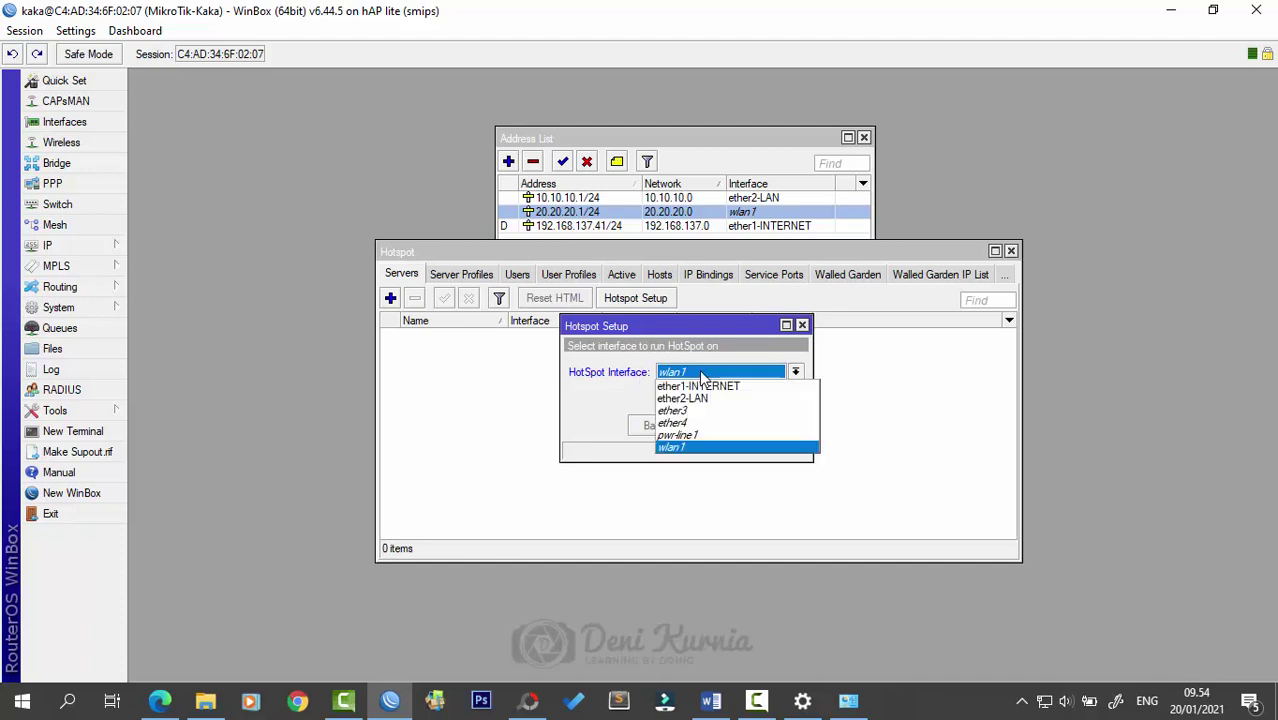
{"action": "left_click", "coordinate": [703, 447]}
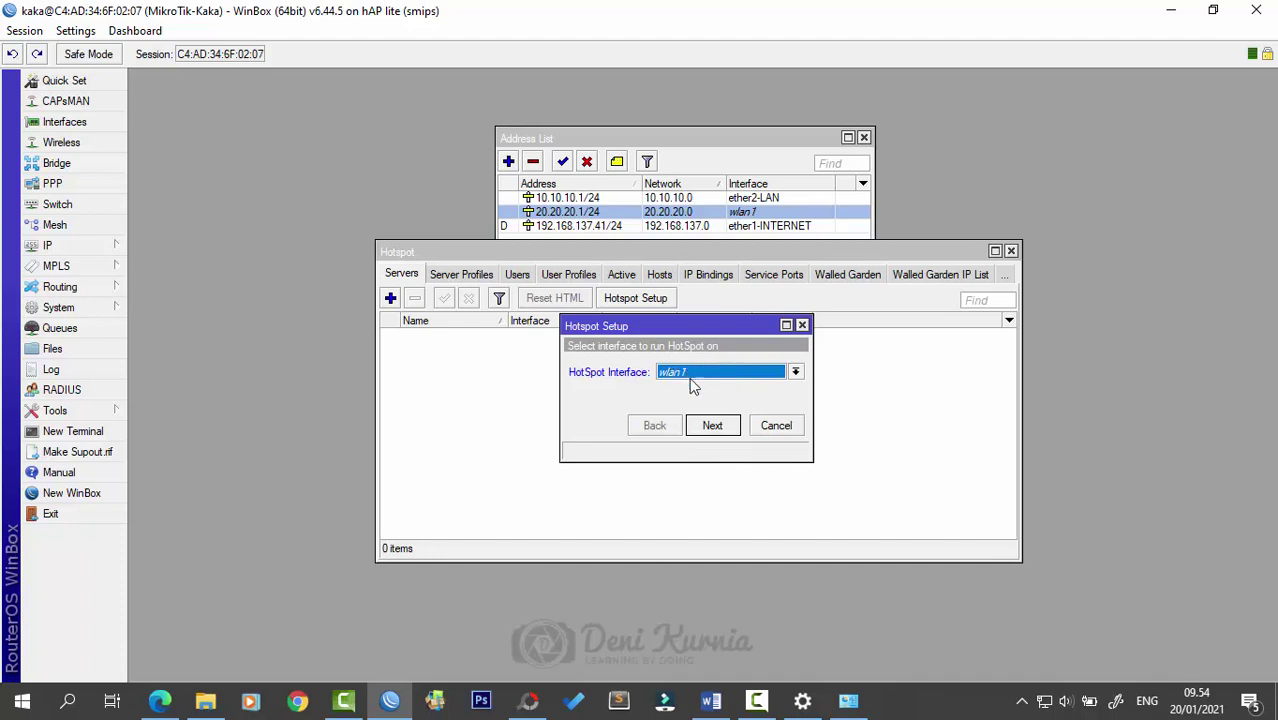
{"action": "left_click", "coordinate": [712, 425]}
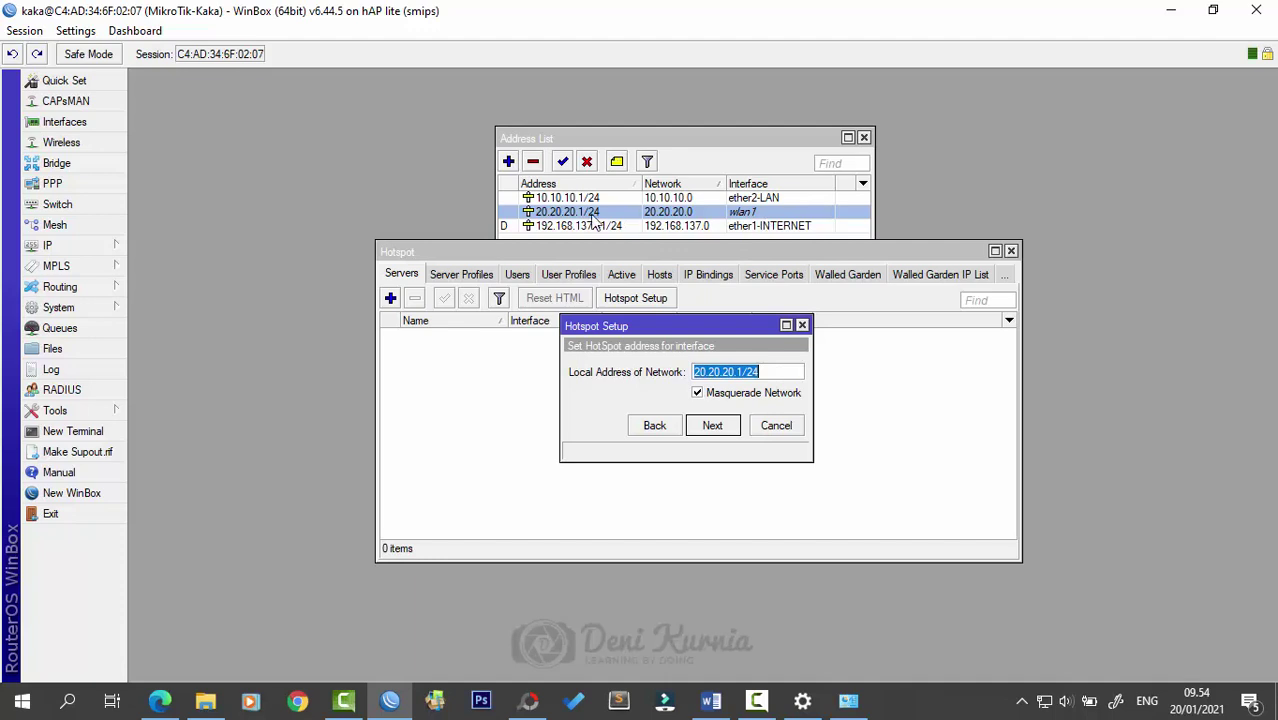
{"action": "left_click", "coordinate": [712, 426]}
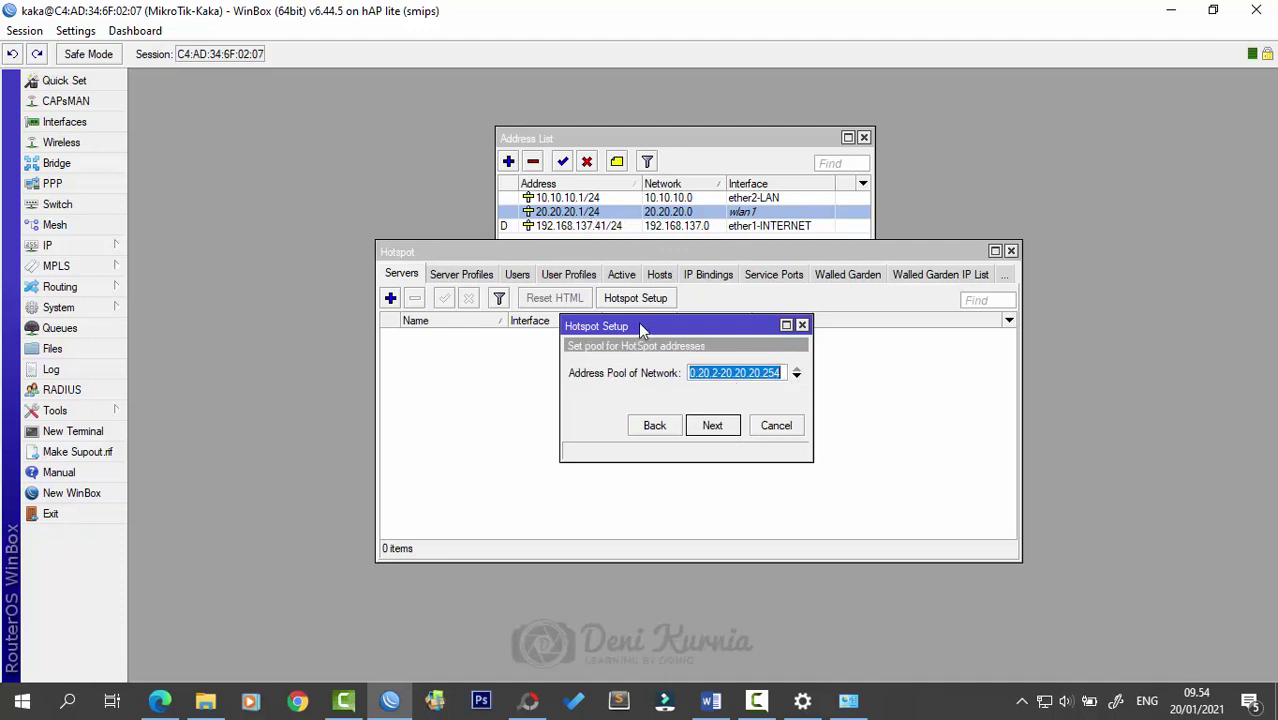
- Edit the address pool's end so it runs 20.20.20.2–20.20.20.100, and accept it
{"action": "left_click_drag", "start_coordinate": [641, 330], "coordinate": [610, 330]}
{"action": "left_click_drag", "start_coordinate": [781, 373], "coordinate": [873, 376]}
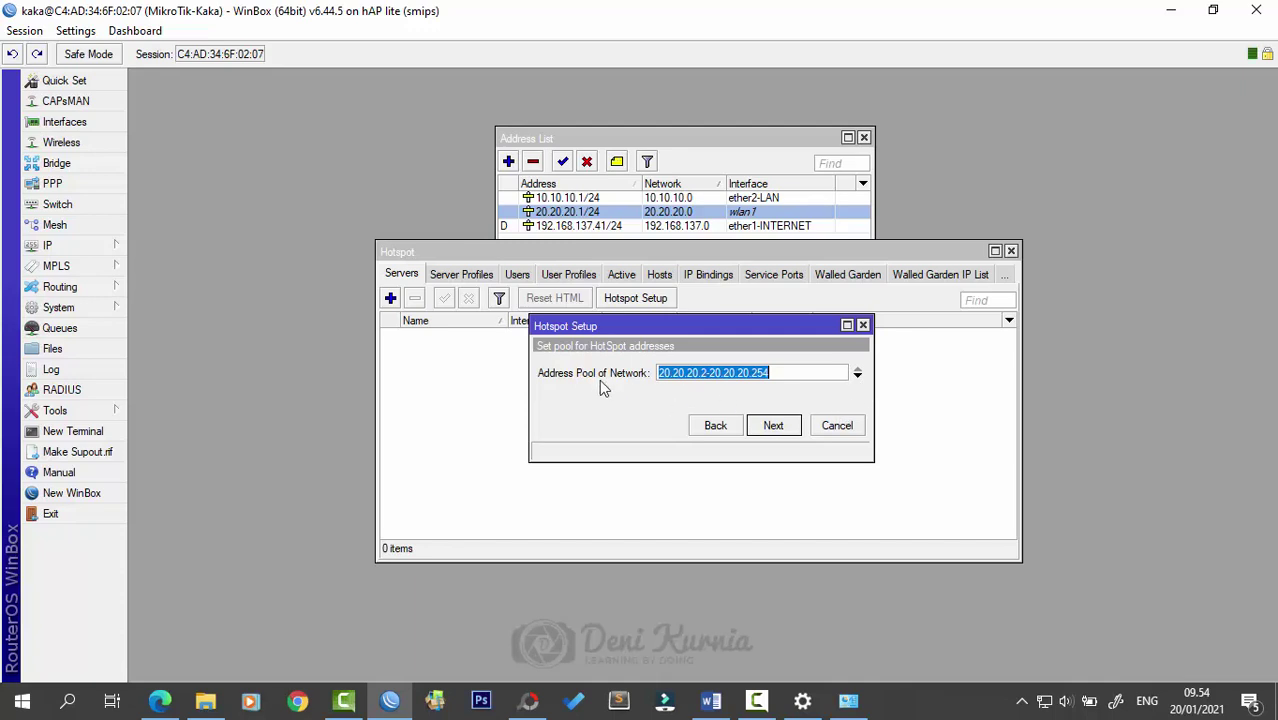
{"action": "left_click", "coordinate": [701, 379]}
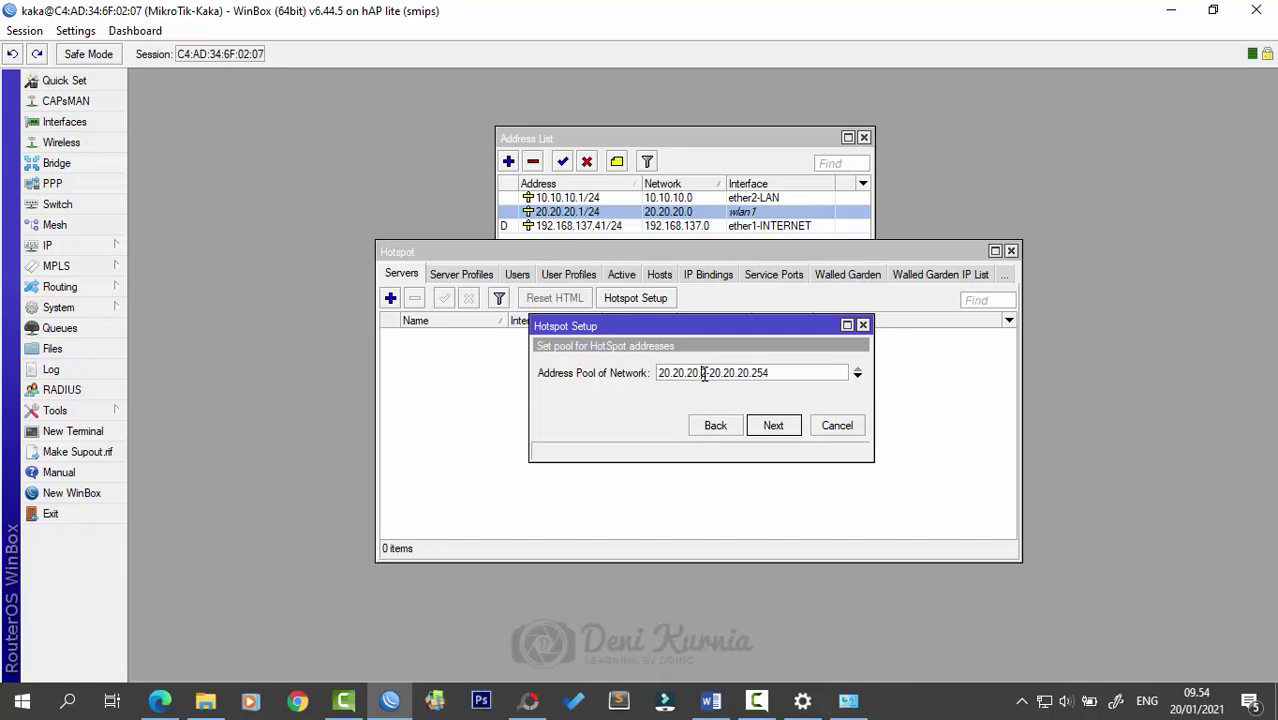
{"action": "left_click", "coordinate": [779, 372]}
{"action": "left_click_drag", "start_coordinate": [753, 372], "coordinate": [782, 368]}
{"action": "type", "text": "100"}
{"action": "left_click", "coordinate": [781, 428]}
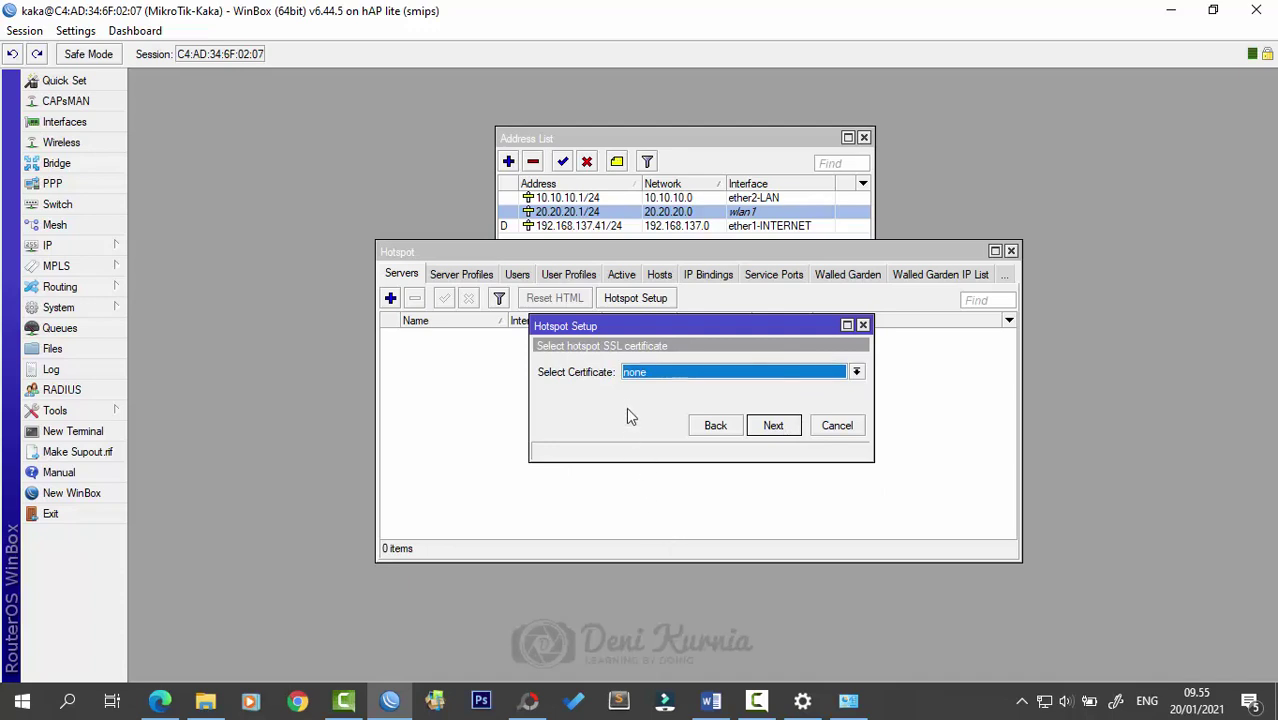
- Skip the SSL certificate and SMTP server, and set the DNS server to 20.20.20.1
{"action": "left_click", "coordinate": [773, 426]}
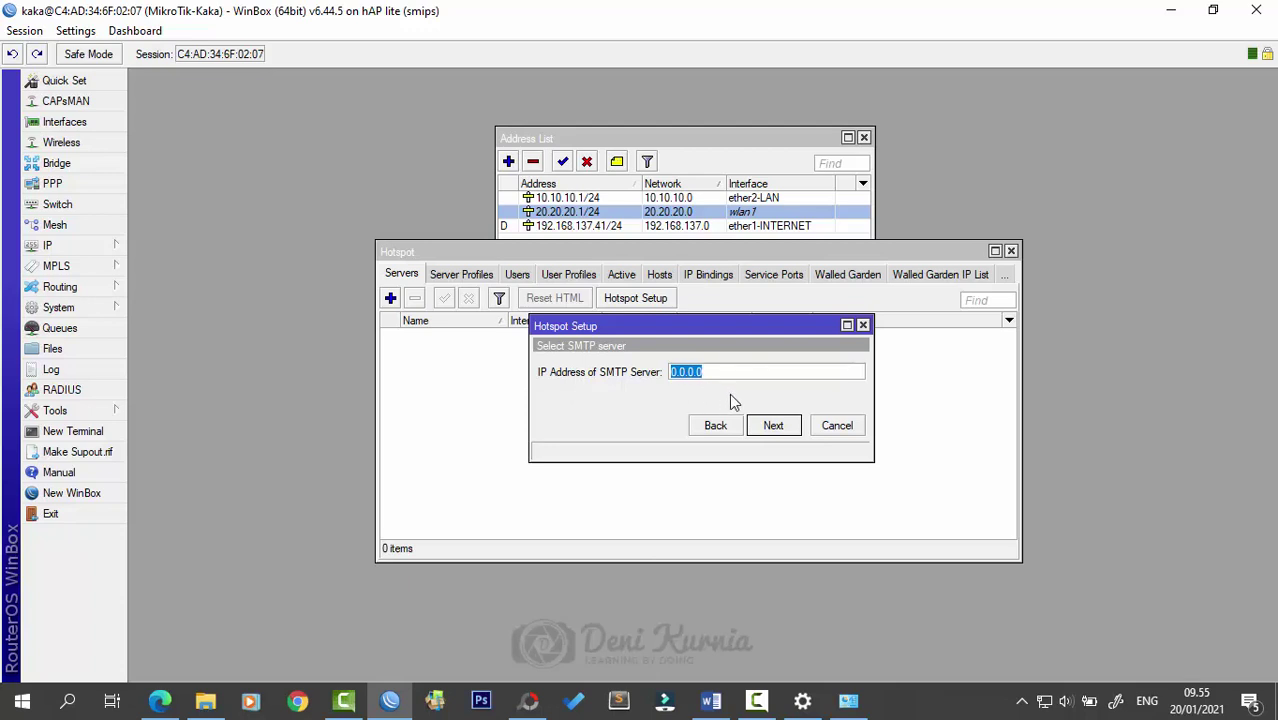
{"action": "left_click", "coordinate": [773, 427]}
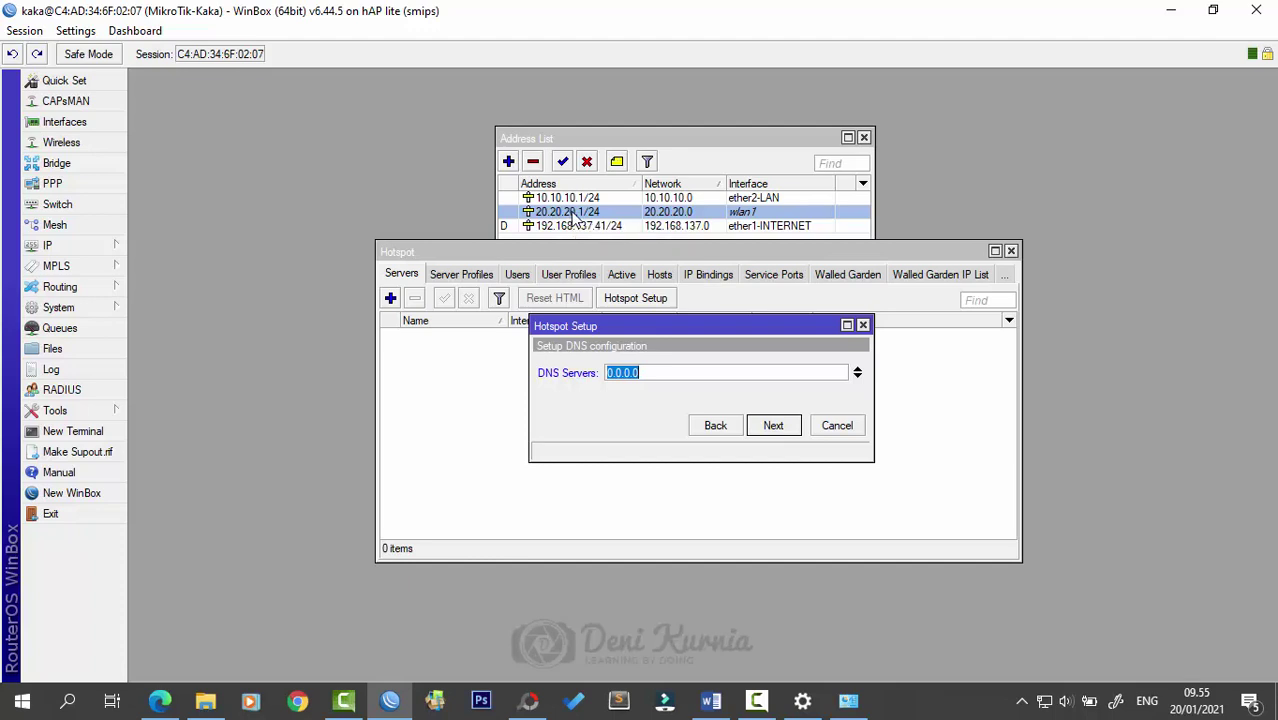
{"action": "type", "text": "20.20.20.1"}
{"action": "left_click", "coordinate": [771, 425]}
- Set DNS name kaka.com, finish the wizard, and bring up the taskbar network options
{"action": "left_click", "coordinate": [669, 372]}
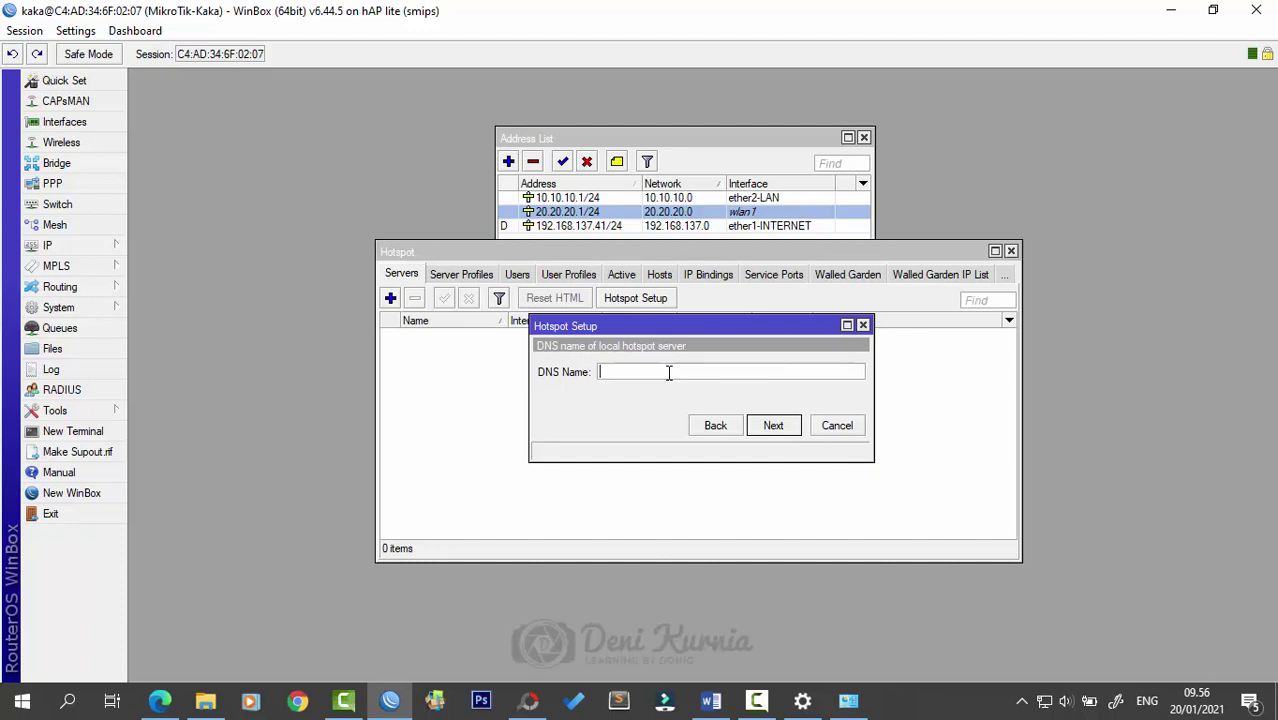
{"action": "type", "text": "kaka.com"}
{"action": "left_click", "coordinate": [775, 426]}
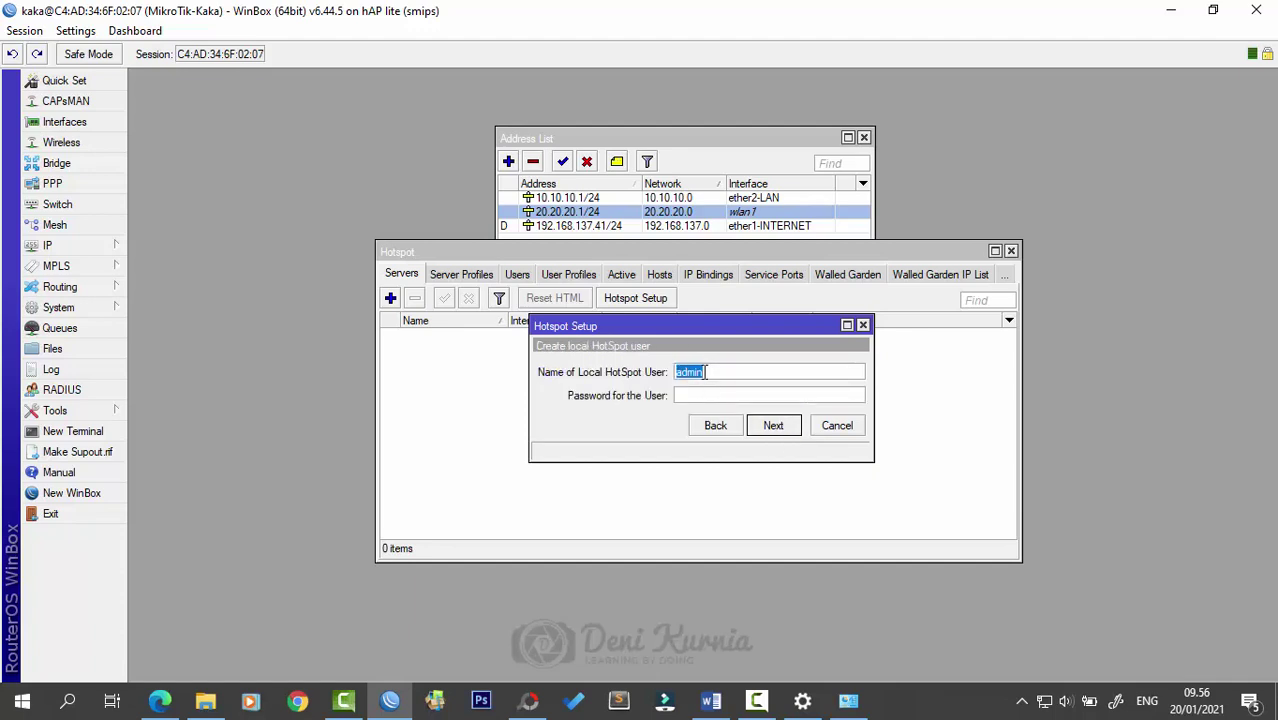
{"action": "left_click", "coordinate": [691, 399]}
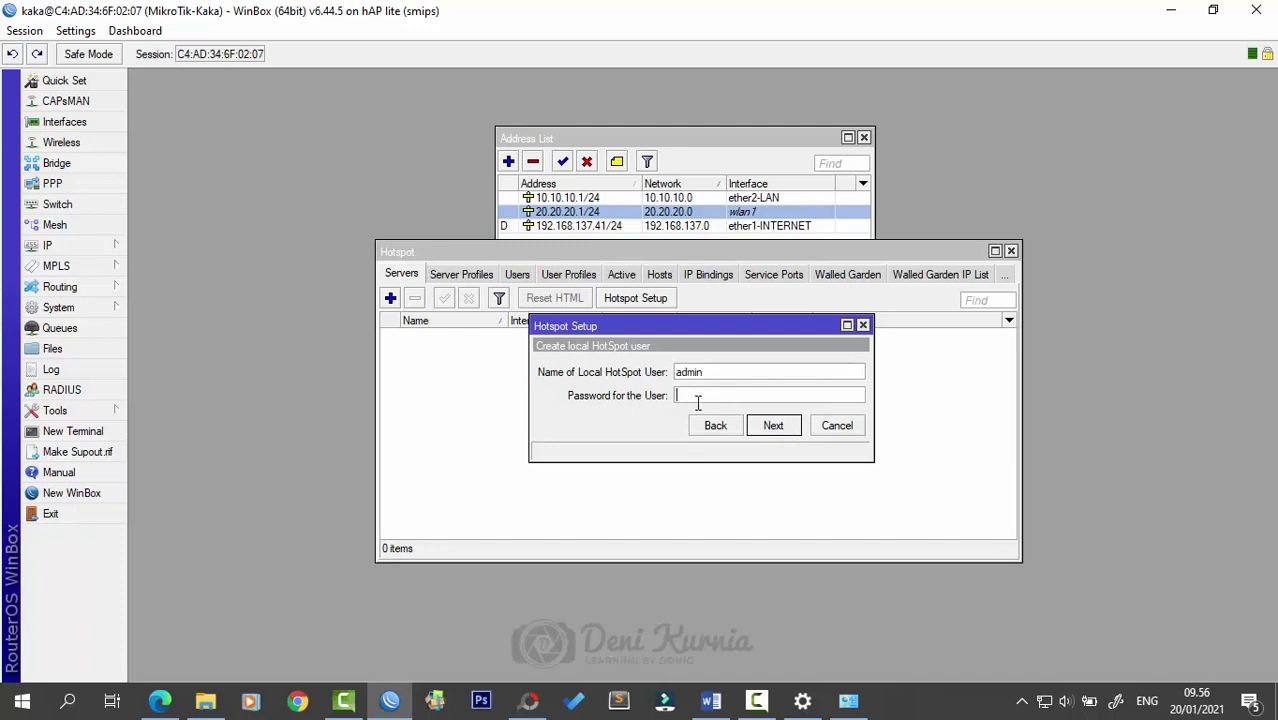
{"action": "left_click", "coordinate": [775, 430]}
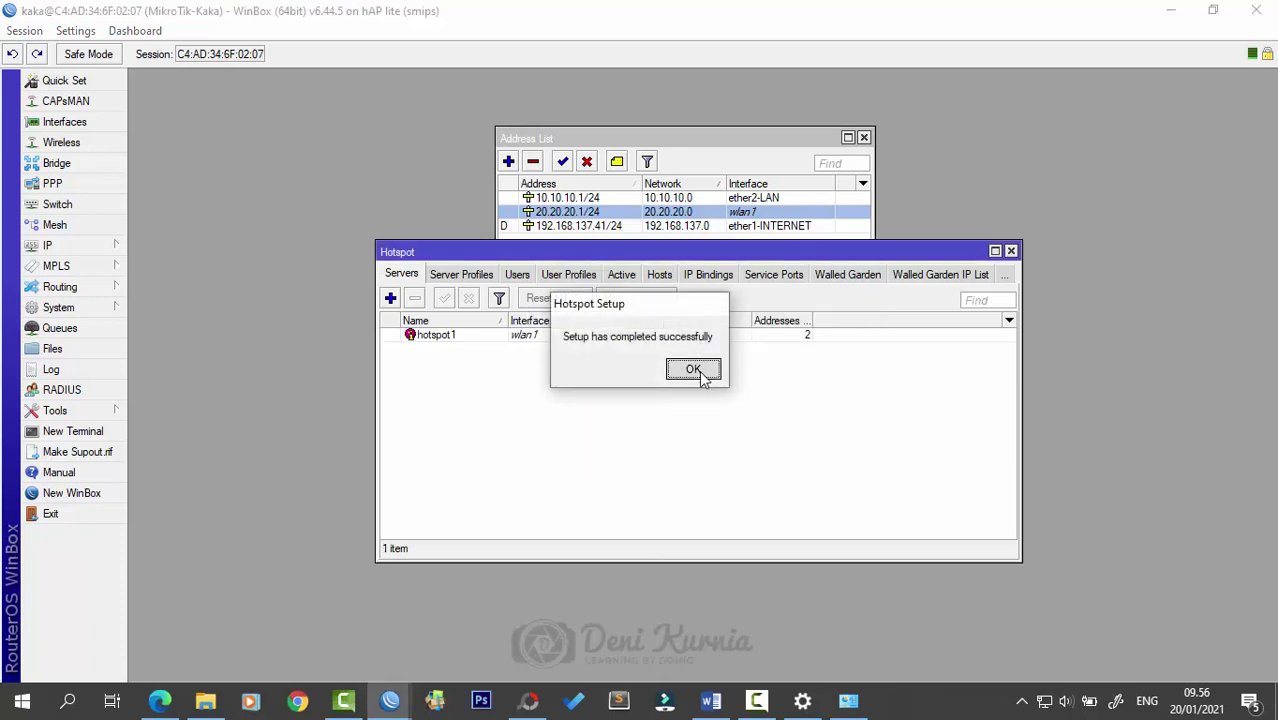
{"action": "left_click", "coordinate": [698, 369]}
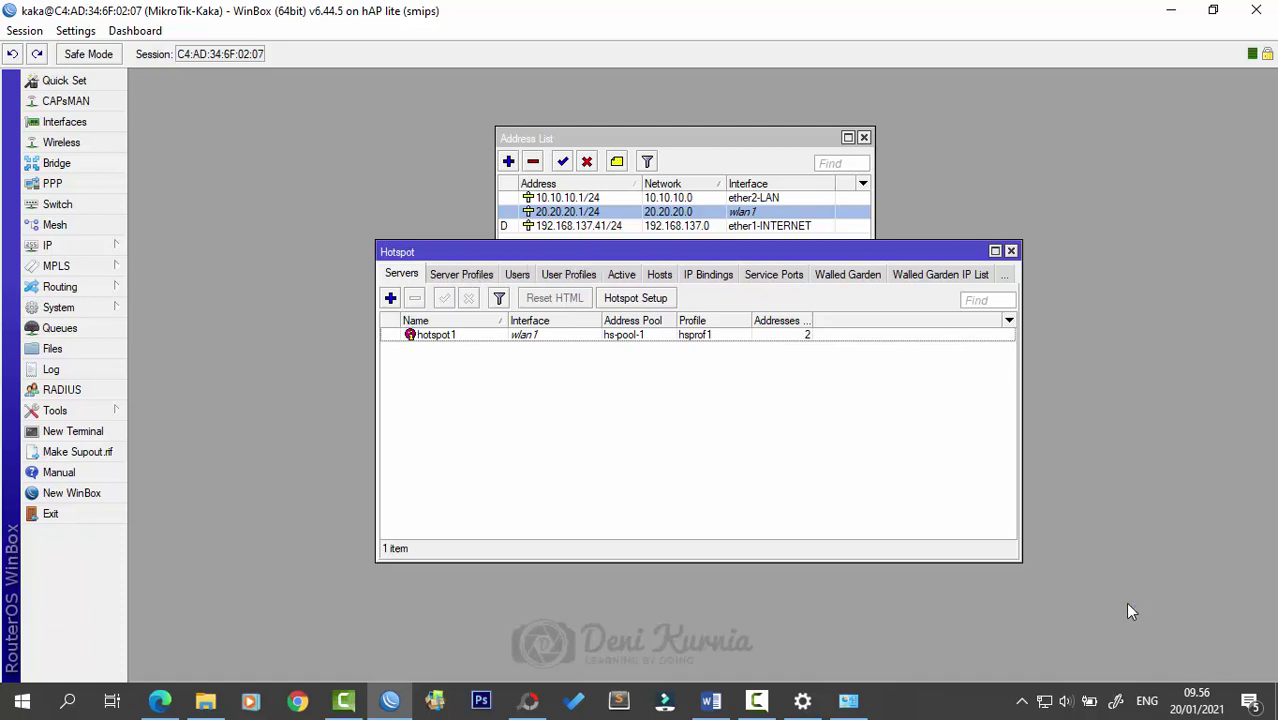
{"action": "left_click", "coordinate": [1046, 704]}
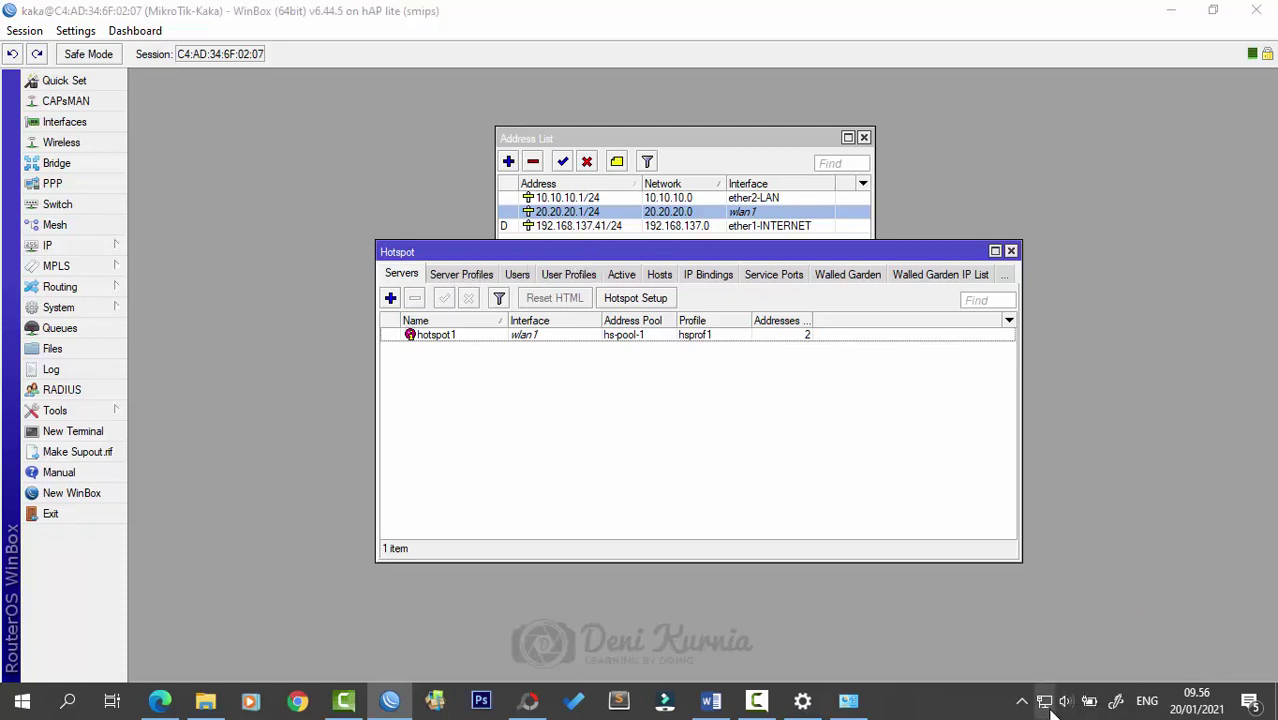
{"action": "scroll", "coordinate": [1068, 330], "scroll_direction": "down", "scroll_amount": 5}
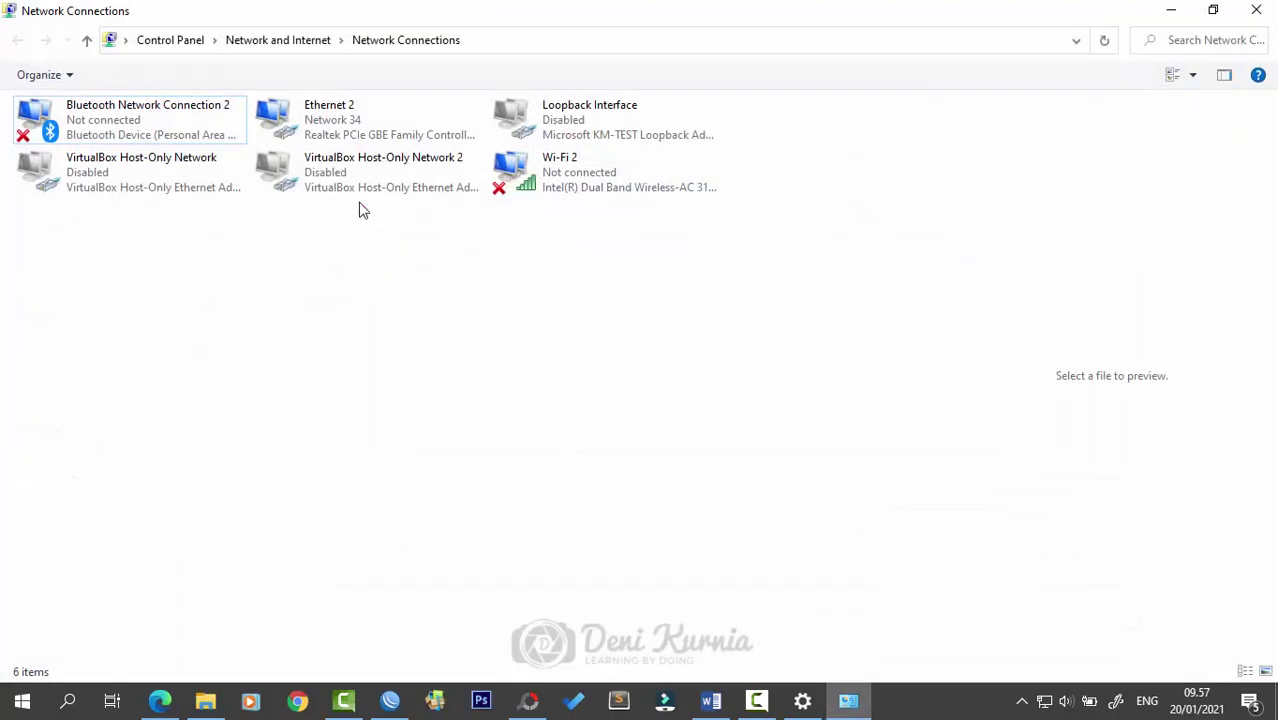
- Disable the Ethernet 2 connection and minimize the Network Connections and WinBox windows
{"action": "right_click", "coordinate": [350, 140]}
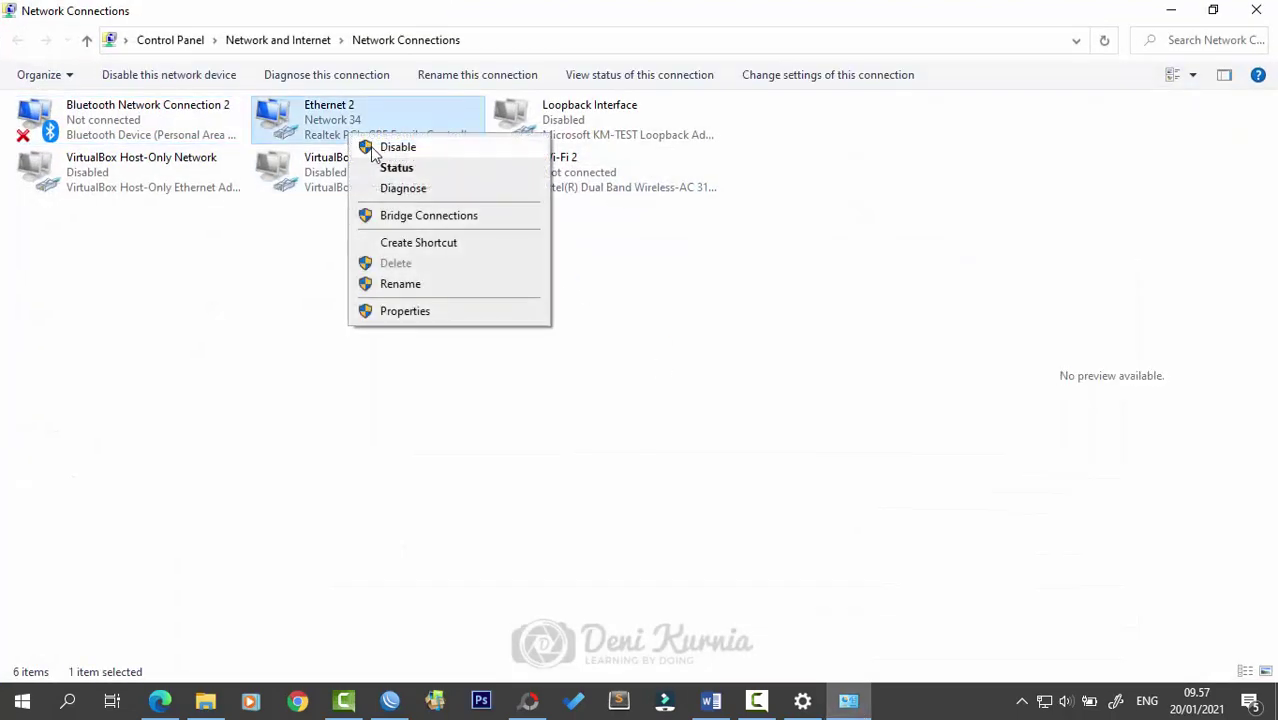
{"action": "left_click", "coordinate": [371, 145]}
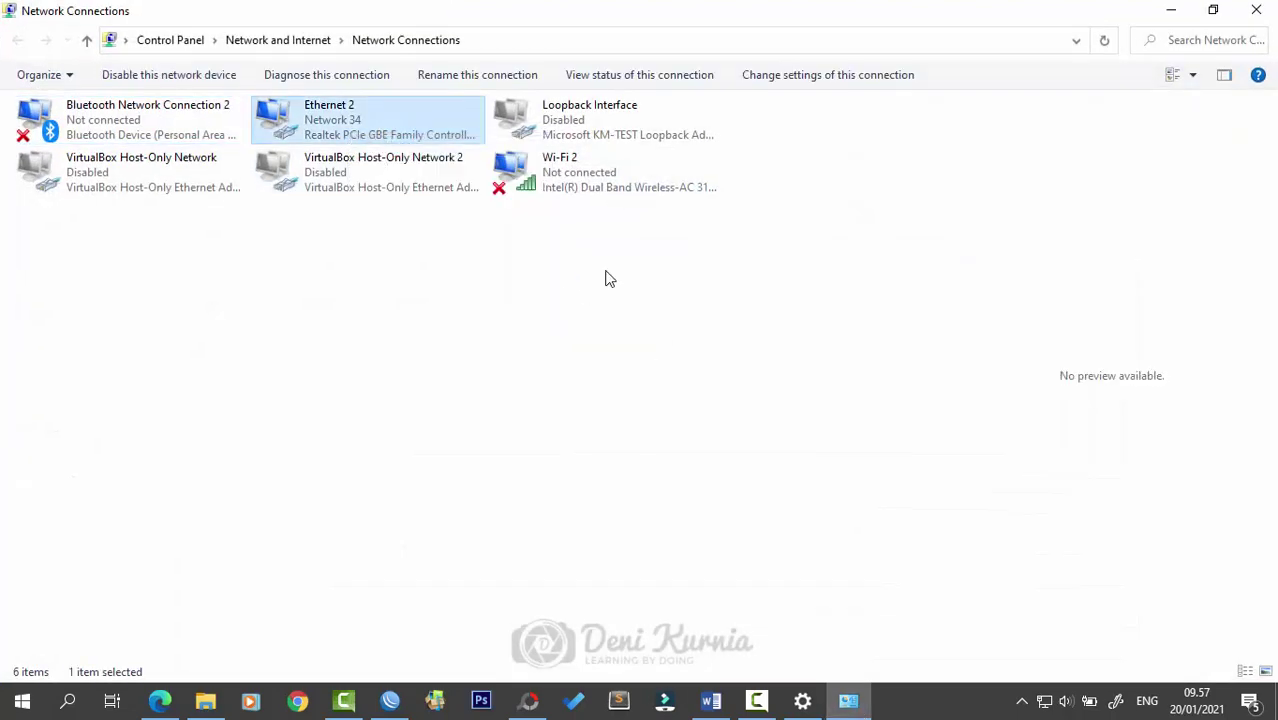
{"action": "left_click", "coordinate": [1174, 12]}
{"action": "left_click", "coordinate": [1170, 12]}
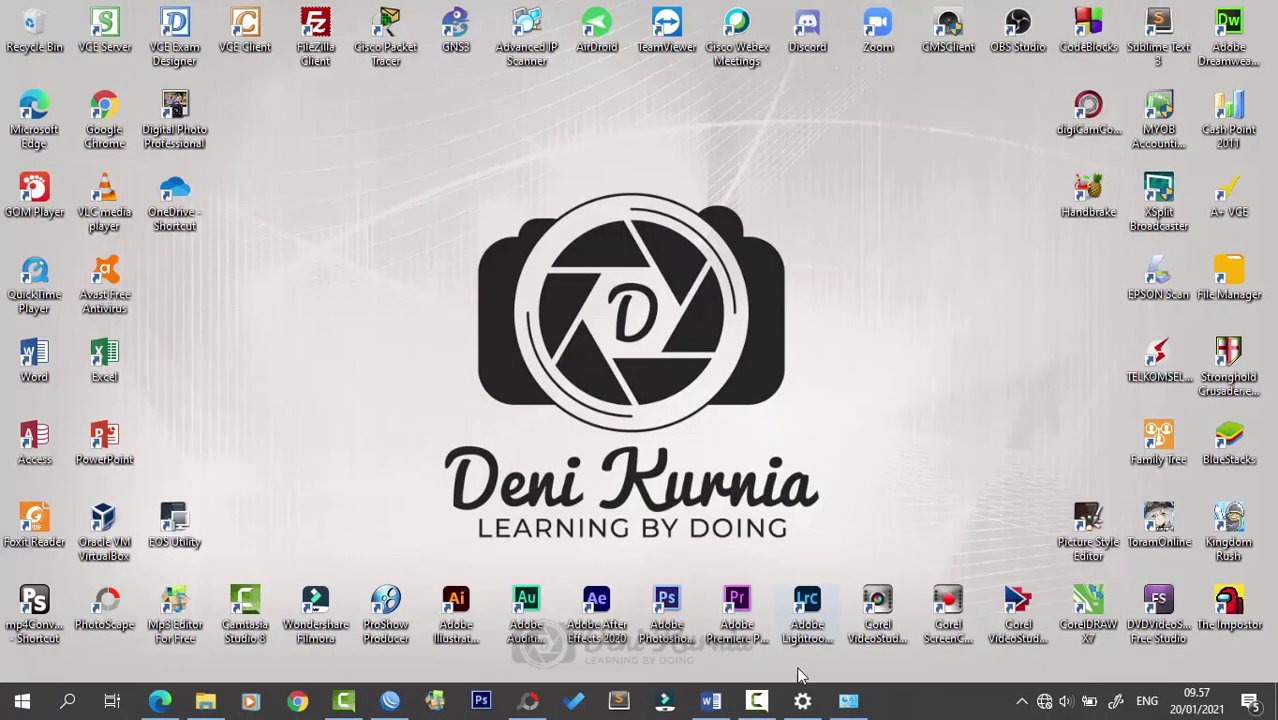
- Connect the PC to the open AK Wi-Fi network from the taskbar Wi-Fi list
{"action": "left_click", "coordinate": [760, 704]}
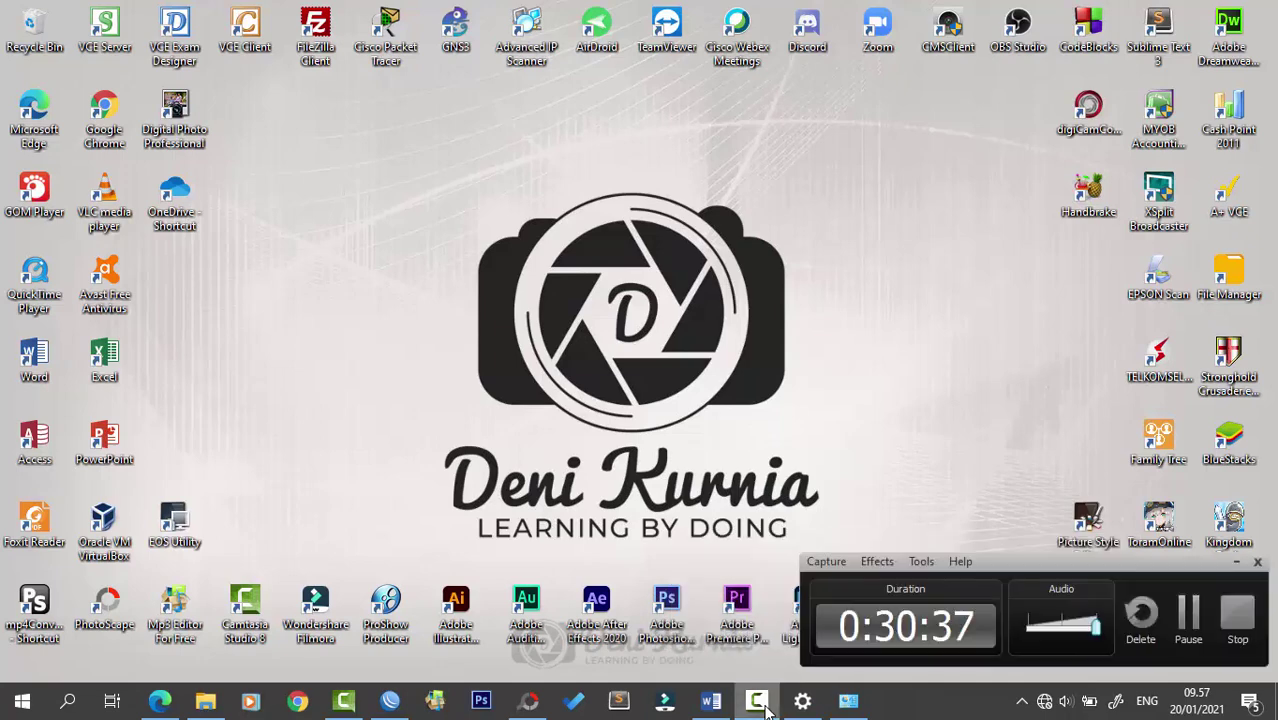
{"action": "left_click", "coordinate": [760, 704]}
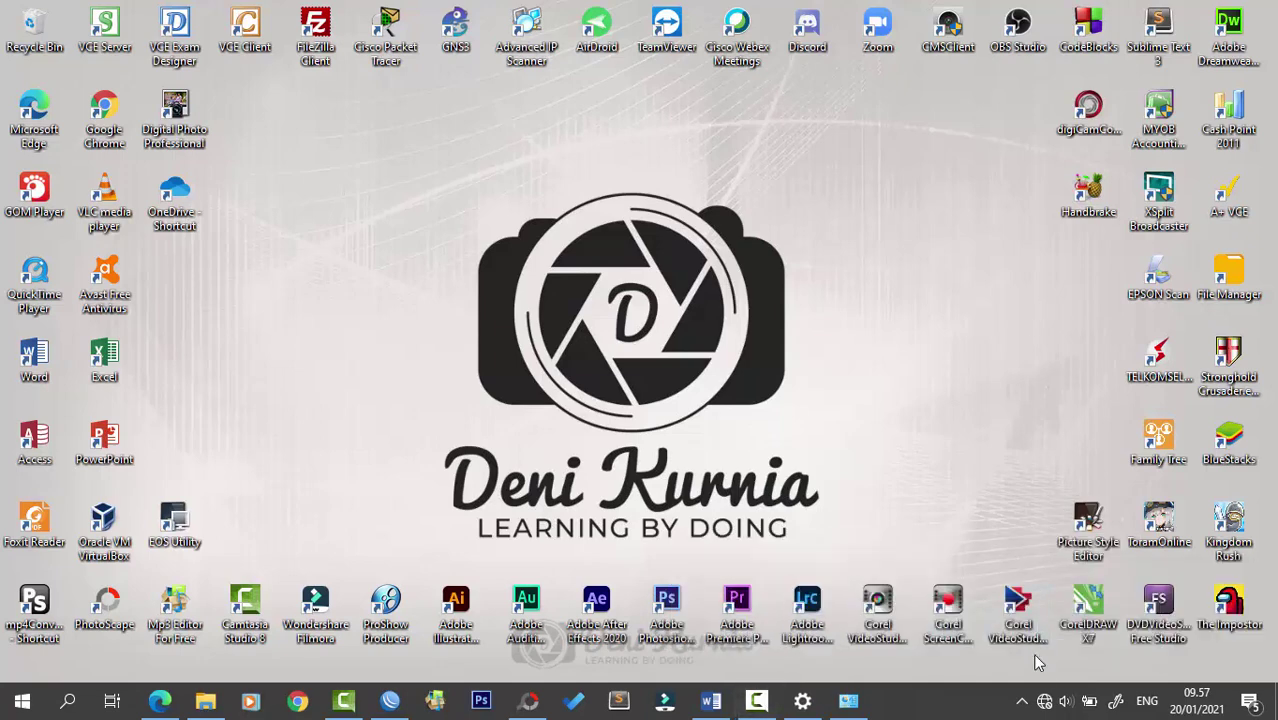
{"action": "left_click", "coordinate": [1044, 701]}
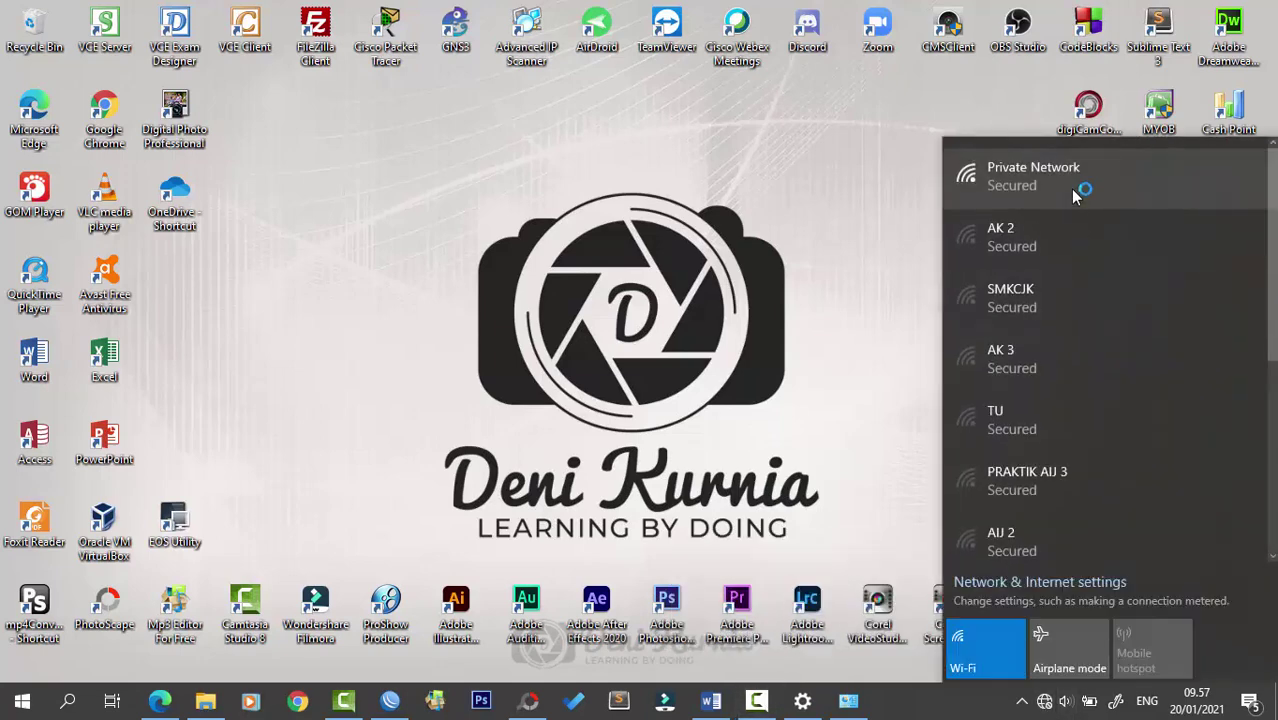
{"action": "scroll", "coordinate": [1092, 340], "scroll_direction": "down", "scroll_amount": 3}
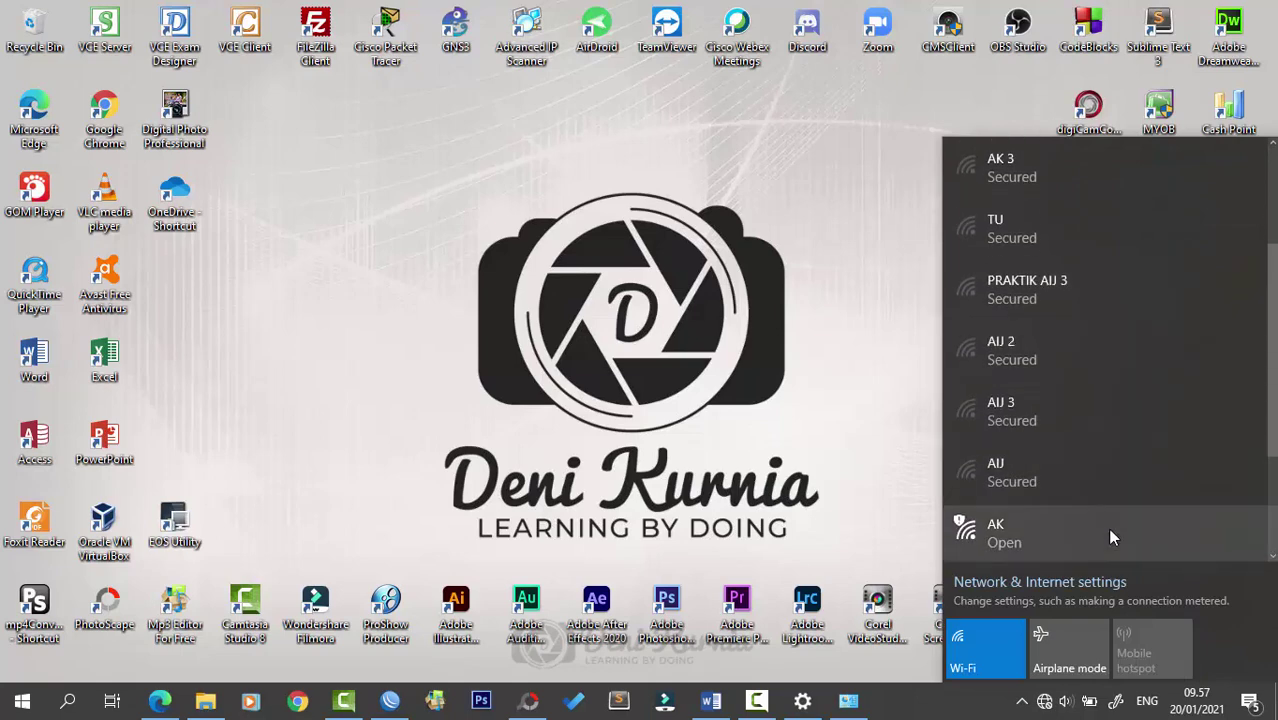
{"action": "left_click", "coordinate": [1108, 529]}
{"action": "left_click", "coordinate": [1195, 541]}
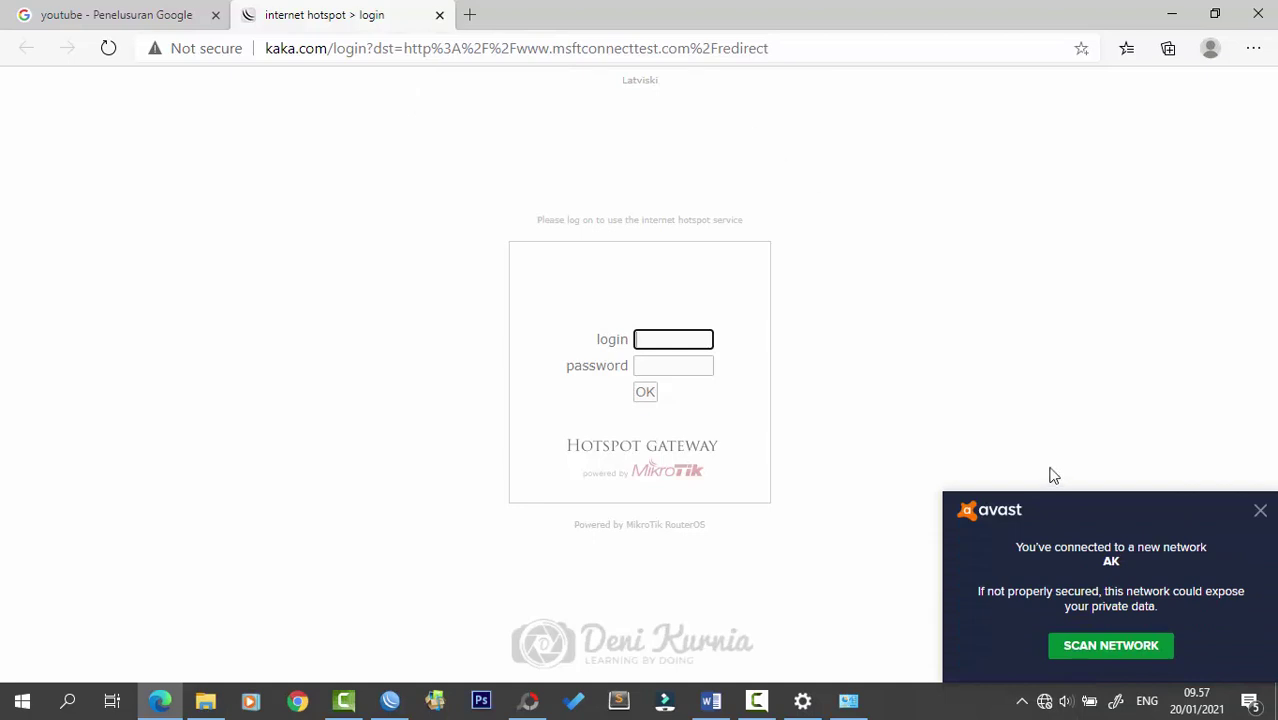
- Dismiss the Avast new-network notification and bring Edge back to full screen
{"action": "left_click", "coordinate": [1259, 511]}
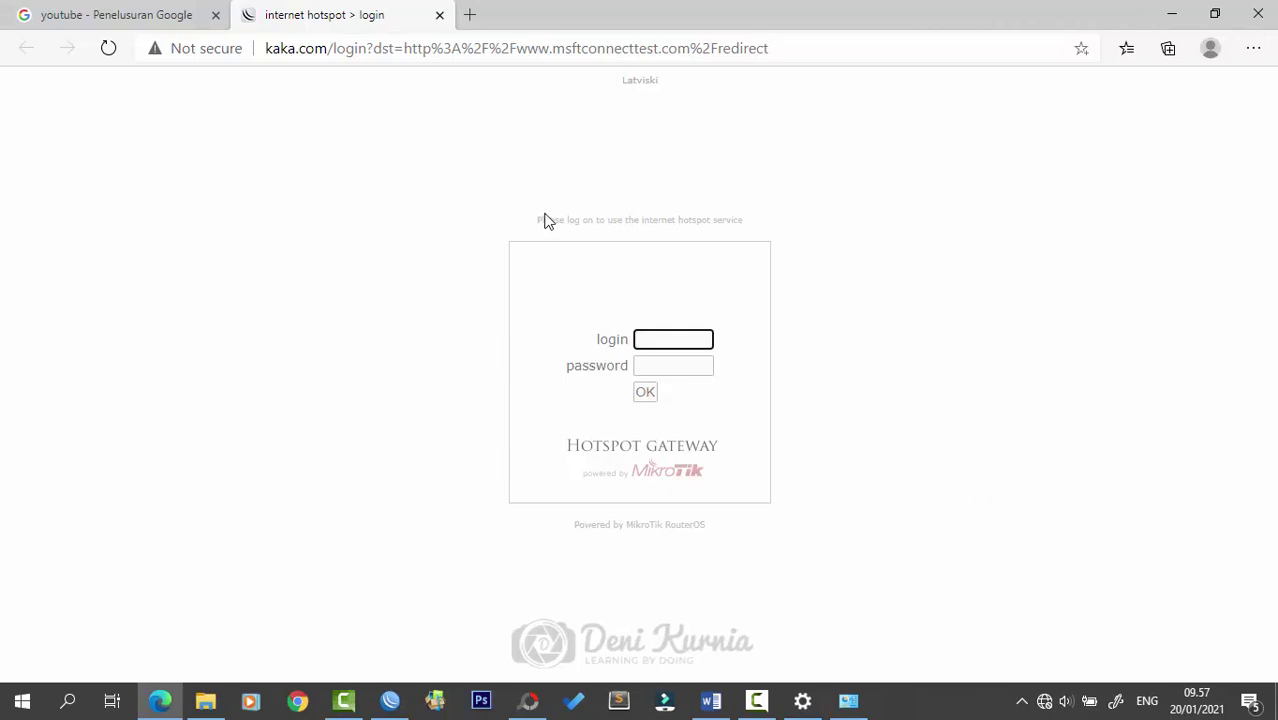
{"action": "left_click", "coordinate": [1044, 700]}
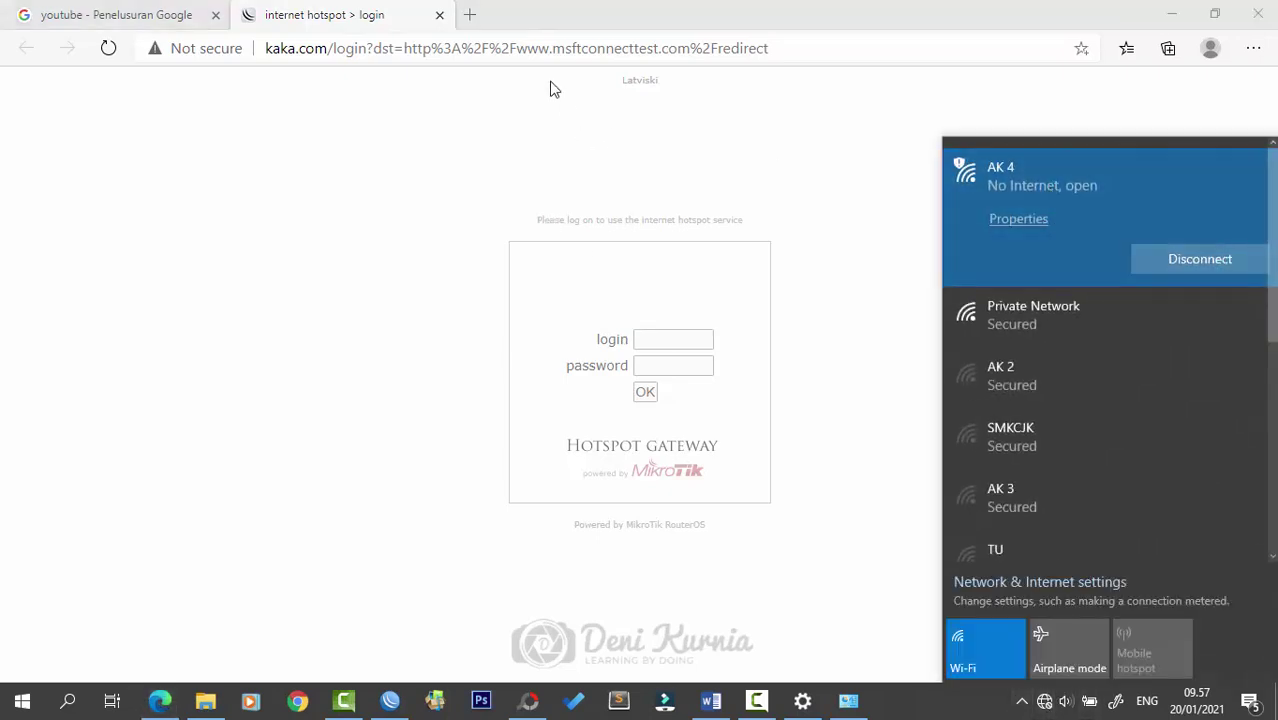
{"action": "double_click", "coordinate": [536, 20]}
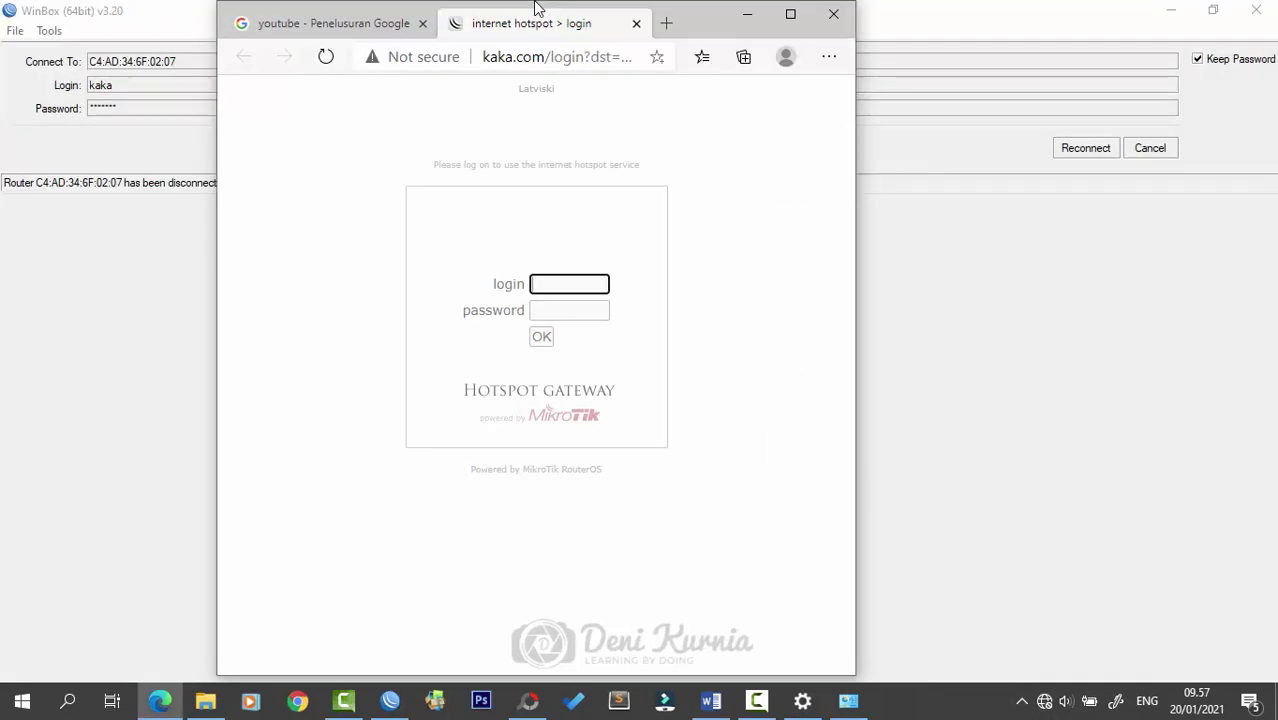
{"action": "left_click", "coordinate": [791, 15]}
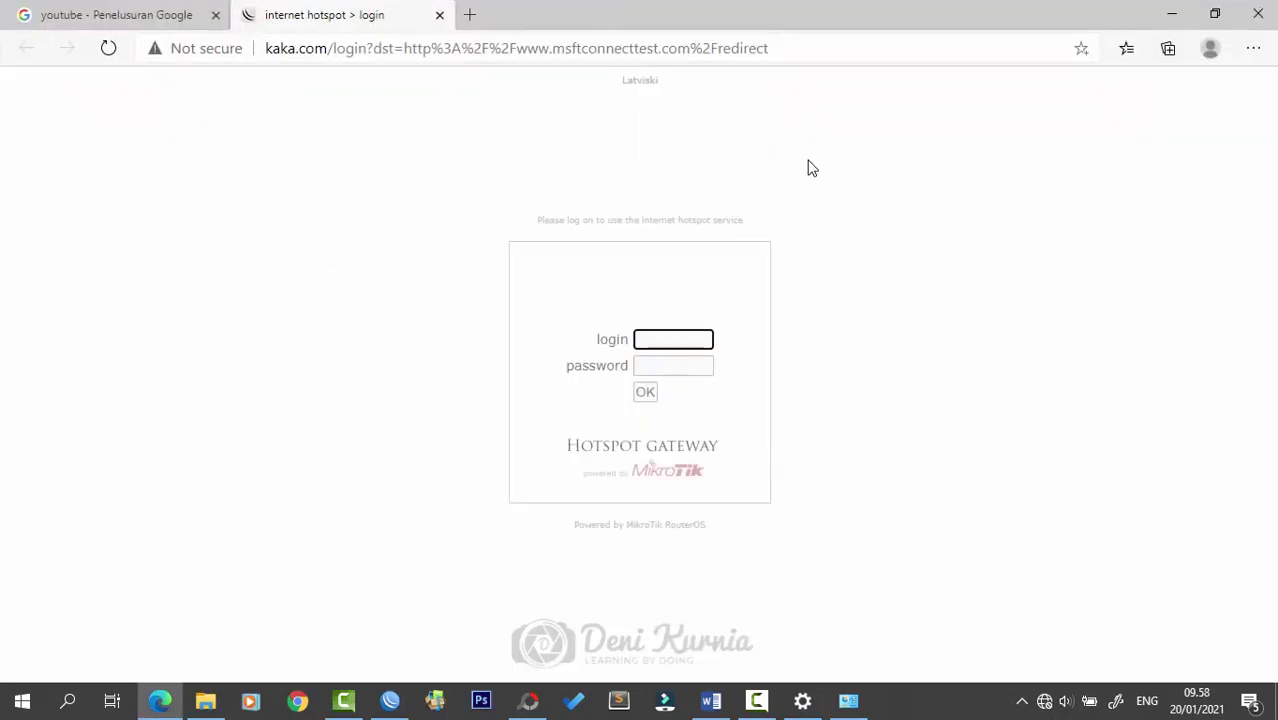
- Submit the hotspot login form empty so it reloads at kaka.com/login, then add a new tab
{"action": "left_click", "coordinate": [702, 341]}
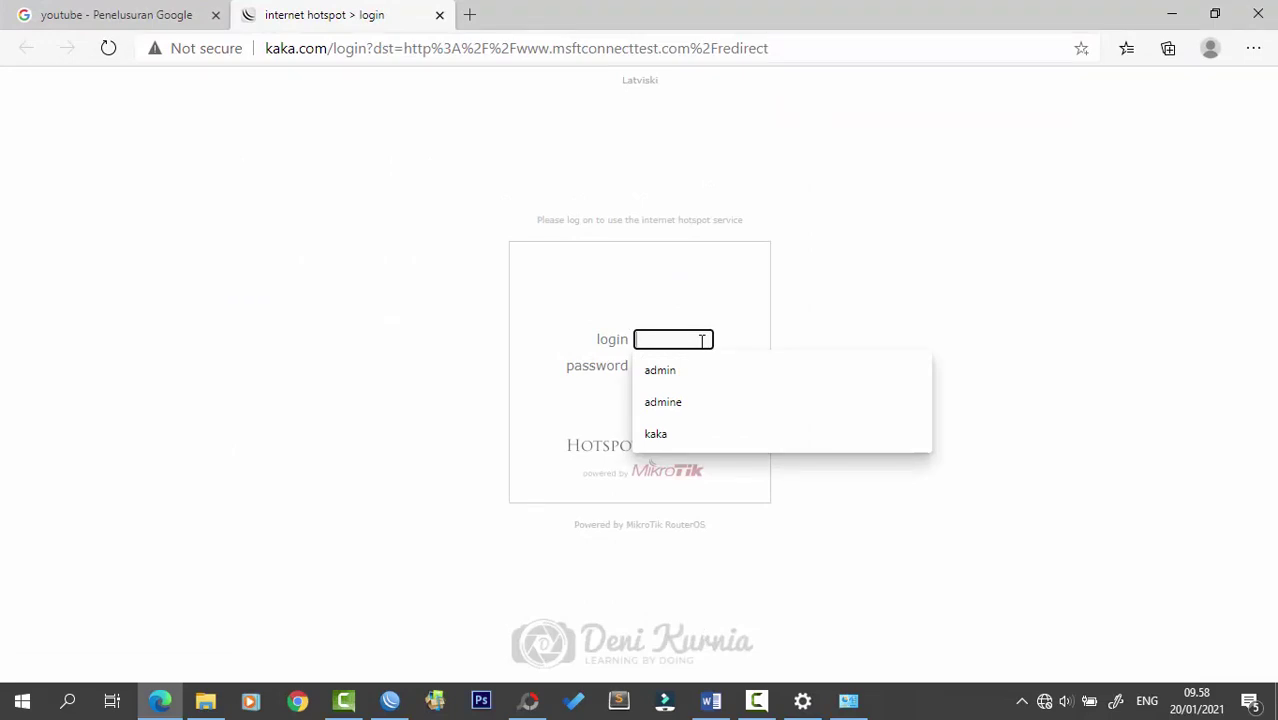
{"action": "left_click", "coordinate": [919, 298]}
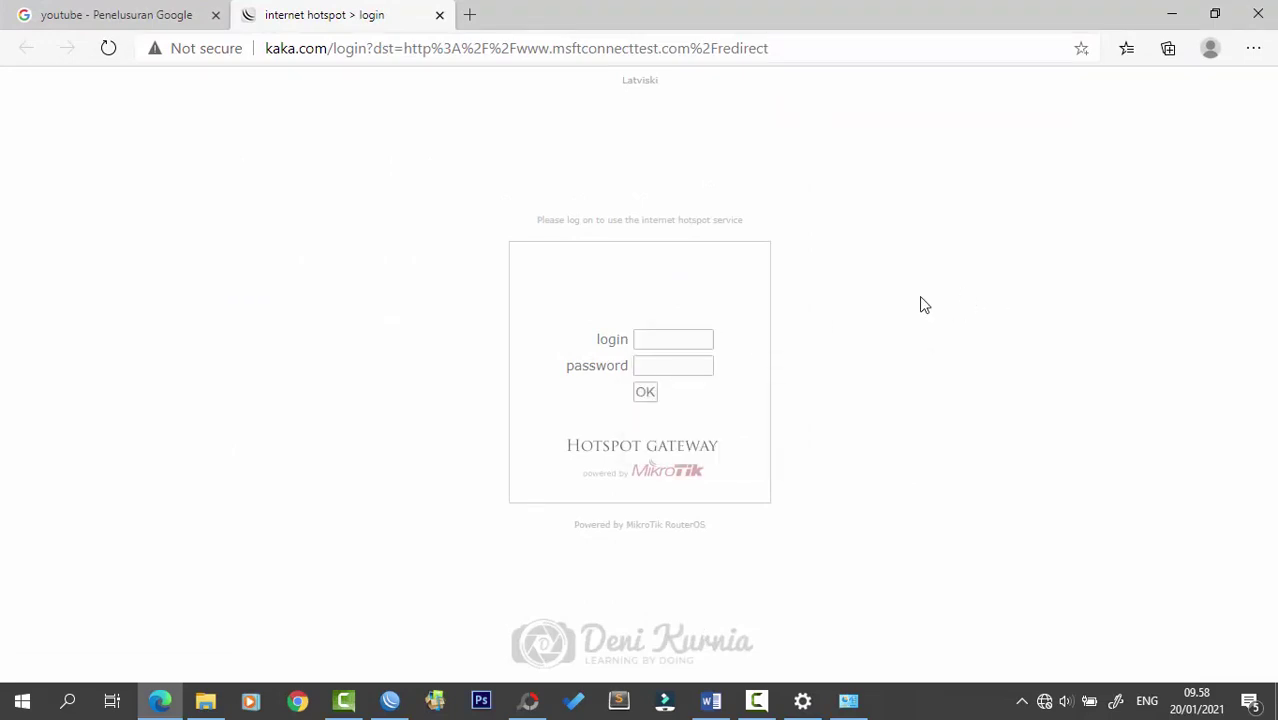
{"action": "left_click", "coordinate": [694, 339]}
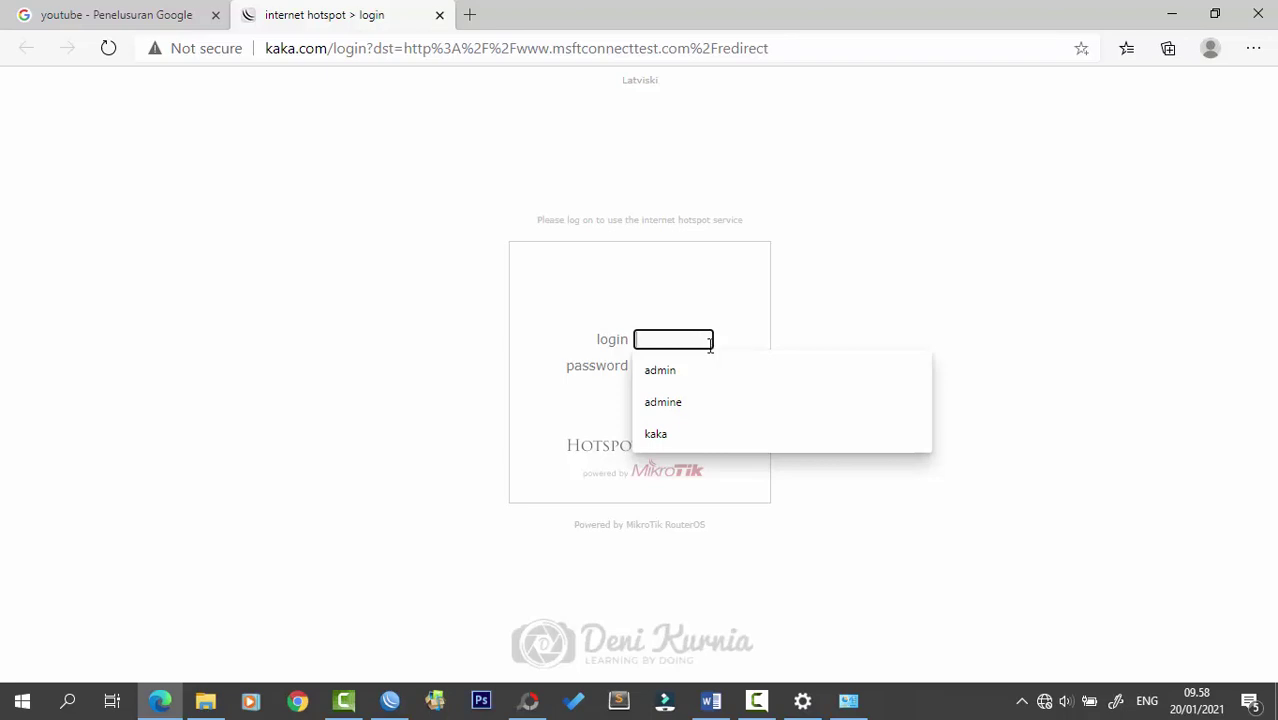
{"action": "left_click", "coordinate": [845, 290]}
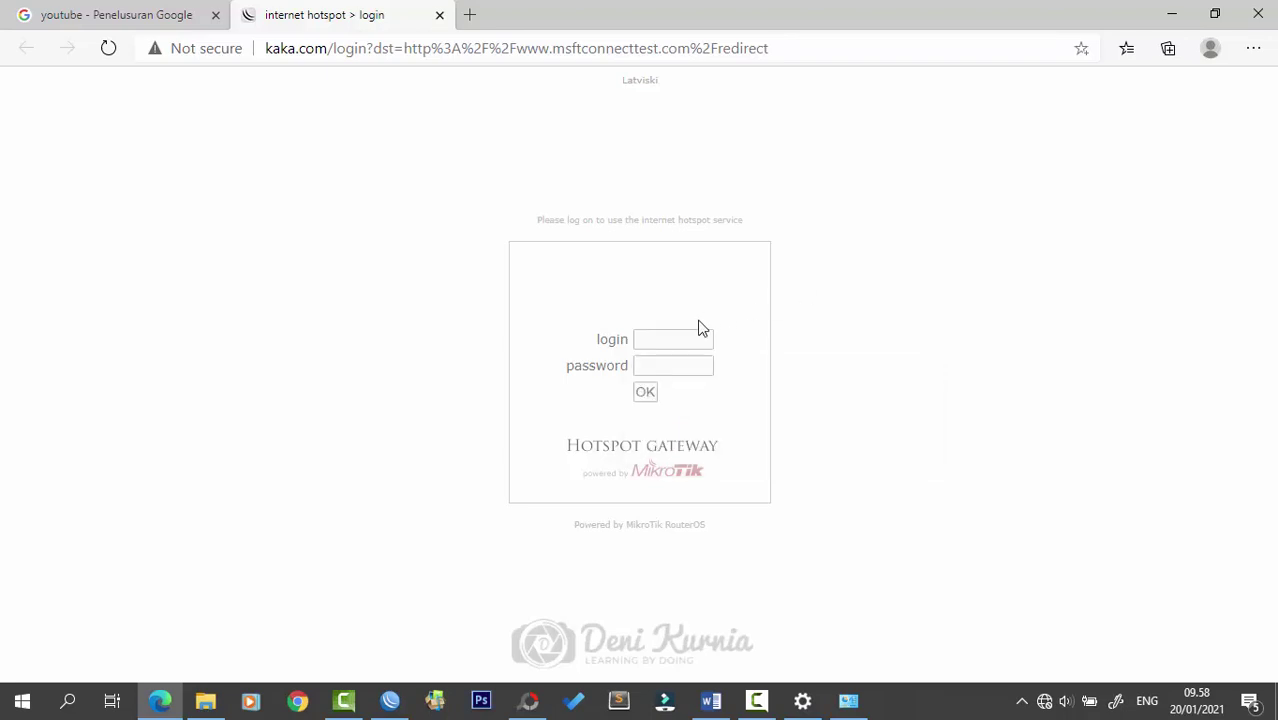
{"action": "left_click", "coordinate": [645, 393]}
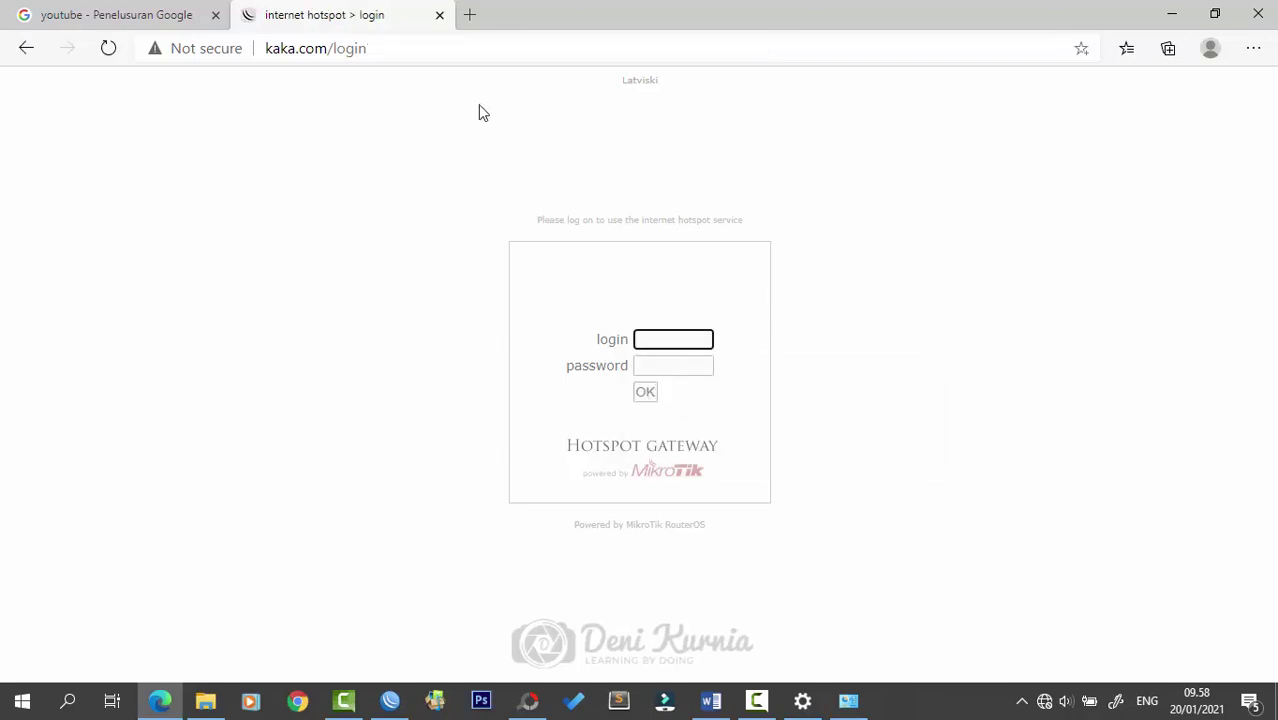
{"action": "left_click", "coordinate": [472, 15]}
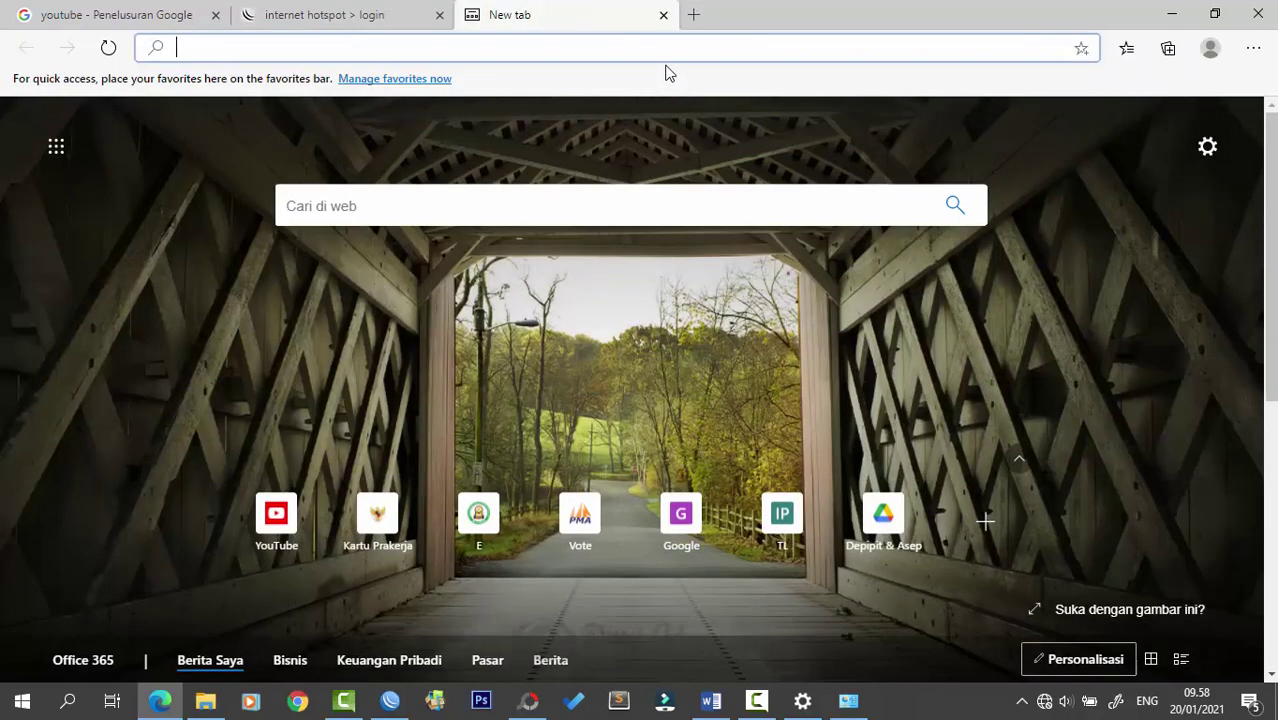
- Try youtube.com, then log in to the hotspot with the saved username and password
{"action": "type", "text": "youtube.com"}
{"action": "key", "text": "Return"}
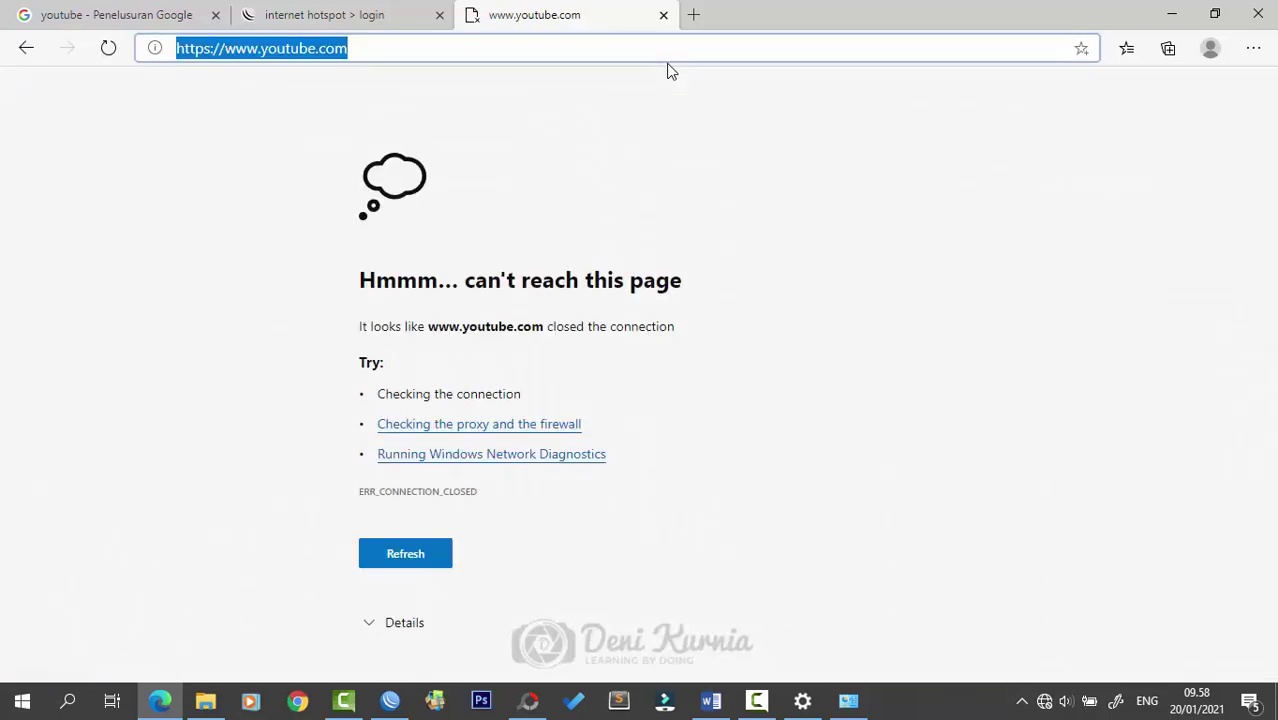
{"action": "left_click", "coordinate": [375, 10]}
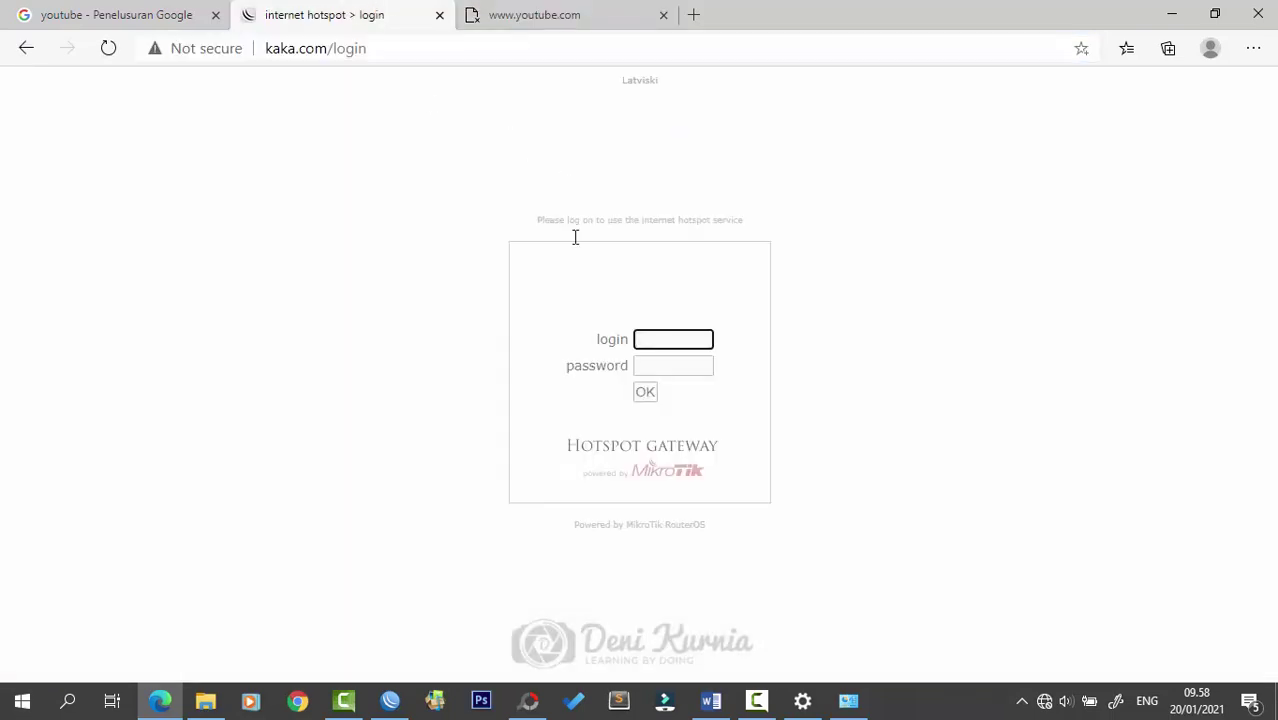
{"action": "left_click", "coordinate": [665, 342]}
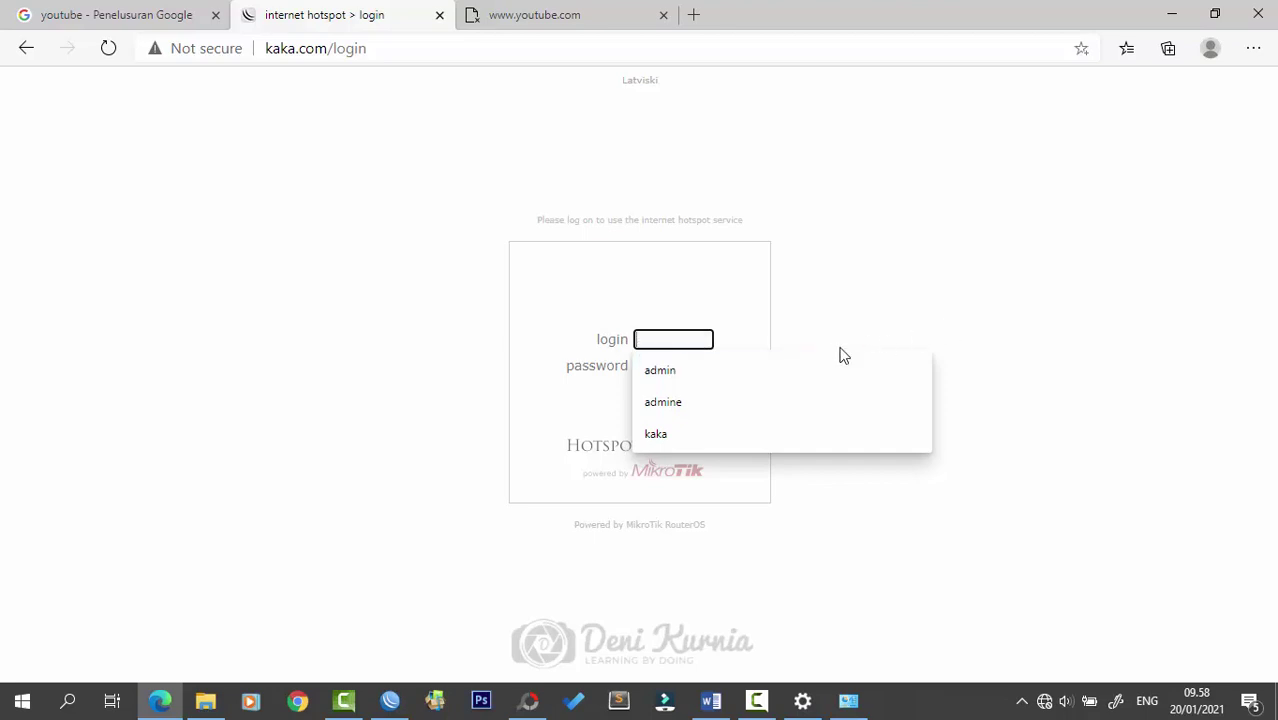
{"action": "left_click", "coordinate": [705, 371]}
{"action": "left_click", "coordinate": [642, 366]}
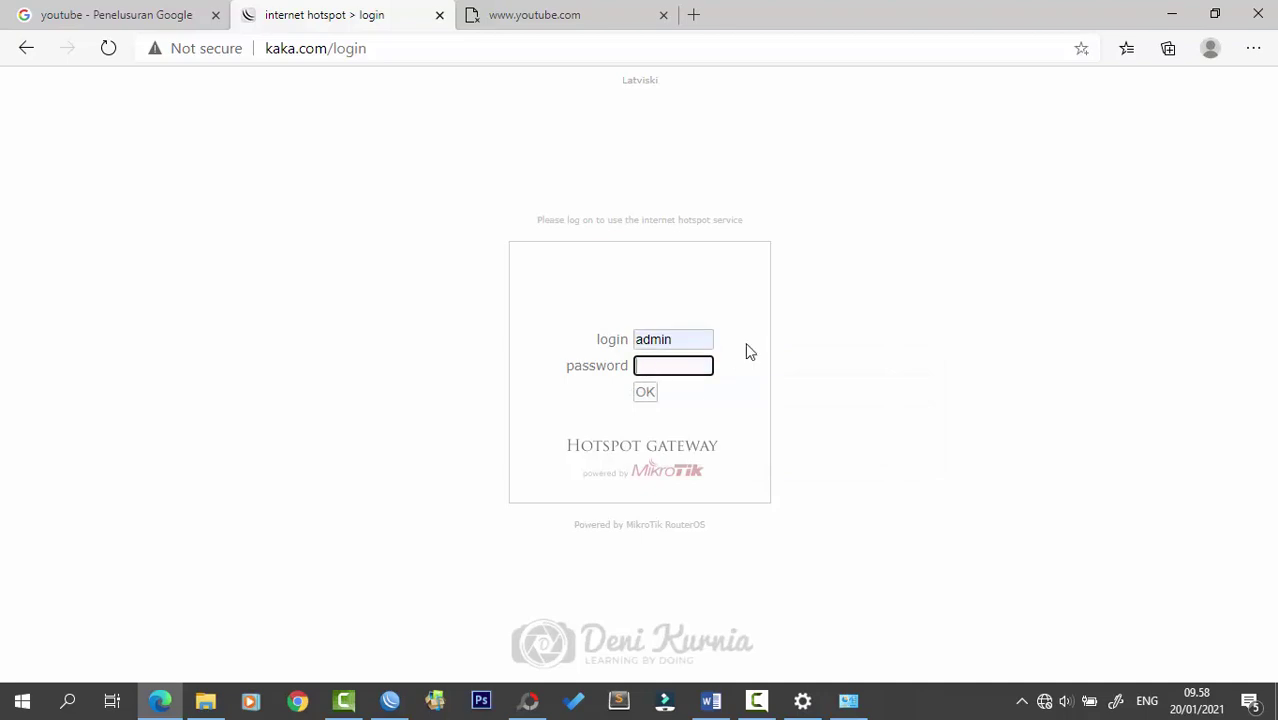
{"action": "left_click", "coordinate": [645, 393]}
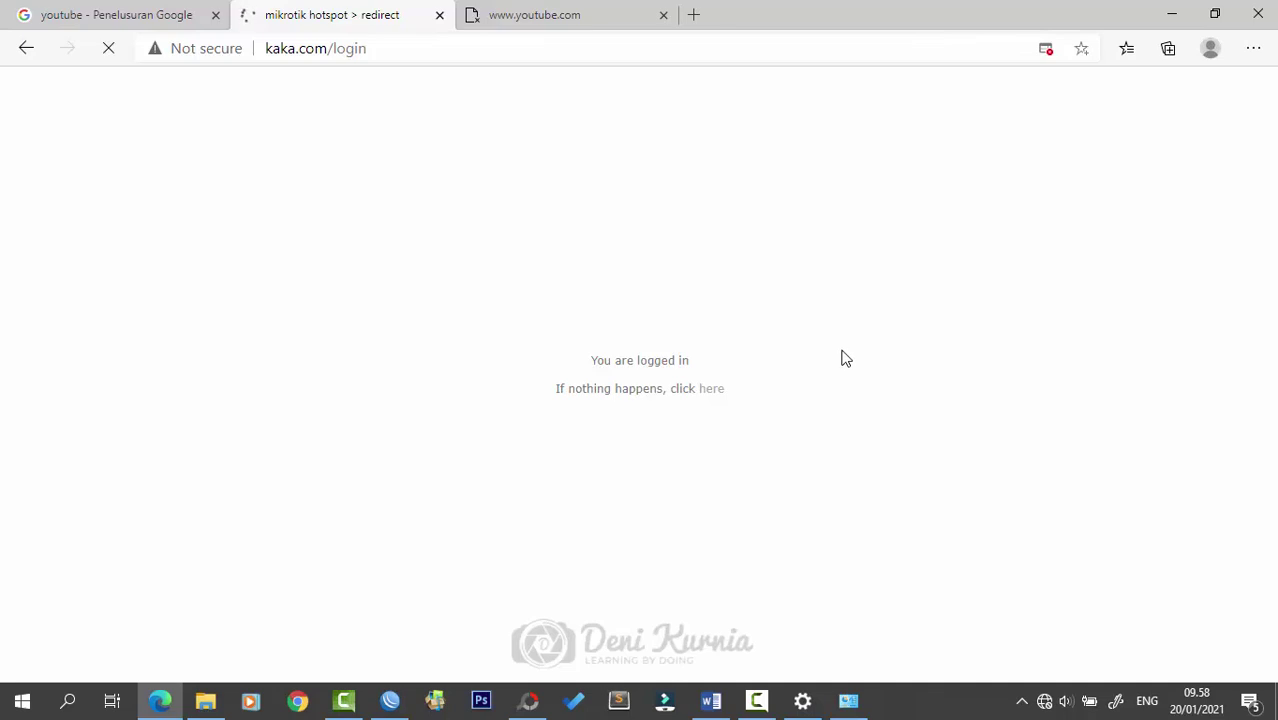
{"action": "left_click", "coordinate": [540, 12]}
{"action": "left_click", "coordinate": [705, 43]}
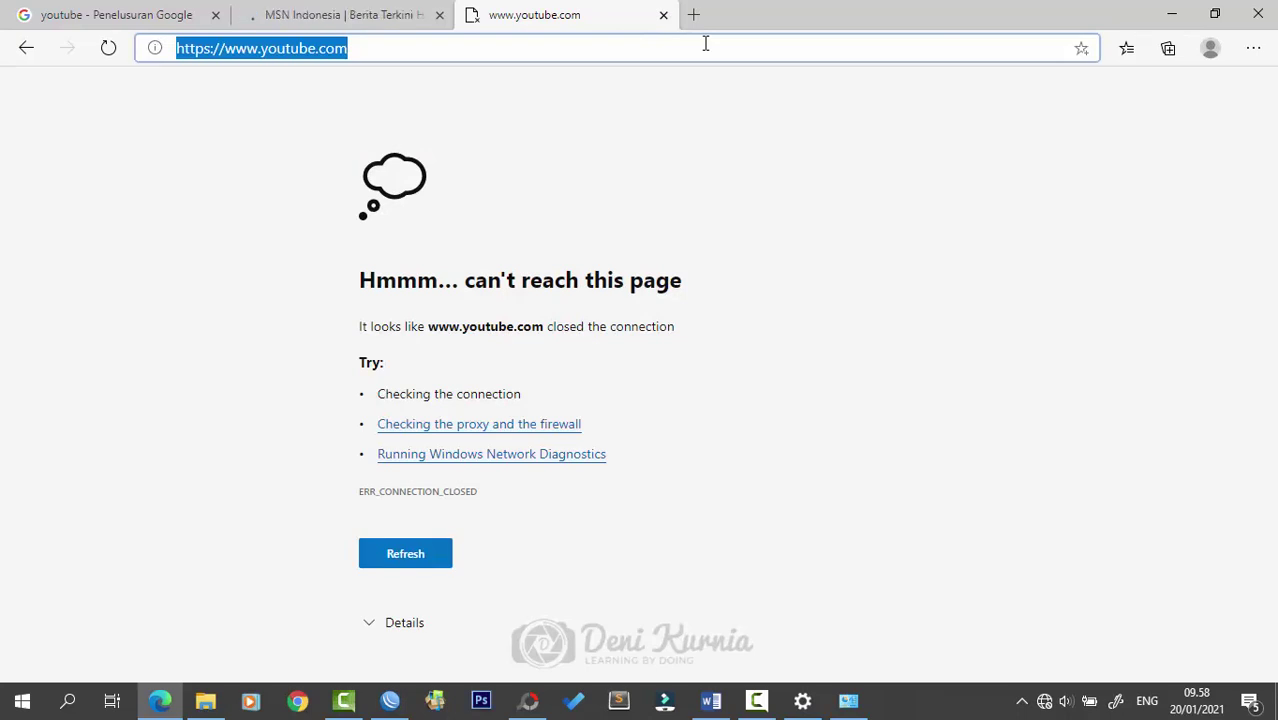
{"action": "key", "text": "Return"}
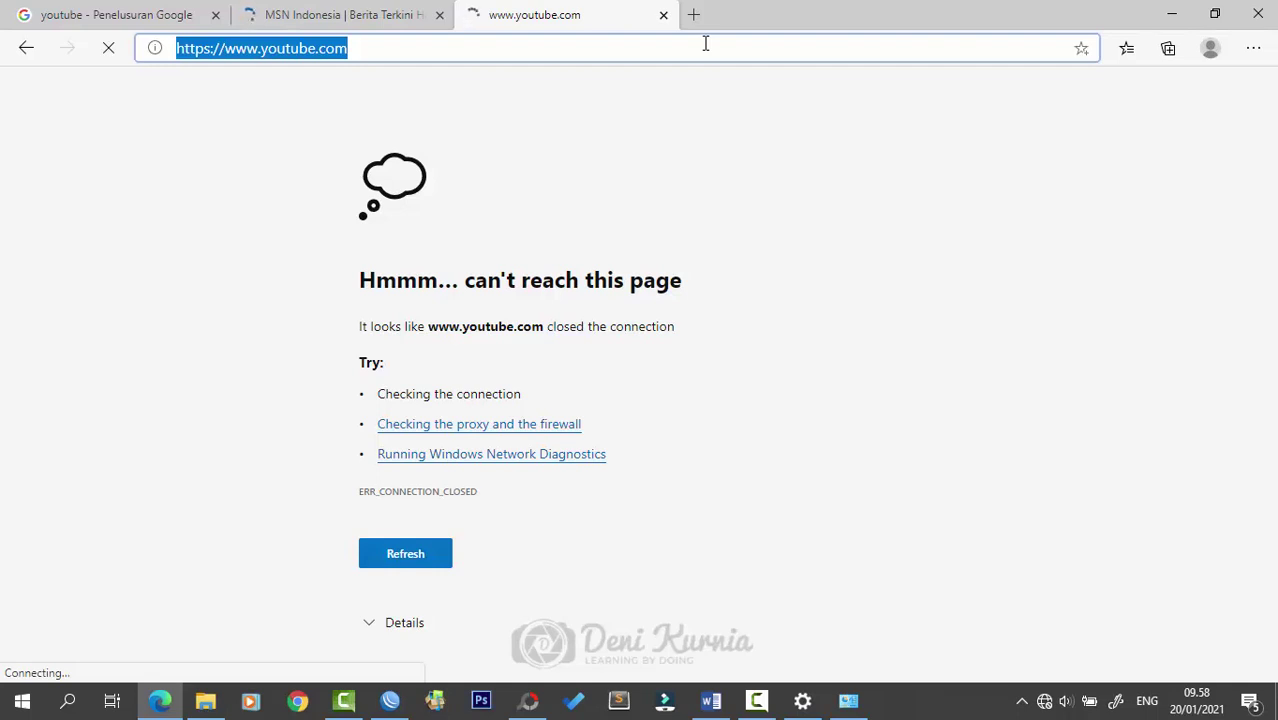
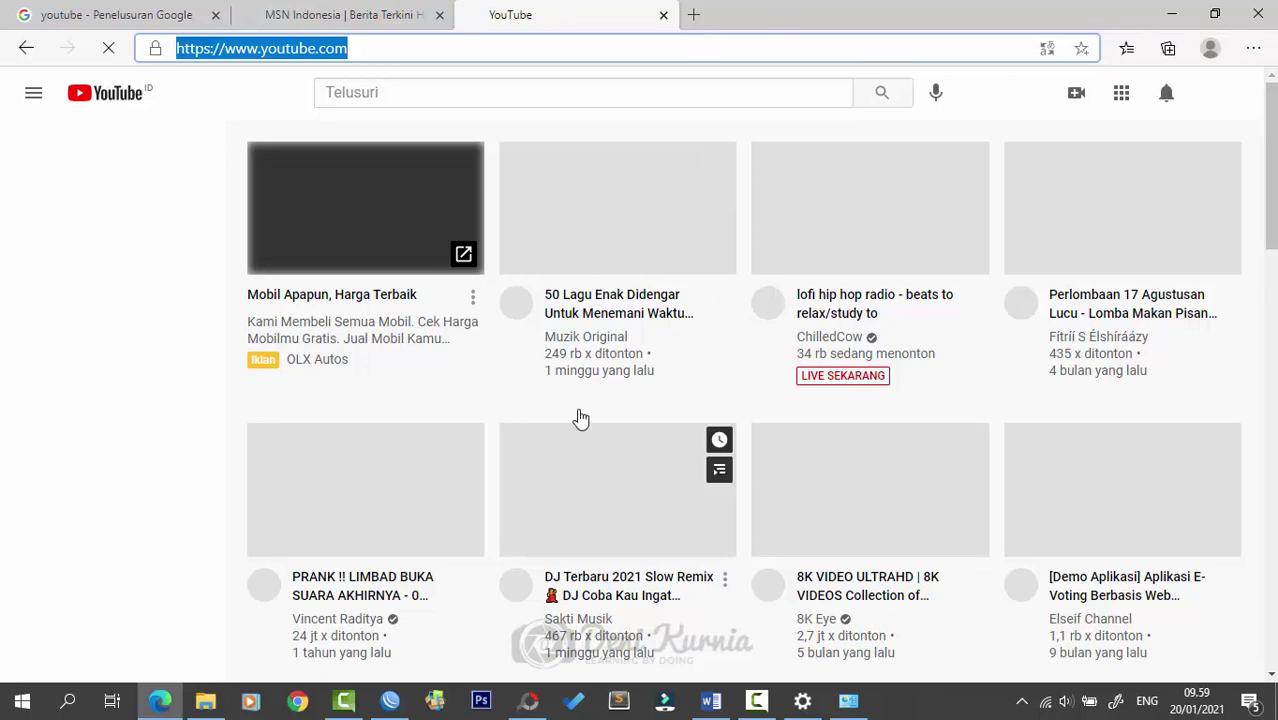
- Minimize the Edge window showing YouTube to reveal WinBox behind it
{"action": "left_click", "coordinate": [1171, 14]}
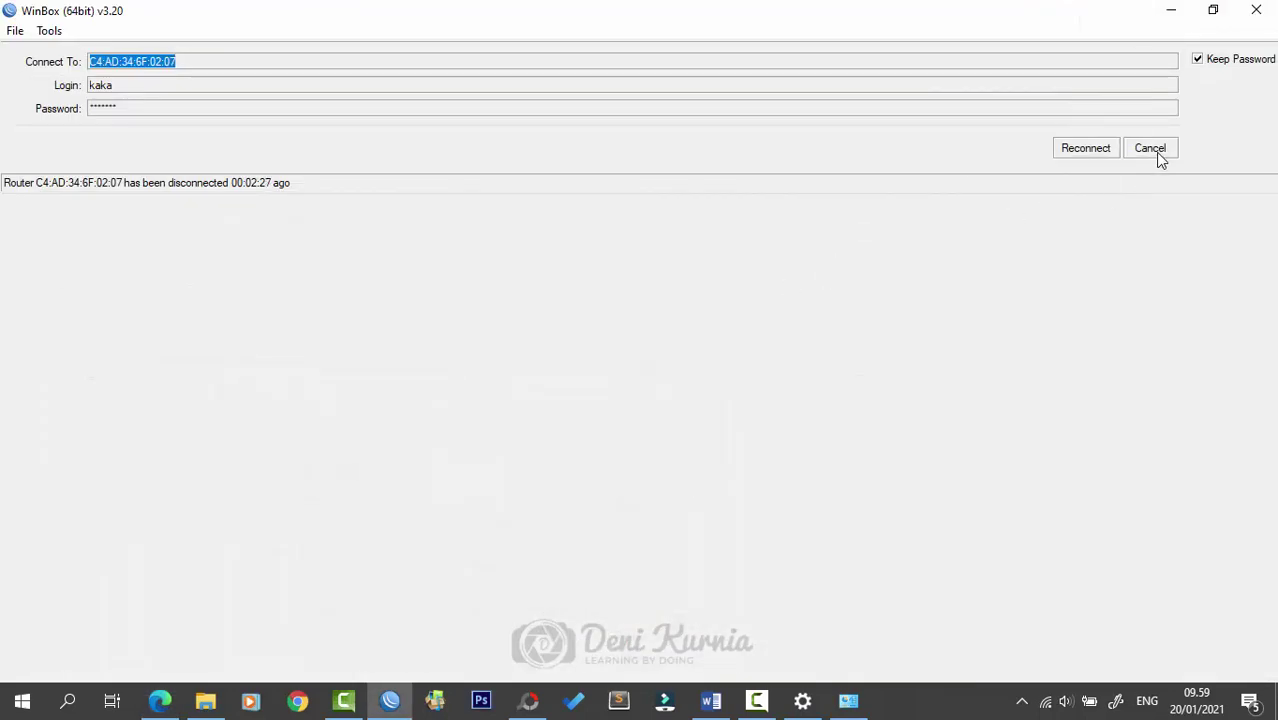
- Cancel the stalled WinBox reconnection and return to the WinBox login window
{"action": "left_click", "coordinate": [1160, 160]}
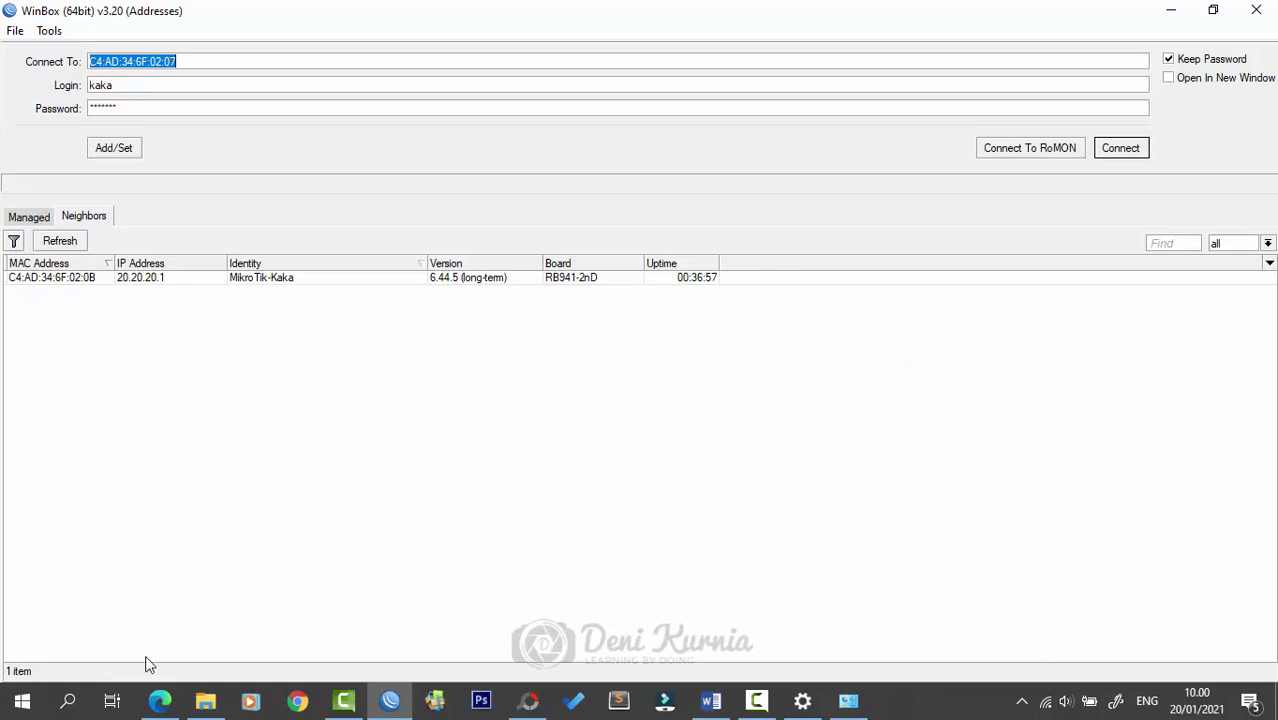
{"action": "left_click", "coordinate": [205, 703]}
{"action": "left_click", "coordinate": [390, 701]}
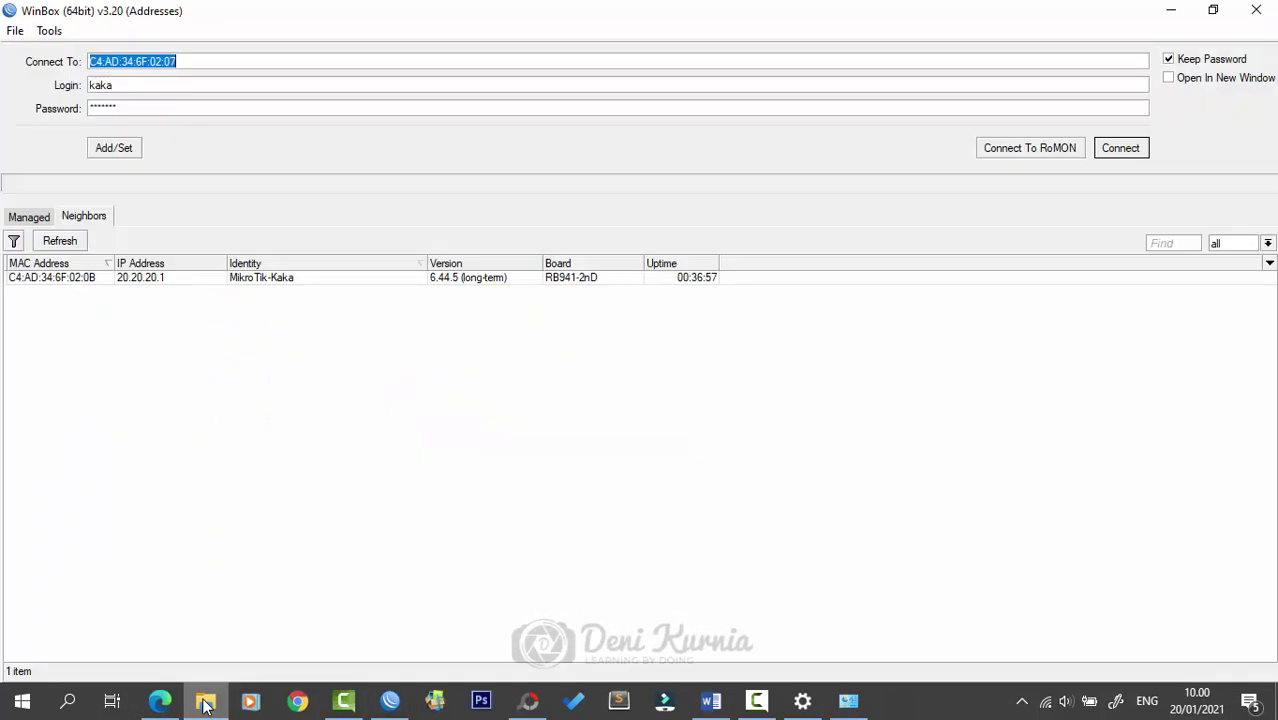
- Open the Windows Wi-Fi network list and scroll through the available networks
{"action": "left_click", "coordinate": [1053, 700]}
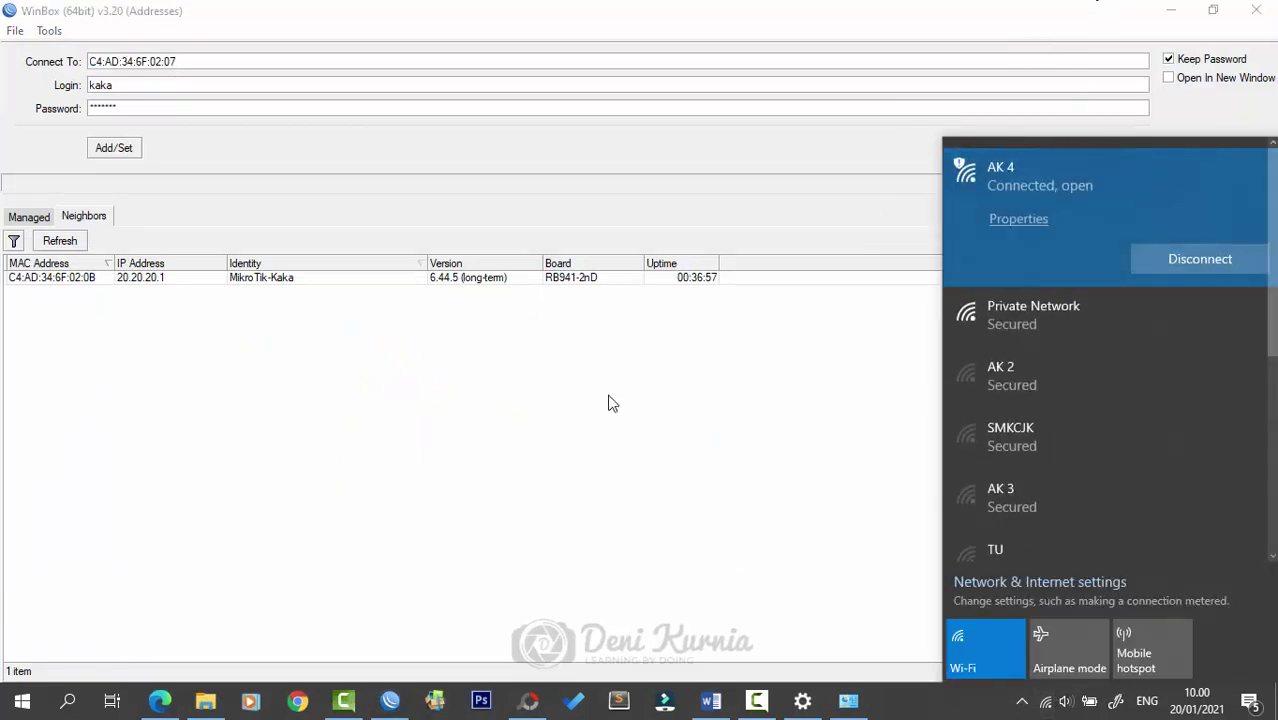
{"action": "scroll", "coordinate": [1076, 432], "scroll_direction": "down", "scroll_amount": 1}
{"action": "scroll", "coordinate": [1076, 450], "scroll_direction": "down", "scroll_amount": 6}
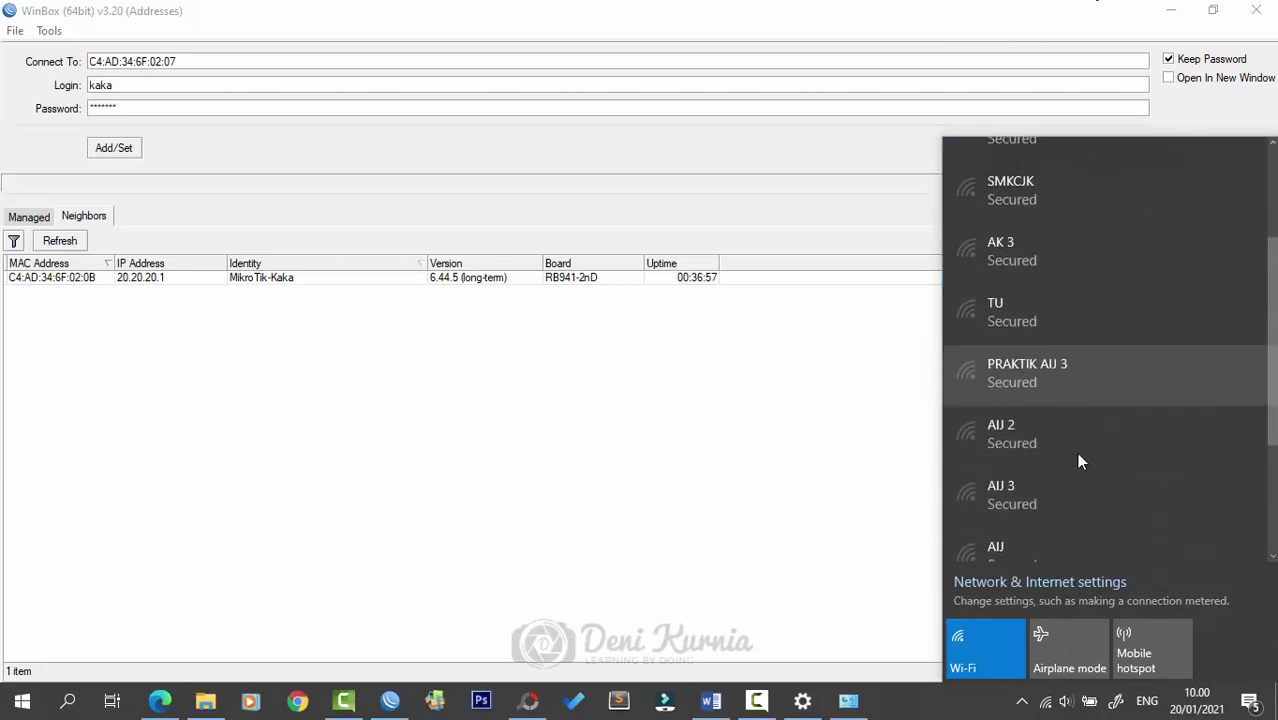
- Enable the Ethernet 2 adapter from the Network & Internet adapter options
{"action": "left_click", "coordinate": [1017, 588]}
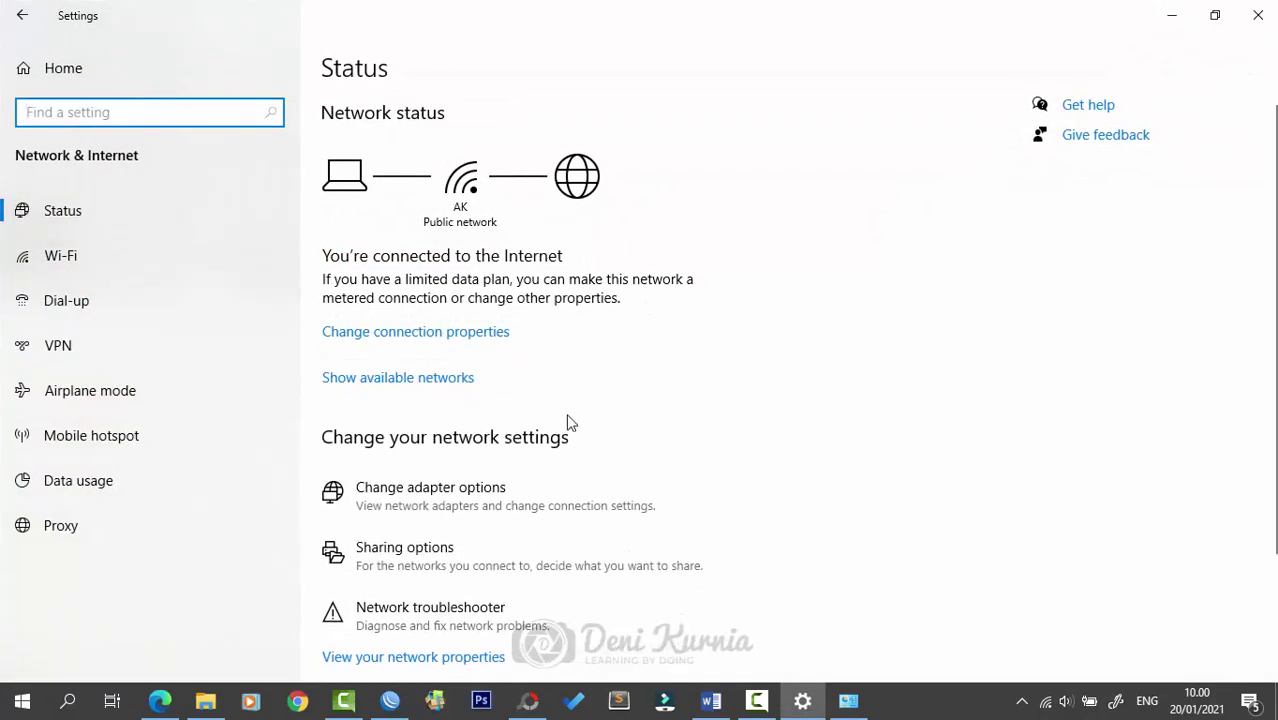
{"action": "left_click", "coordinate": [439, 488]}
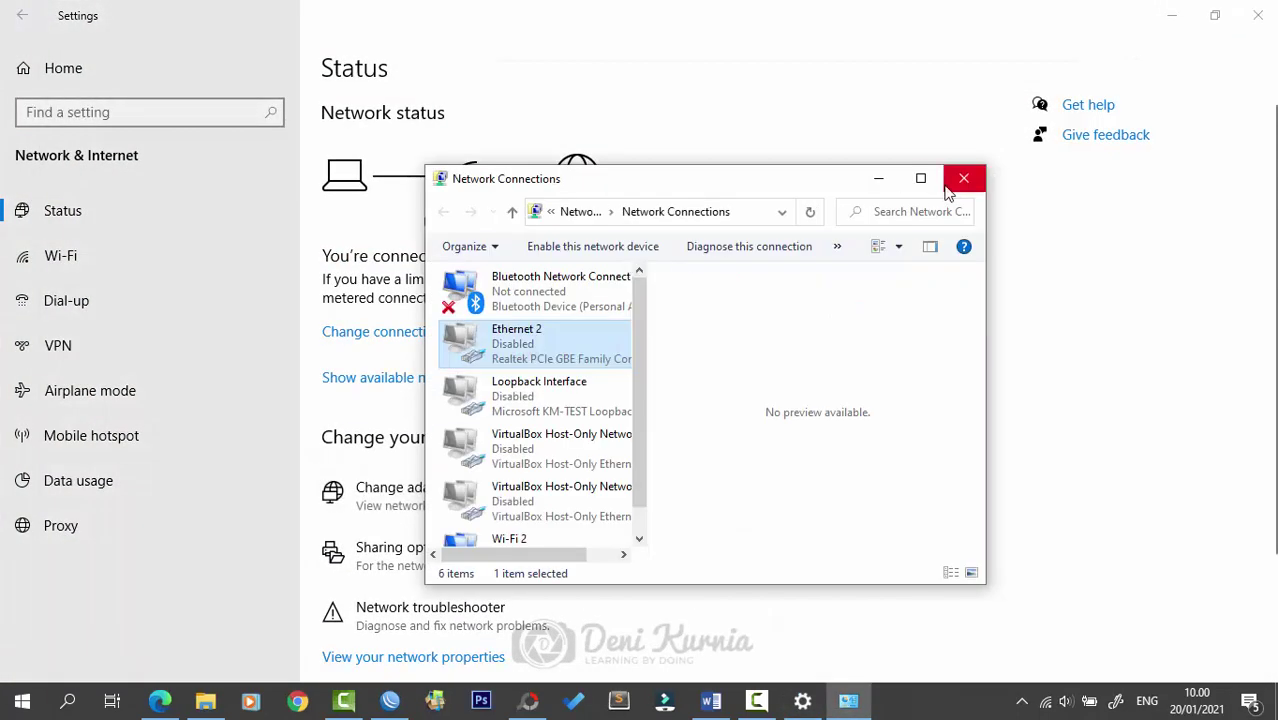
{"action": "left_click", "coordinate": [921, 178]}
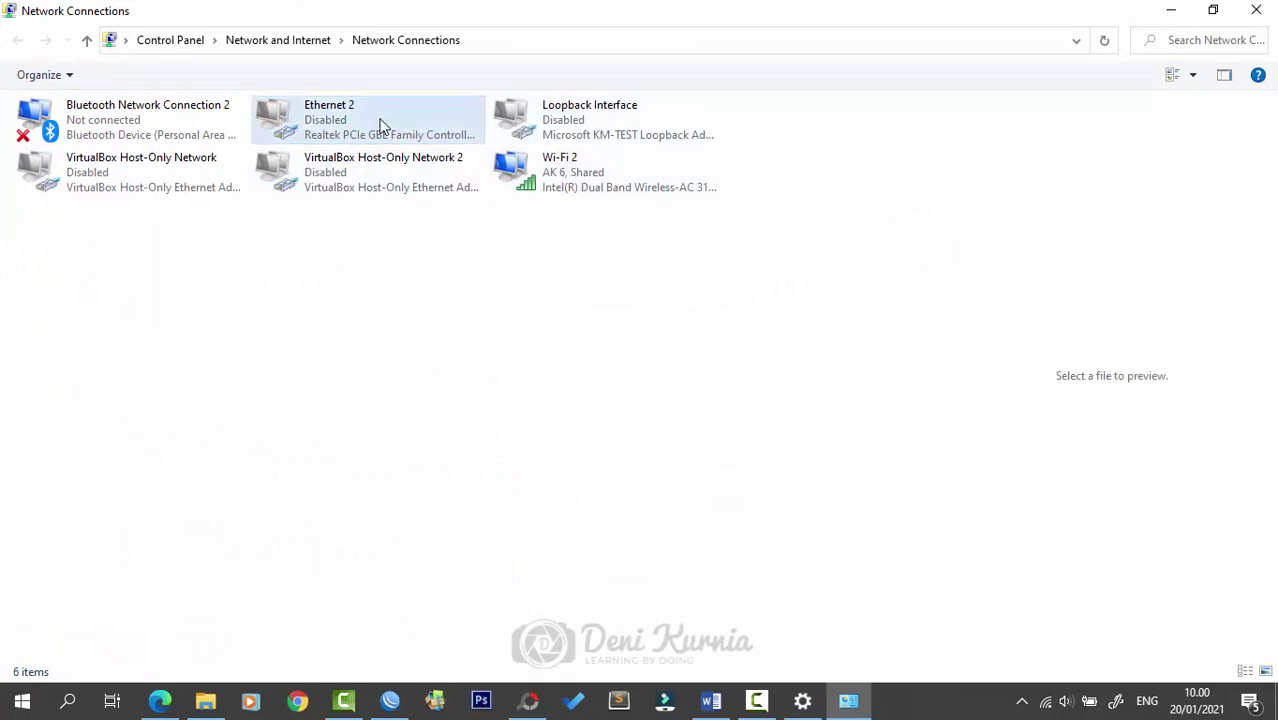
{"action": "double_click", "coordinate": [382, 131]}
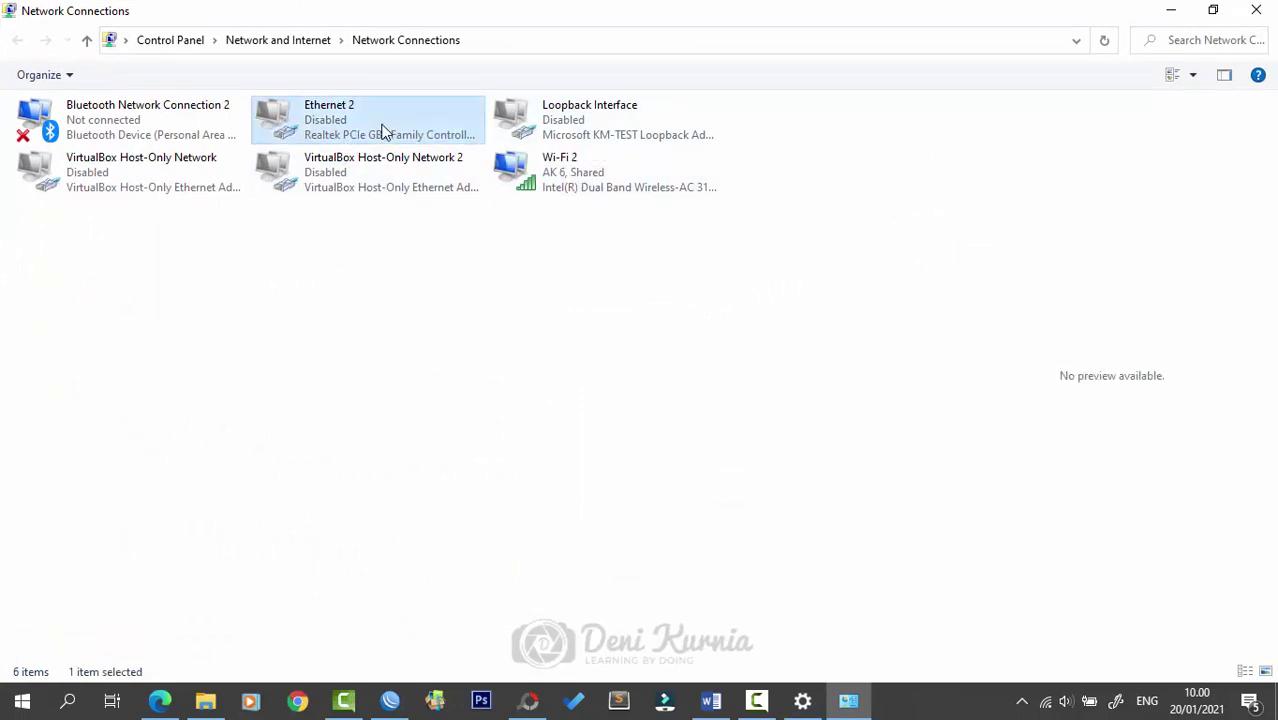
- Back in WinBox, refresh the neighbor list so MikroTik-Kaka appears at 10.10.10.1
{"action": "left_click", "coordinate": [1172, 10]}
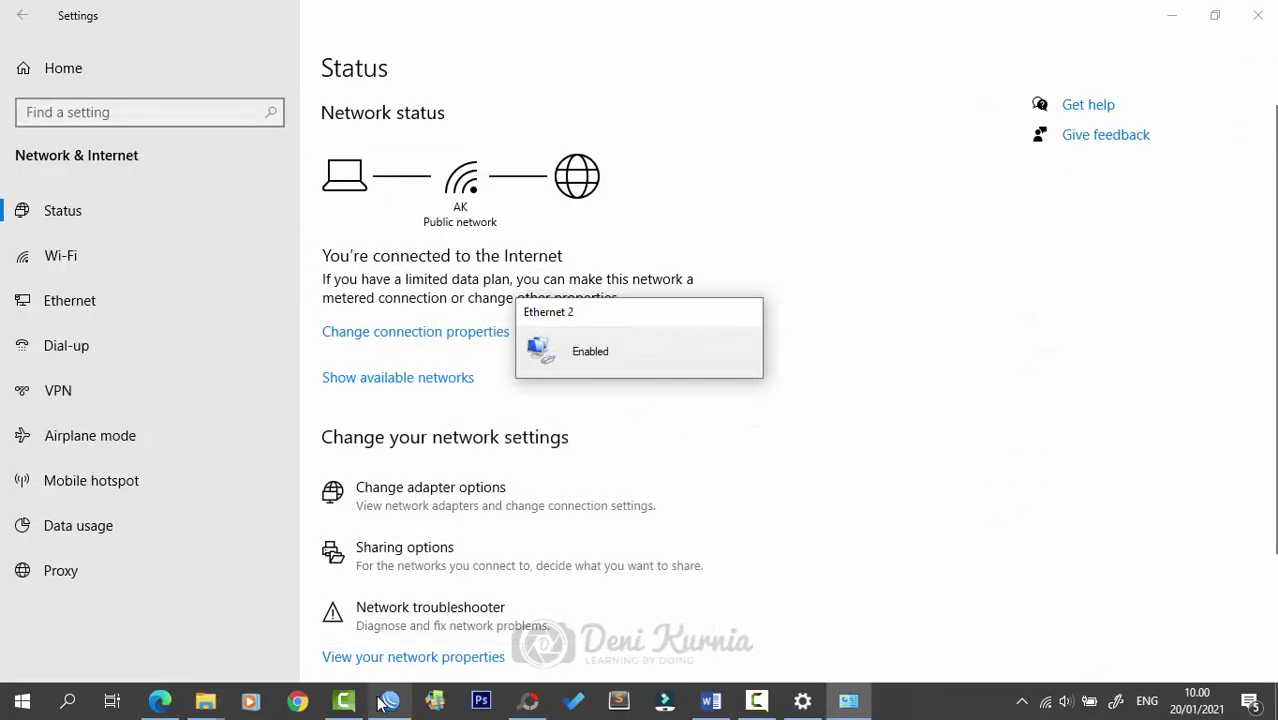
{"action": "left_click", "coordinate": [390, 700]}
{"action": "left_click", "coordinate": [78, 241]}
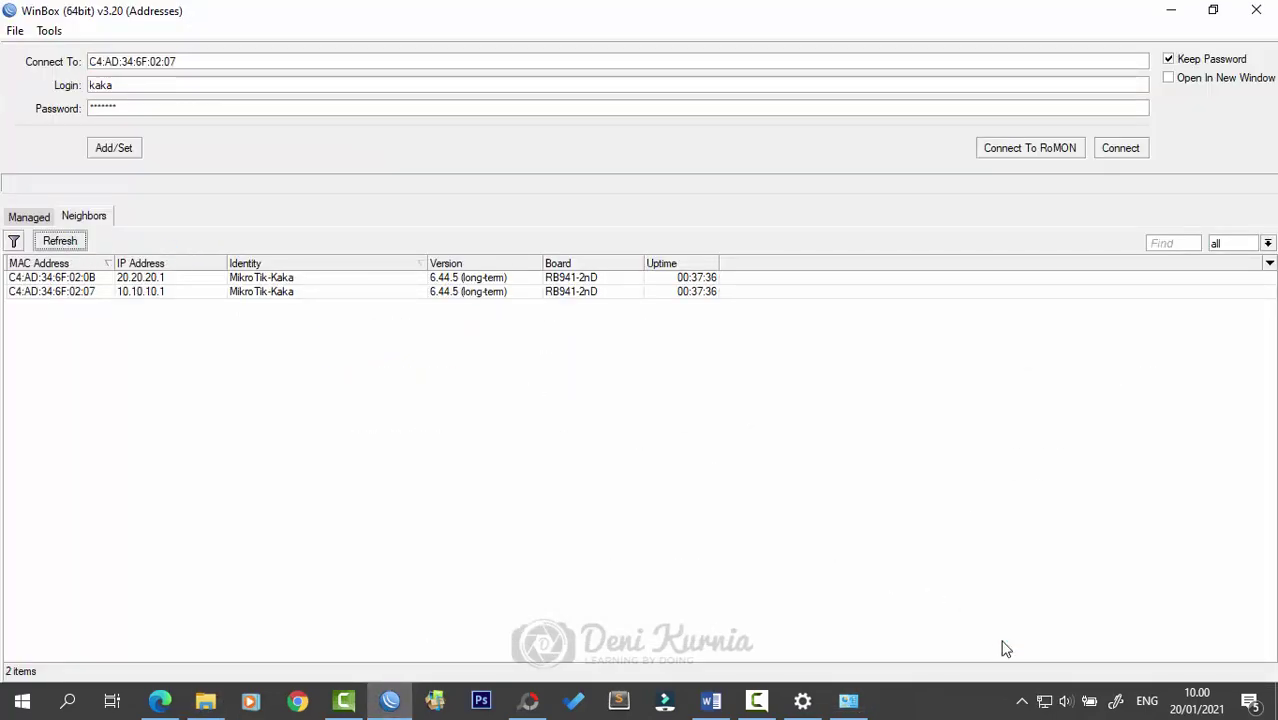
- Disconnect from the AK 4 Wi-Fi network
{"action": "left_click", "coordinate": [1044, 700]}
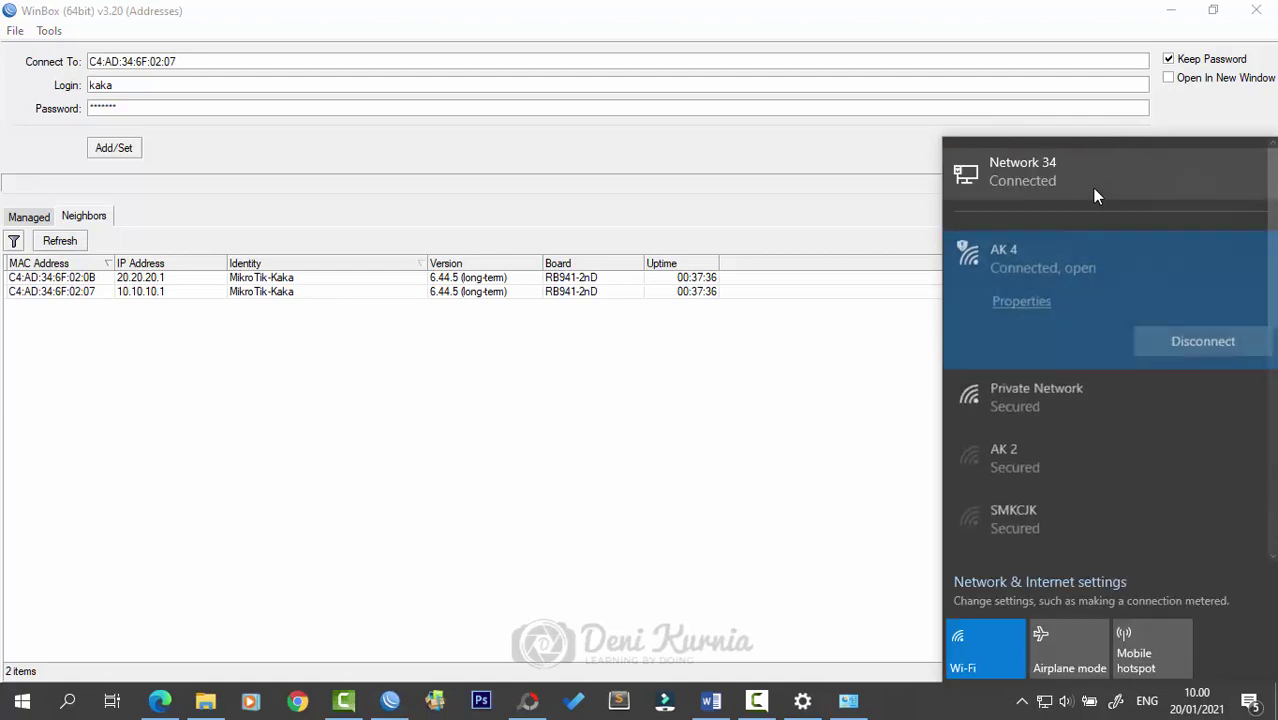
{"action": "left_click", "coordinate": [1200, 340]}
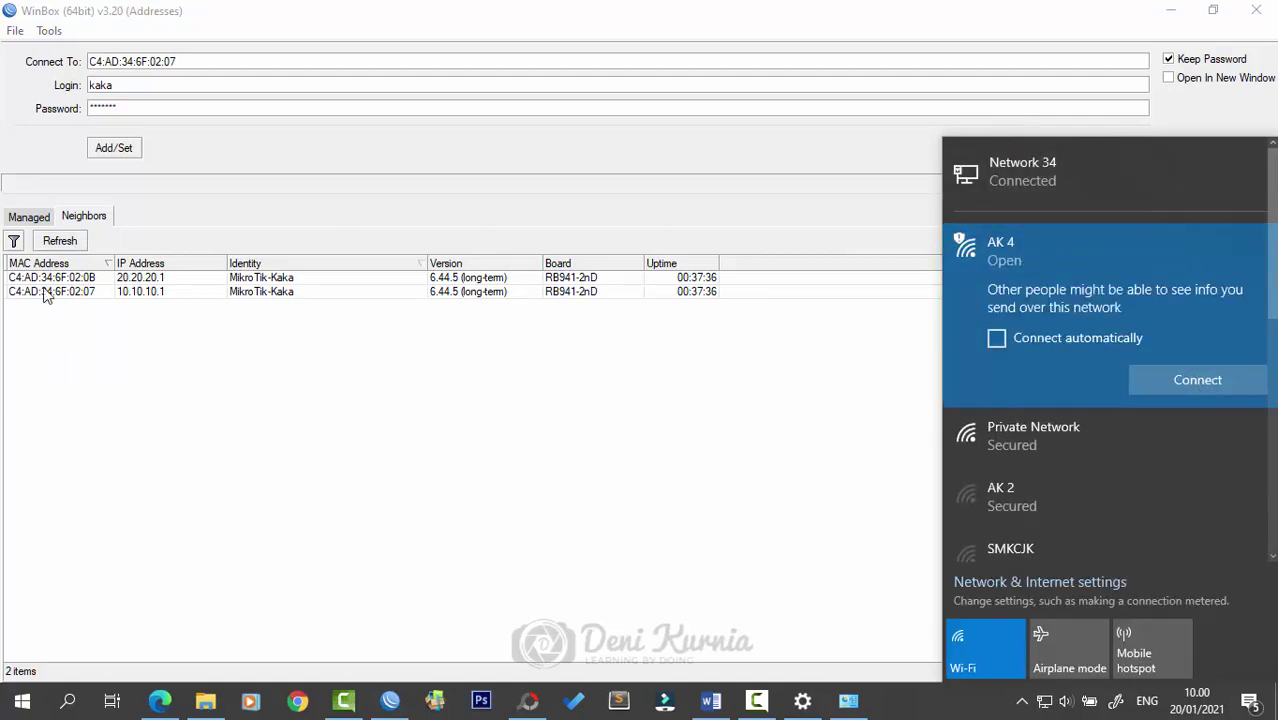
{"action": "left_click", "coordinate": [61, 243]}
- Connect WinBox to the MikroTik-Kaka router at 10.10.10.1 and maximize the session window
{"action": "left_click", "coordinate": [74, 277]}
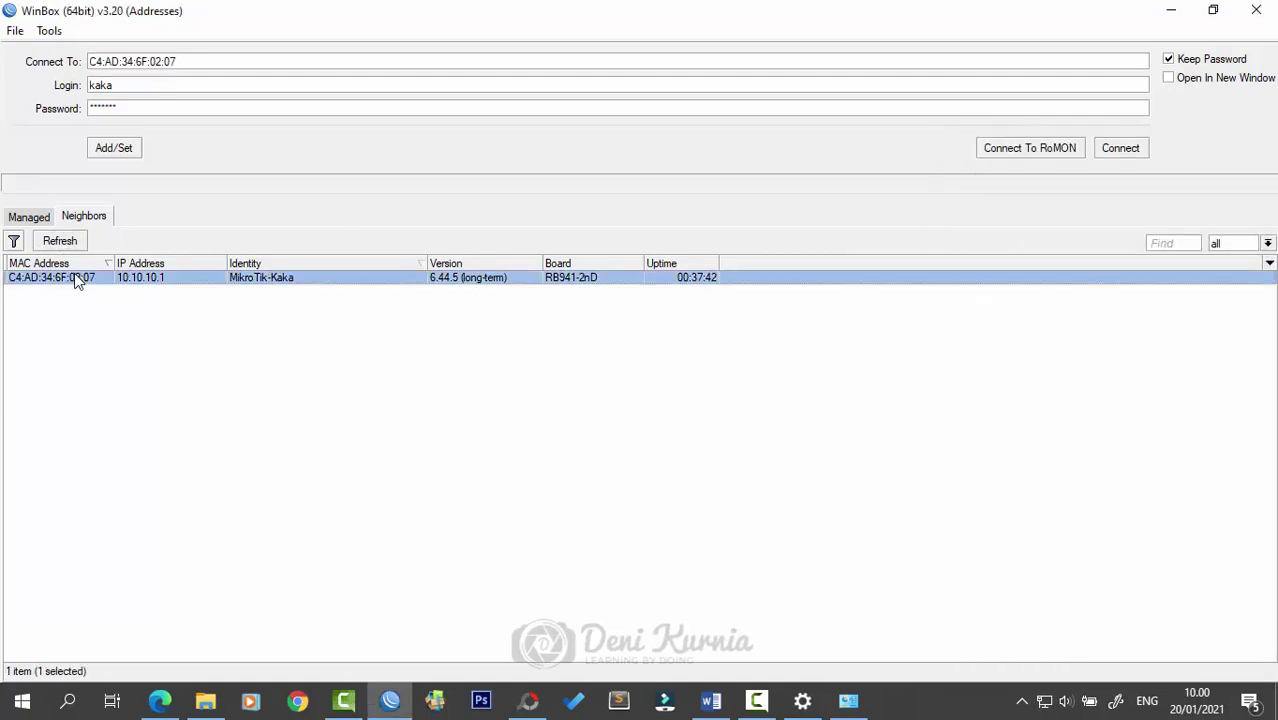
{"action": "left_click", "coordinate": [1138, 151]}
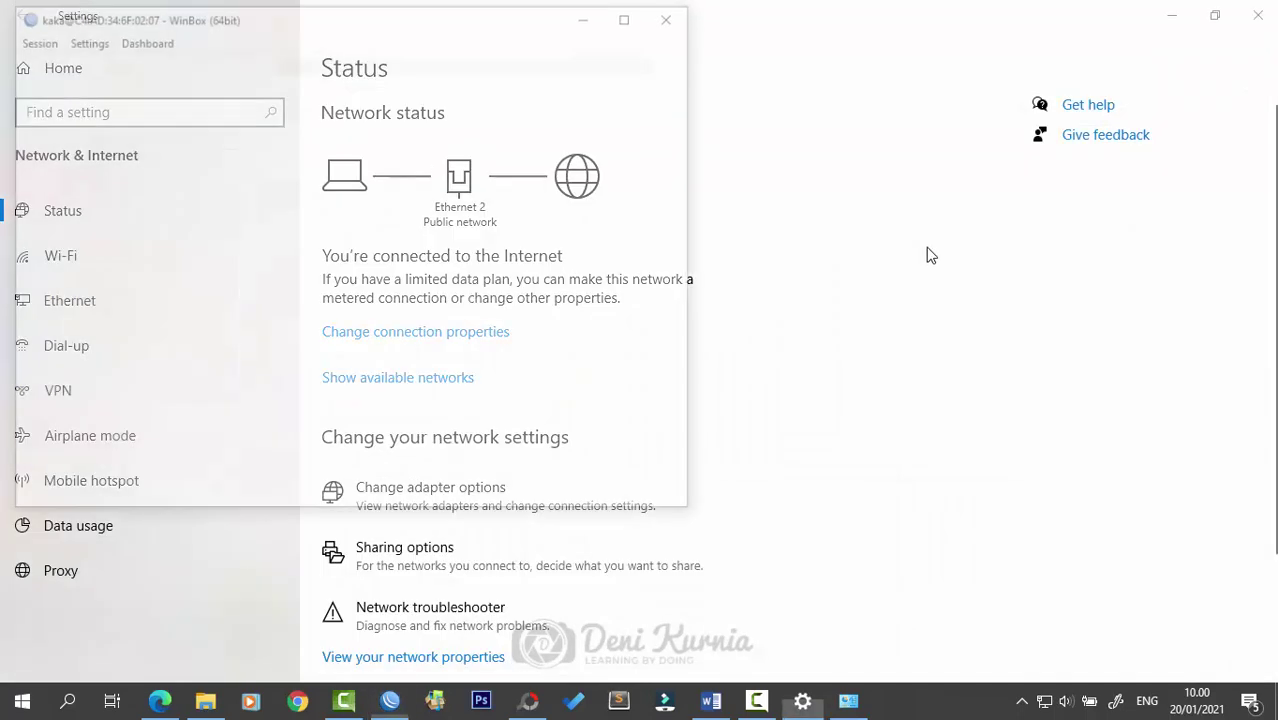
{"action": "left_click", "coordinate": [632, 14]}
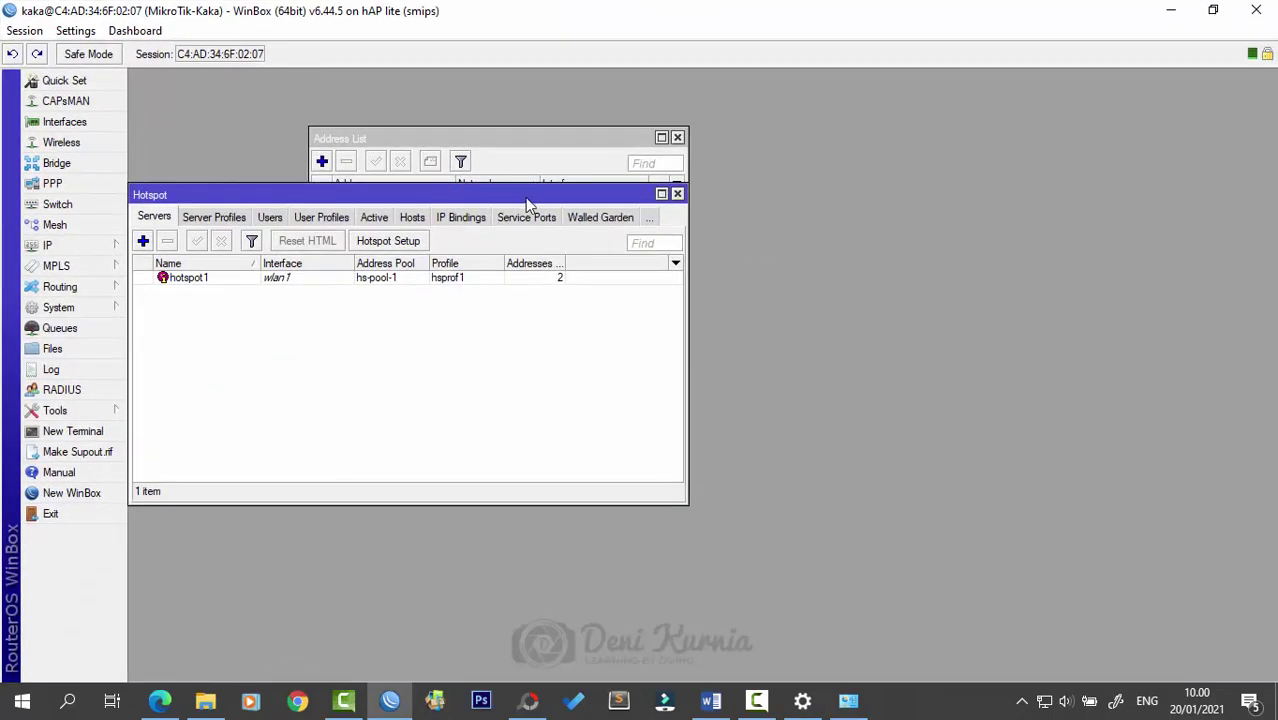
- Arrange the Hotspot window and check its Active and Hosts lists, showing client 20.20.20.100
{"action": "left_click_drag", "start_coordinate": [525, 197], "coordinate": [699, 267]}
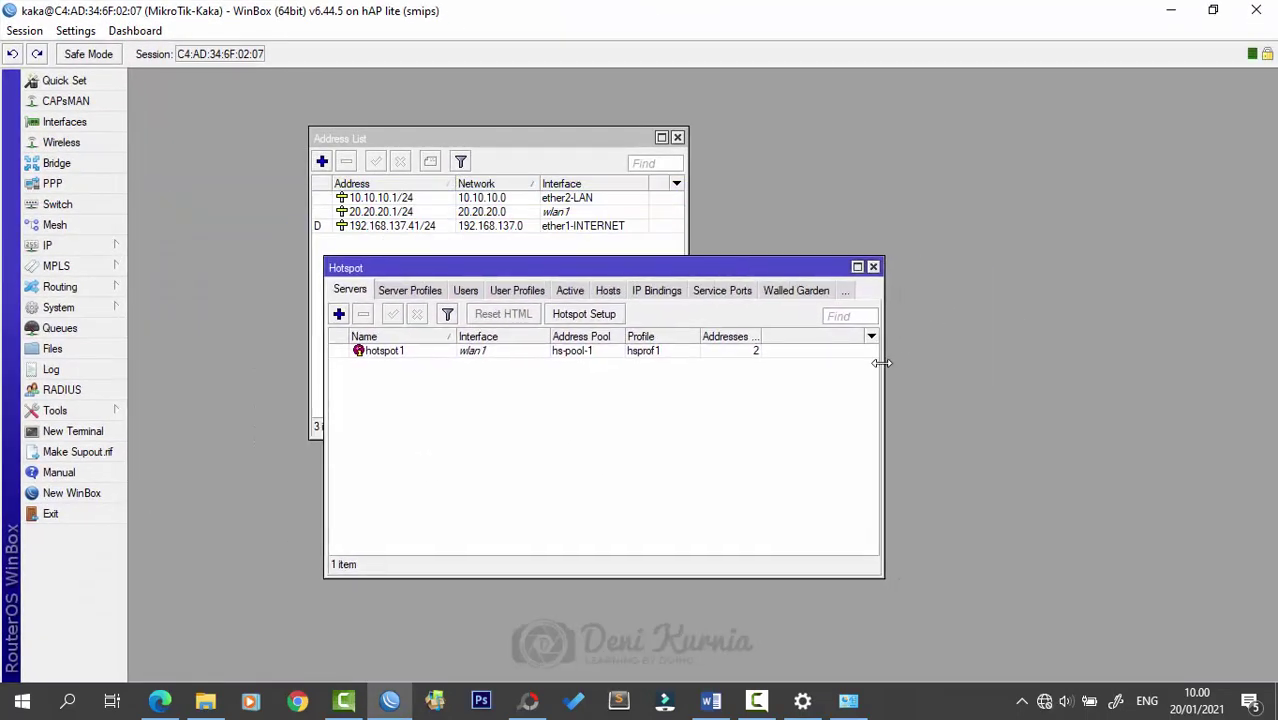
{"action": "left_click_drag", "start_coordinate": [881, 363], "coordinate": [1124, 362]}
{"action": "left_click", "coordinate": [578, 296]}
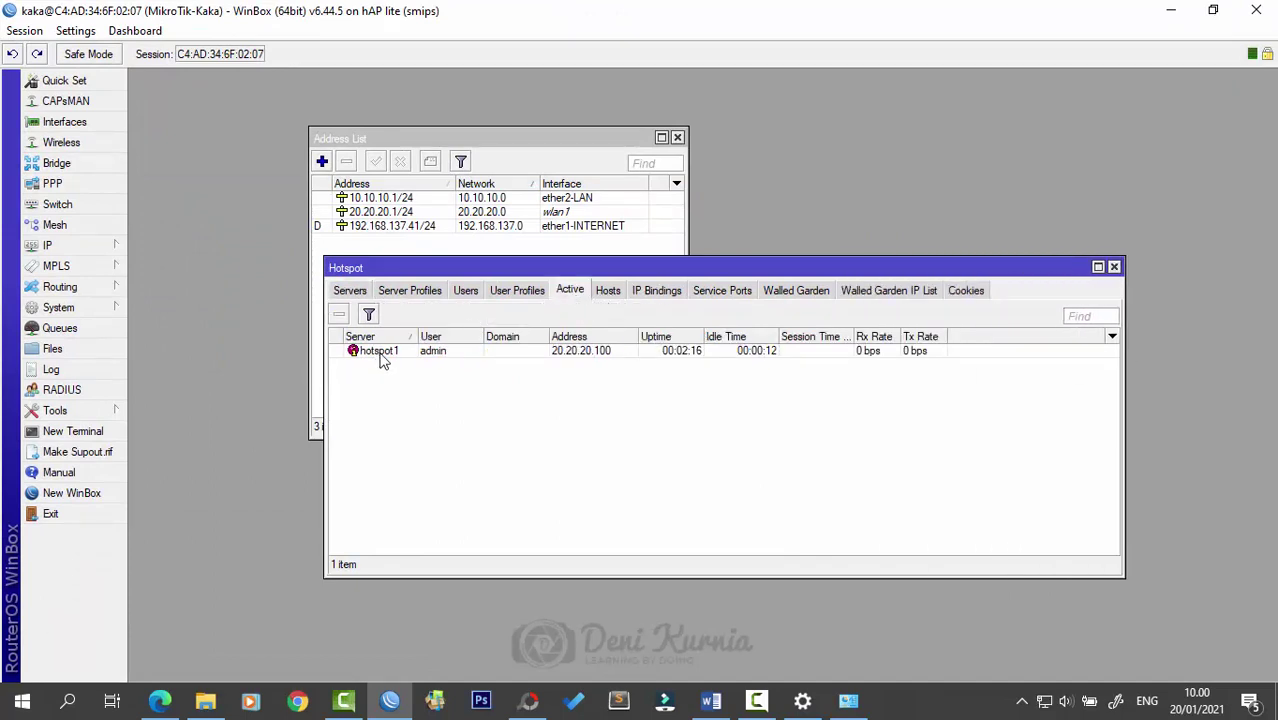
{"action": "left_click", "coordinate": [607, 292]}
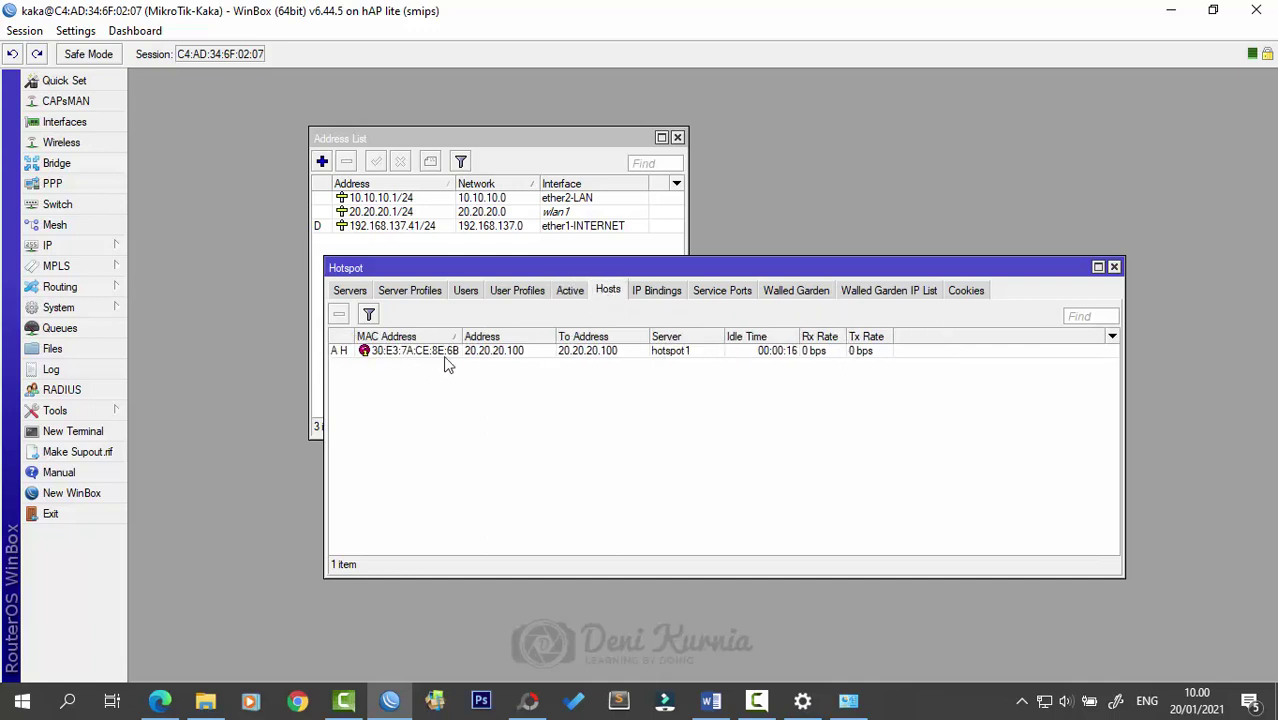
{"action": "left_click", "coordinate": [568, 294]}
{"action": "left_click", "coordinate": [610, 293]}
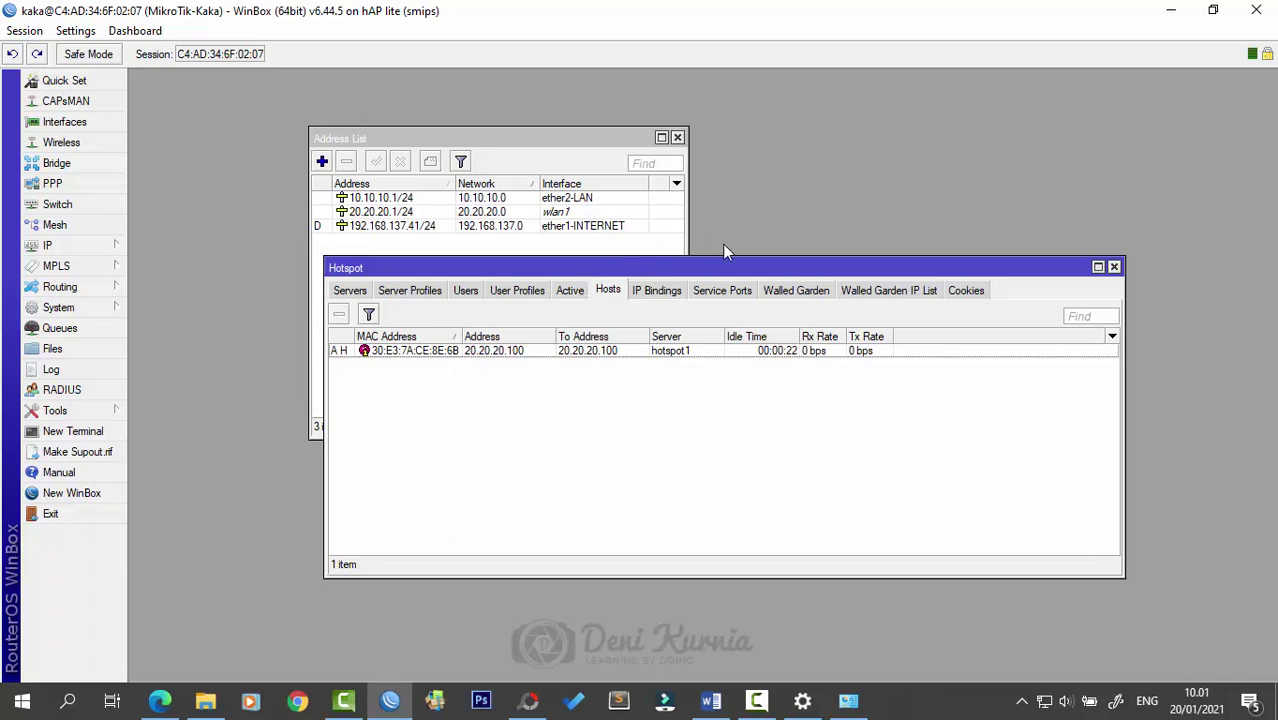
{"action": "left_click_drag", "start_coordinate": [752, 278], "coordinate": [718, 279]}
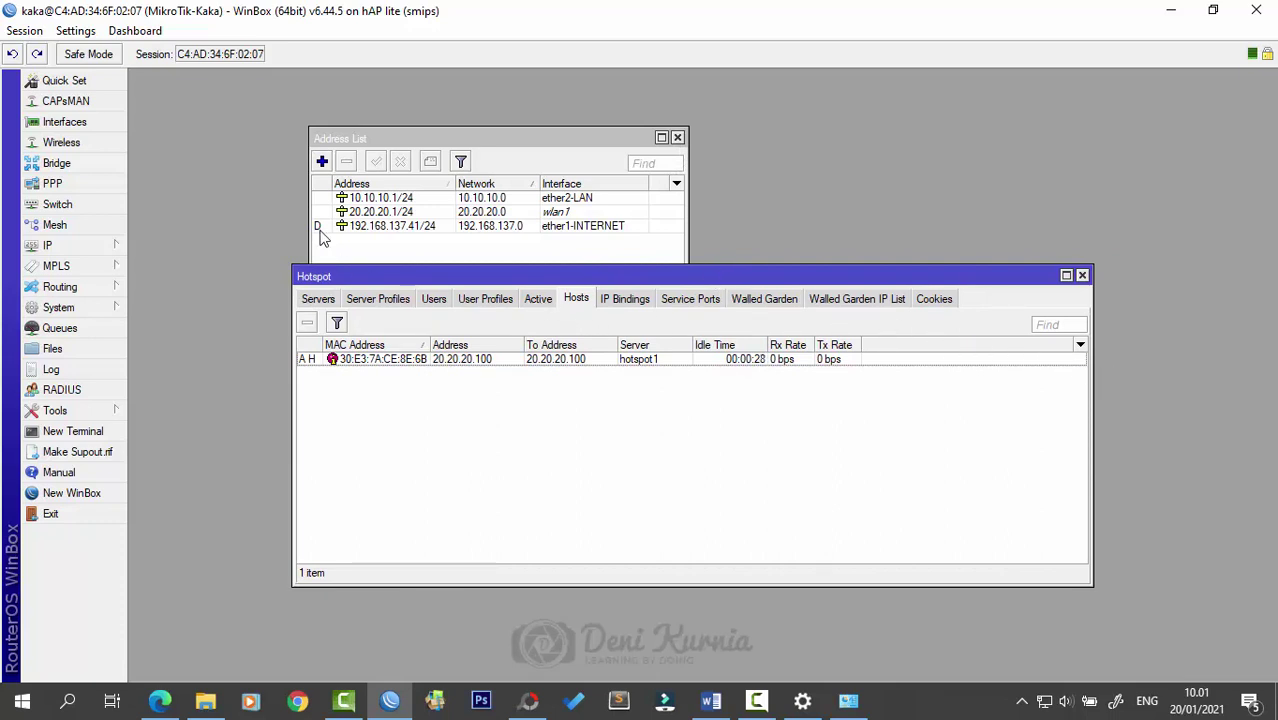
- Review the leases in IP > DHCP Server, then close the DHCP Server window
{"action": "left_click", "coordinate": [110, 247]}
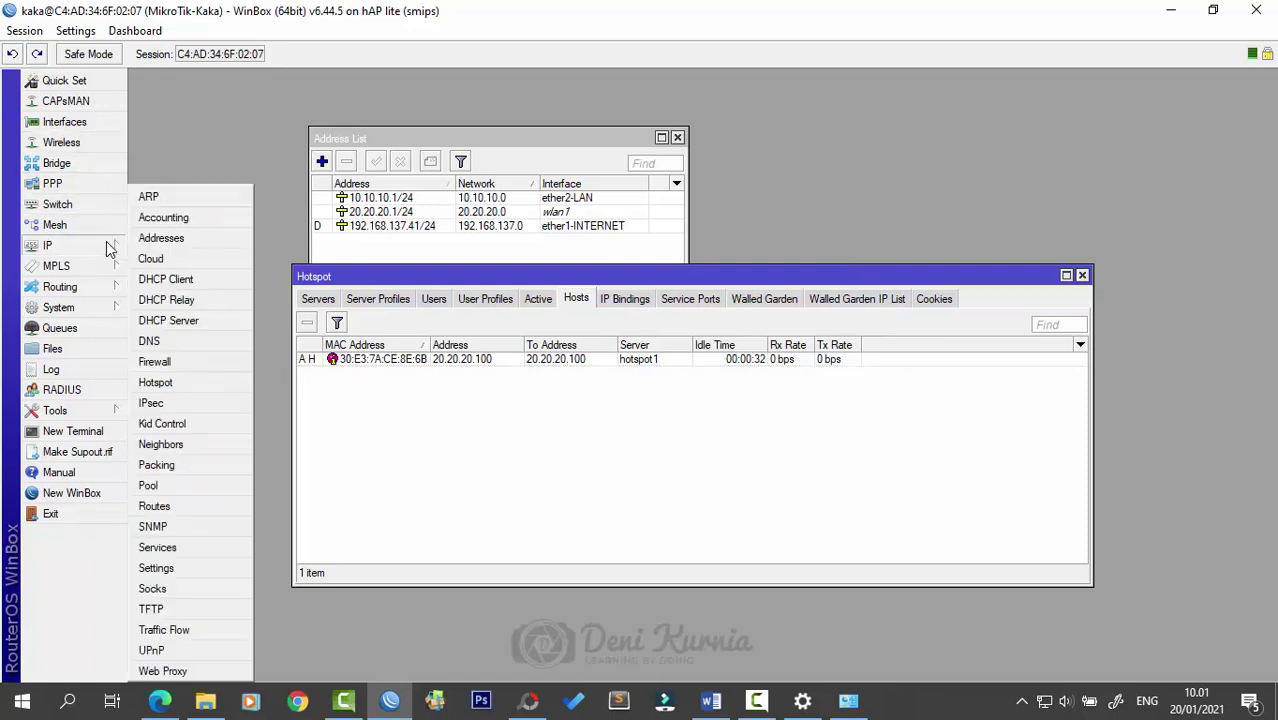
{"action": "left_click", "coordinate": [205, 322]}
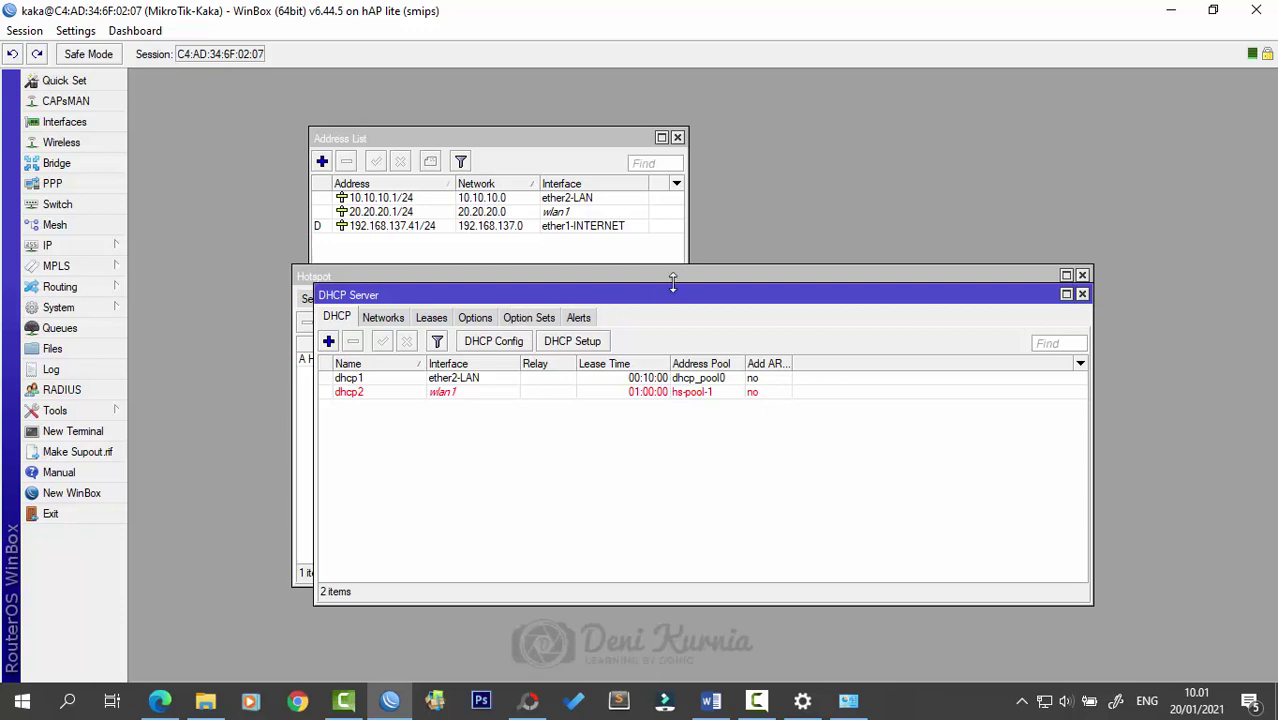
{"action": "left_click", "coordinate": [440, 320]}
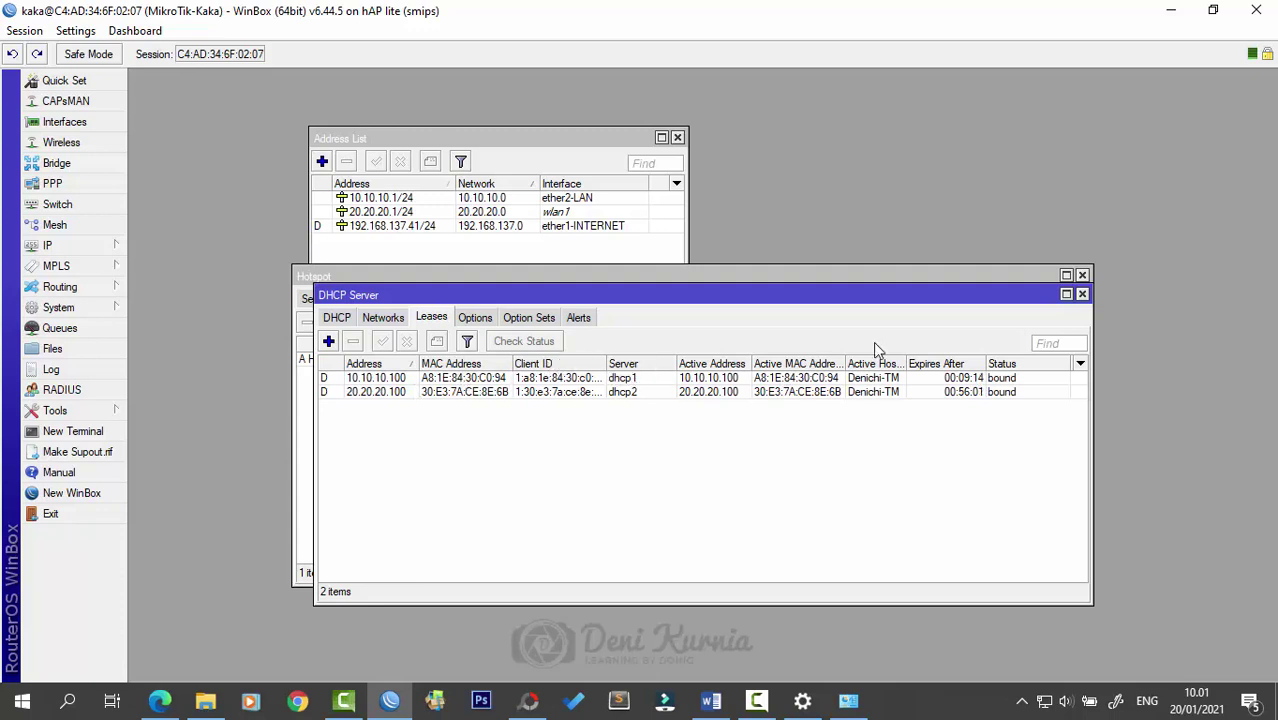
{"action": "left_click", "coordinate": [1082, 294]}
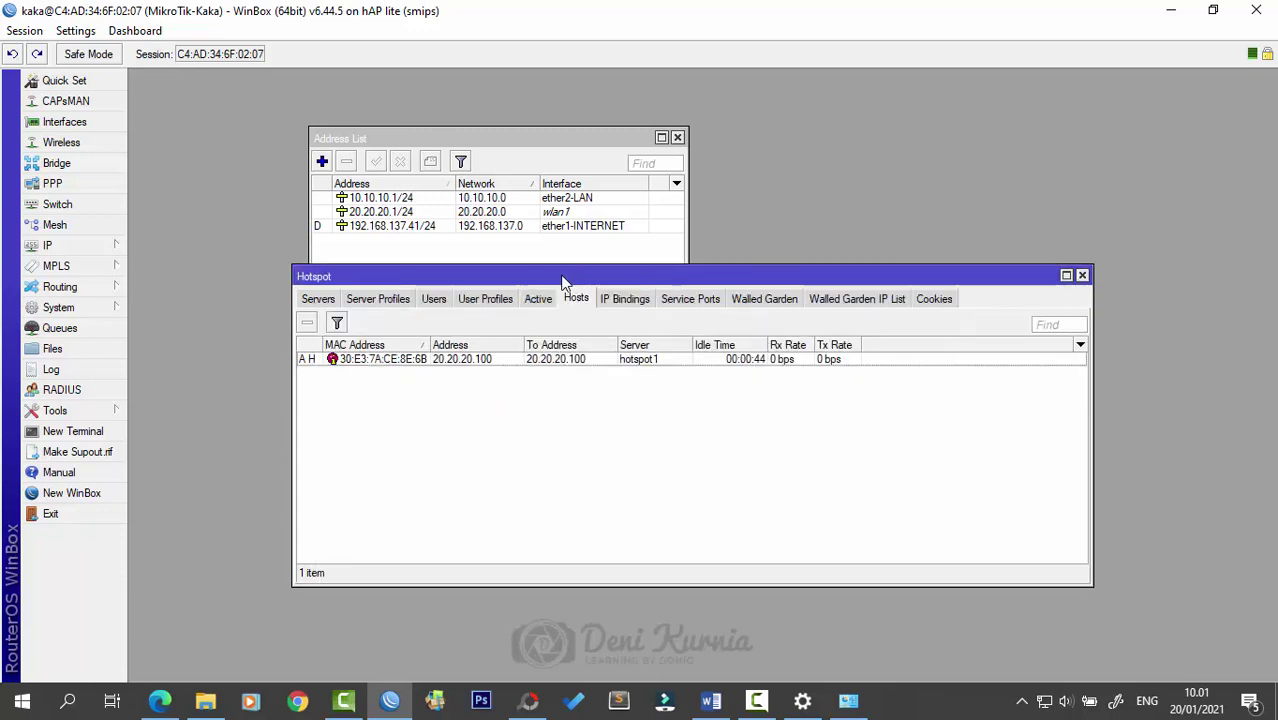
- Check the hotspot Users list, then start a new profile under User Profiles
{"action": "left_click_drag", "start_coordinate": [565, 278], "coordinate": [562, 272]}
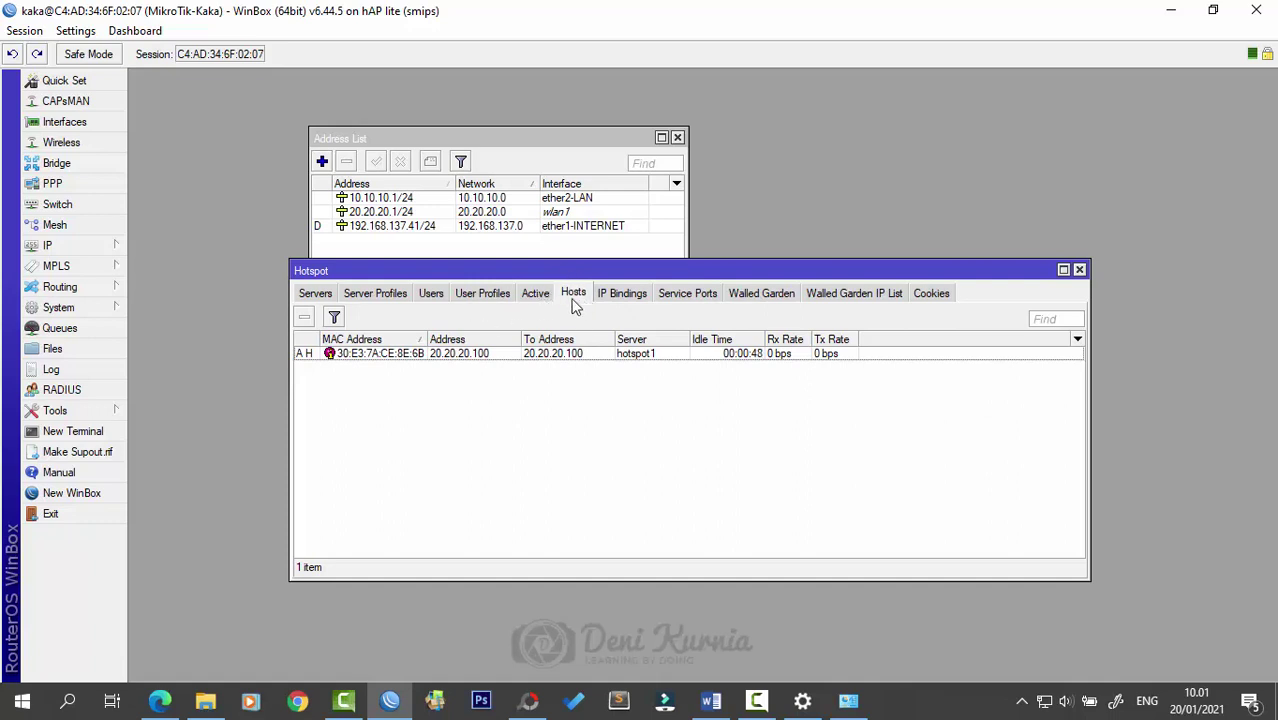
{"action": "left_click", "coordinate": [438, 298]}
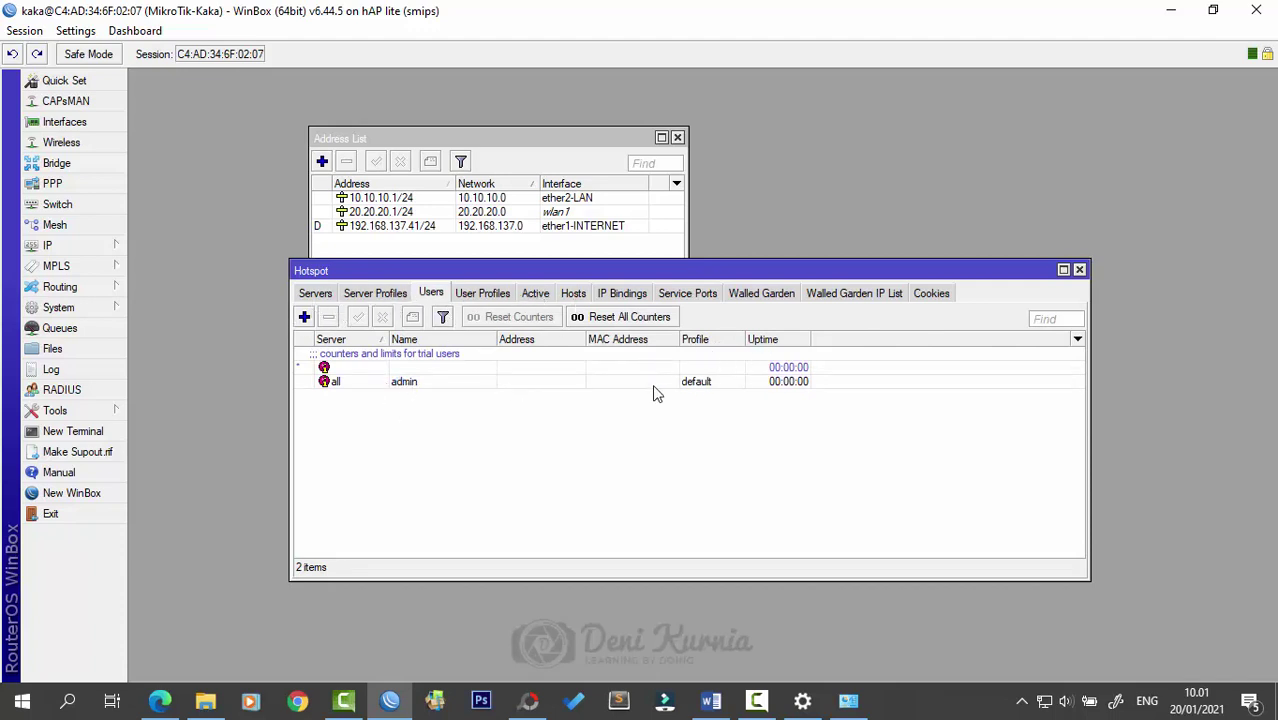
{"action": "left_click", "coordinate": [706, 383]}
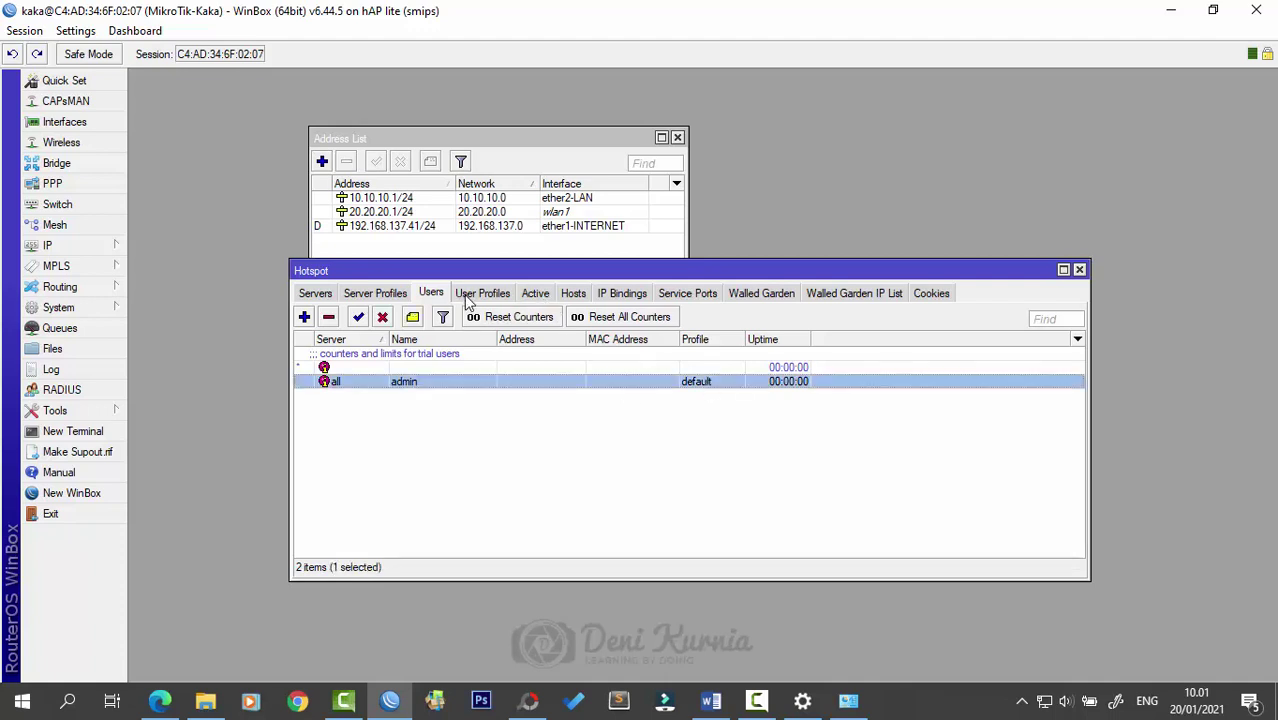
{"action": "left_click", "coordinate": [470, 296]}
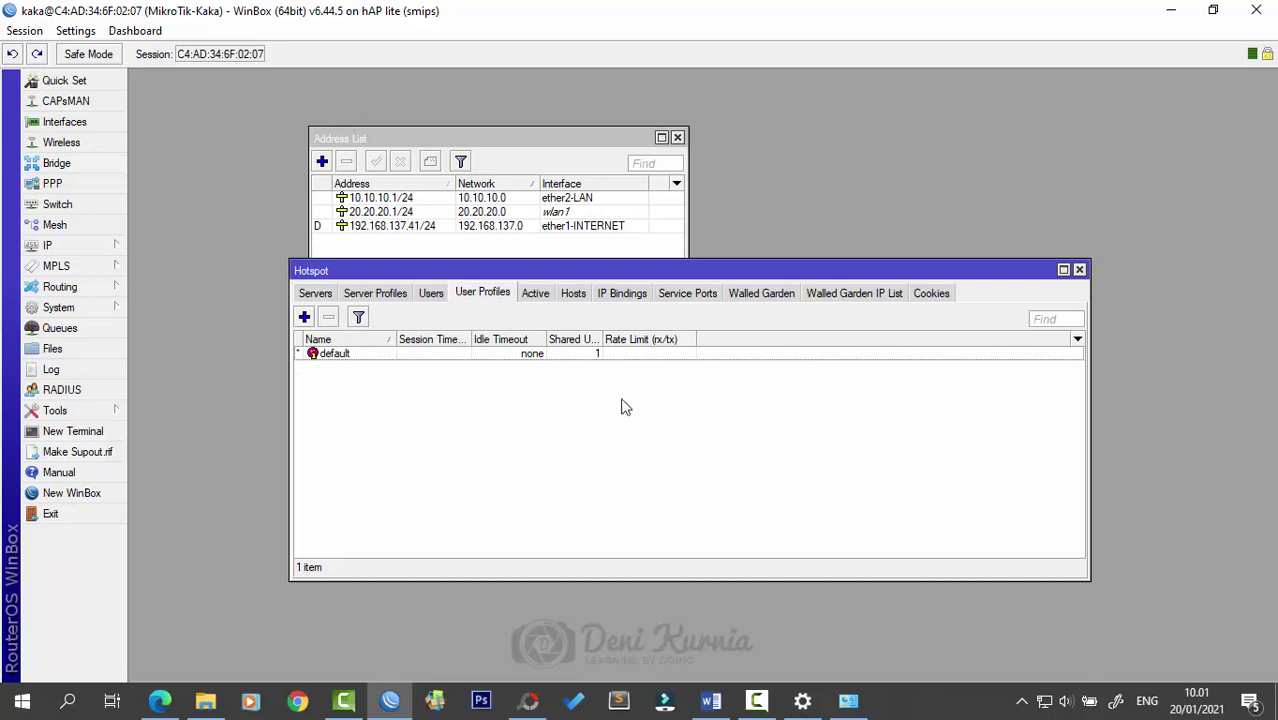
{"action": "left_click", "coordinate": [305, 318]}
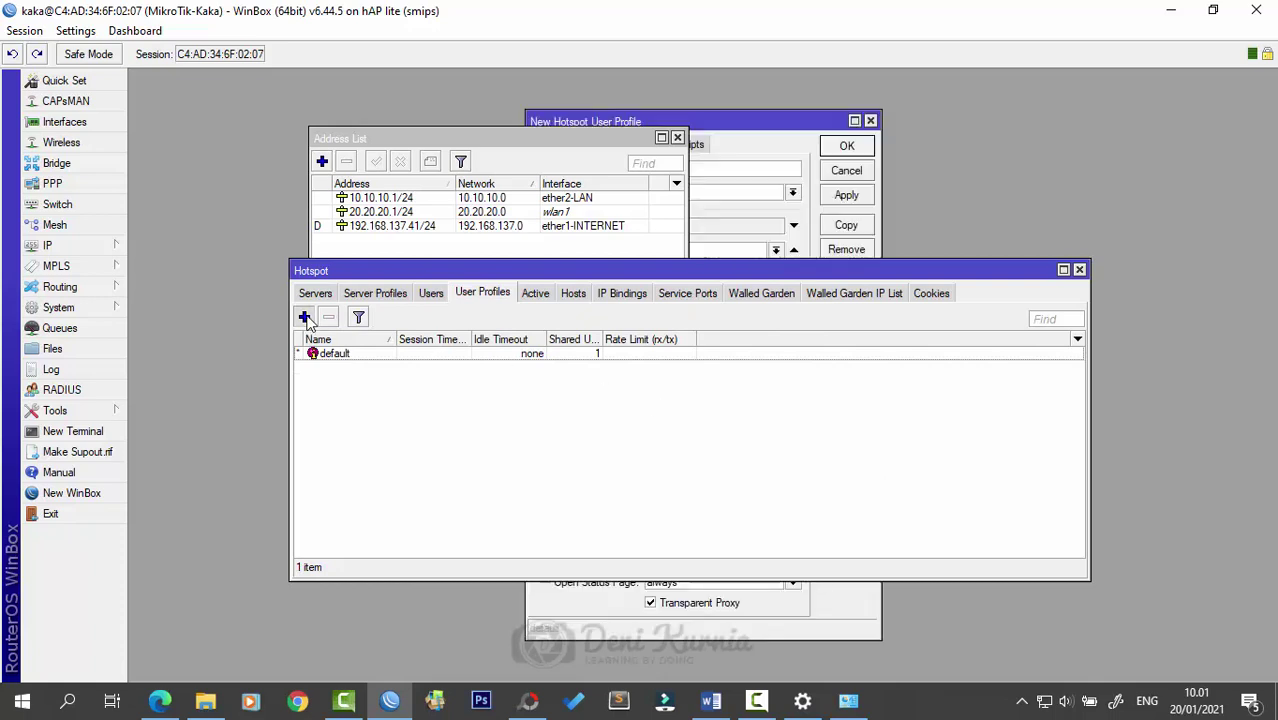
- Save a 'batasan 512k' user profile with Rate Limit 512k/512k
{"action": "left_click_drag", "start_coordinate": [713, 122], "coordinate": [712, 103]}
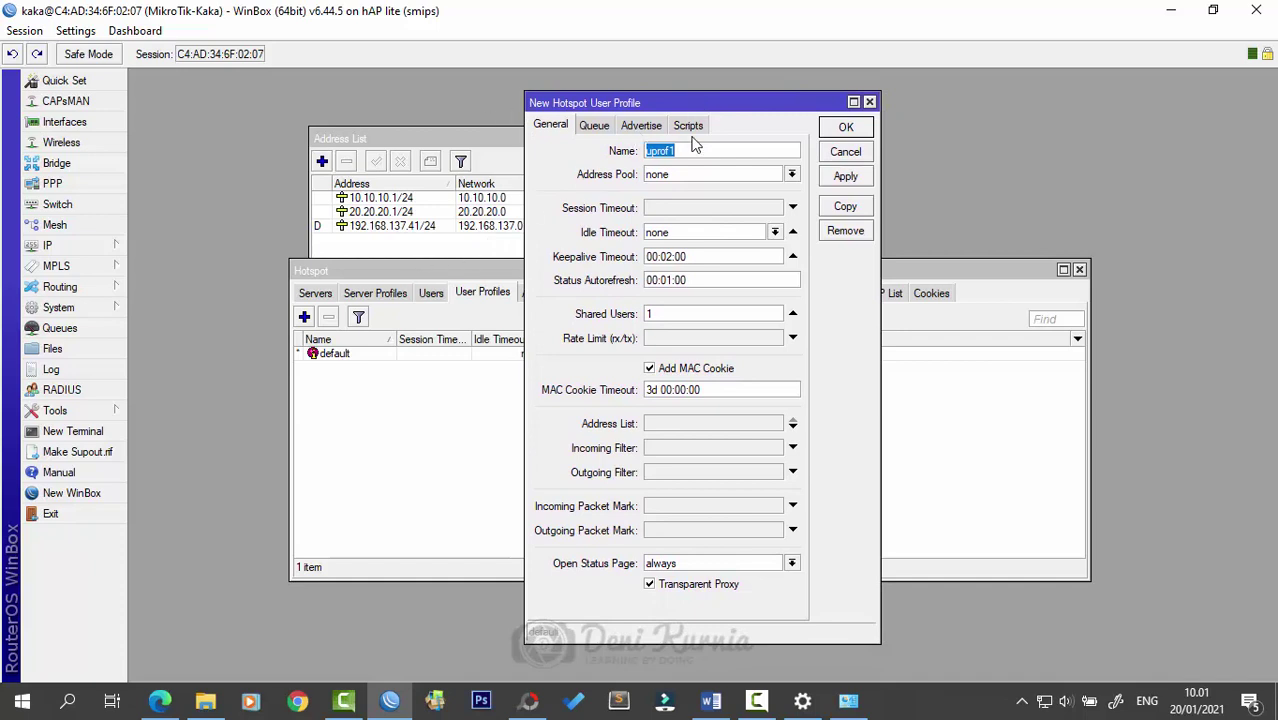
{"action": "type", "text": "batasan 512k"}
{"action": "left_click", "coordinate": [684, 340]}
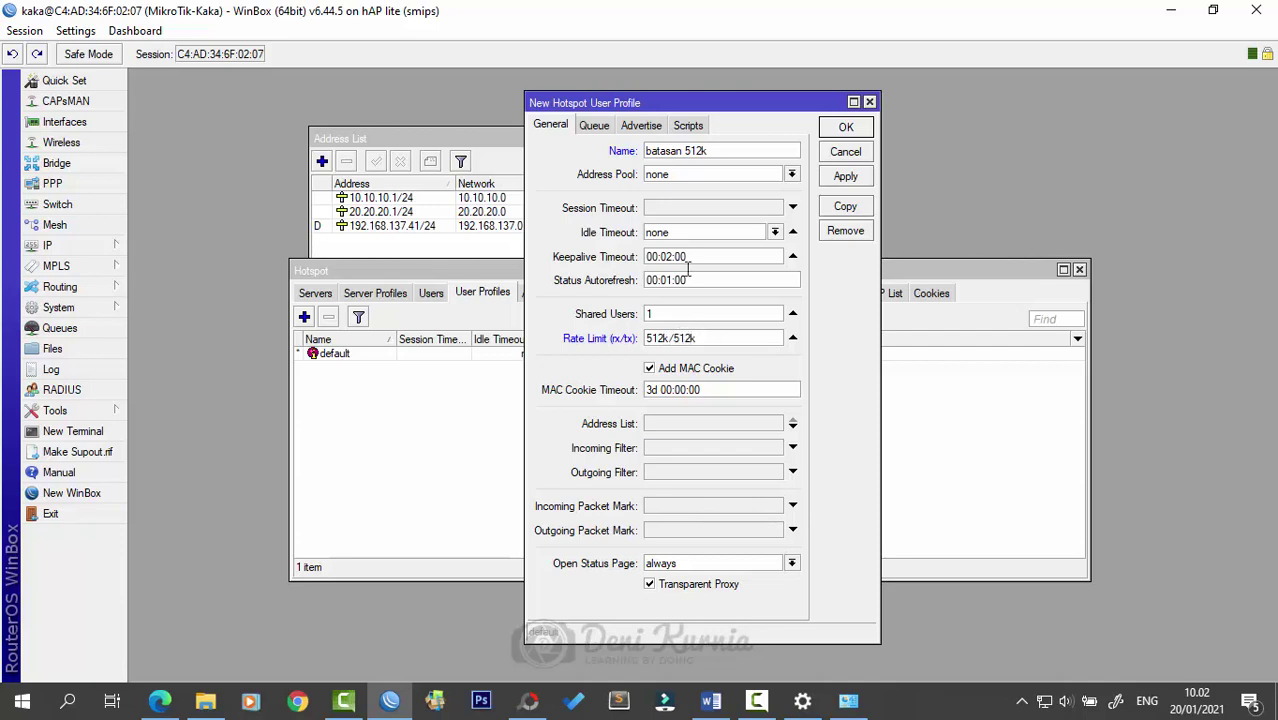
{"action": "left_click", "coordinate": [845, 176]}
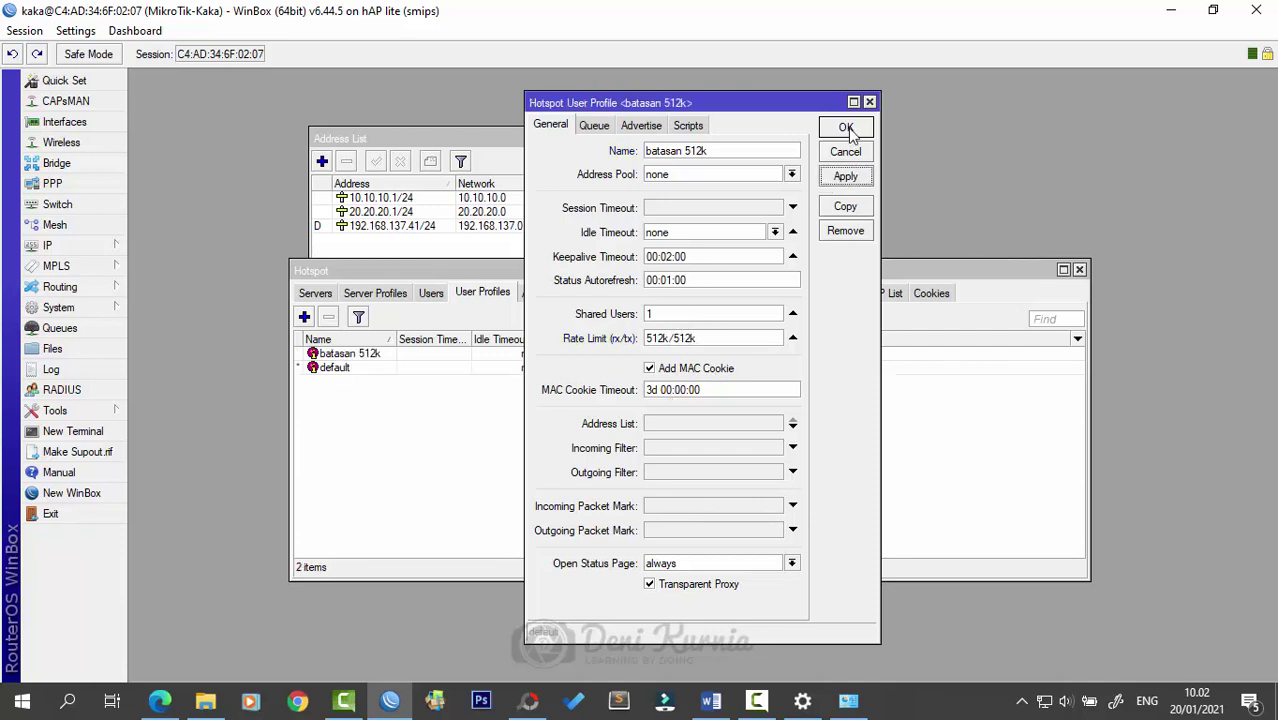
{"action": "left_click", "coordinate": [845, 127]}
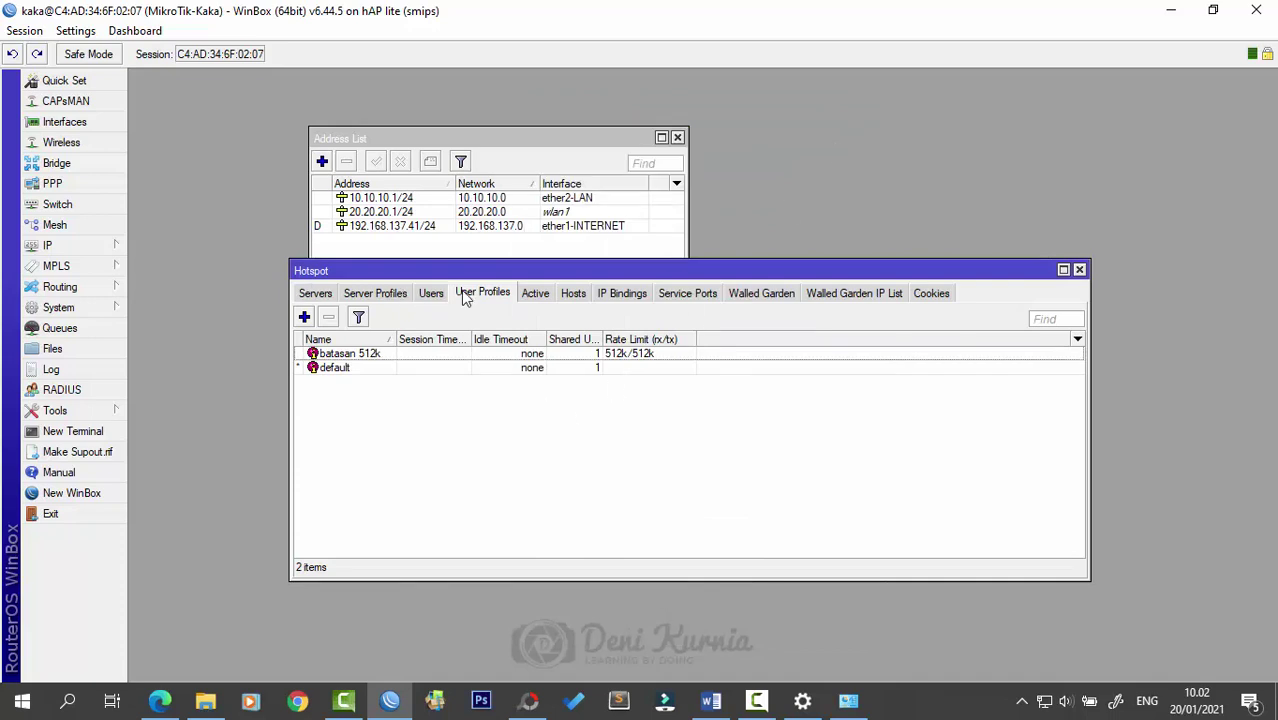
{"action": "left_click", "coordinate": [426, 295]}
- Add a new hotspot user with a password, assigned to the batasan 512k profile
{"action": "left_click", "coordinate": [304, 317]}
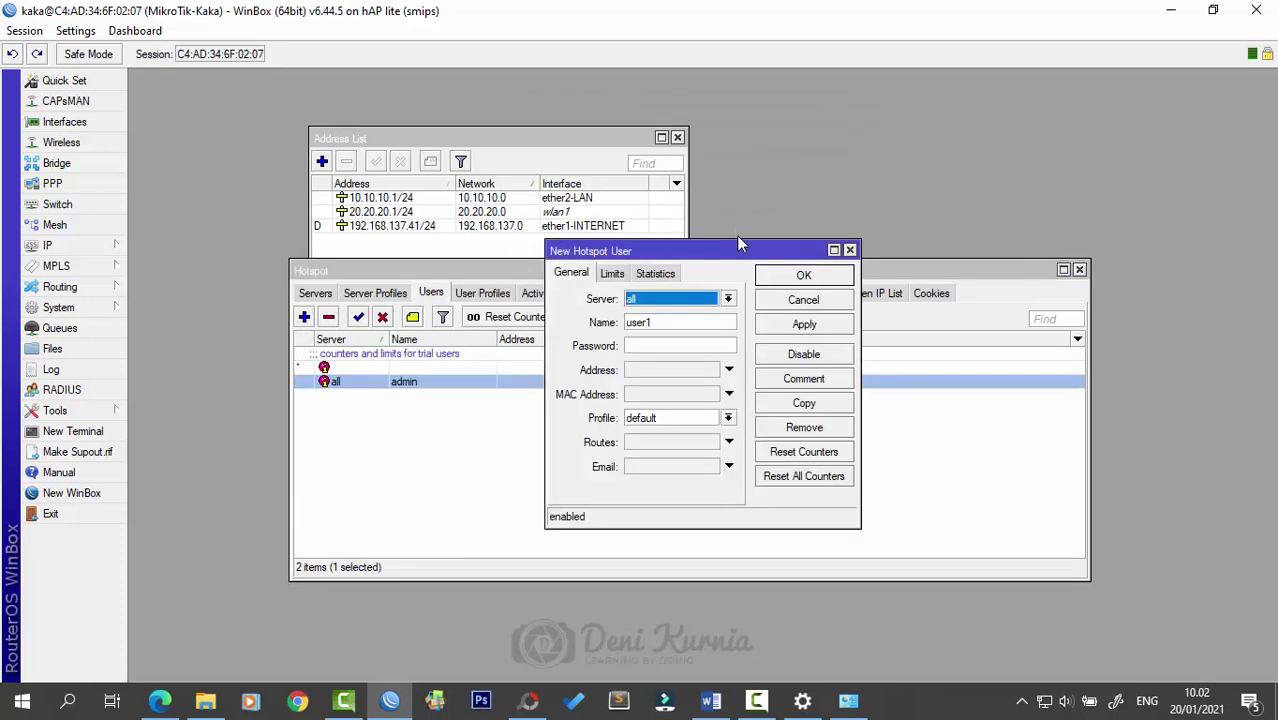
{"action": "left_click", "coordinate": [685, 325]}
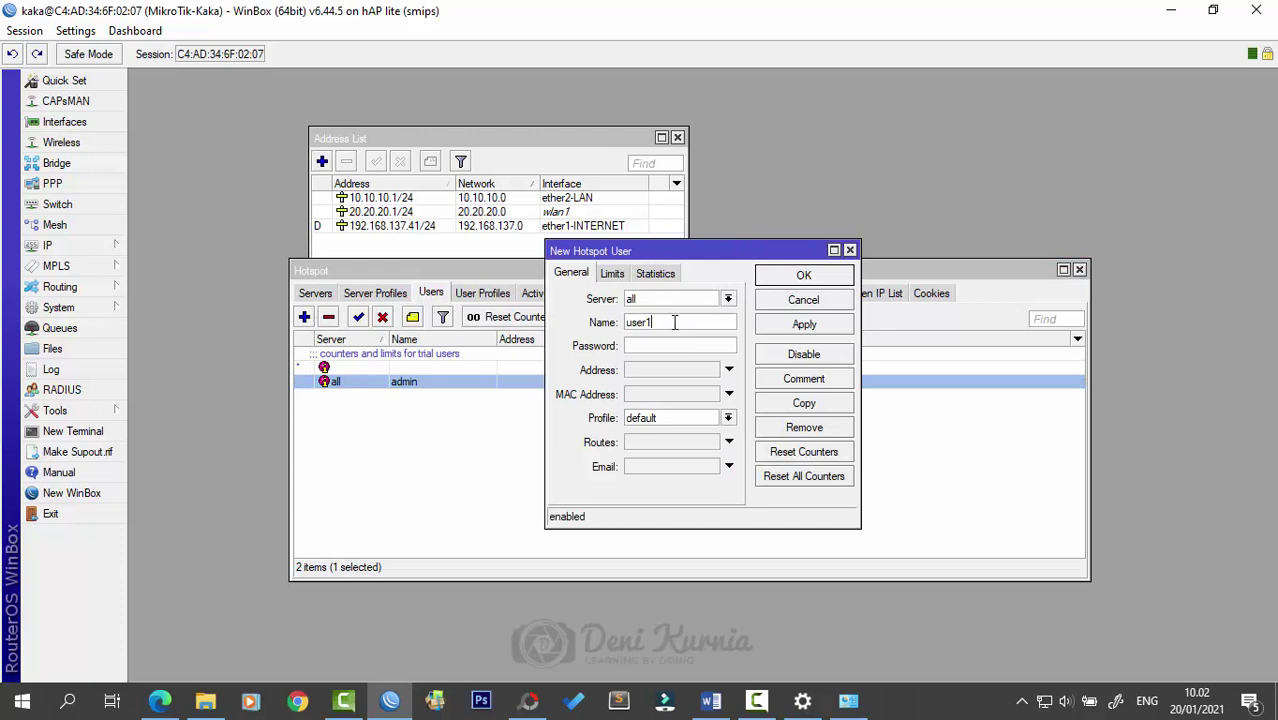
{"action": "key", "text": "ctrl+a"}
{"action": "type", "text": "k"}
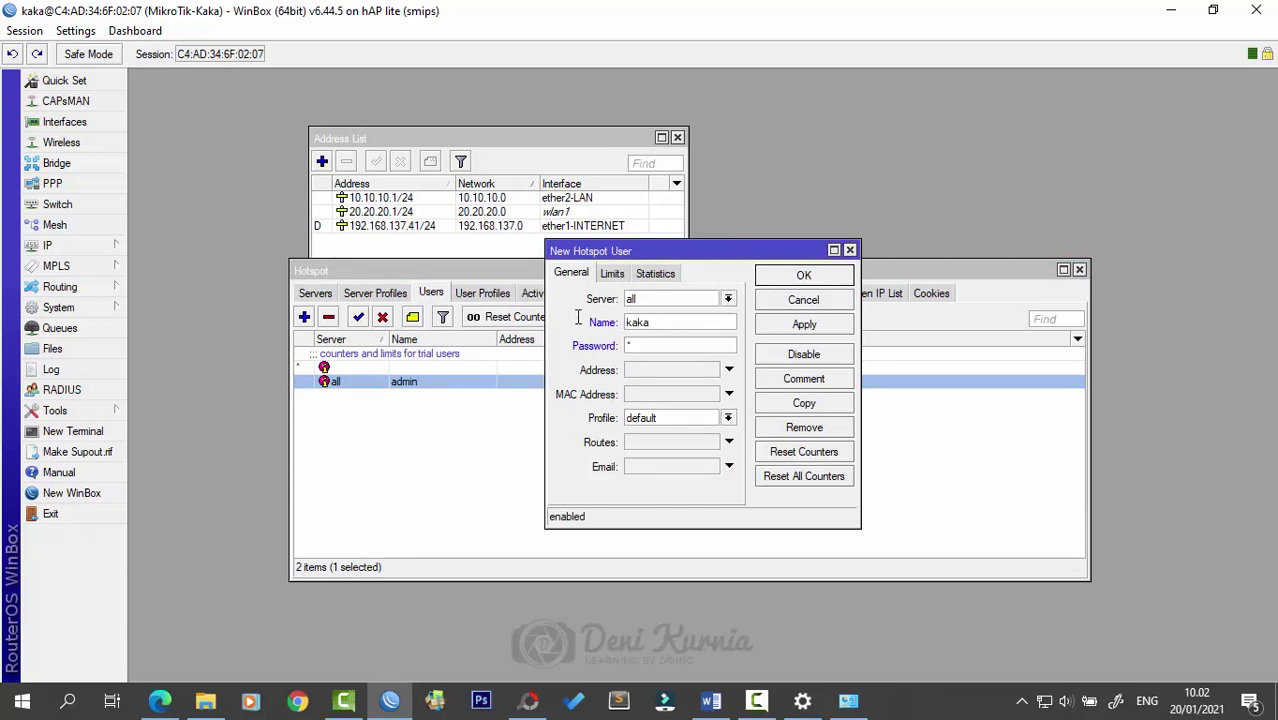
{"action": "left_click", "coordinate": [696, 420]}
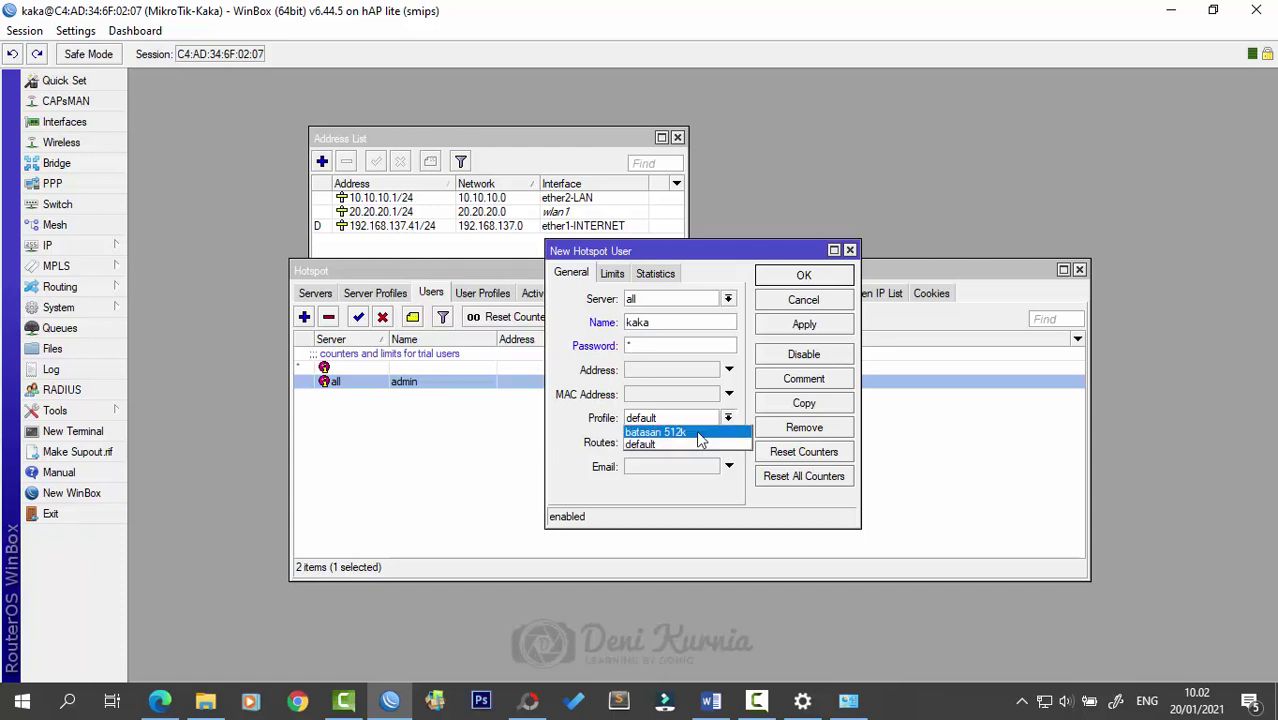
{"action": "left_click", "coordinate": [698, 425]}
{"action": "left_click", "coordinate": [804, 326]}
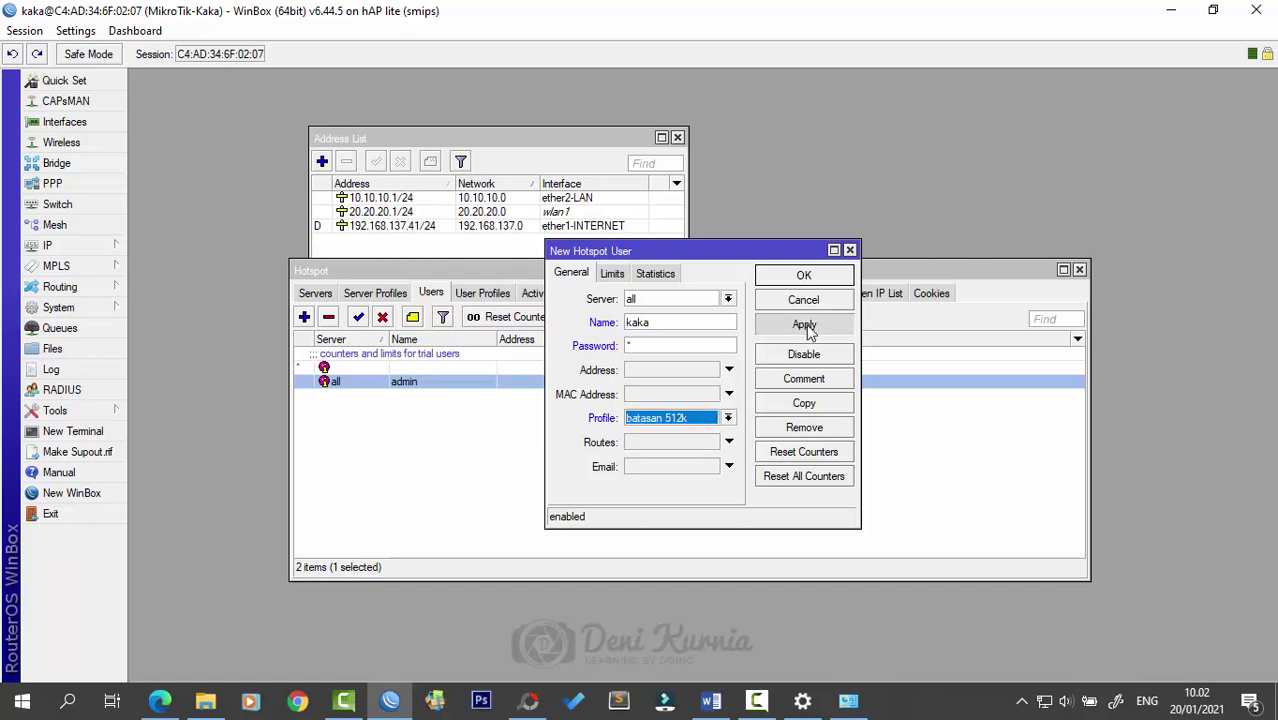
{"action": "left_click", "coordinate": [804, 278]}
- Widen the Profile column in the Users list, then view the empty Active sessions list
{"action": "left_click", "coordinate": [708, 436]}
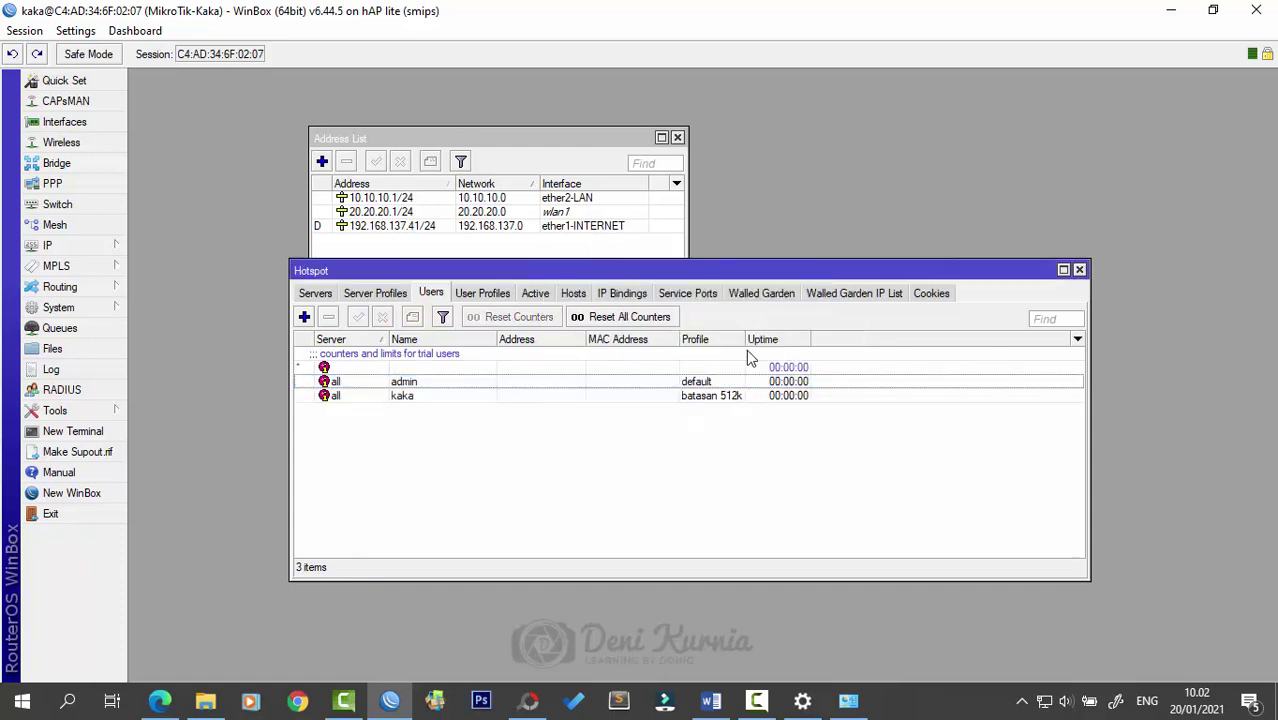
{"action": "left_click_drag", "start_coordinate": [741, 339], "coordinate": [758, 338]}
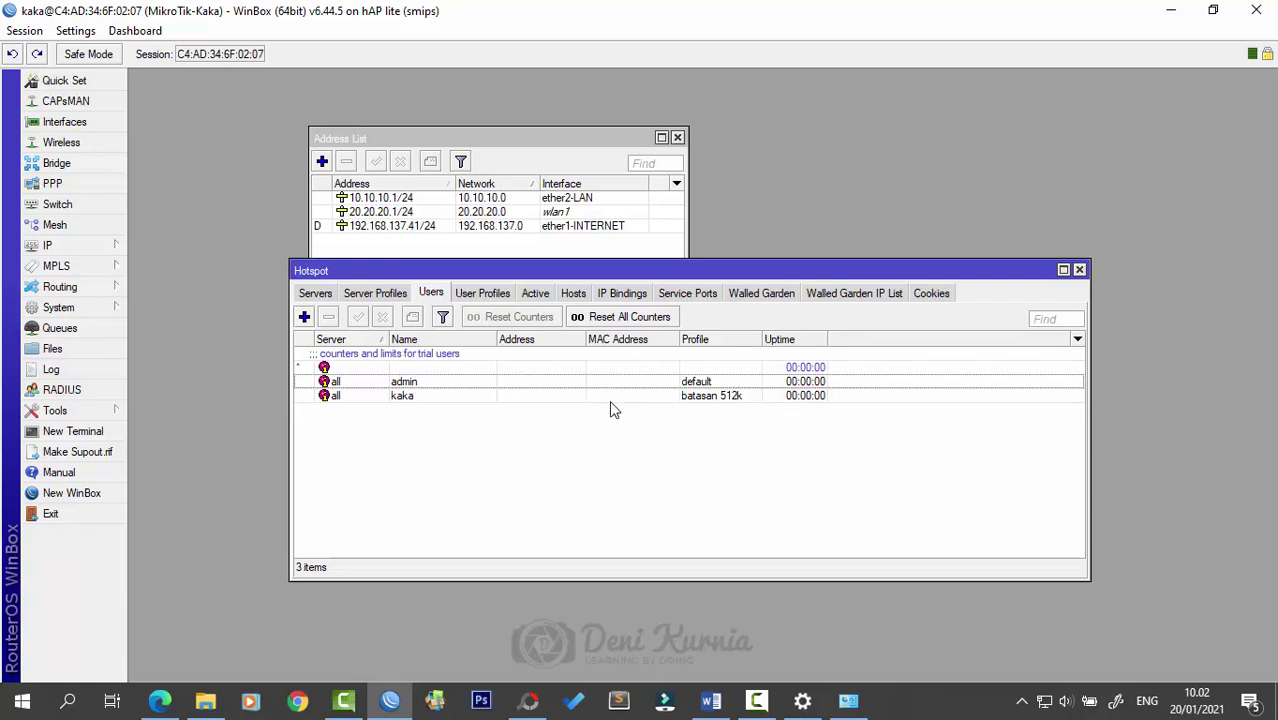
{"action": "left_click", "coordinate": [534, 294]}
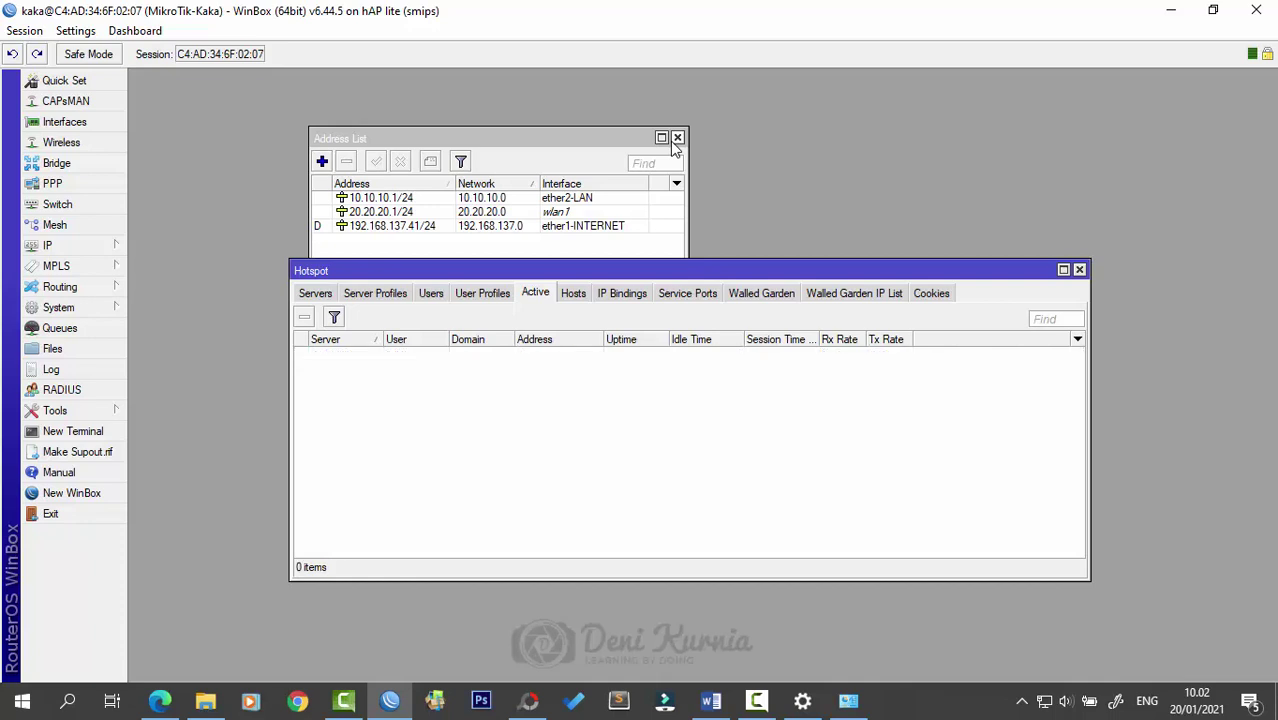
- Start a new IP binding from the IP Bindings list and position its form
{"action": "left_click", "coordinate": [624, 294]}
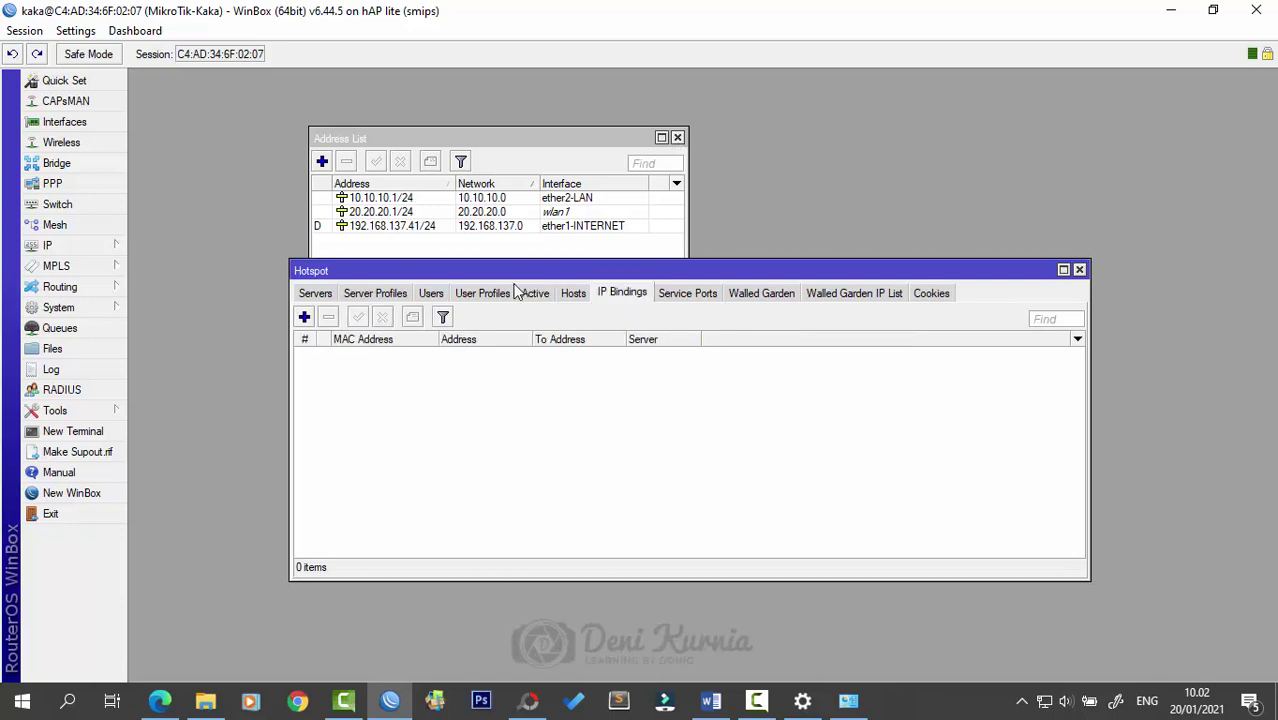
{"action": "left_click", "coordinate": [304, 317]}
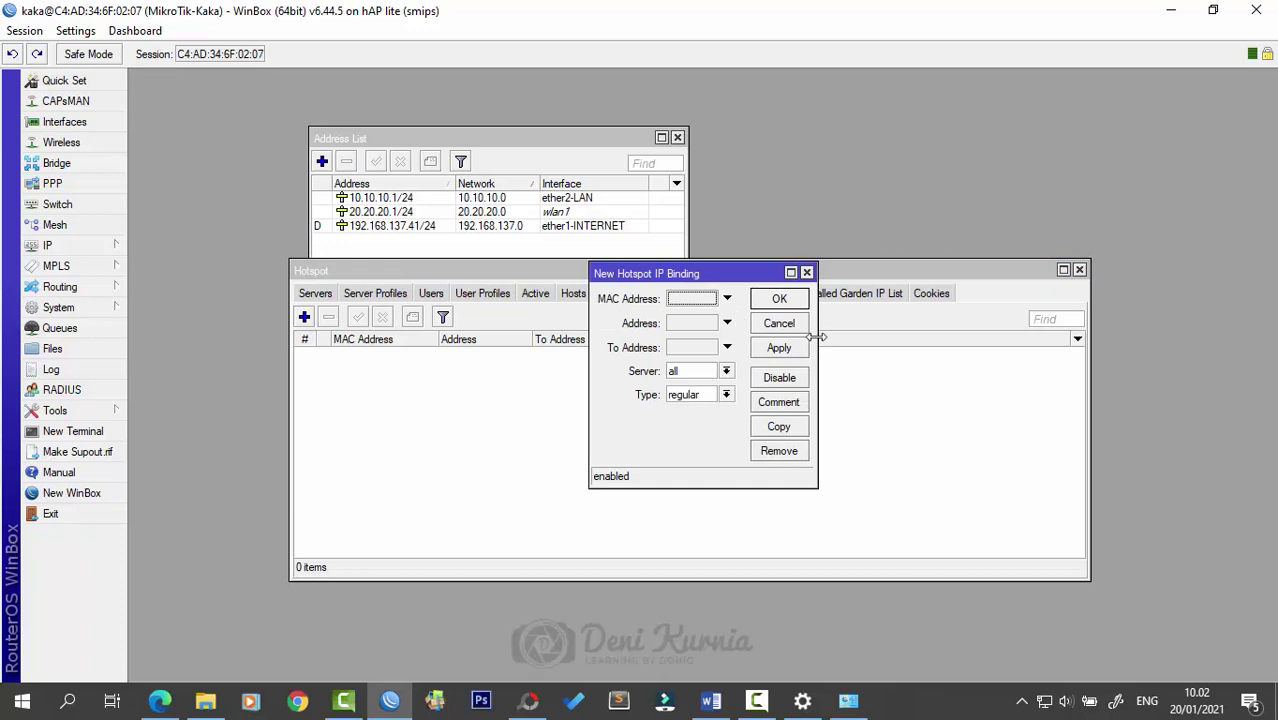
{"action": "left_click_drag", "start_coordinate": [828, 336], "coordinate": [914, 334]}
{"action": "left_click_drag", "start_coordinate": [795, 276], "coordinate": [732, 314]}
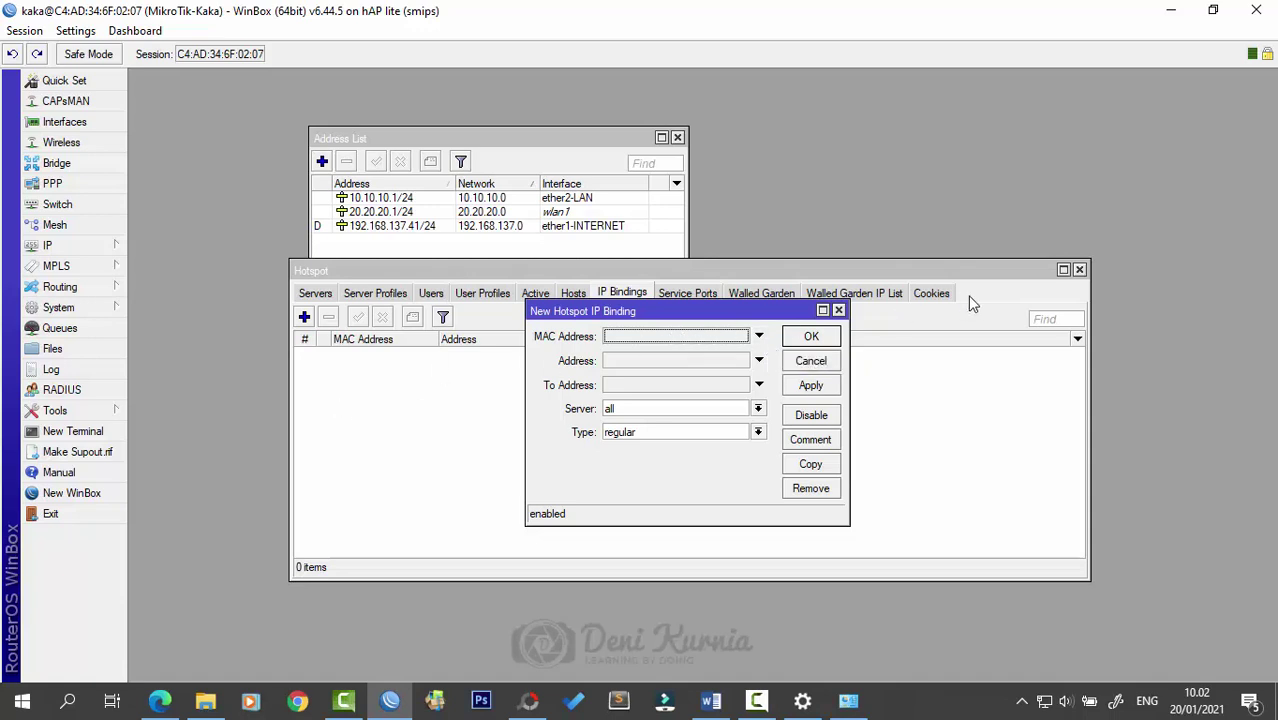
{"action": "left_click_drag", "start_coordinate": [741, 311], "coordinate": [739, 331]}
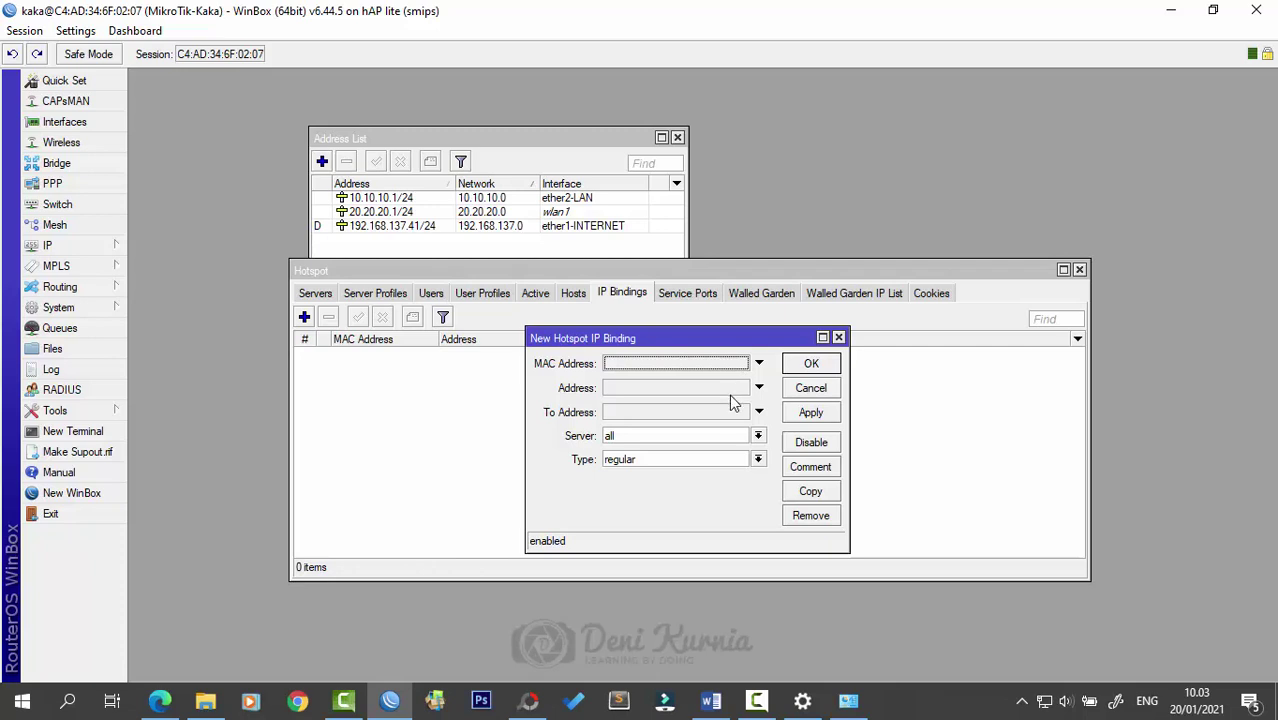
- Inspect the binding Type options, discard the binding, and view the Service Ports list
{"action": "left_click", "coordinate": [758, 460]}
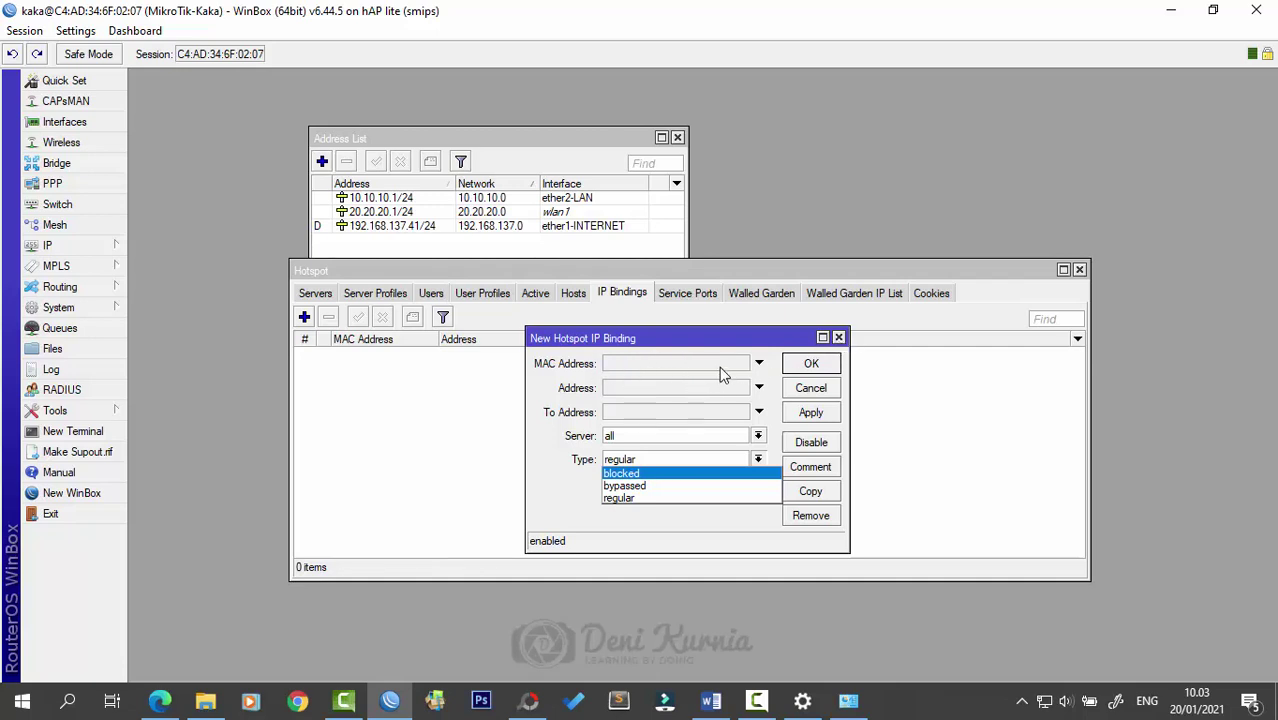
{"action": "left_click", "coordinate": [843, 342]}
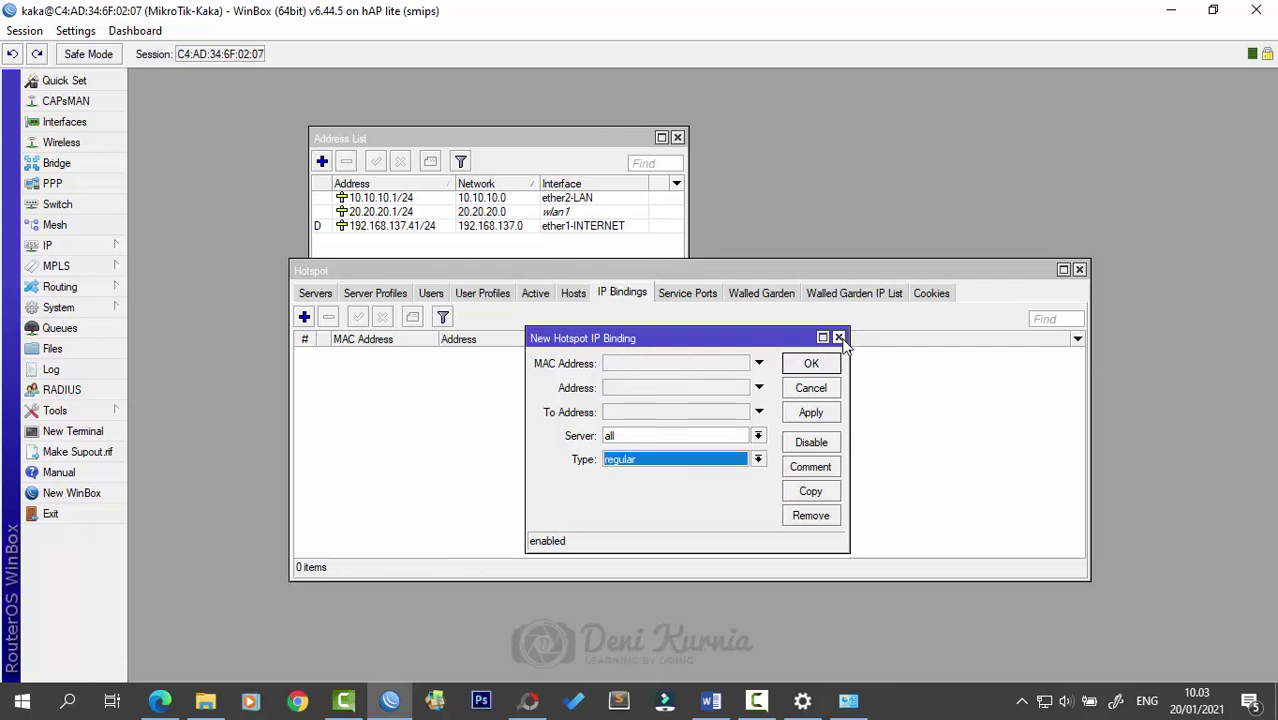
{"action": "left_click", "coordinate": [840, 338]}
{"action": "left_click", "coordinate": [702, 298]}
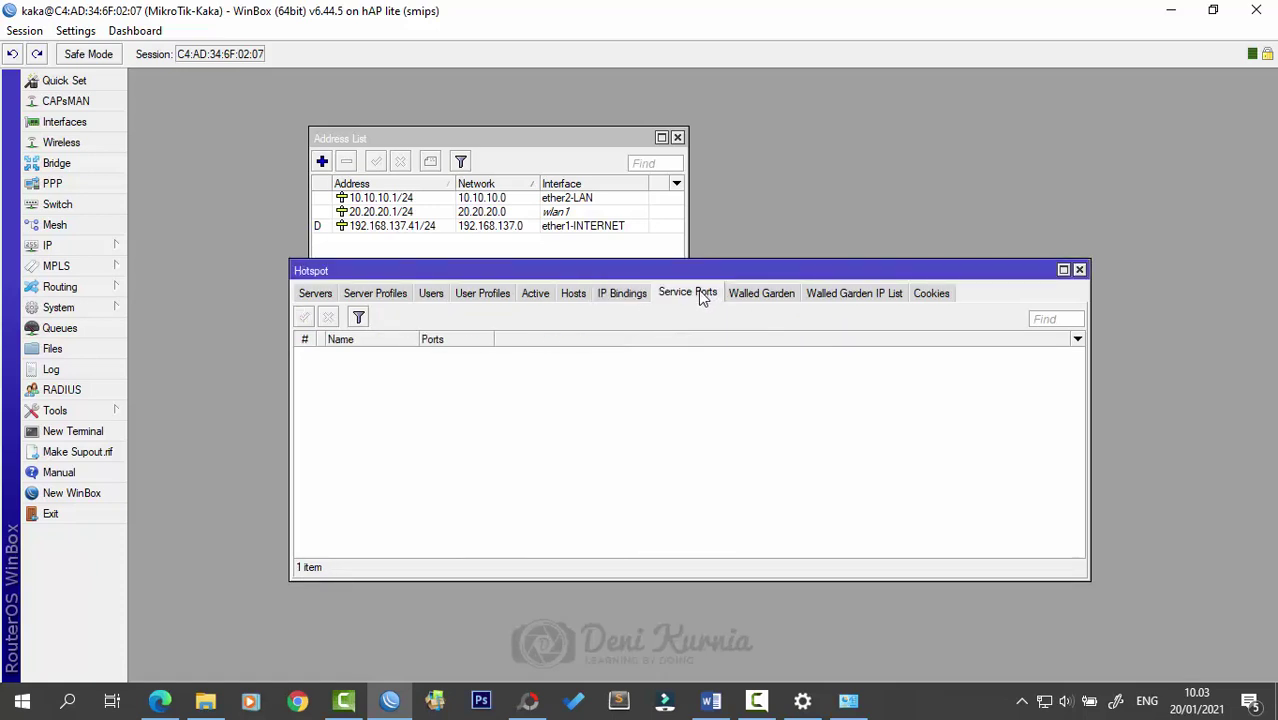
- Look over the Walled Garden and Walled Garden IP lists
{"action": "left_click", "coordinate": [760, 294]}
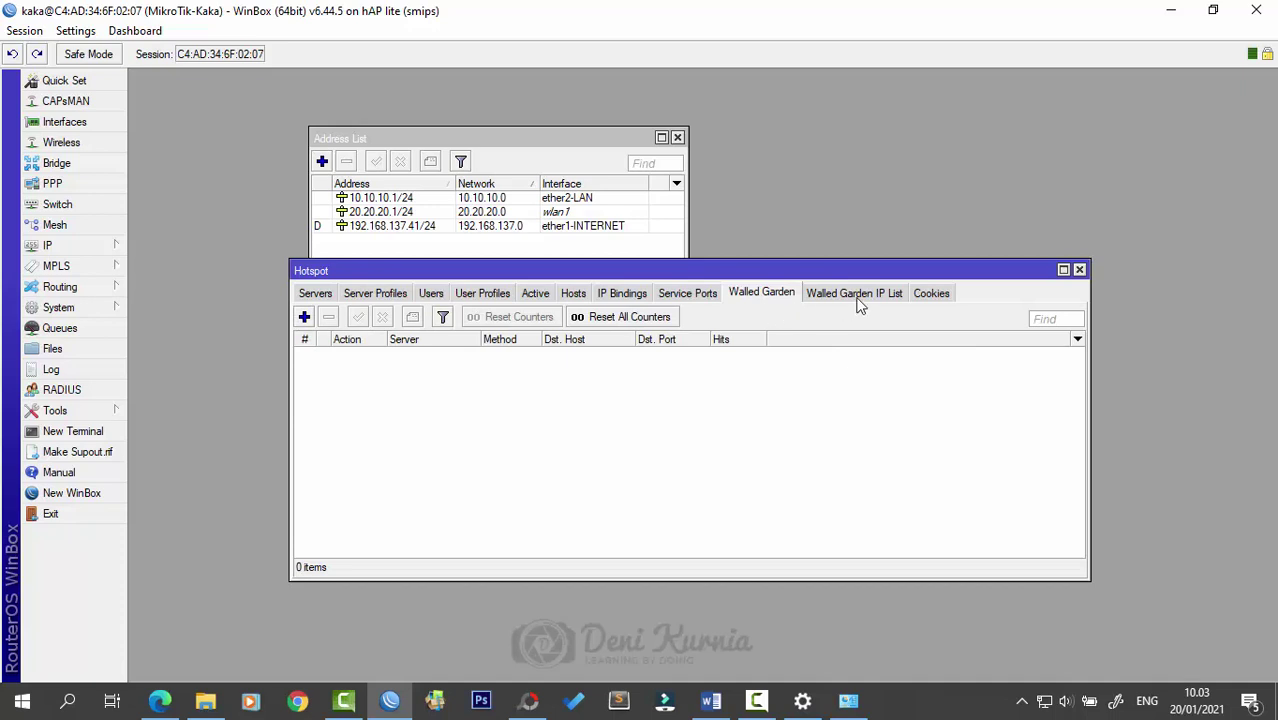
{"action": "left_click", "coordinate": [858, 295]}
{"action": "left_click", "coordinate": [763, 295]}
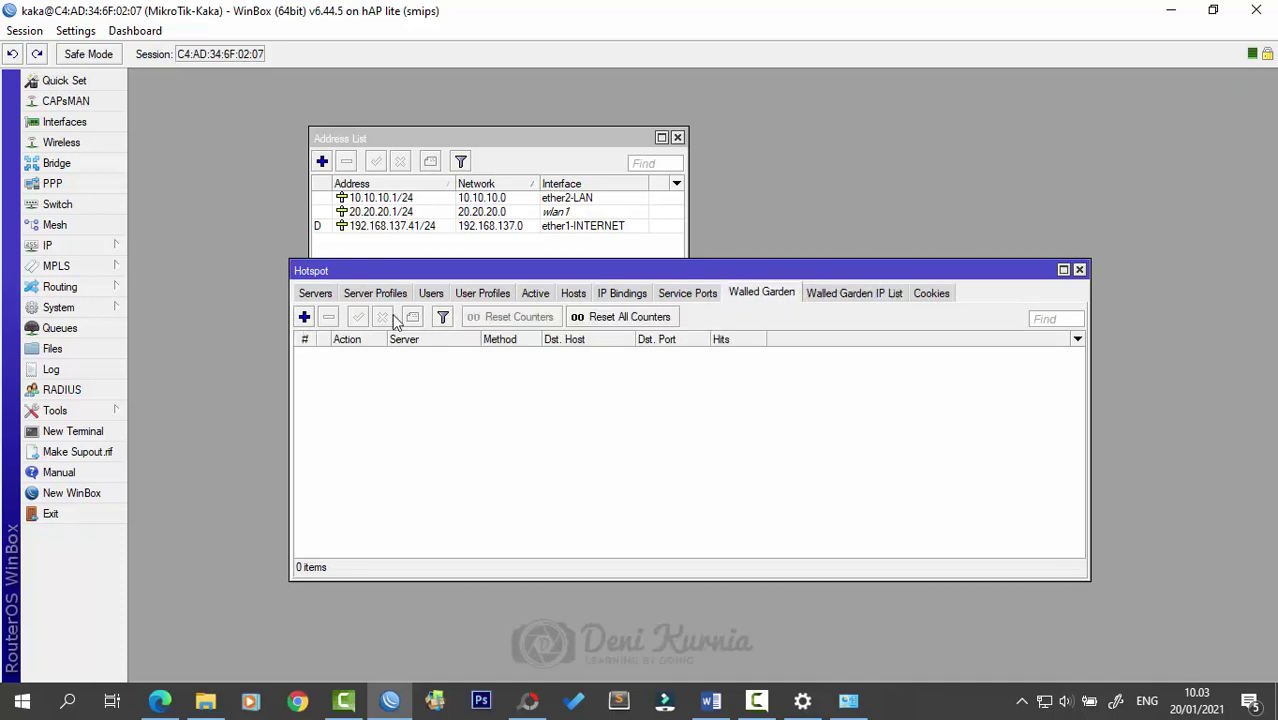
- Open a new walled garden entry, discard it unsaved, and view the Cookies list
{"action": "left_click", "coordinate": [304, 317]}
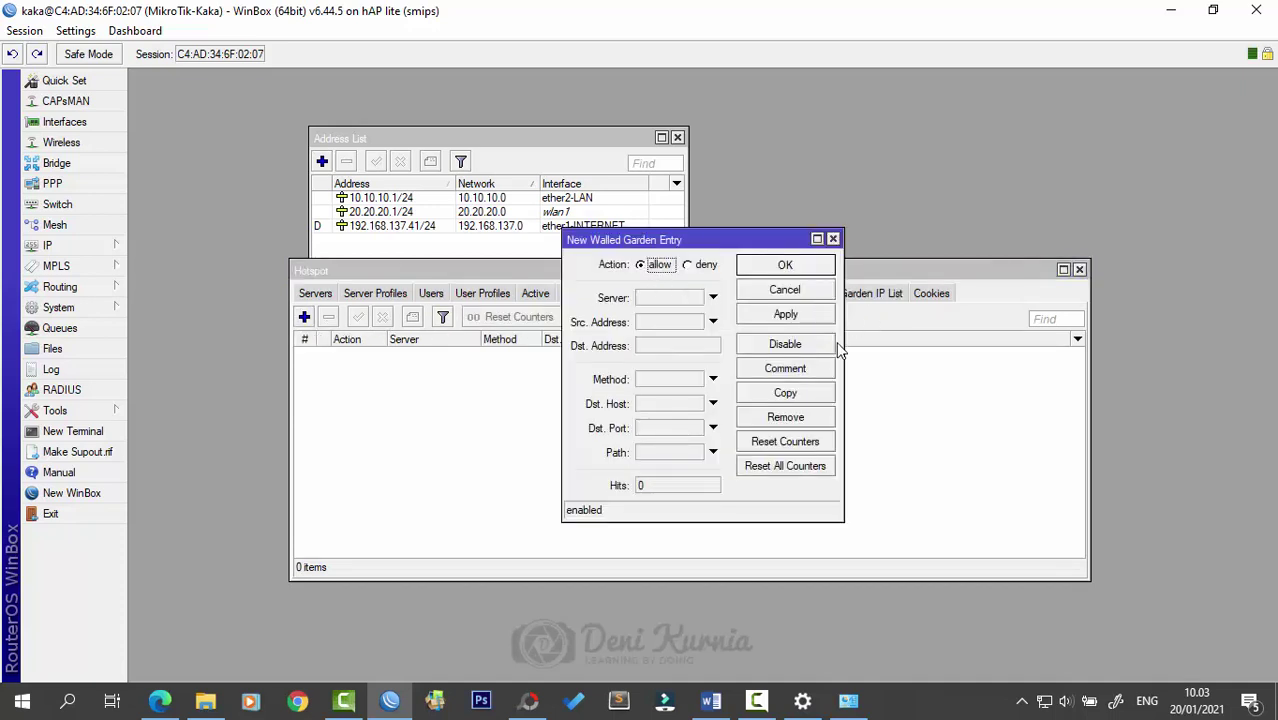
{"action": "left_click_drag", "start_coordinate": [842, 345], "coordinate": [920, 345]}
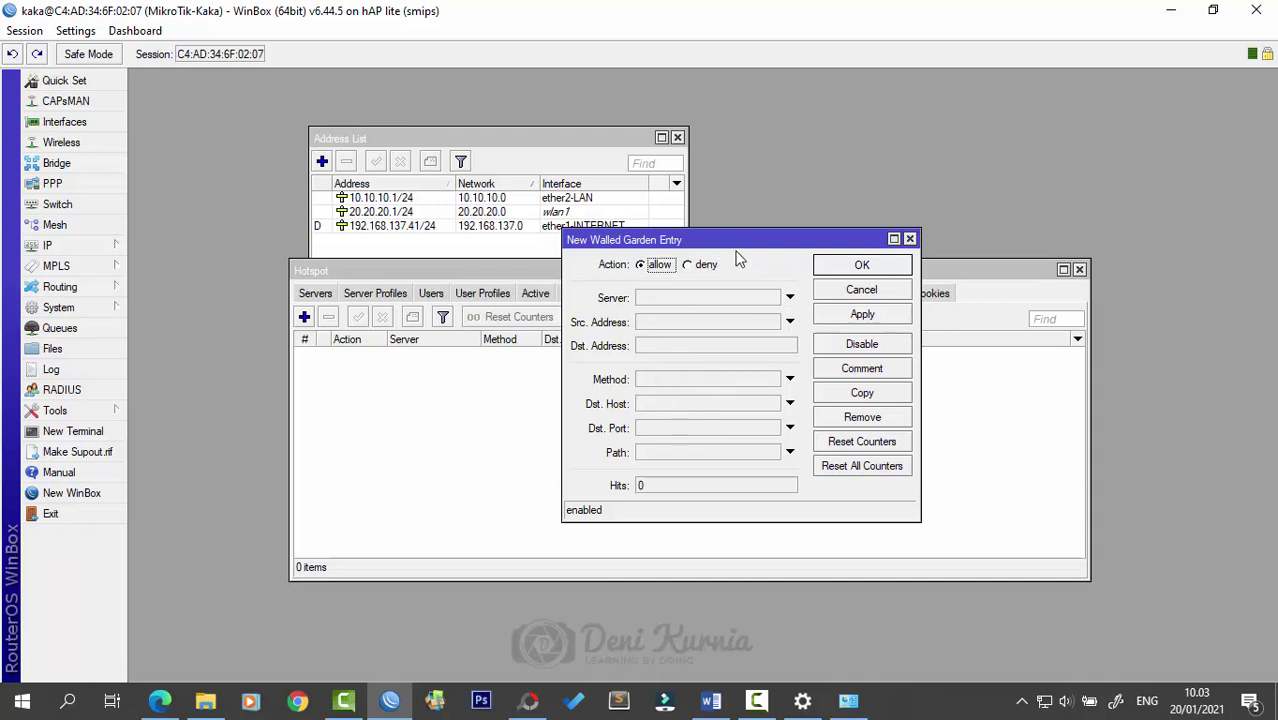
{"action": "left_click_drag", "start_coordinate": [716, 248], "coordinate": [812, 262]}
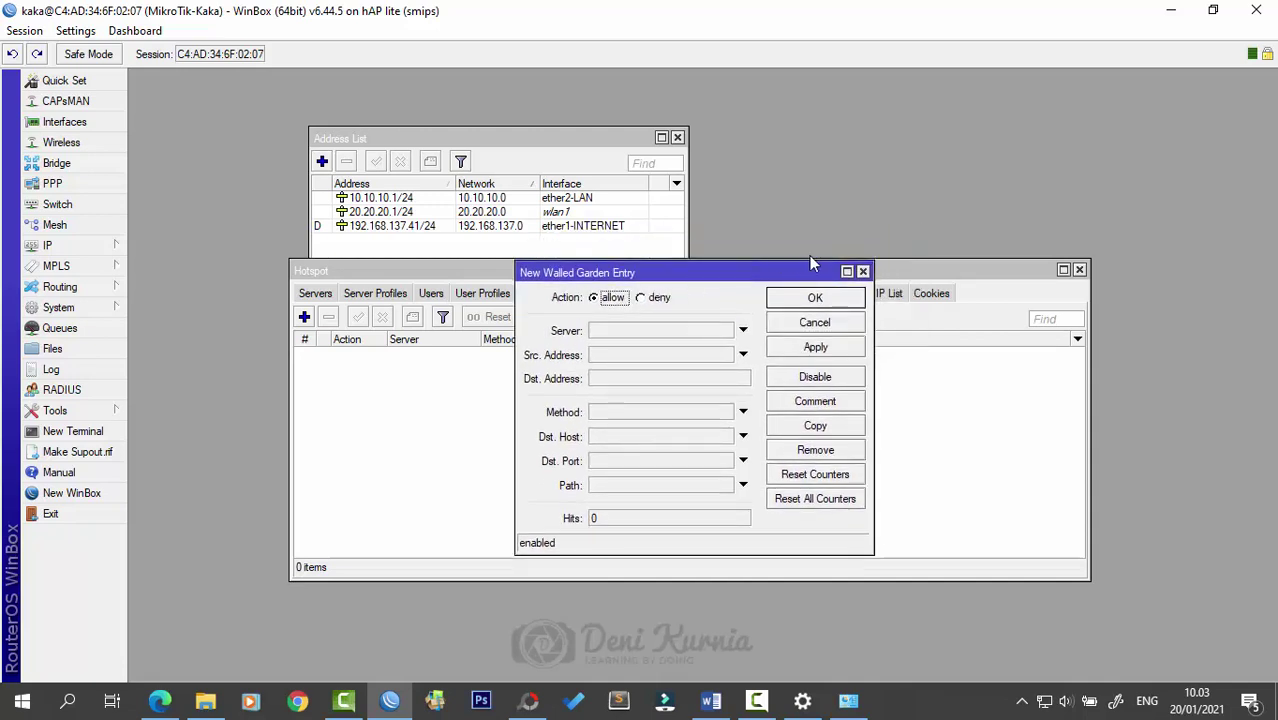
{"action": "left_click", "coordinate": [864, 272]}
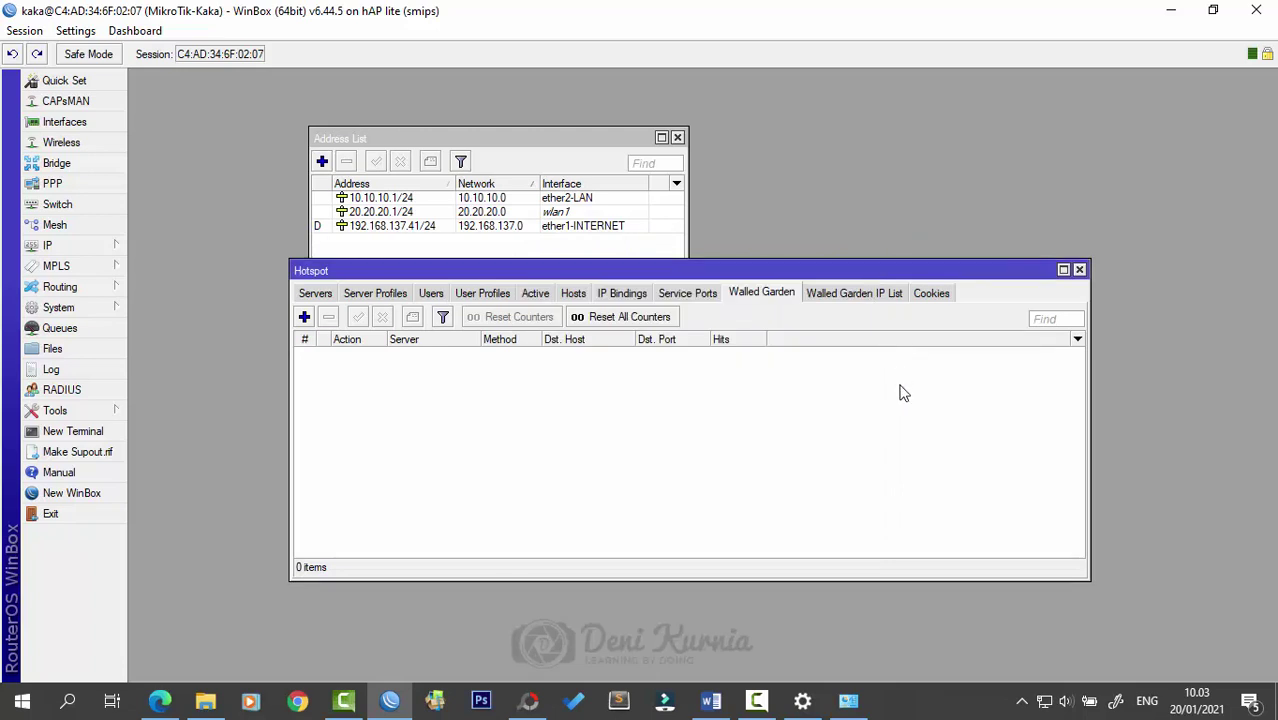
{"action": "left_click", "coordinate": [885, 295]}
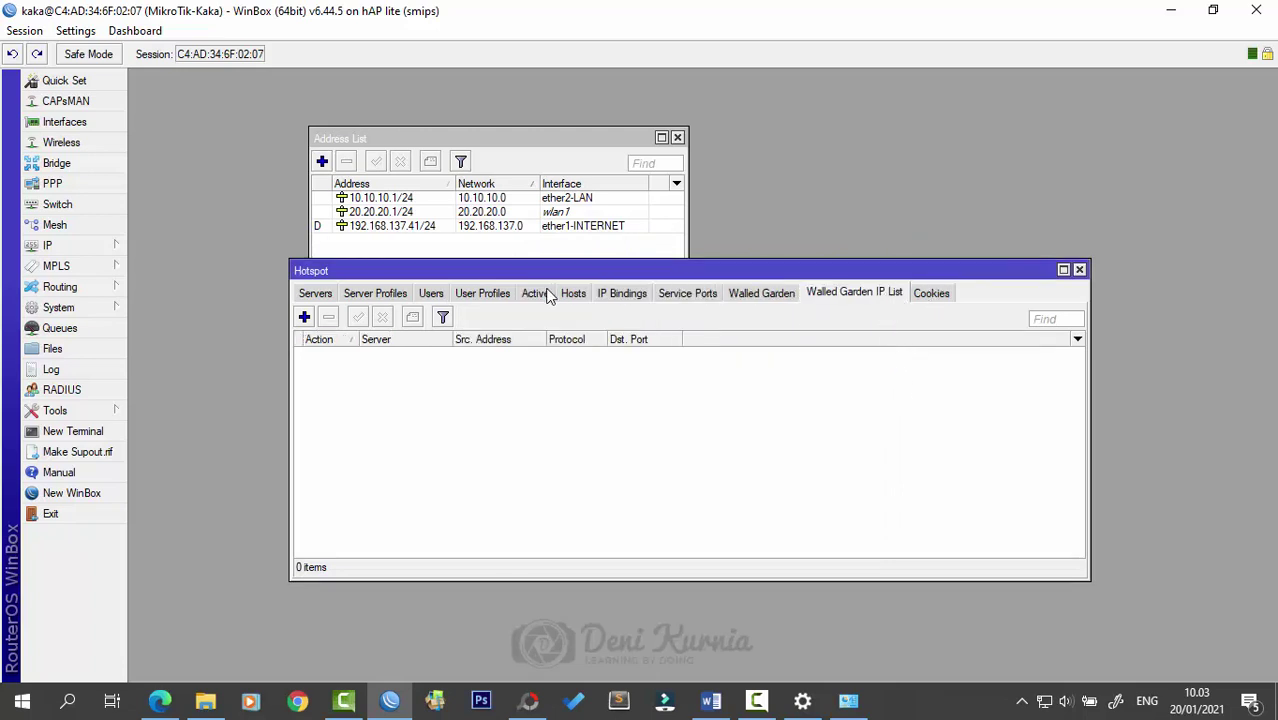
{"action": "left_click", "coordinate": [930, 293]}
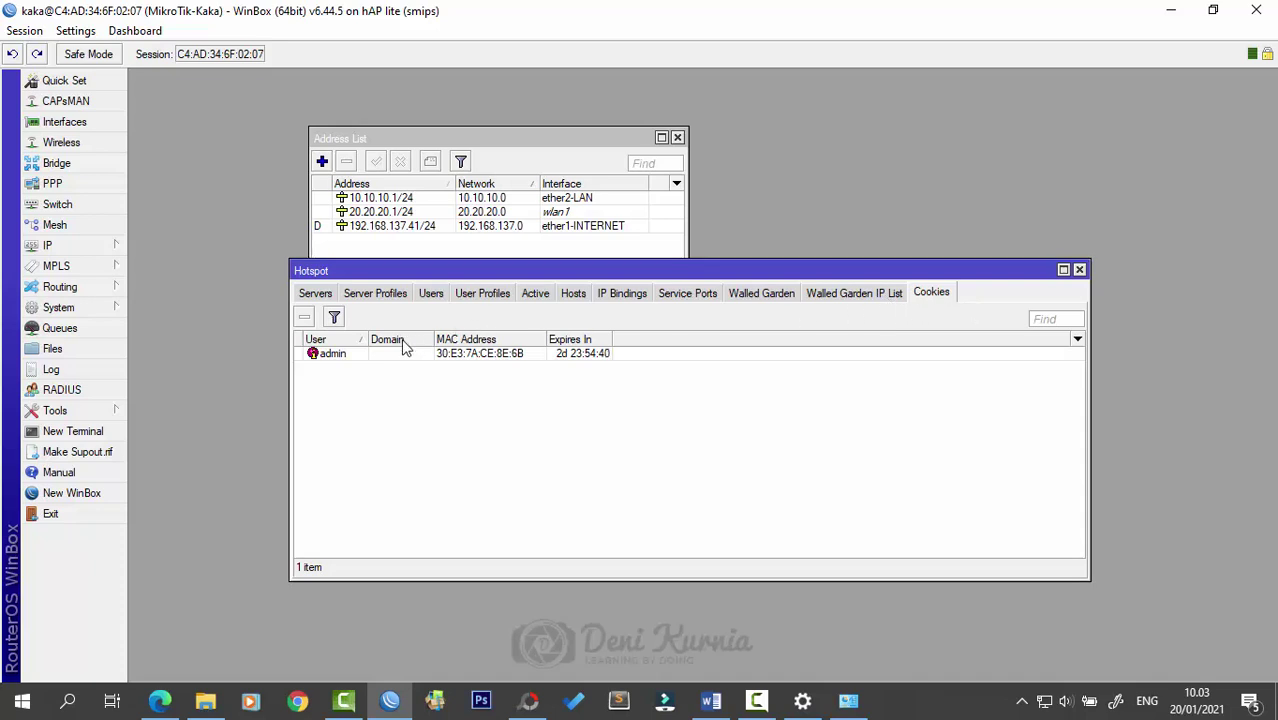
- Select the stored cookie, then compare the Hosts and Active lists before returning to Cookies
{"action": "left_click", "coordinate": [341, 362]}
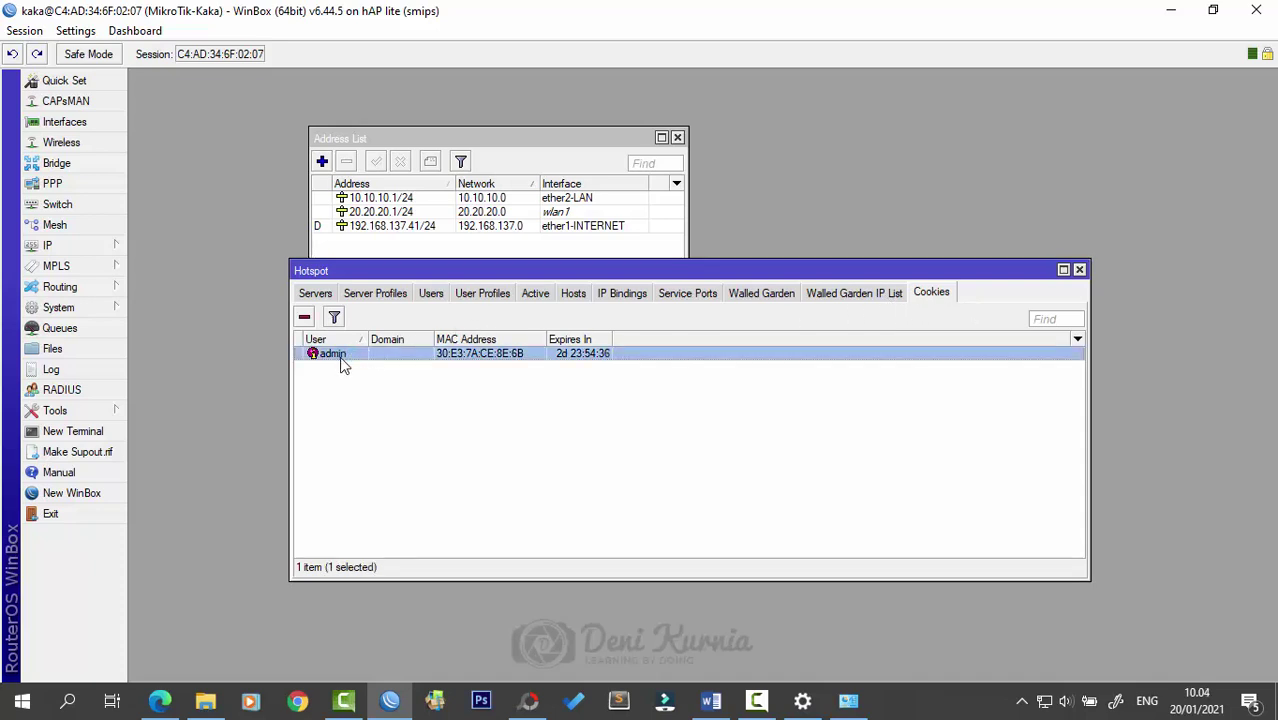
{"action": "left_click", "coordinate": [466, 420]}
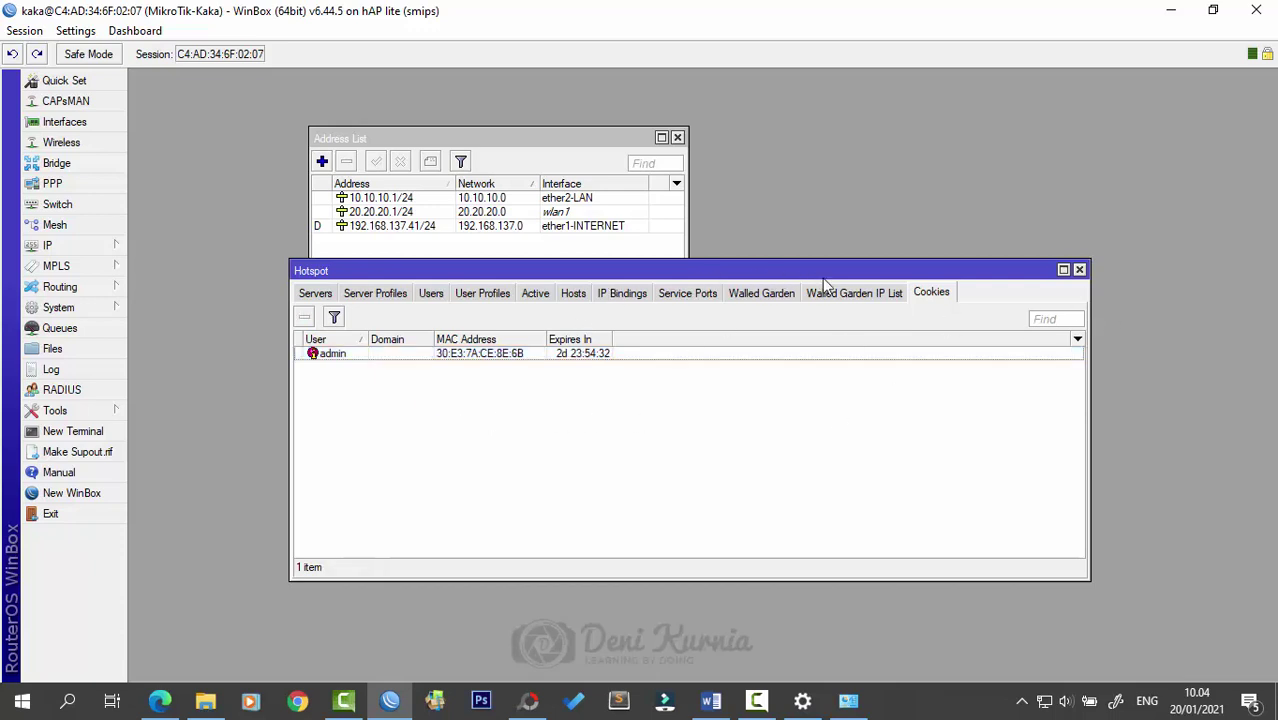
{"action": "left_click", "coordinate": [574, 297]}
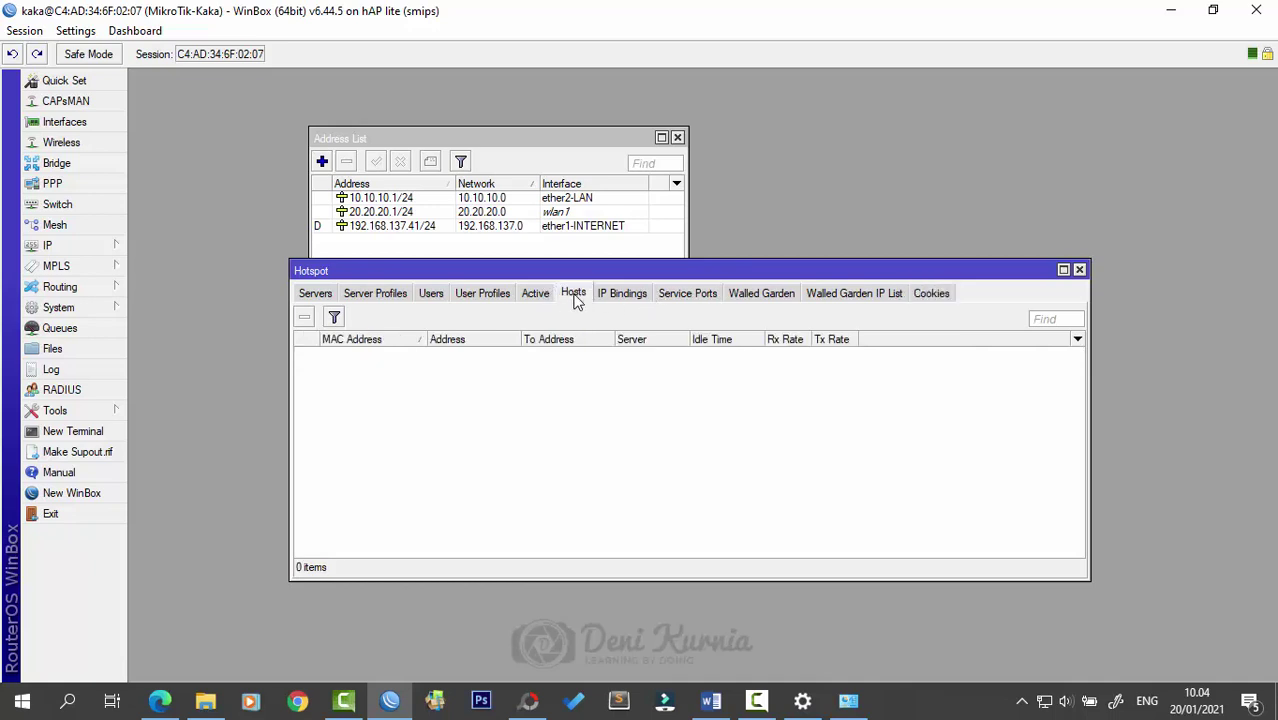
{"action": "left_click", "coordinate": [934, 297]}
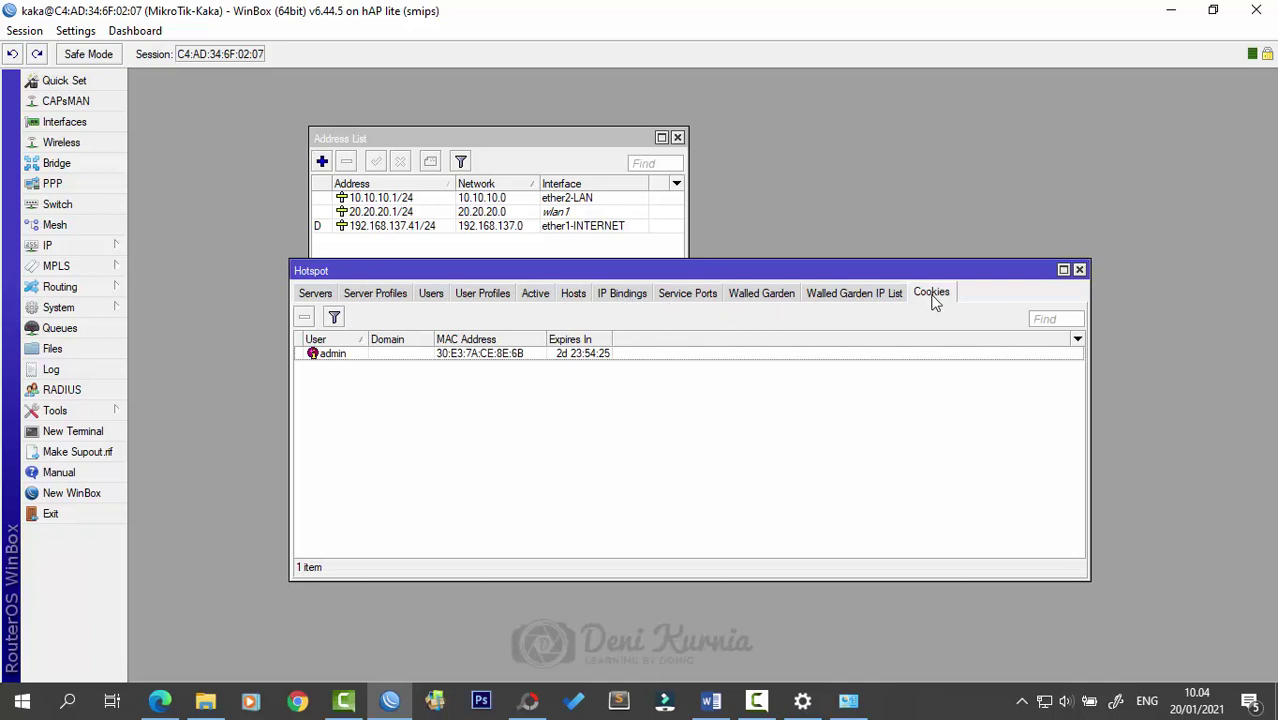
{"action": "left_click", "coordinate": [535, 300]}
{"action": "left_click", "coordinate": [563, 300]}
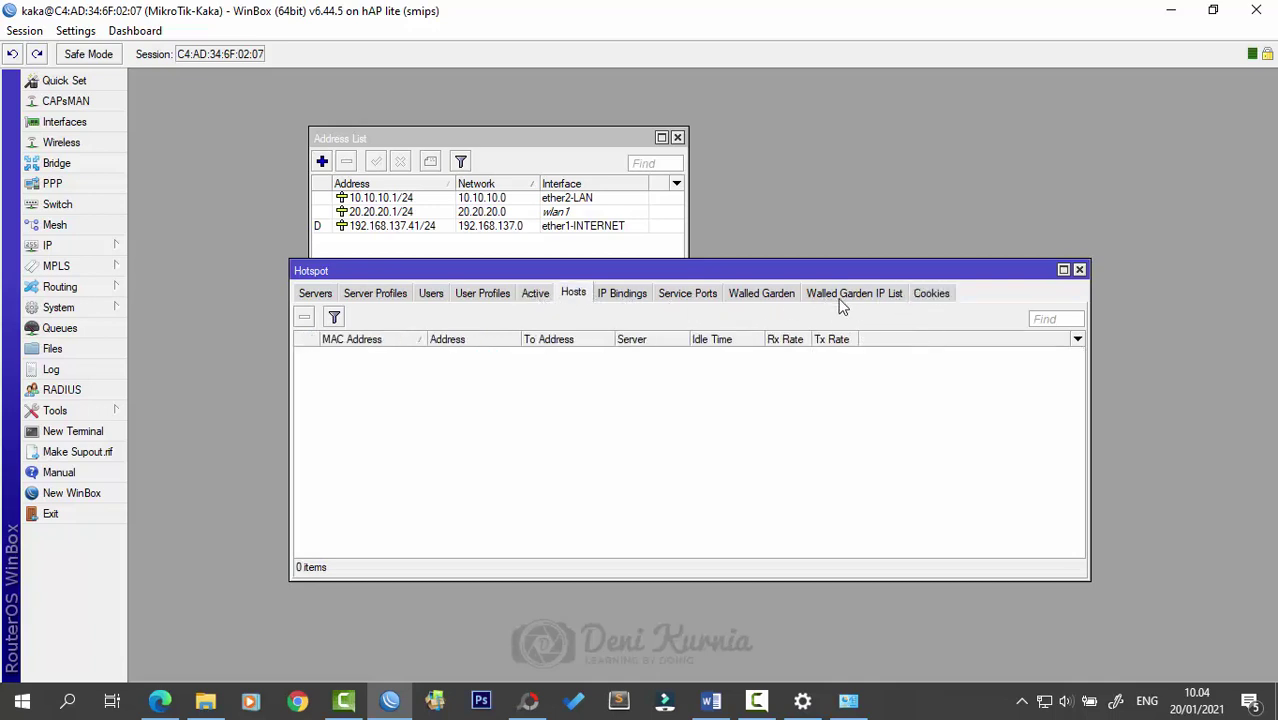
{"action": "left_click", "coordinate": [931, 296]}
- Remove the login cookie, recheck Hosts and Active, and close the Address List window
{"action": "left_click", "coordinate": [360, 352]}
{"action": "left_click", "coordinate": [306, 318]}
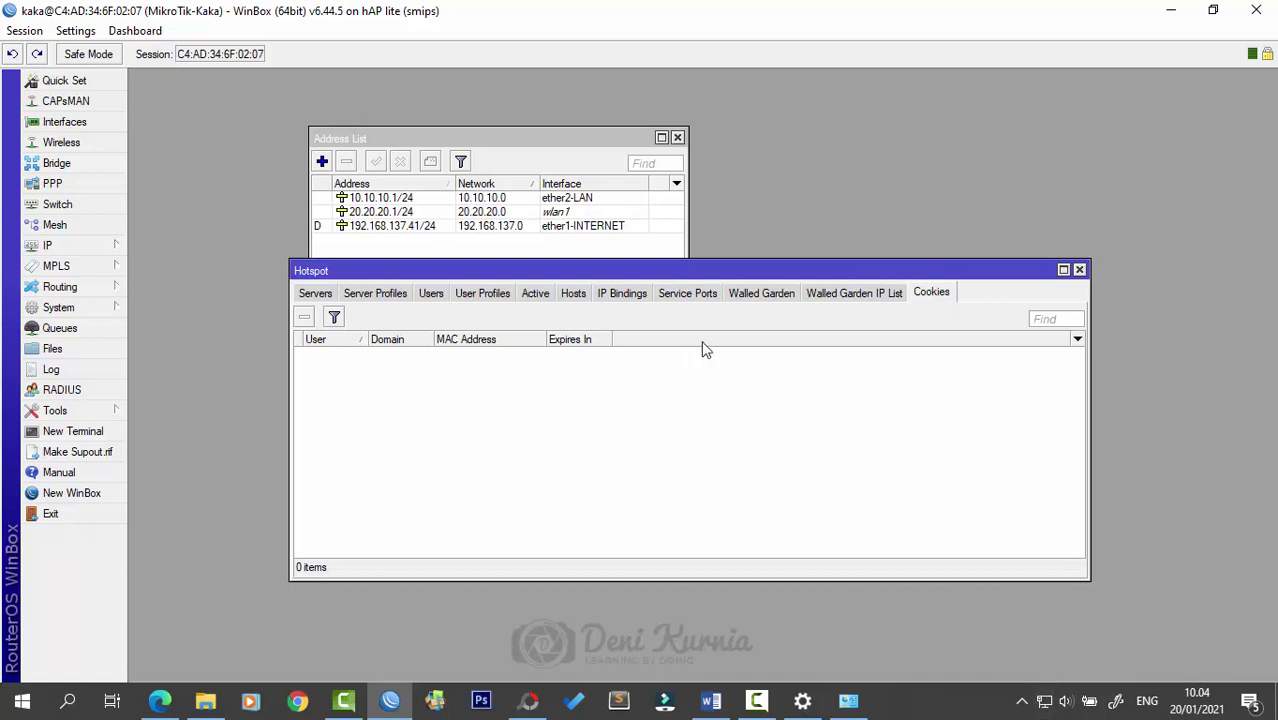
{"action": "left_click", "coordinate": [578, 300]}
{"action": "left_click", "coordinate": [533, 297]}
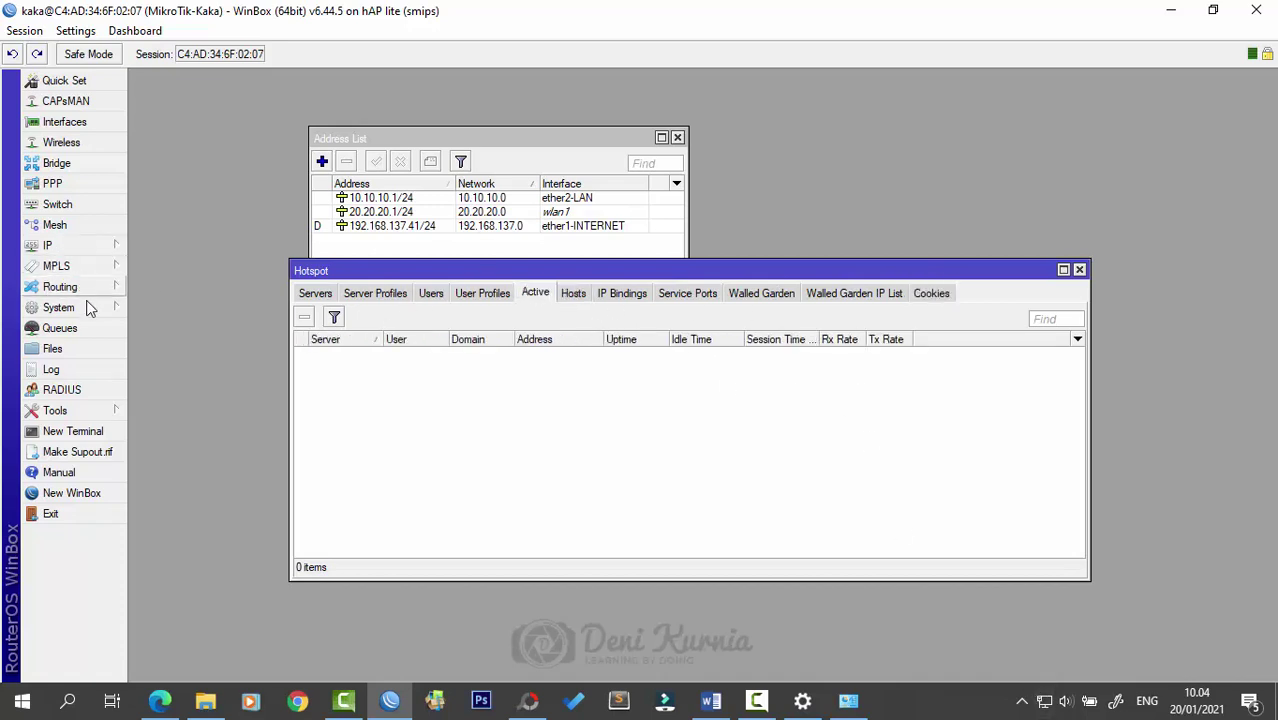
{"action": "left_click", "coordinate": [677, 137]}
{"action": "left_click_drag", "start_coordinate": [759, 274], "coordinate": [784, 204]}
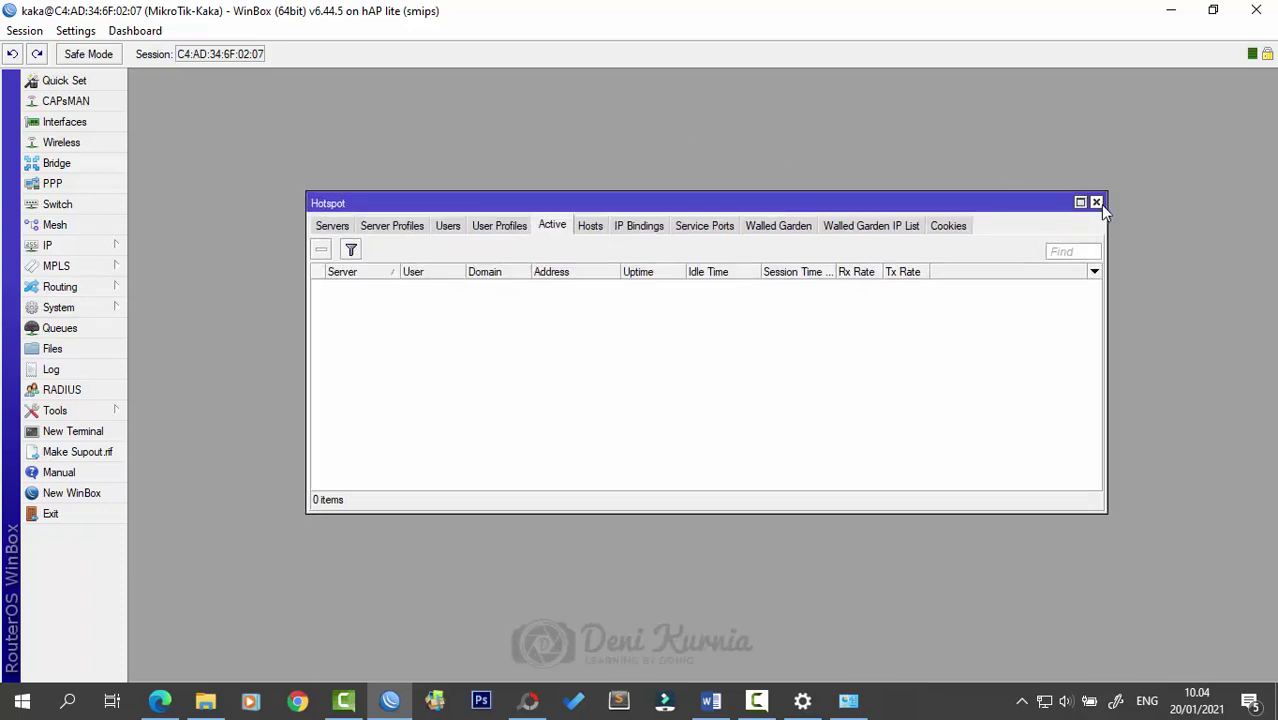
- Swap the Hotspot window for an enlarged File List with the hotspot directory selected
{"action": "left_click", "coordinate": [1093, 203]}
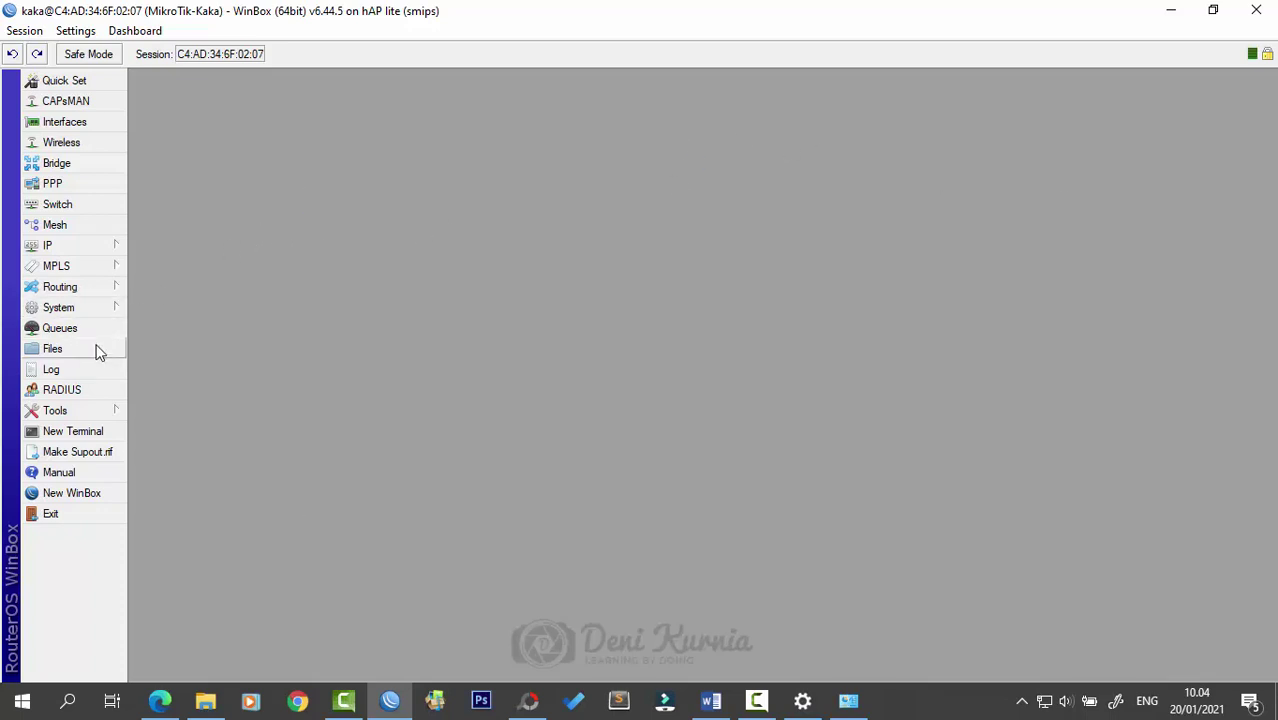
{"action": "left_click", "coordinate": [98, 350]}
{"action": "left_click_drag", "start_coordinate": [716, 240], "coordinate": [671, 160]}
{"action": "left_click", "coordinate": [470, 231]}
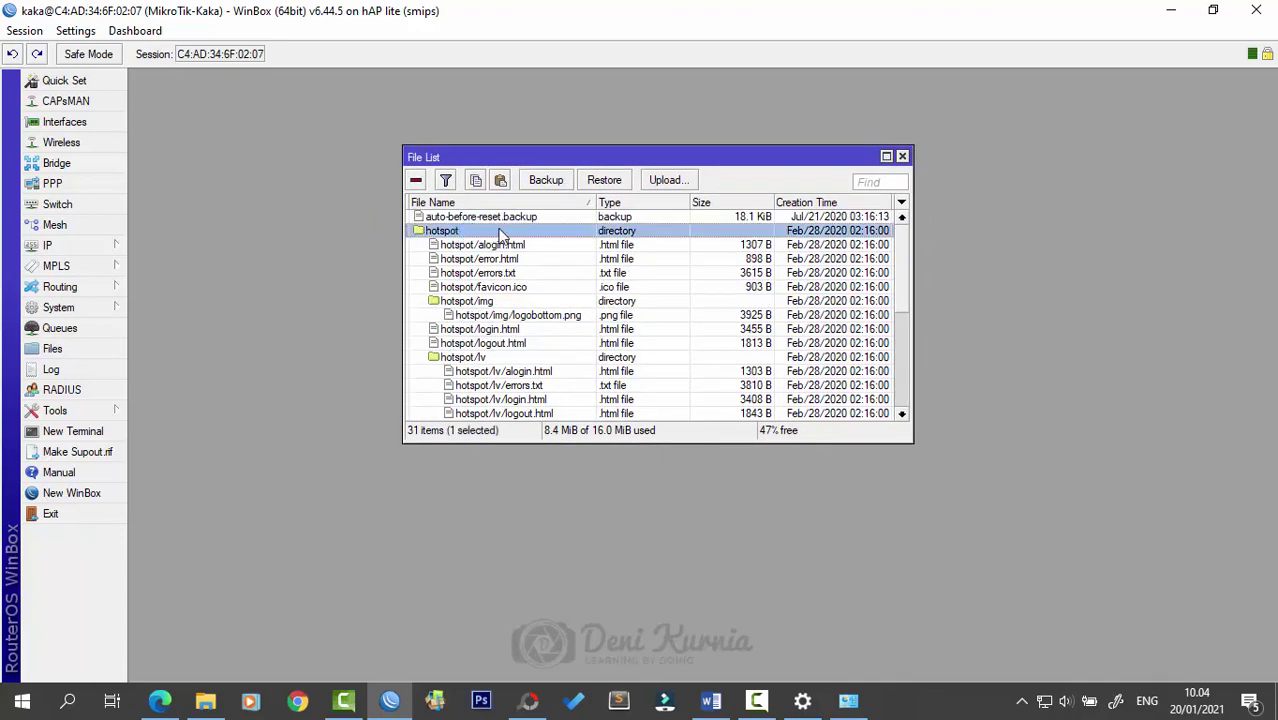
{"action": "left_click_drag", "start_coordinate": [909, 443], "coordinate": [970, 662]}
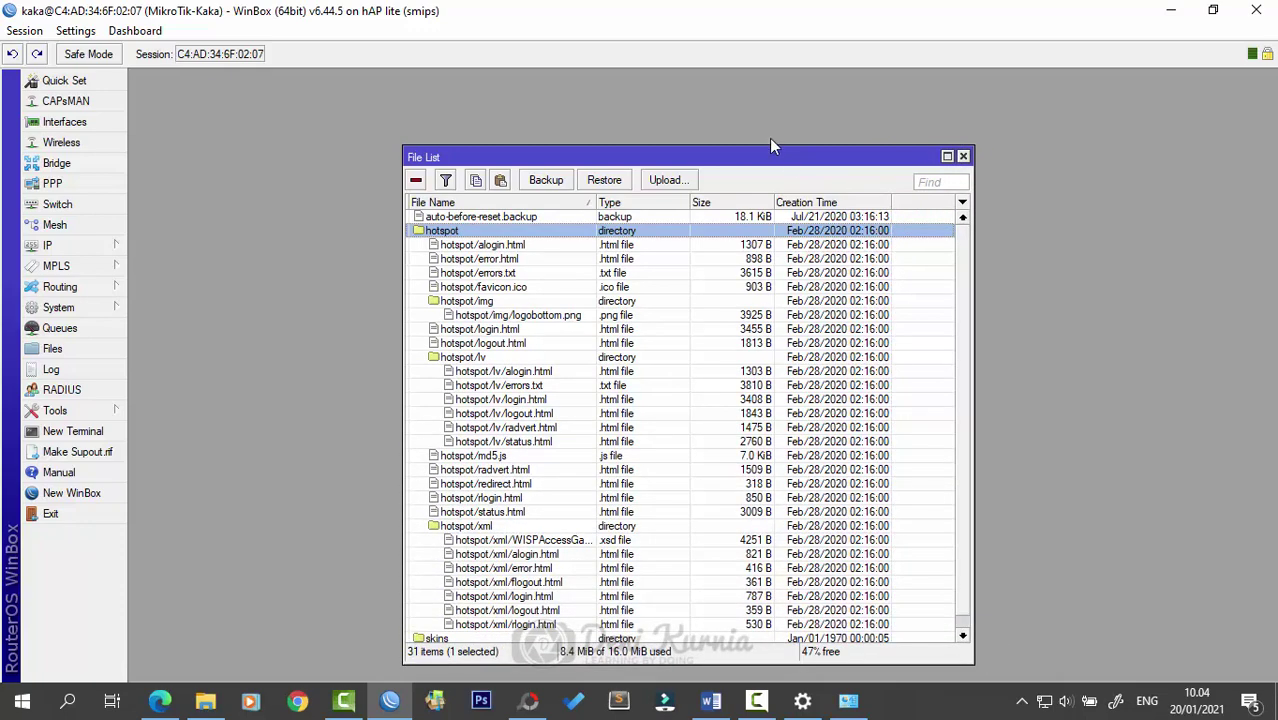
{"action": "left_click_drag", "start_coordinate": [772, 160], "coordinate": [732, 110]}
{"action": "scroll", "coordinate": [545, 350], "scroll_direction": "down", "scroll_amount": 1}
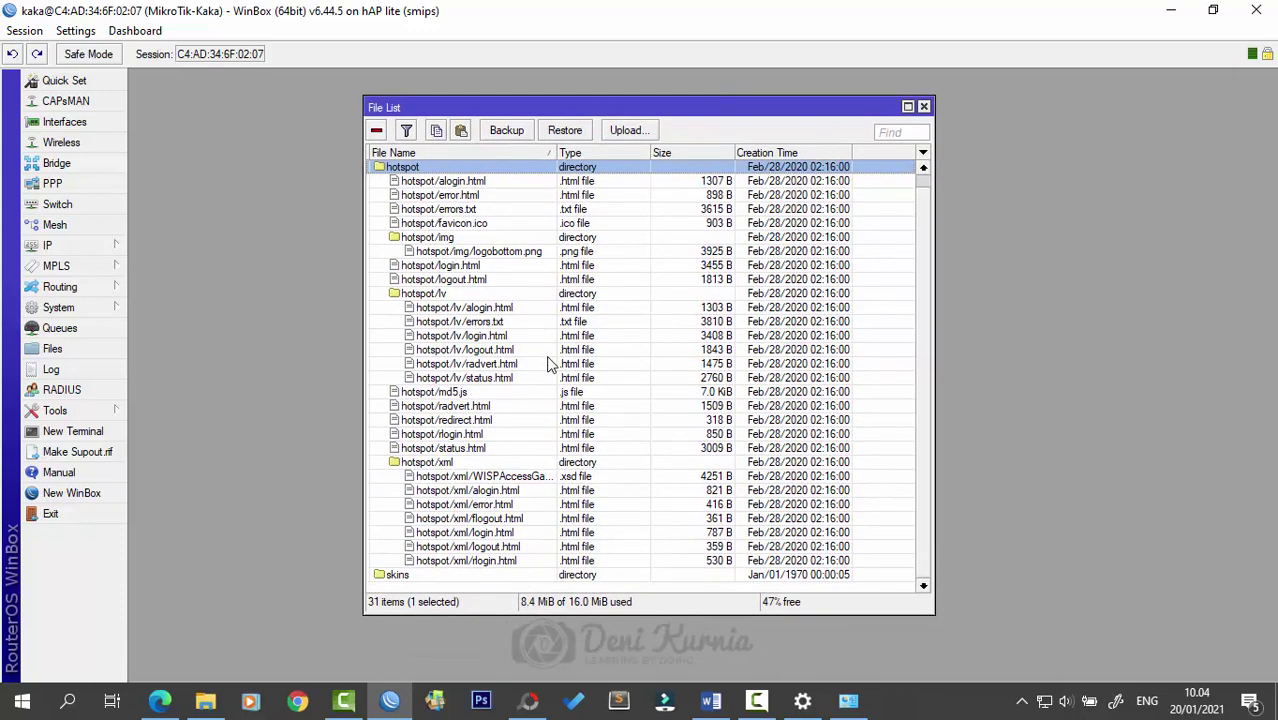
{"action": "scroll", "coordinate": [588, 370], "scroll_direction": "up", "scroll_amount": 1}
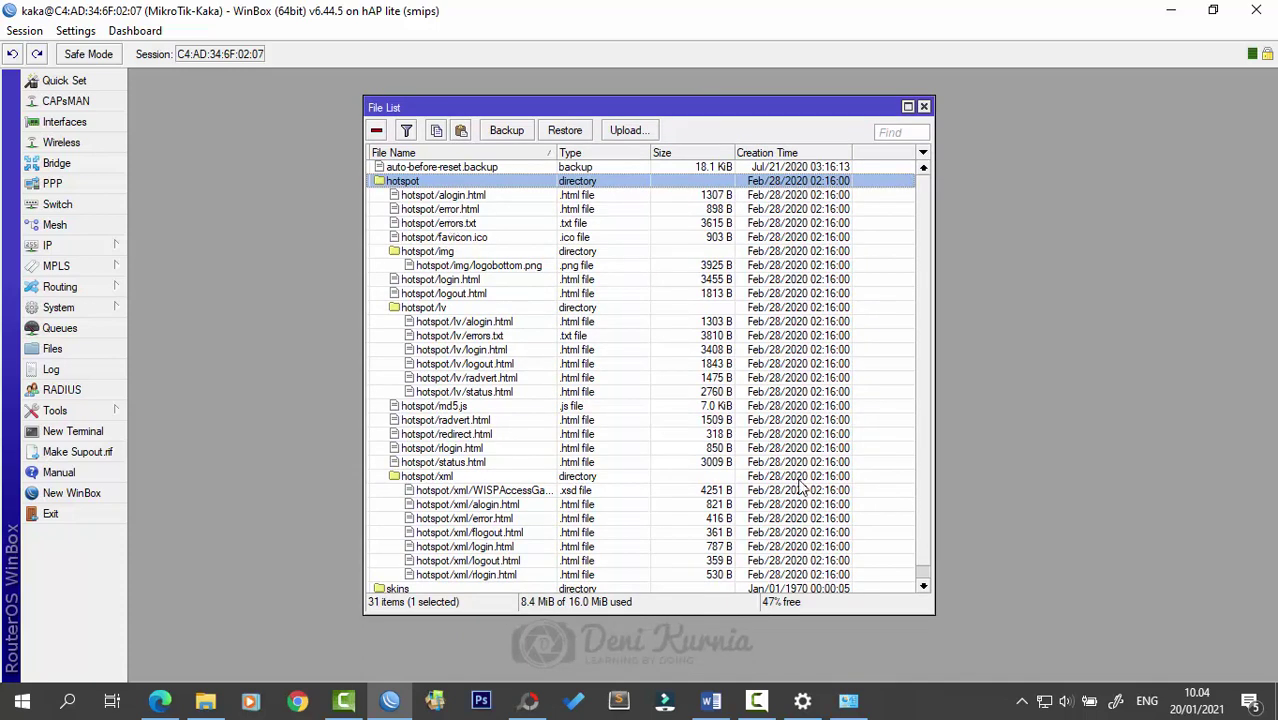
- Connect the PC's Wi-Fi to the open AK 4 network
{"action": "left_click", "coordinate": [1043, 701]}
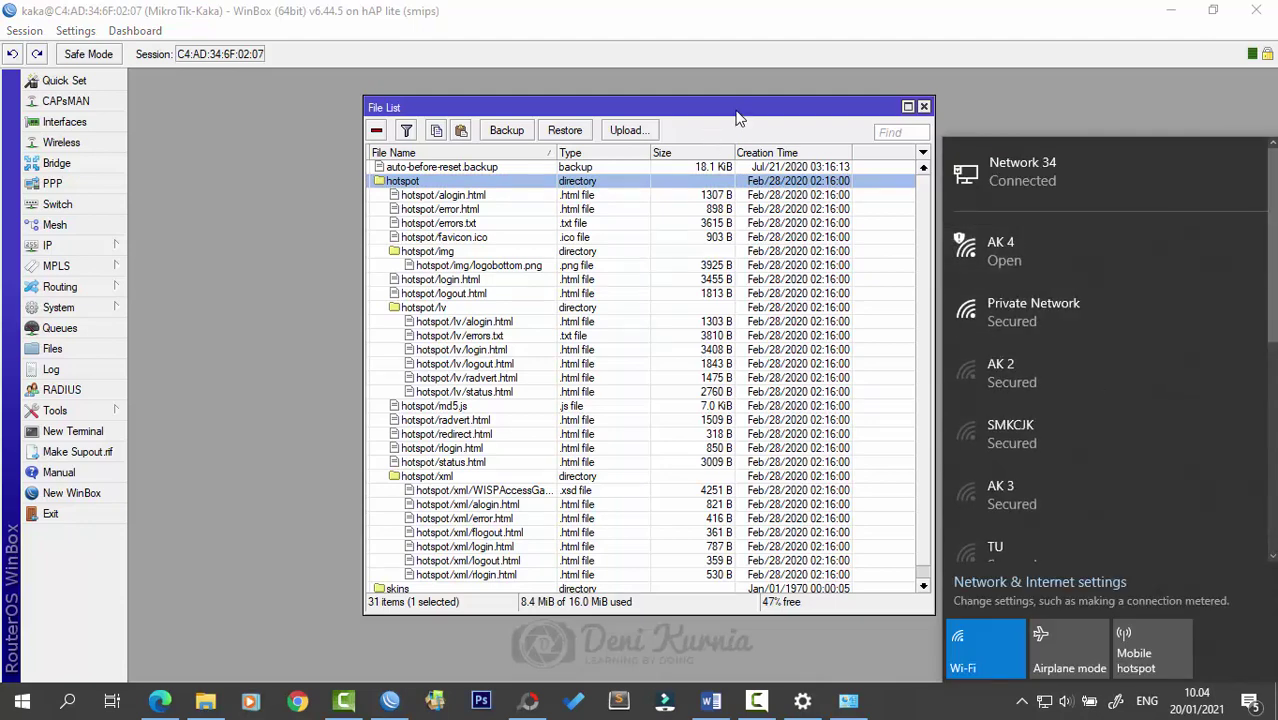
{"action": "left_click", "coordinate": [1060, 250]}
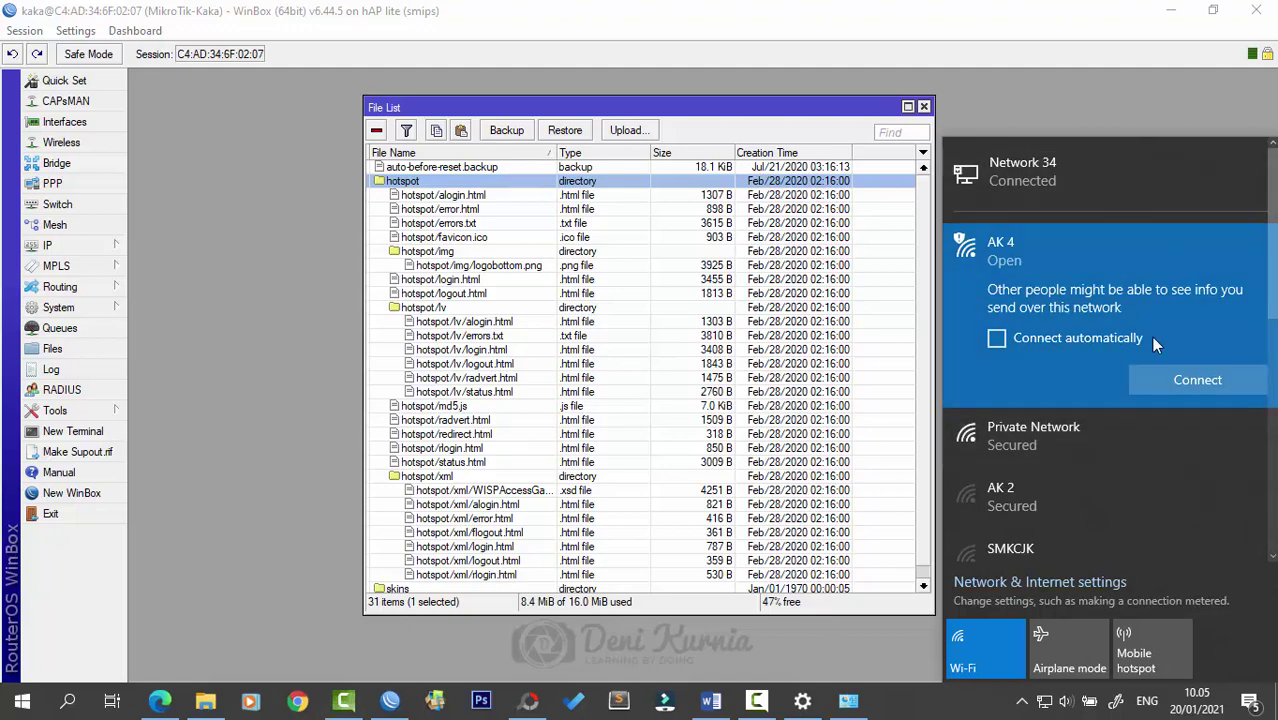
{"action": "left_click", "coordinate": [1212, 378]}
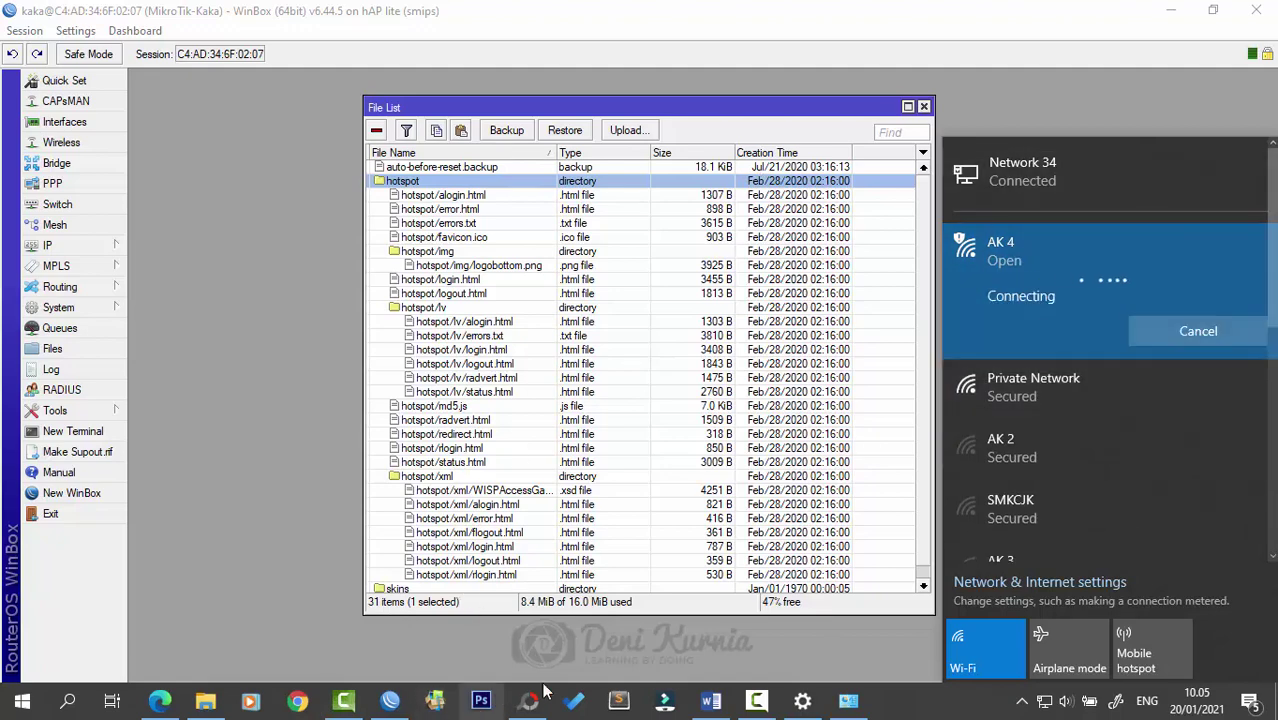
{"action": "left_click", "coordinate": [848, 703]}
{"action": "left_click", "coordinate": [848, 703]}
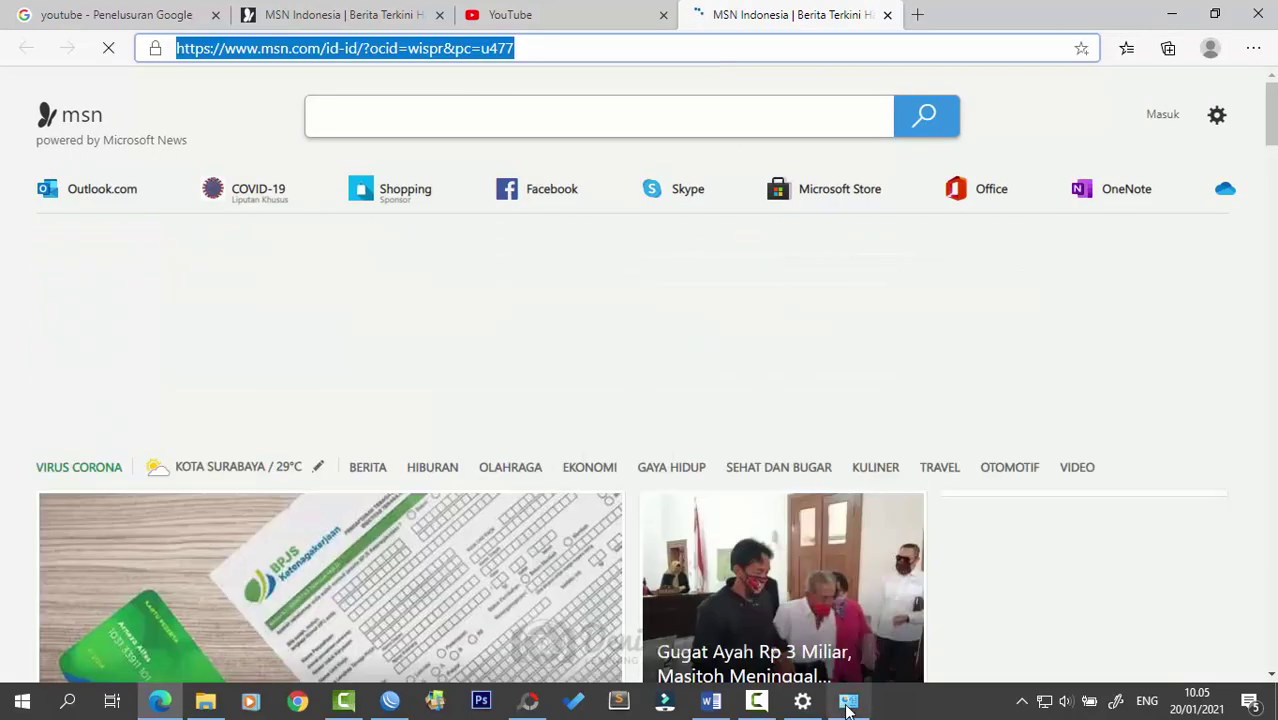
- Disable the wired Ethernet 2 connection in Network Connections
{"action": "left_click", "coordinate": [848, 702]}
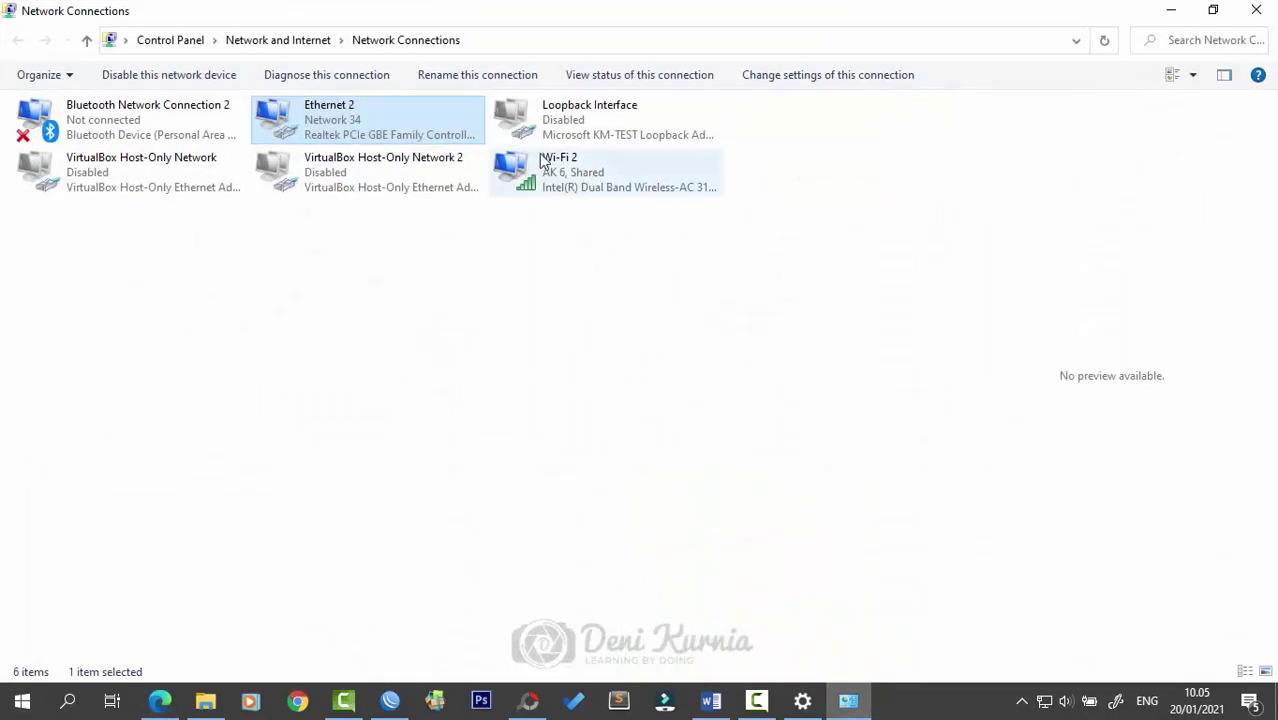
{"action": "right_click", "coordinate": [392, 101]}
{"action": "left_click", "coordinate": [409, 116]}
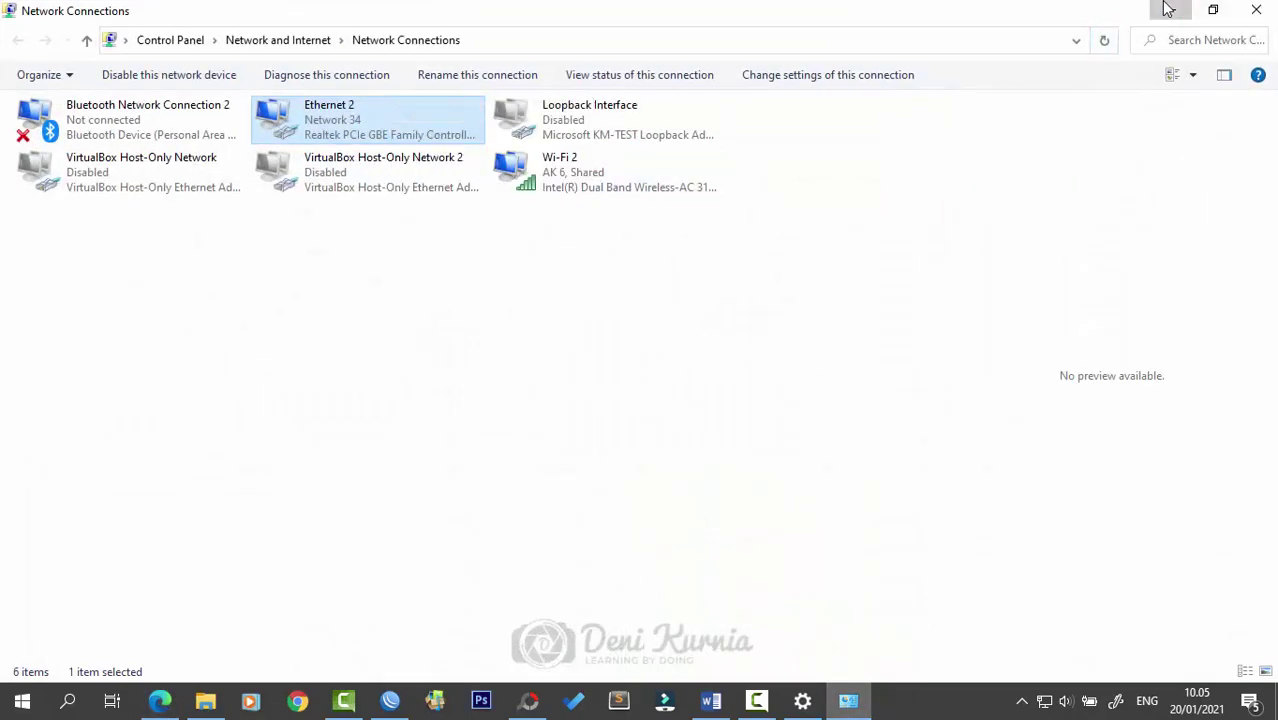
{"action": "left_click", "coordinate": [1170, 10]}
- Browse to kaka.com to reach the hotspot login page, and close the YouTube tab
{"action": "type", "text": "ka"}
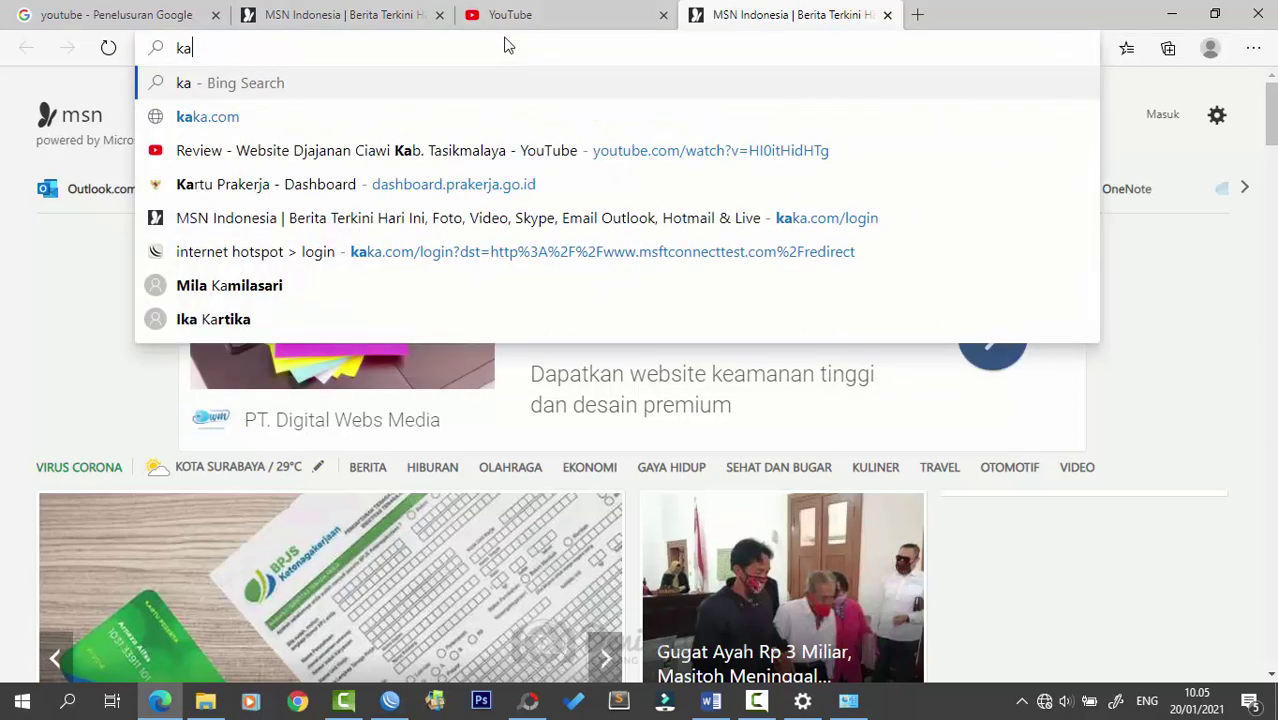
{"action": "type", "text": "ka.com"}
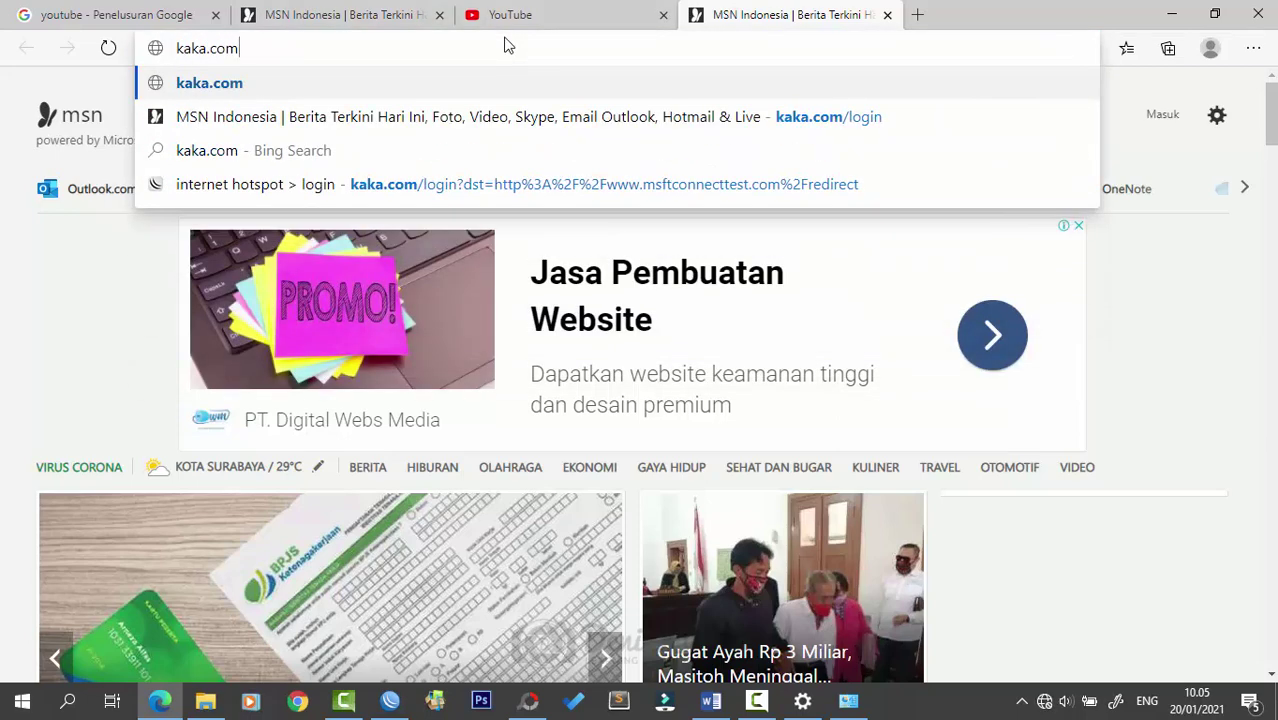
{"action": "key", "text": "Return"}
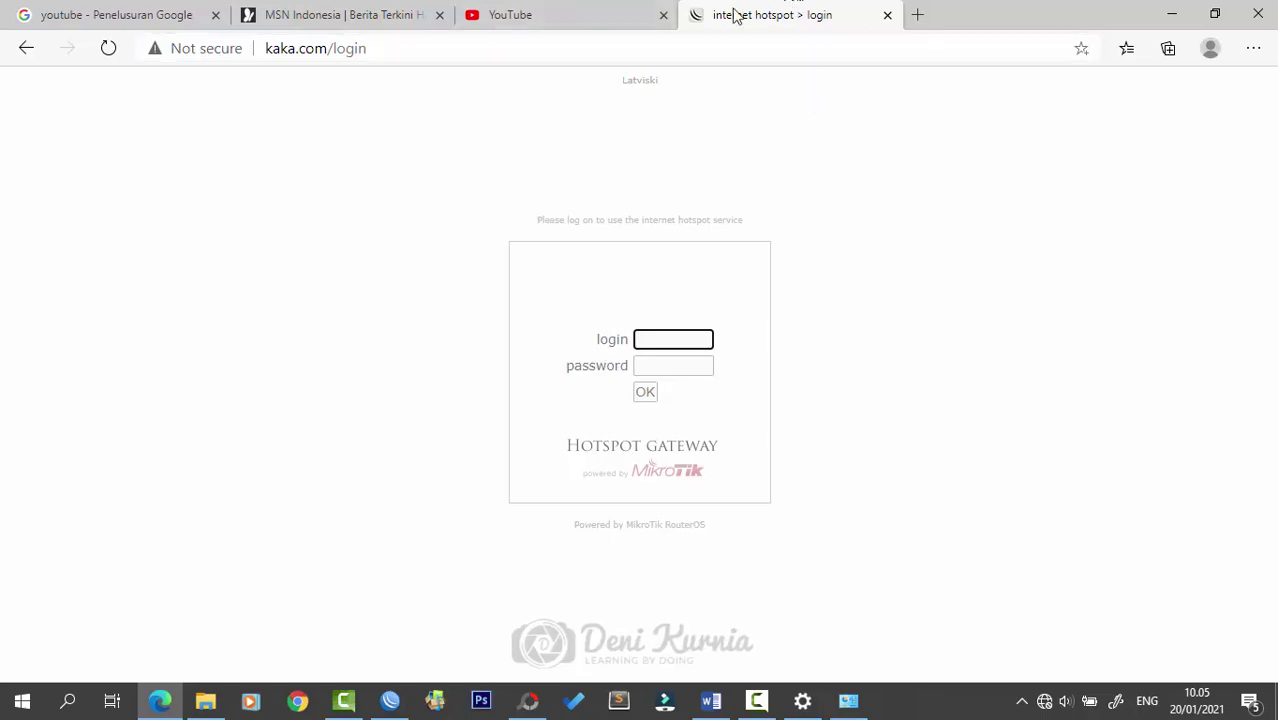
{"action": "left_click", "coordinate": [599, 8]}
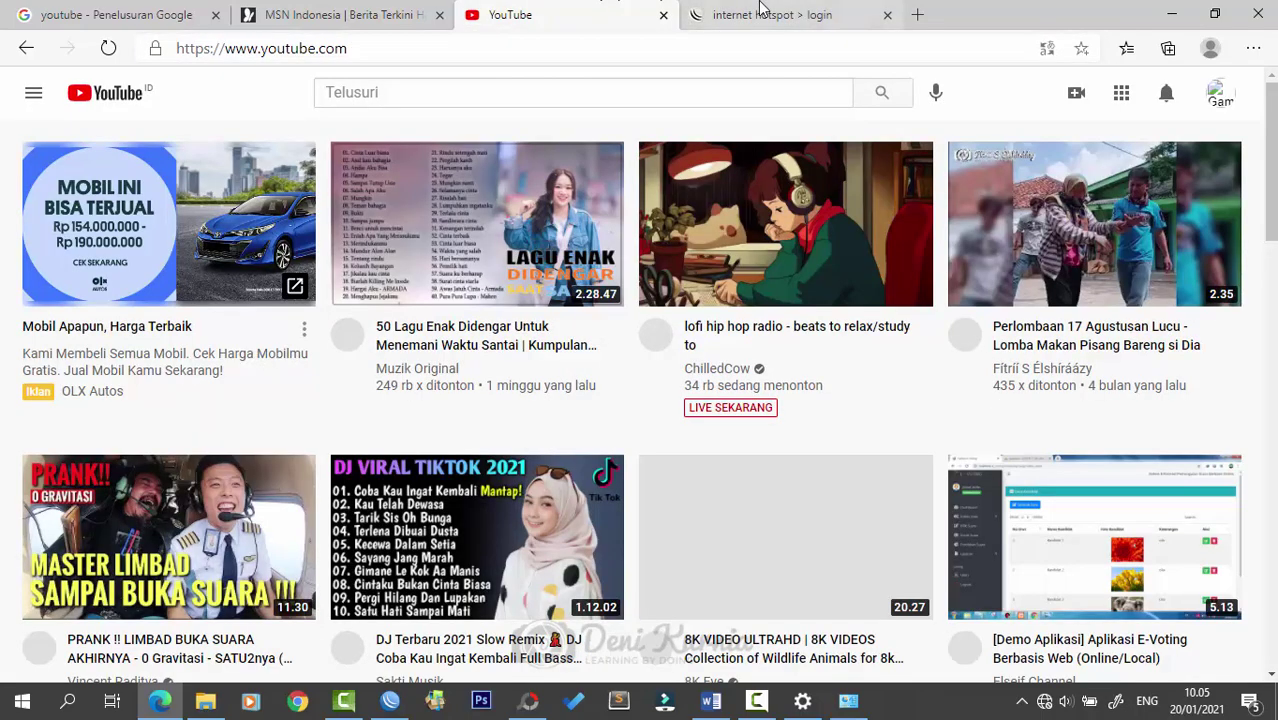
{"action": "left_click", "coordinate": [745, 8]}
{"action": "left_click", "coordinate": [639, 16]}
{"action": "left_click", "coordinate": [663, 14]}
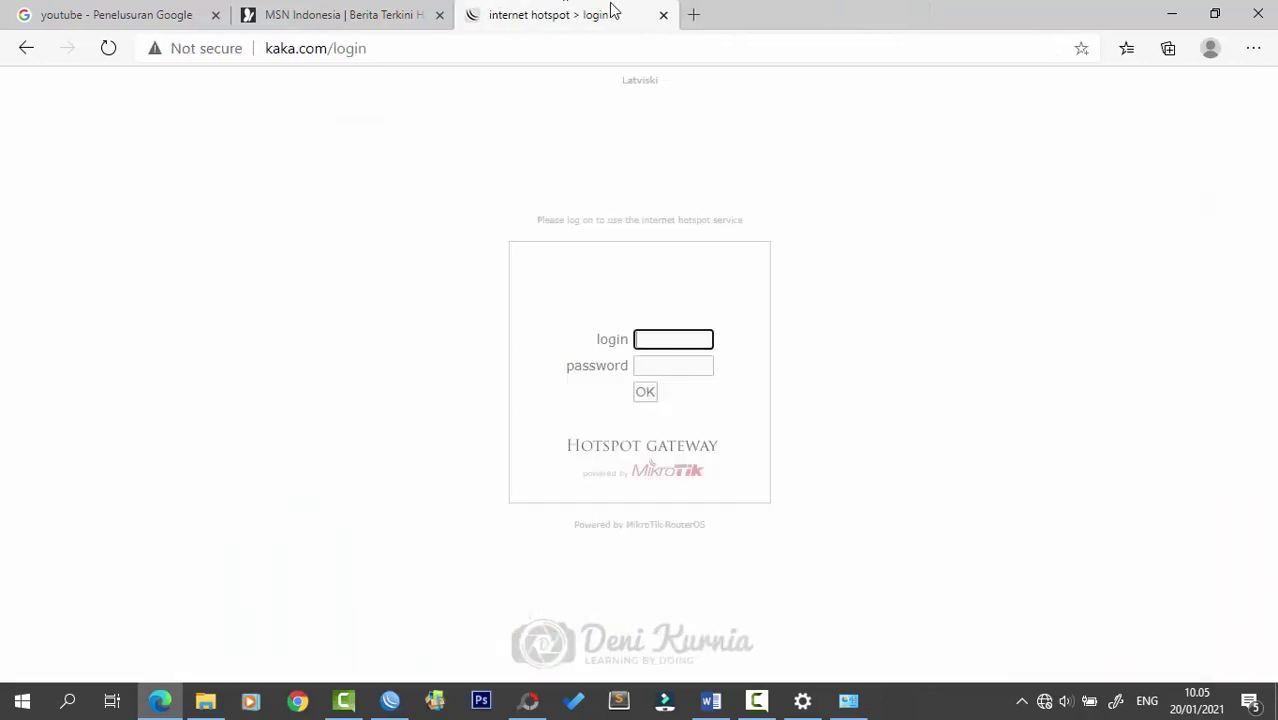
- Open E:\Pictures\Template Web\Template Login Mikrotik\BootTiK #1 - Hasna Cell in File Explorer
{"action": "left_click", "coordinate": [205, 700]}
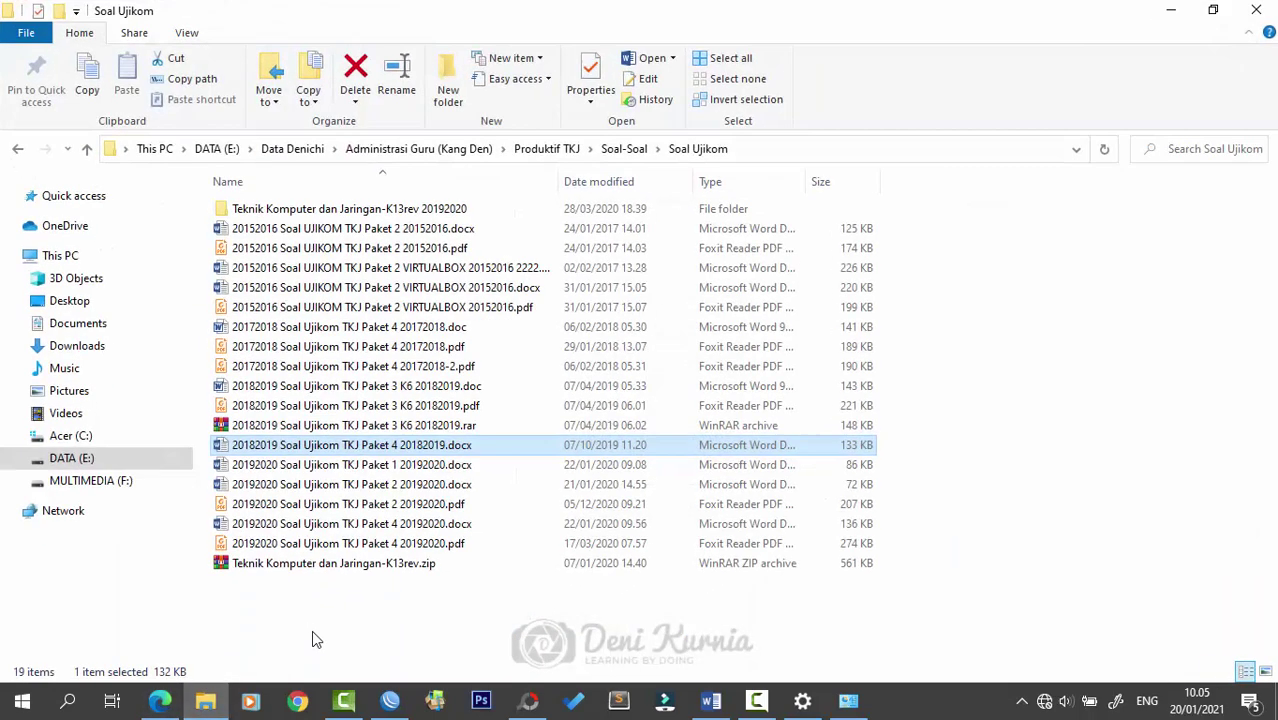
{"action": "left_click", "coordinate": [60, 458]}
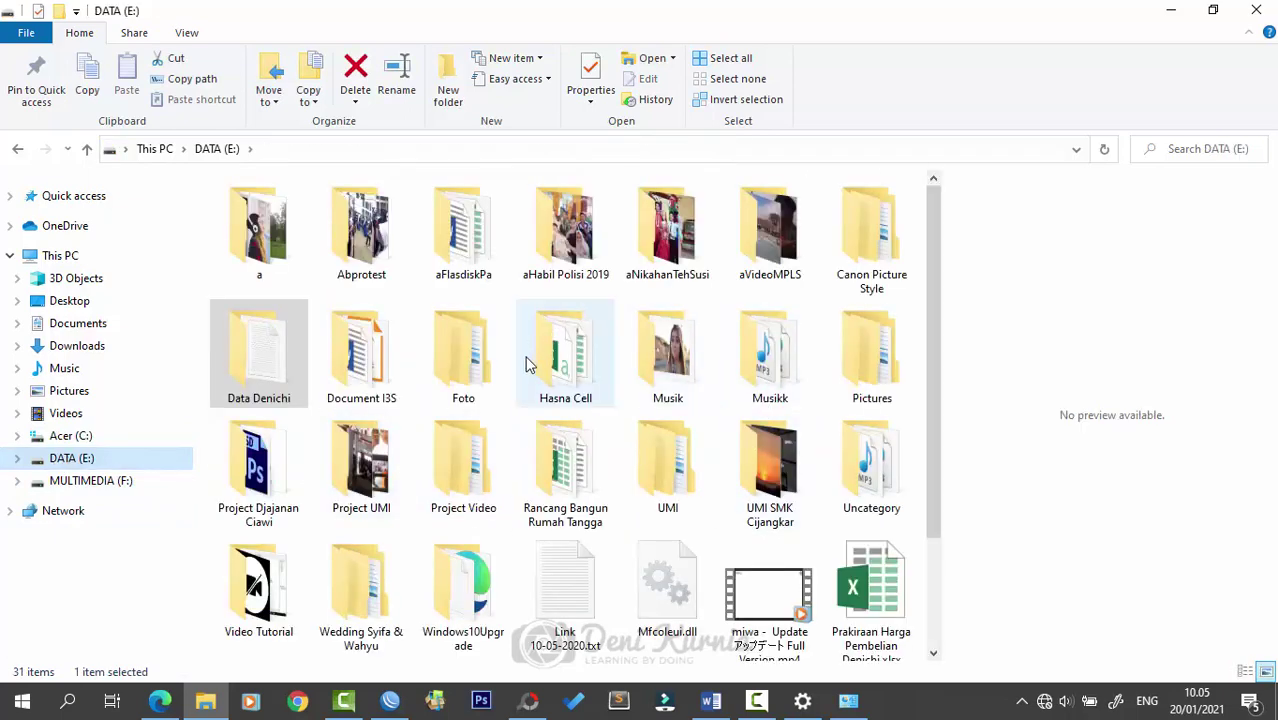
{"action": "double_click", "coordinate": [850, 362]}
{"action": "double_click", "coordinate": [763, 232]}
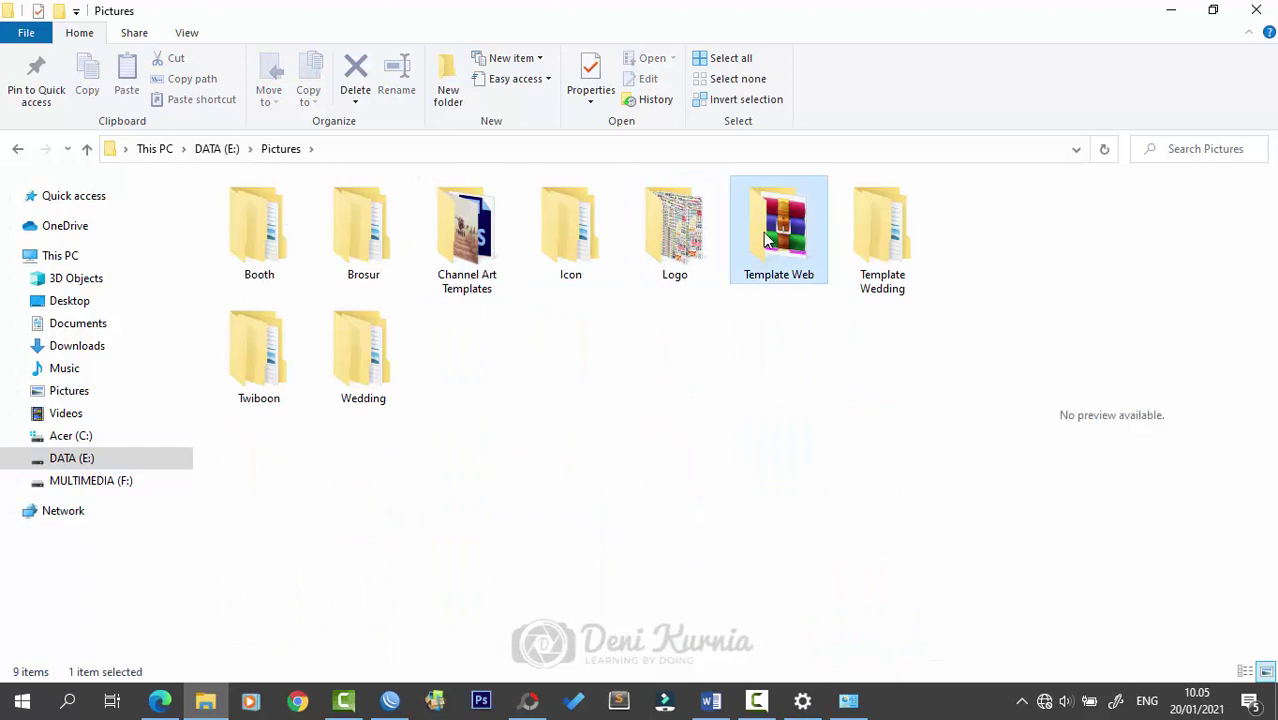
{"action": "double_click", "coordinate": [304, 228]}
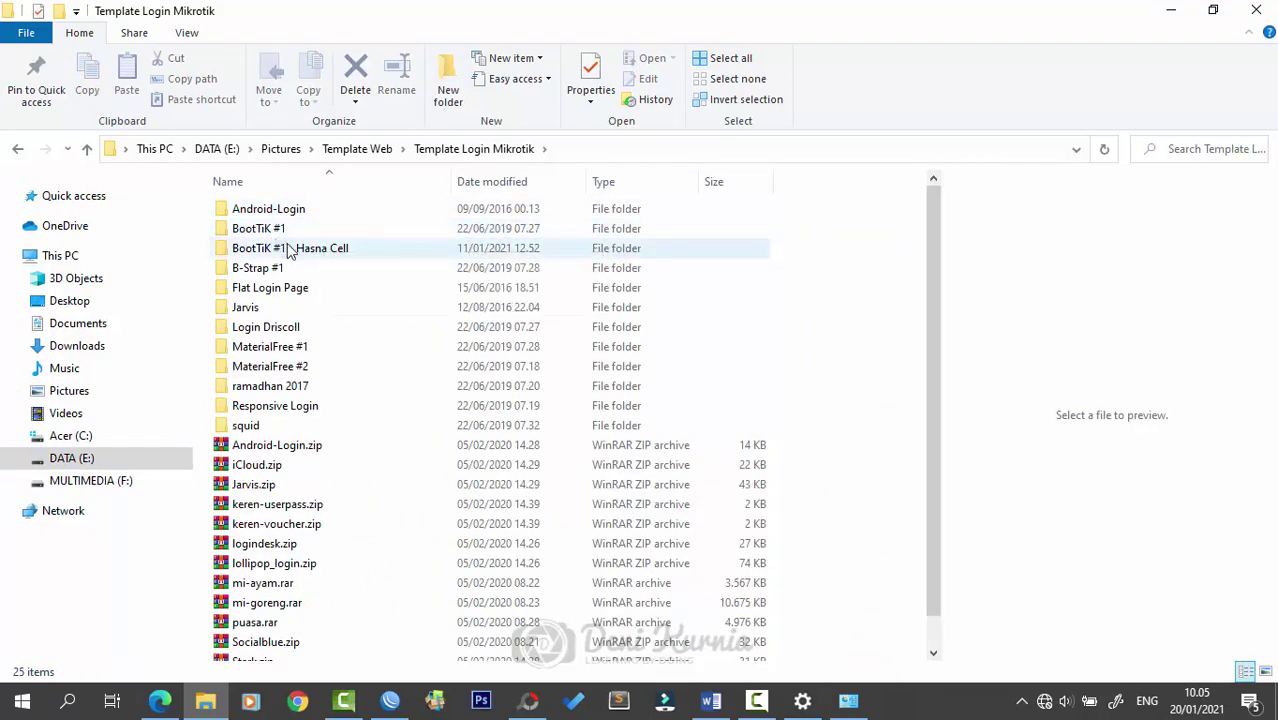
{"action": "double_click", "coordinate": [300, 252]}
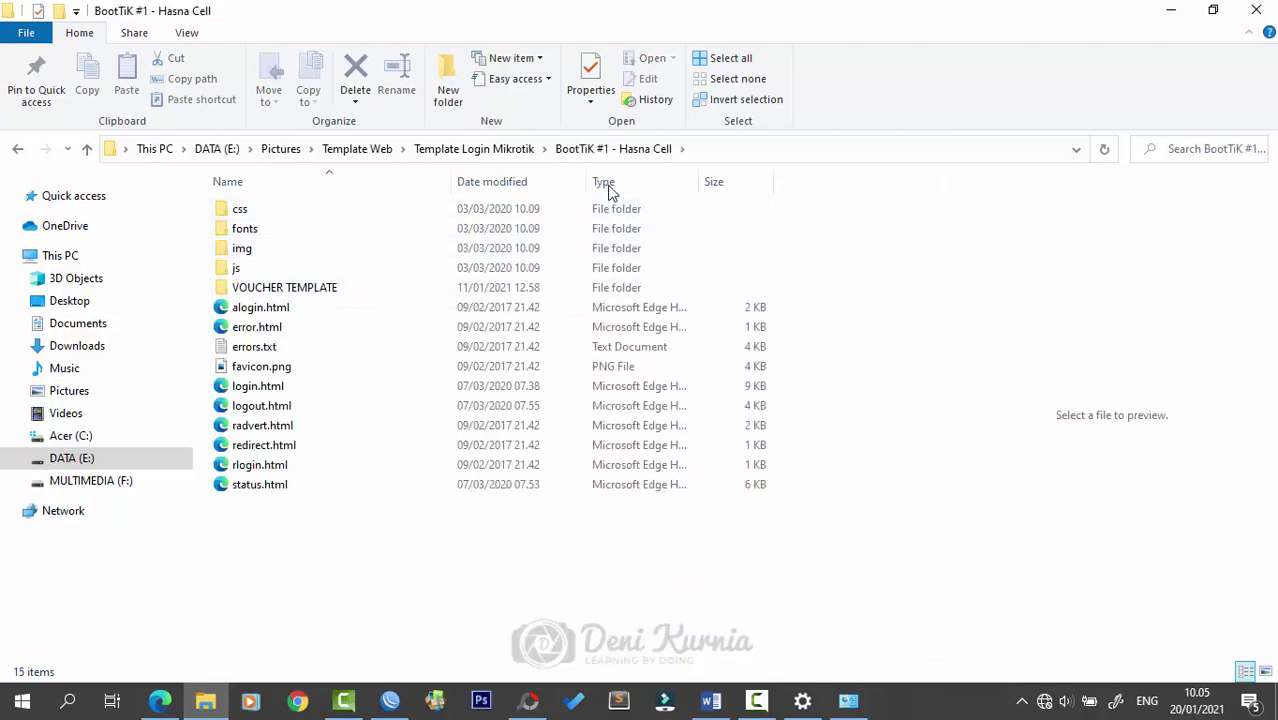
{"action": "left_click", "coordinate": [505, 154]}
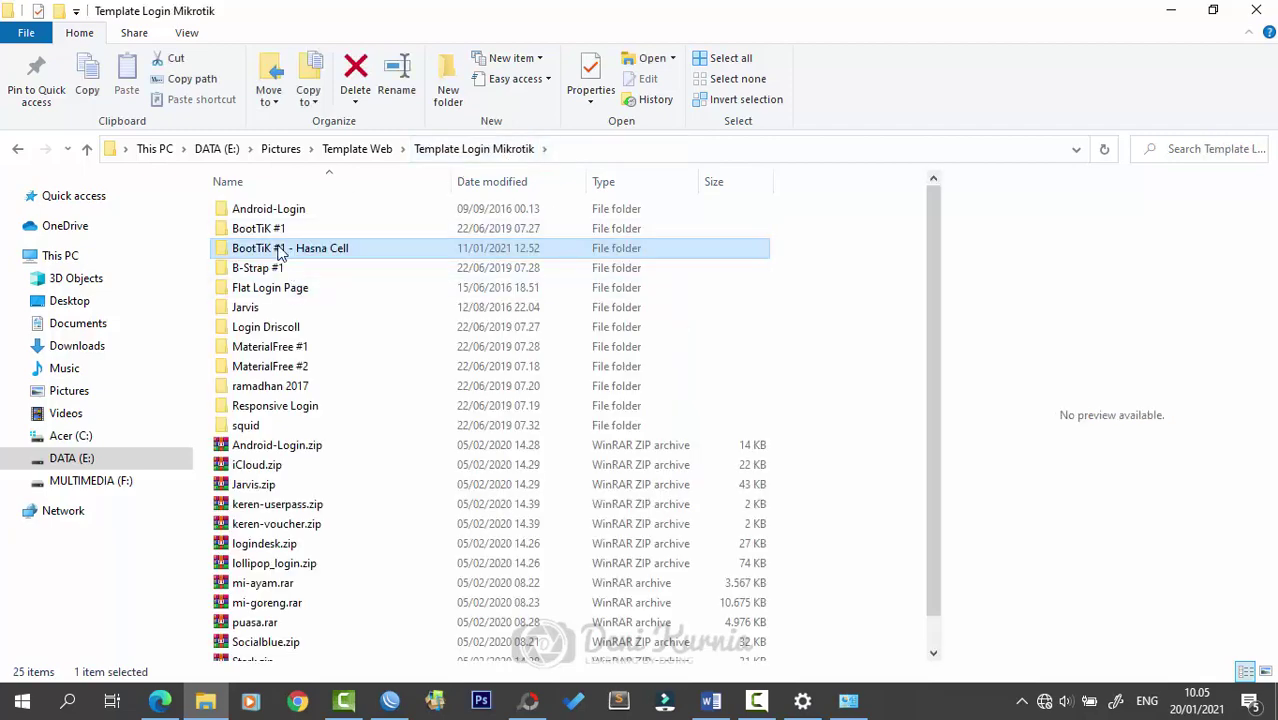
{"action": "double_click", "coordinate": [270, 253]}
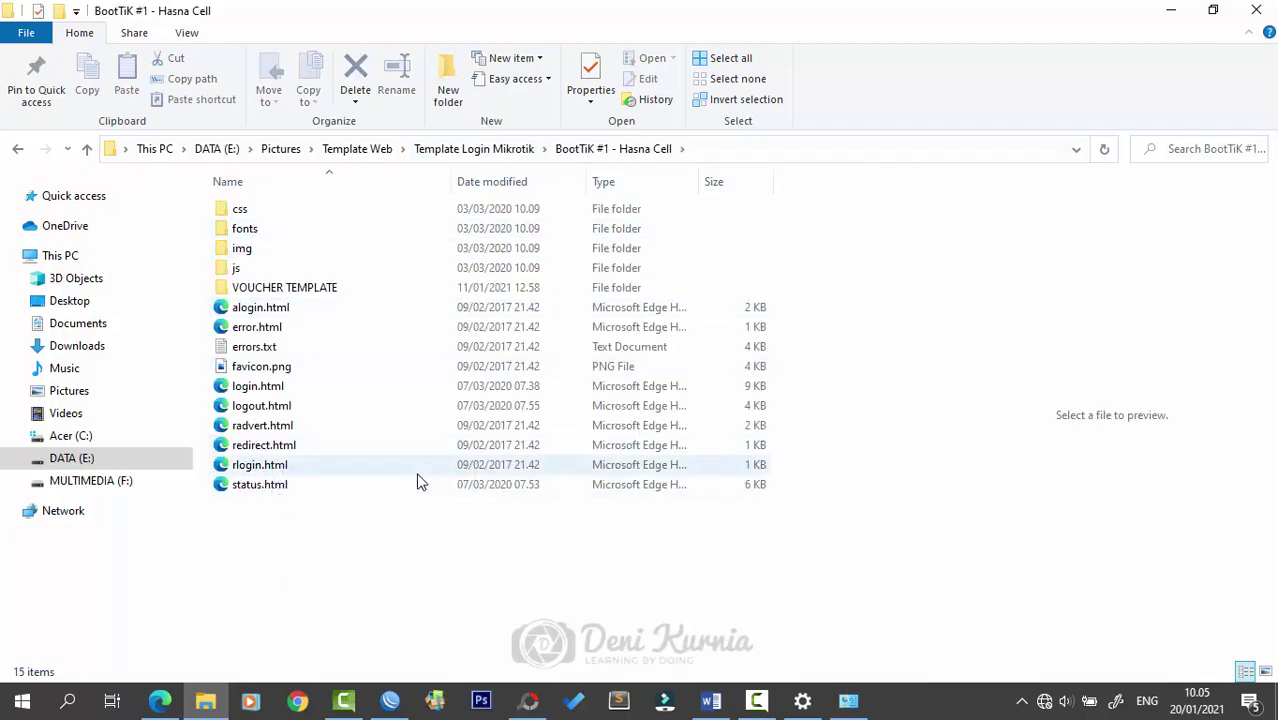
- In WinBox, refresh neighbors and connect to the MikroTik-Kaka router at 20.20.20.1
{"action": "left_click", "coordinate": [391, 700]}
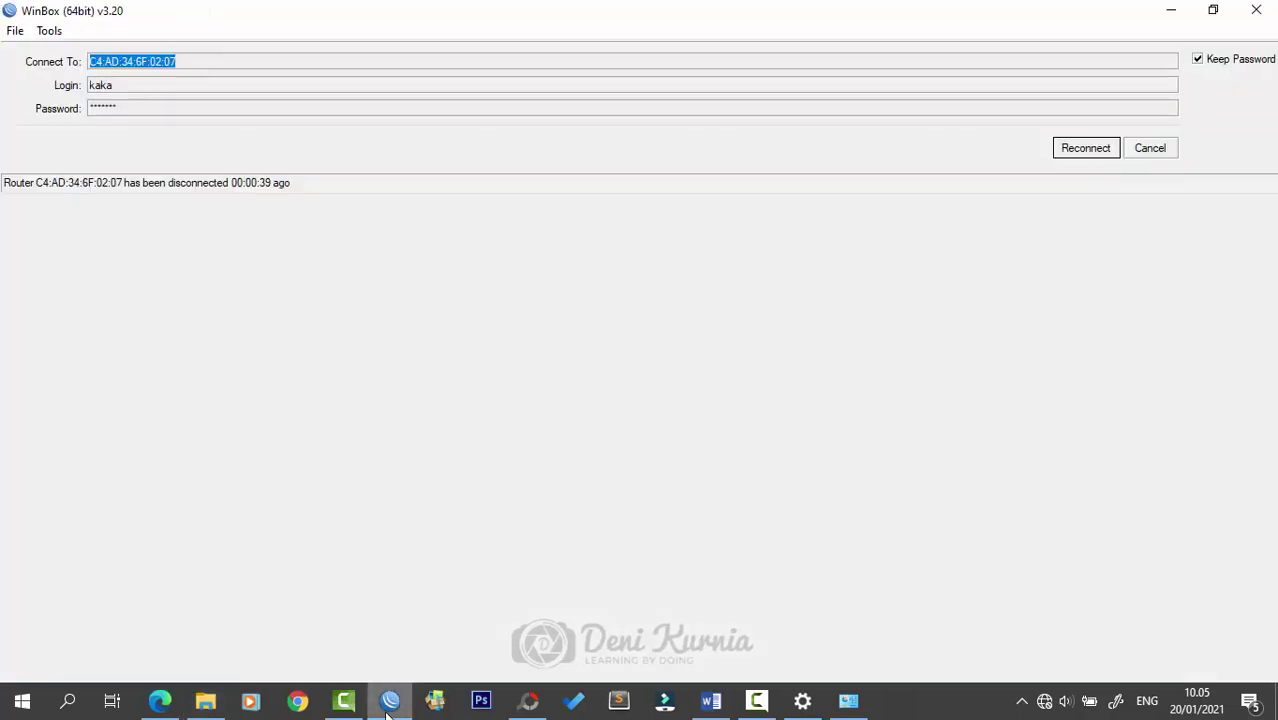
{"action": "left_click", "coordinate": [1152, 149]}
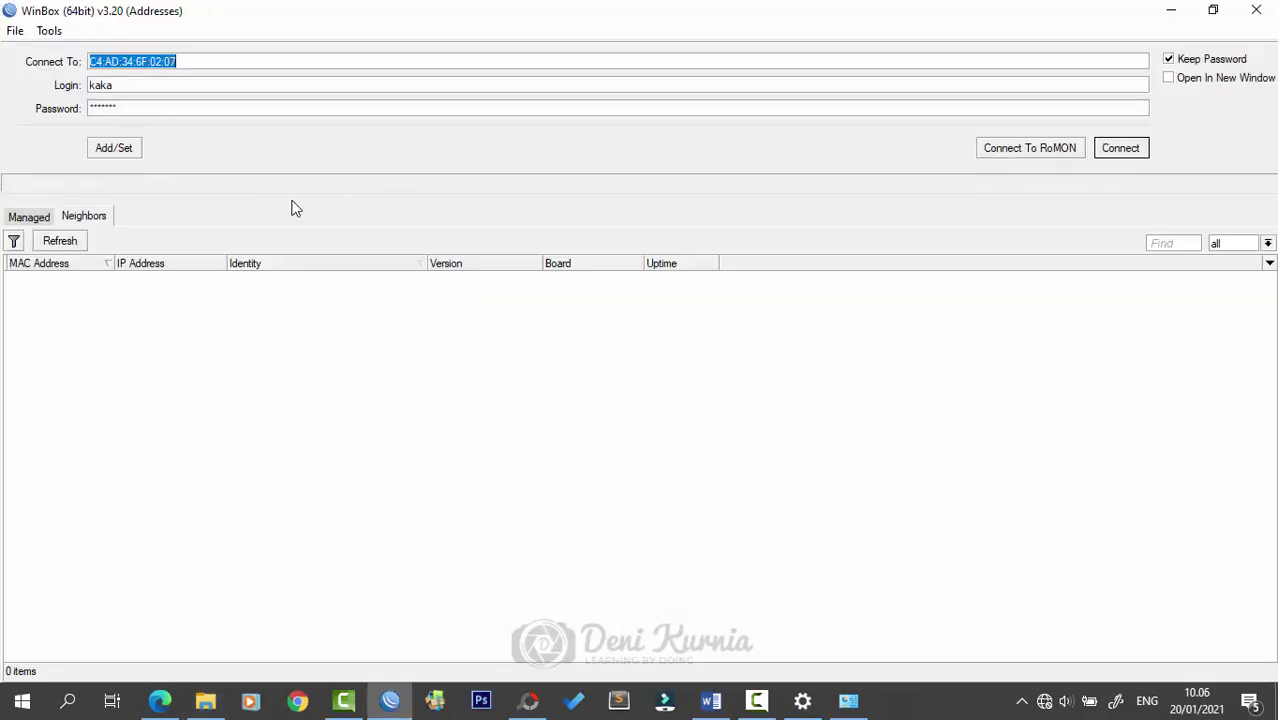
{"action": "left_click", "coordinate": [70, 244]}
{"action": "left_click", "coordinate": [75, 278]}
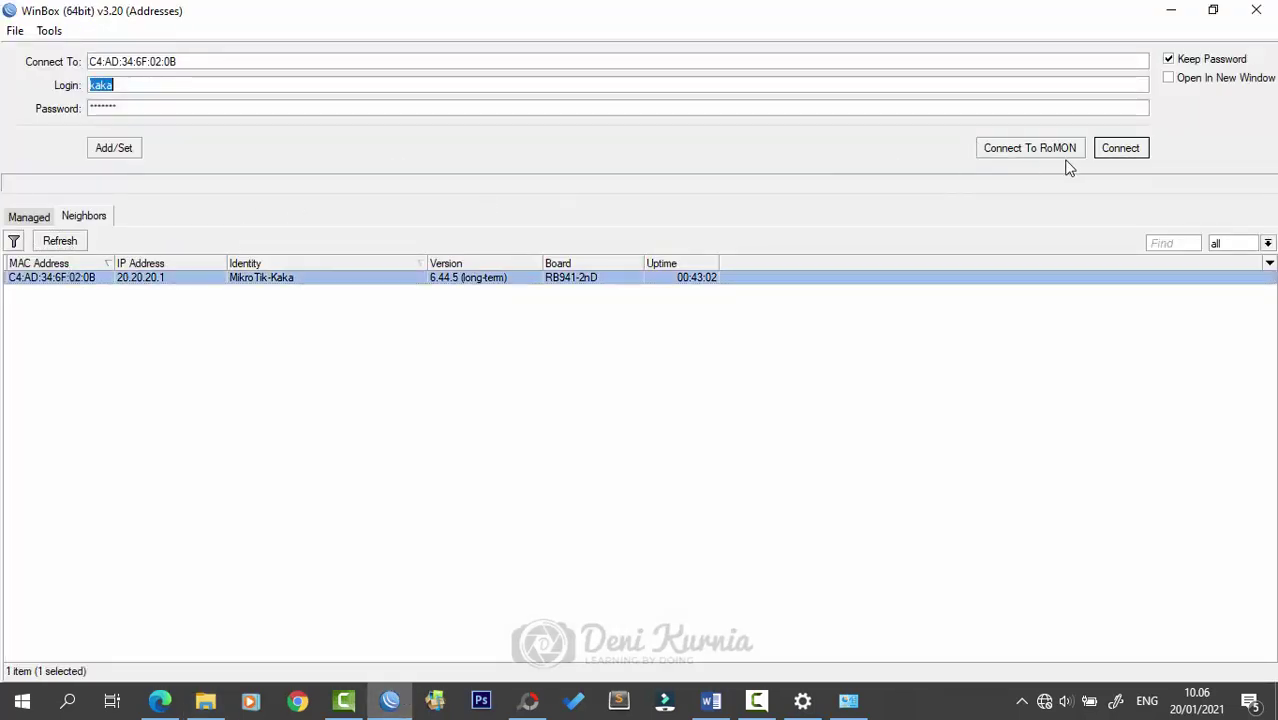
{"action": "left_click", "coordinate": [1120, 148]}
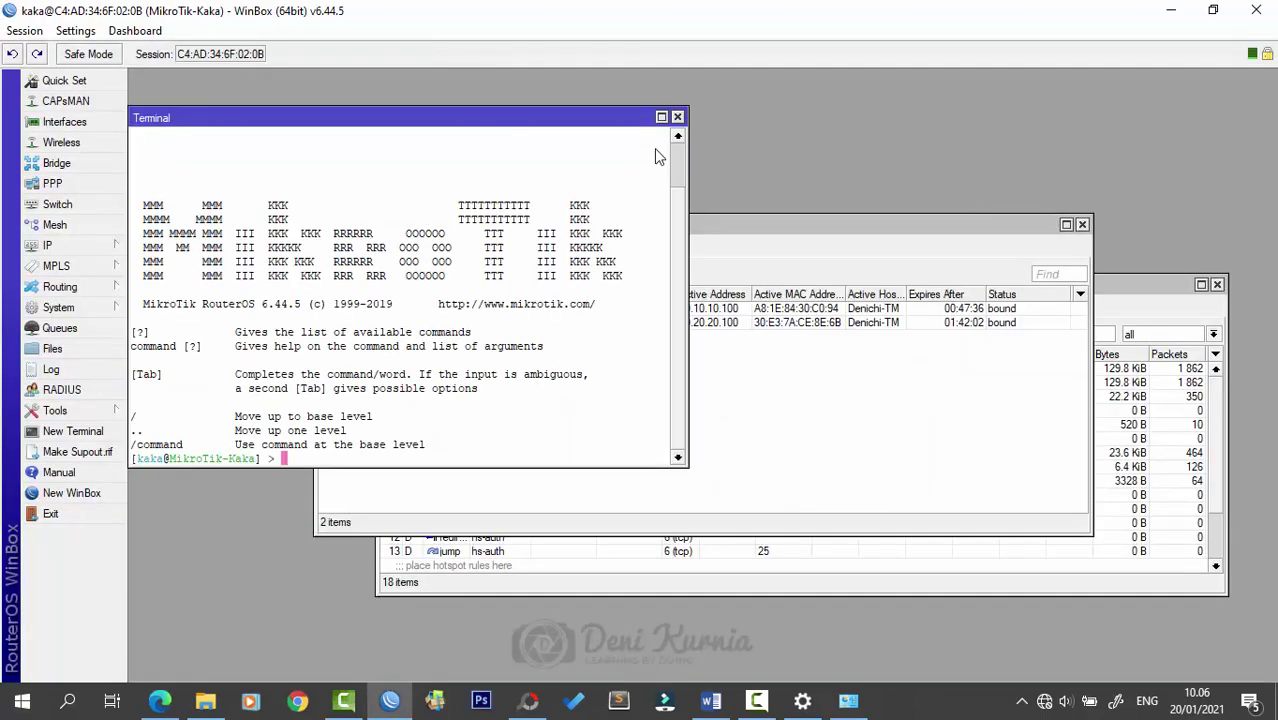
- Close Terminal and delete hotspot/login.html from the router's File List, leaving 30 items
{"action": "left_click", "coordinate": [677, 117]}
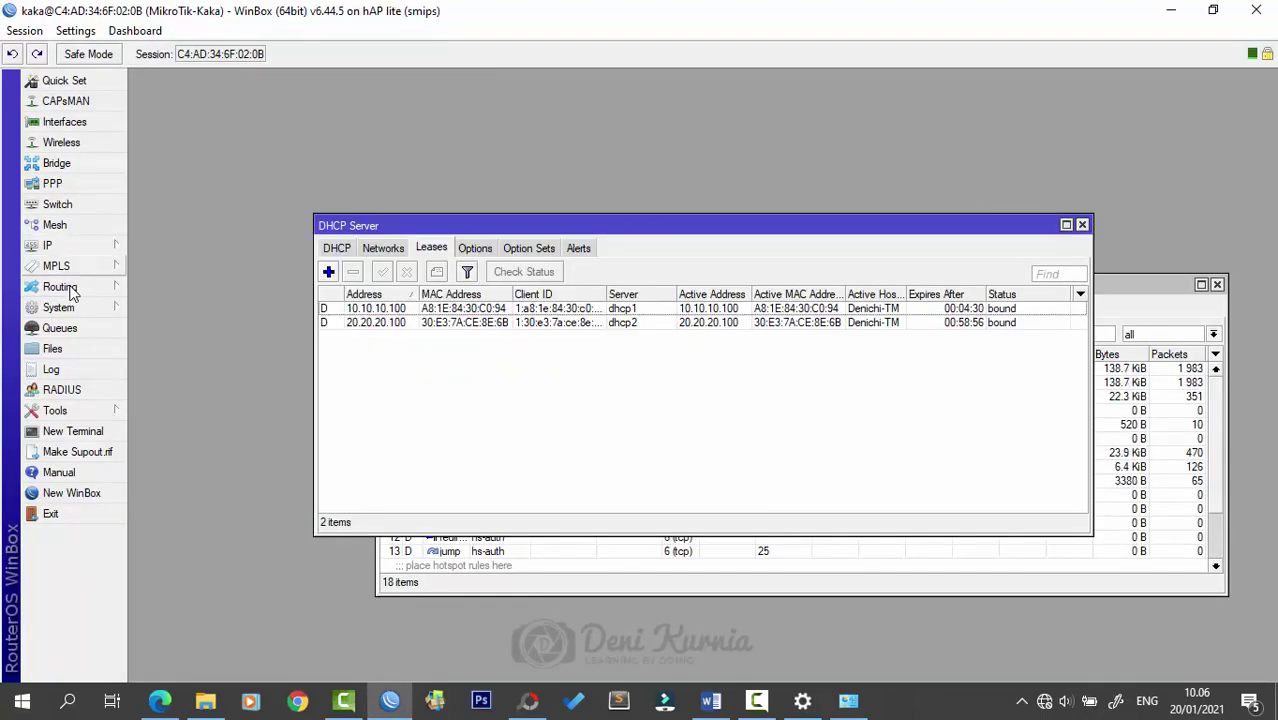
{"action": "left_click", "coordinate": [55, 348]}
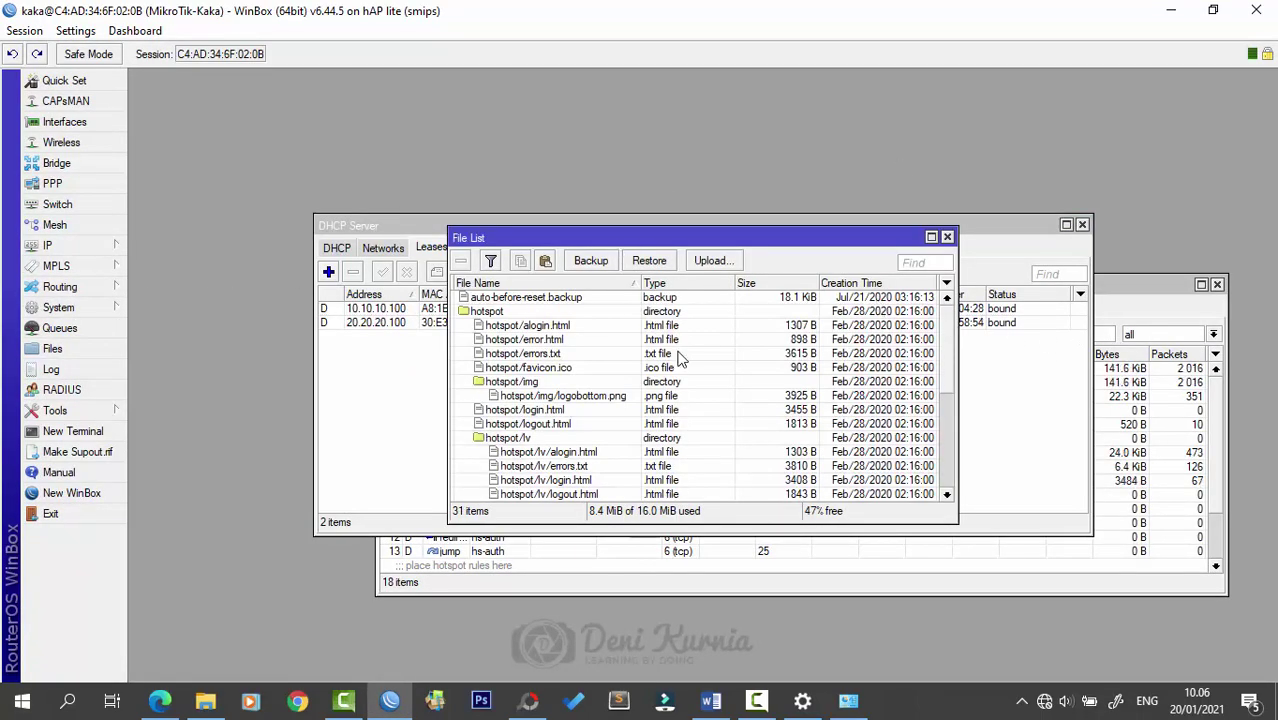
{"action": "scroll", "coordinate": [565, 337], "scroll_direction": "down", "scroll_amount": 2}
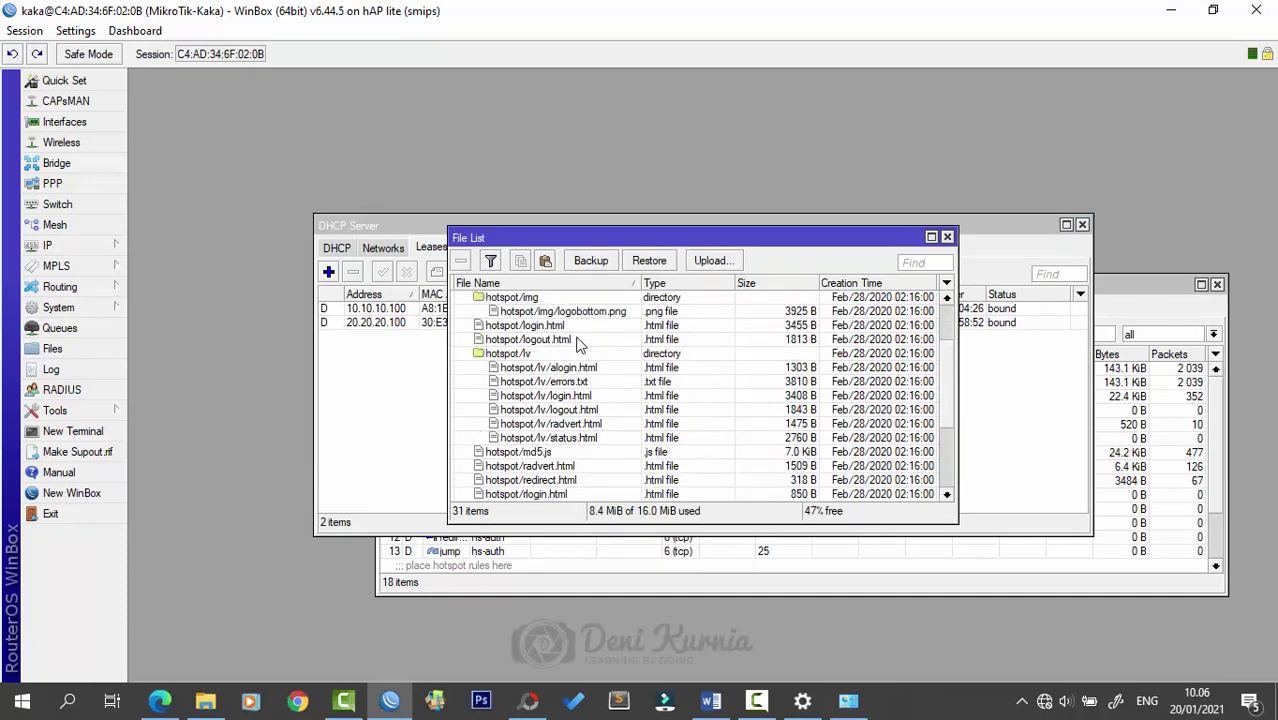
{"action": "scroll", "coordinate": [543, 338], "scroll_direction": "up", "scroll_amount": 1}
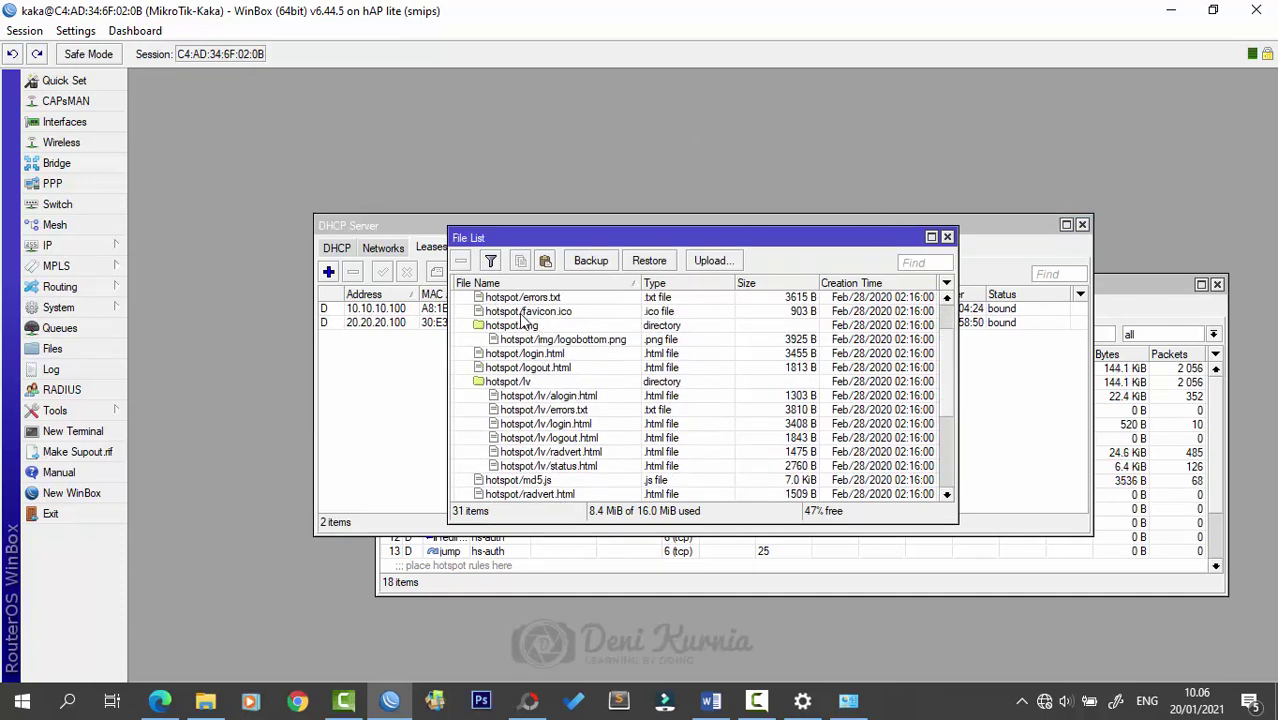
{"action": "scroll", "coordinate": [609, 344], "scroll_direction": "down", "scroll_amount": 1}
{"action": "scroll", "coordinate": [609, 344], "scroll_direction": "up", "scroll_amount": 3}
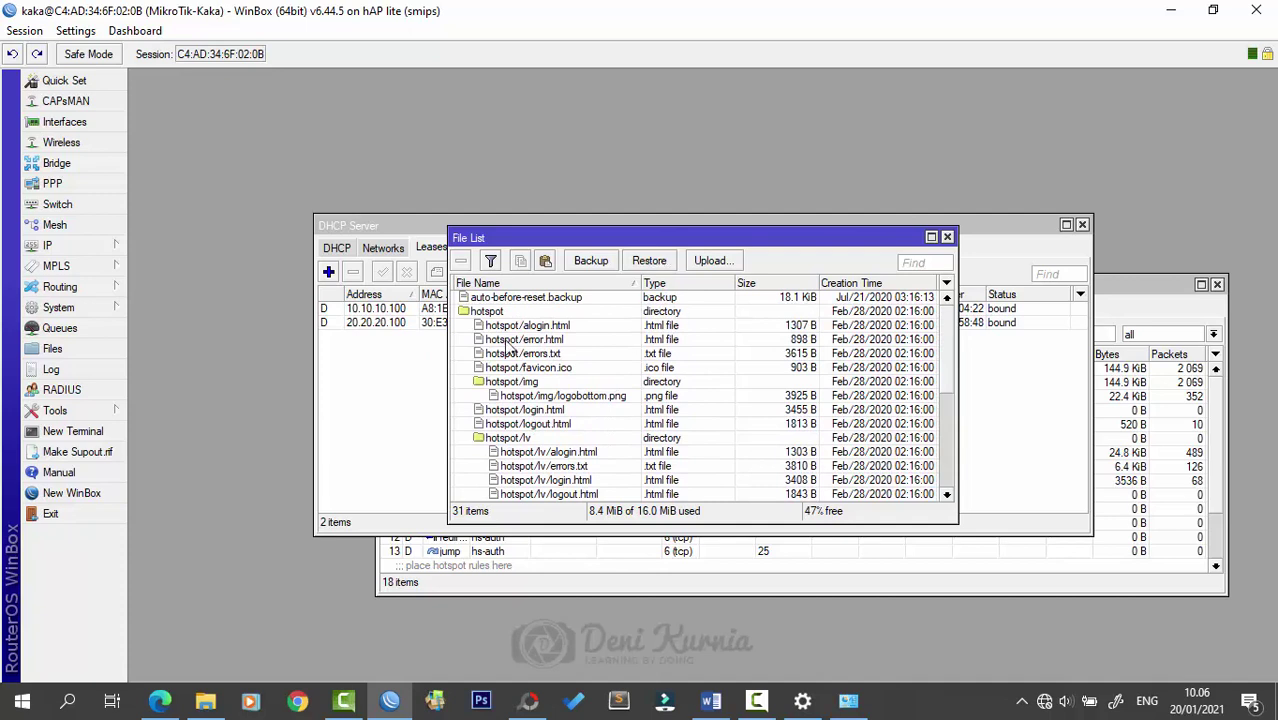
{"action": "scroll", "coordinate": [645, 361], "scroll_direction": "down", "scroll_amount": 1}
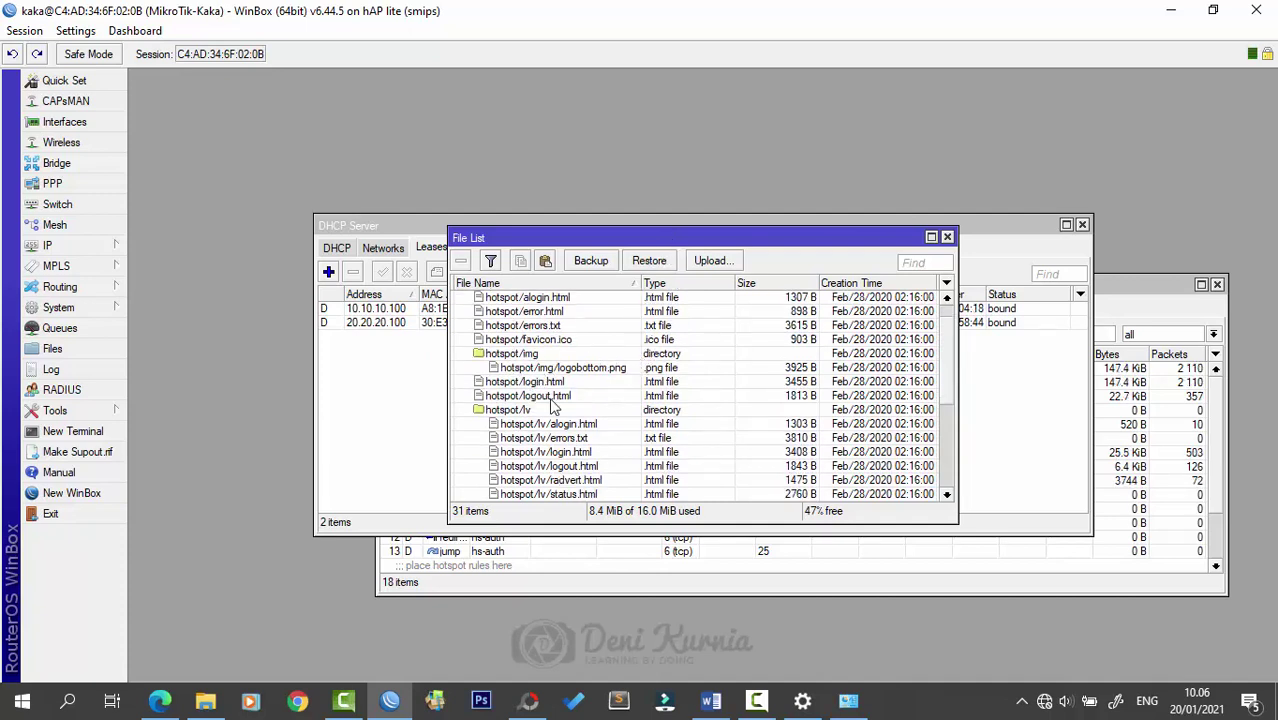
{"action": "left_click", "coordinate": [537, 384]}
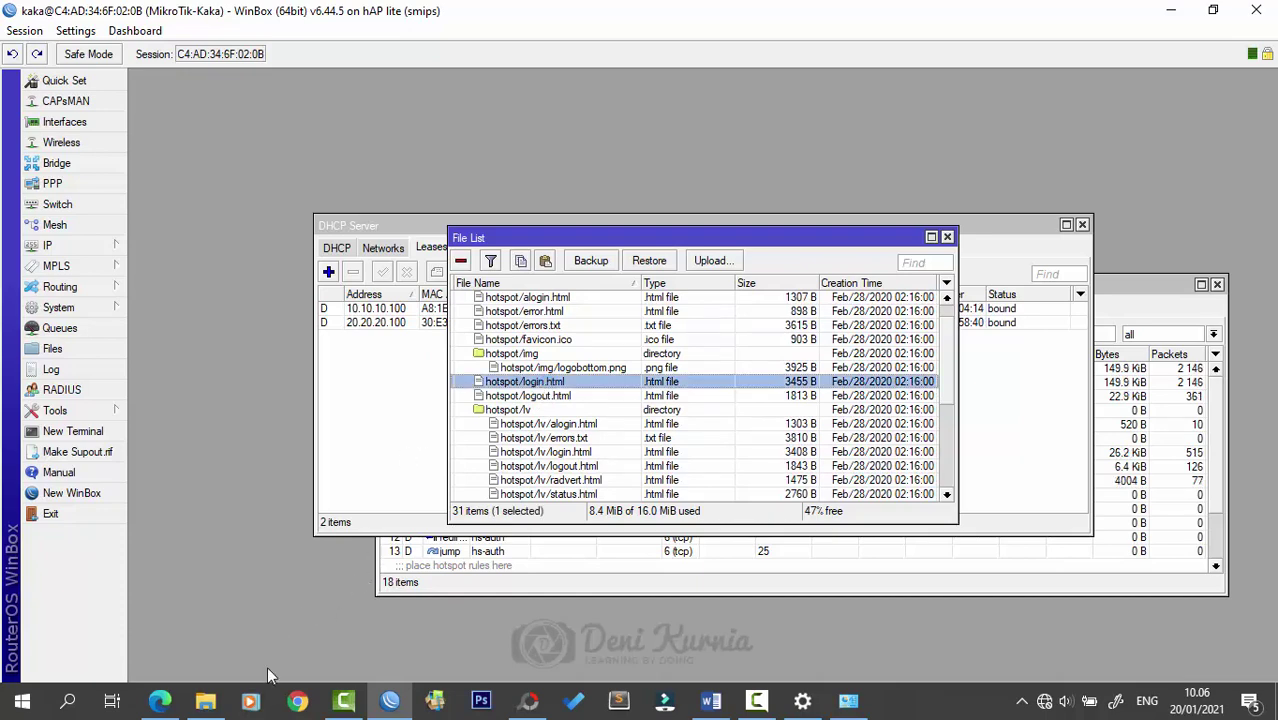
{"action": "left_click", "coordinate": [156, 703]}
{"action": "left_click", "coordinate": [390, 700]}
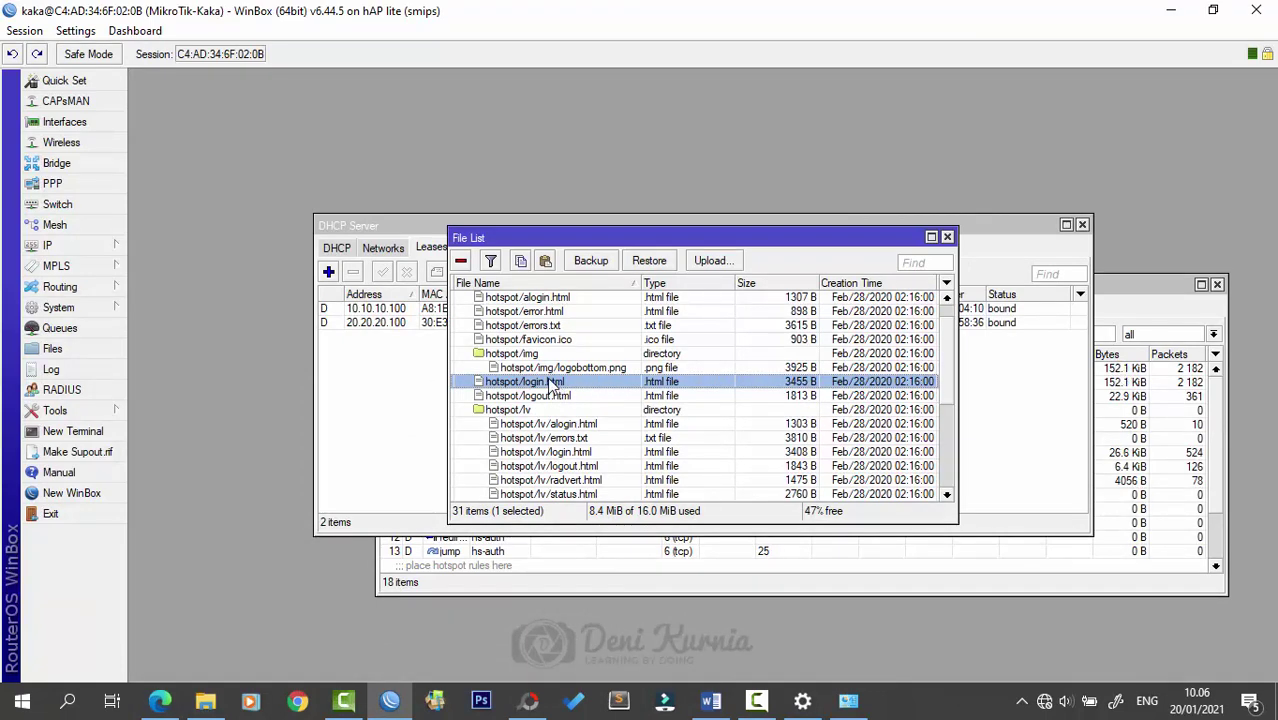
{"action": "key", "text": "Delete"}
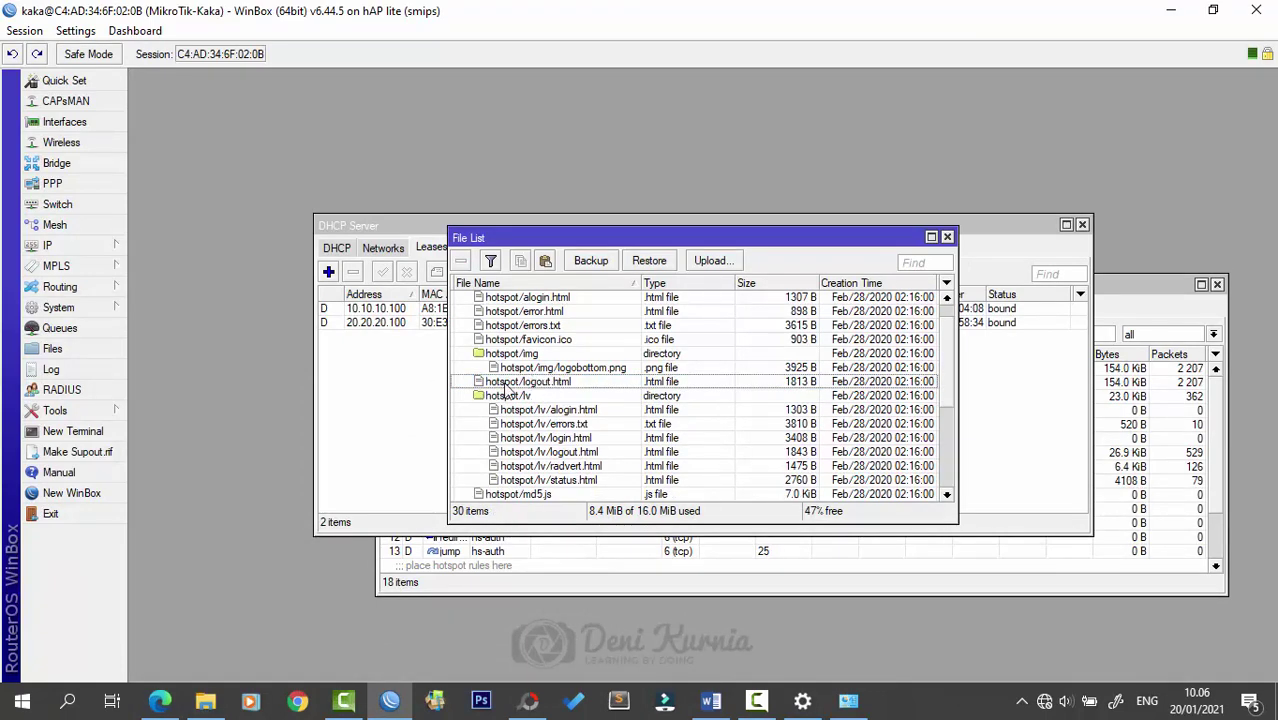
- Drag the template's login.html into the router's hotspot folder, where it appears at 8.3 KiB
{"action": "left_click", "coordinate": [205, 702]}
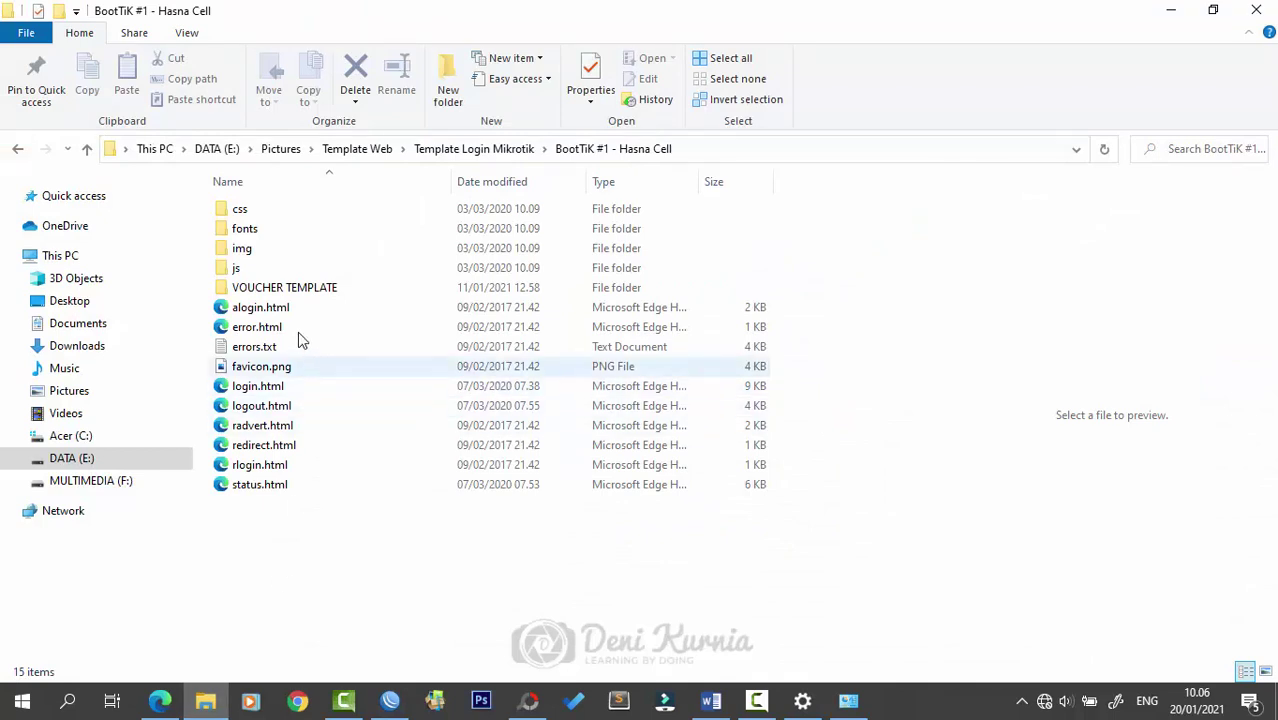
{"action": "left_click", "coordinate": [245, 391]}
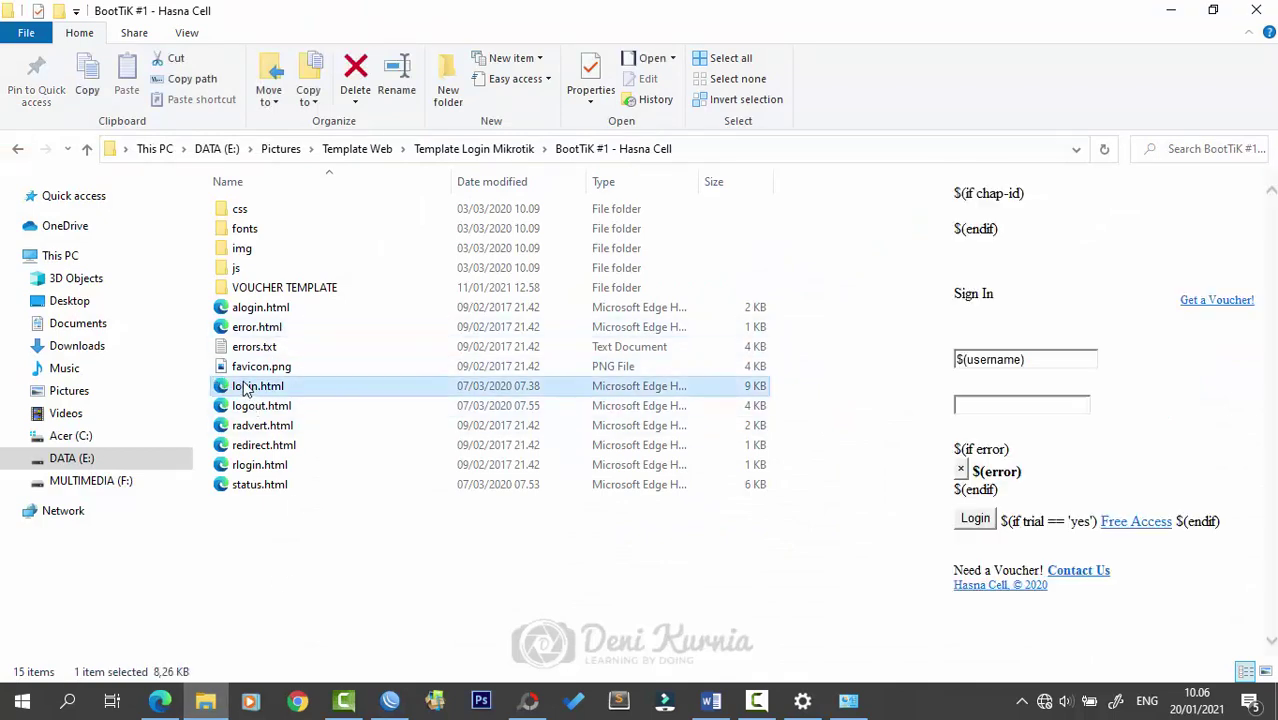
{"action": "left_click_drag", "start_coordinate": [243, 392], "coordinate": [604, 393]}
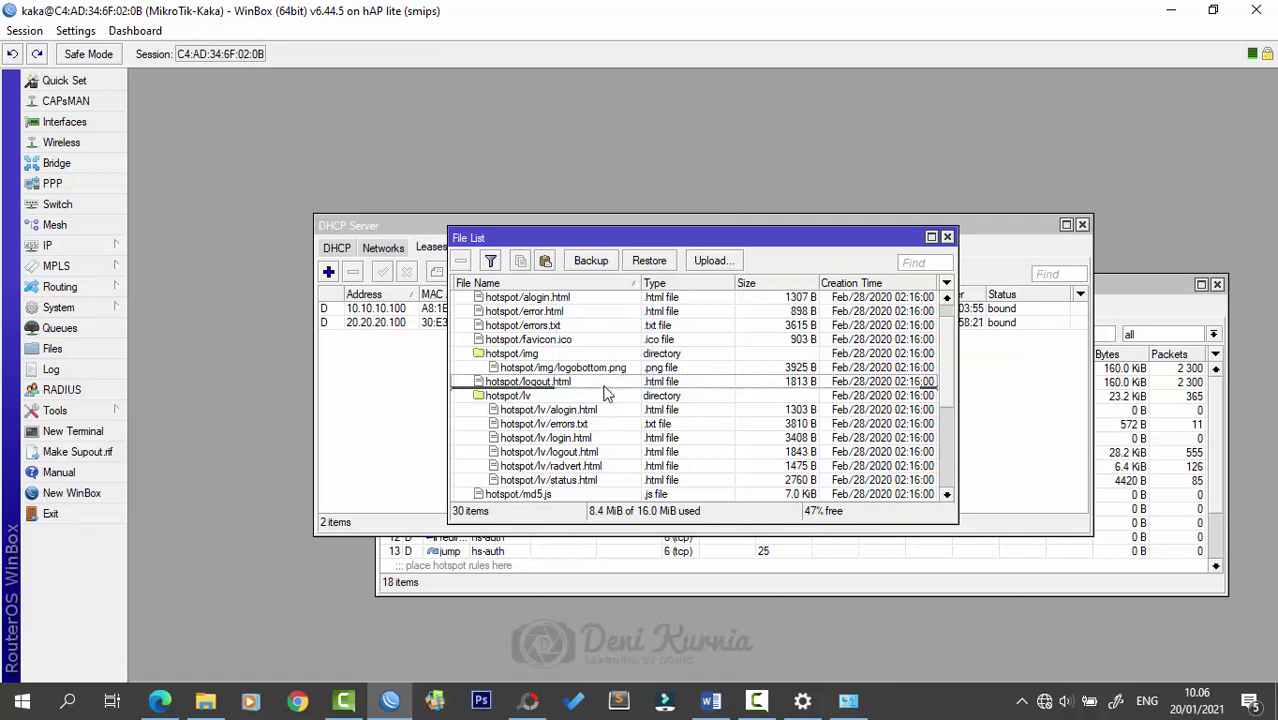
{"action": "left_click", "coordinate": [548, 393]}
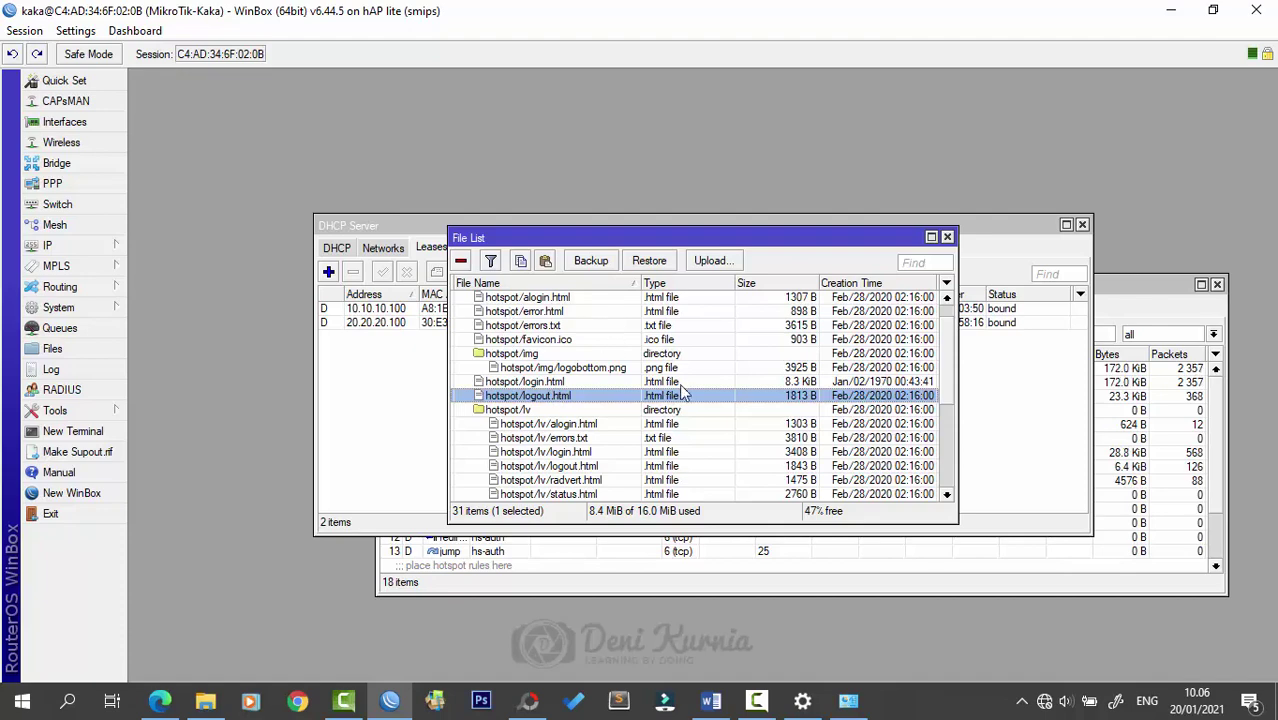
{"action": "scroll", "coordinate": [662, 386], "scroll_direction": "down", "scroll_amount": 2}
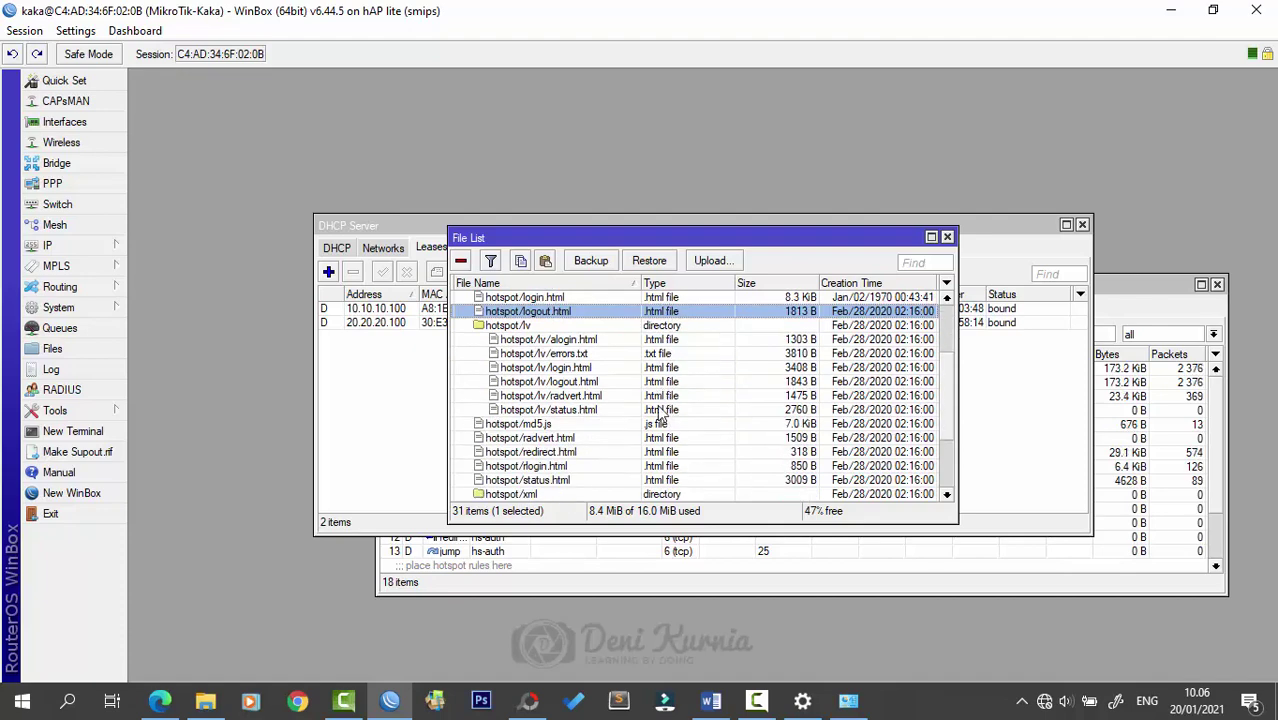
- Refresh kaka.com/login in Edge to show the template's plain Sign In page
{"action": "left_click", "coordinate": [160, 700]}
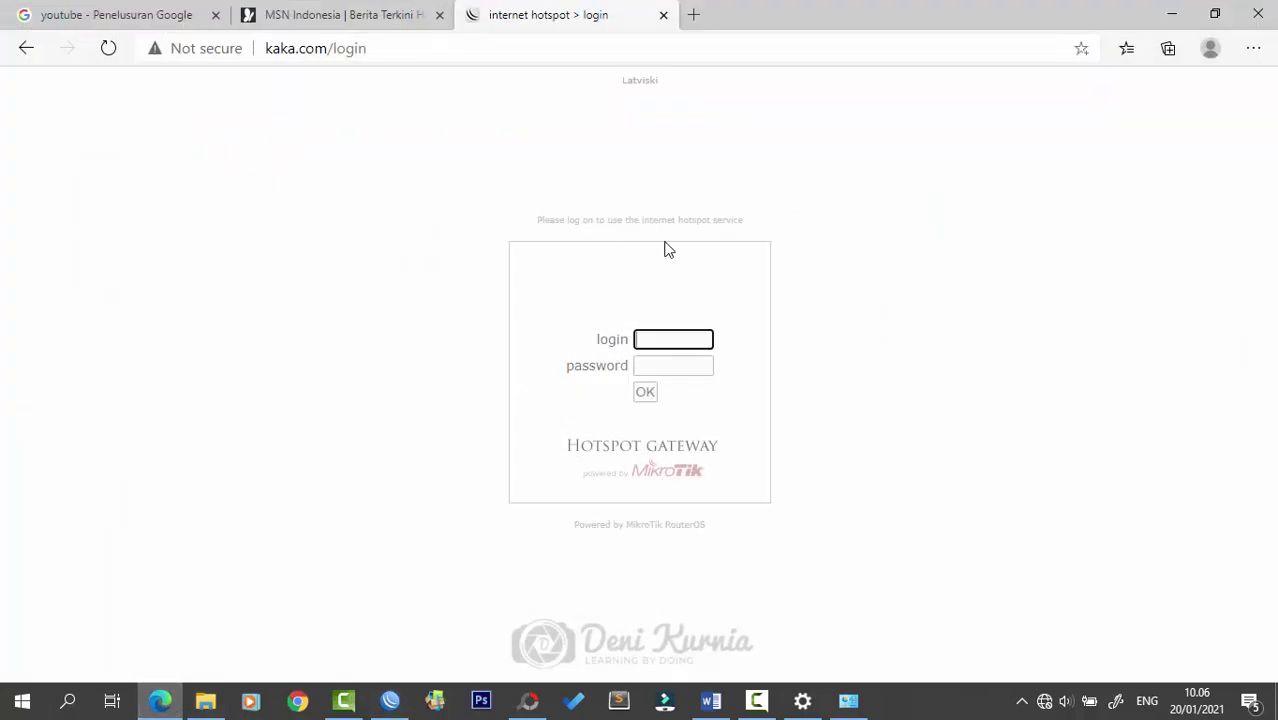
{"action": "left_click", "coordinate": [108, 48]}
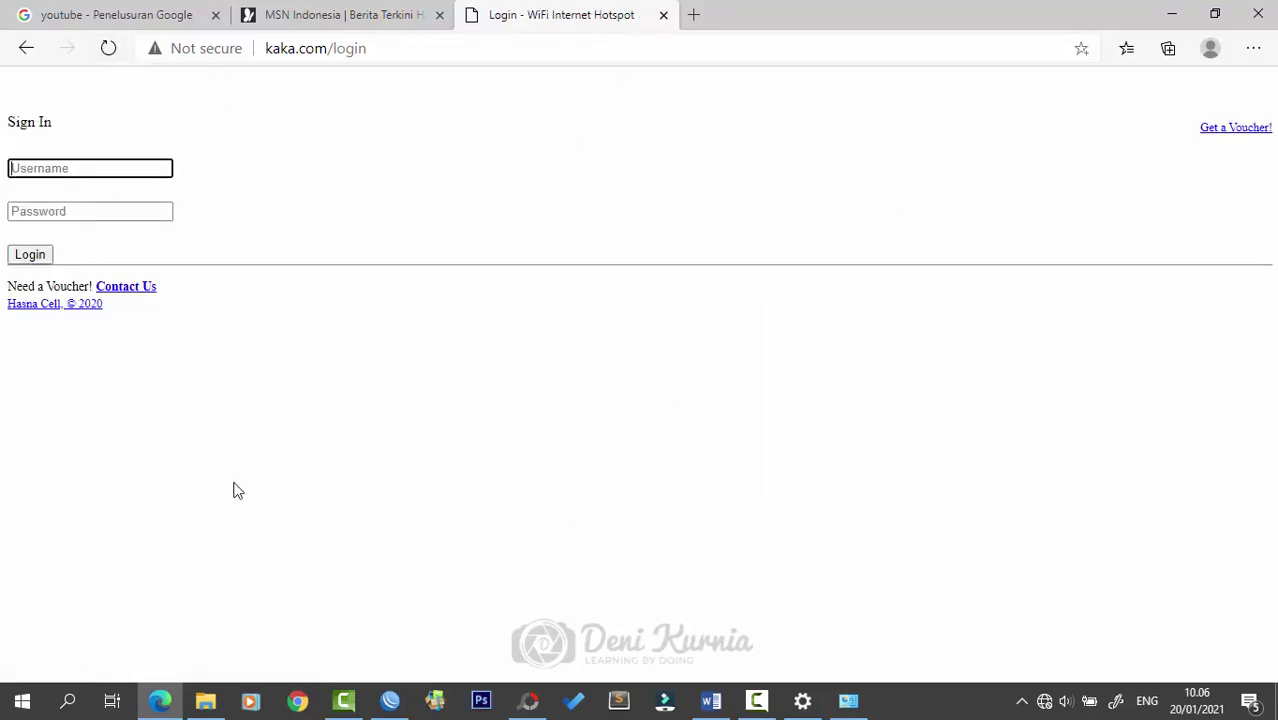
{"action": "left_click", "coordinate": [205, 700]}
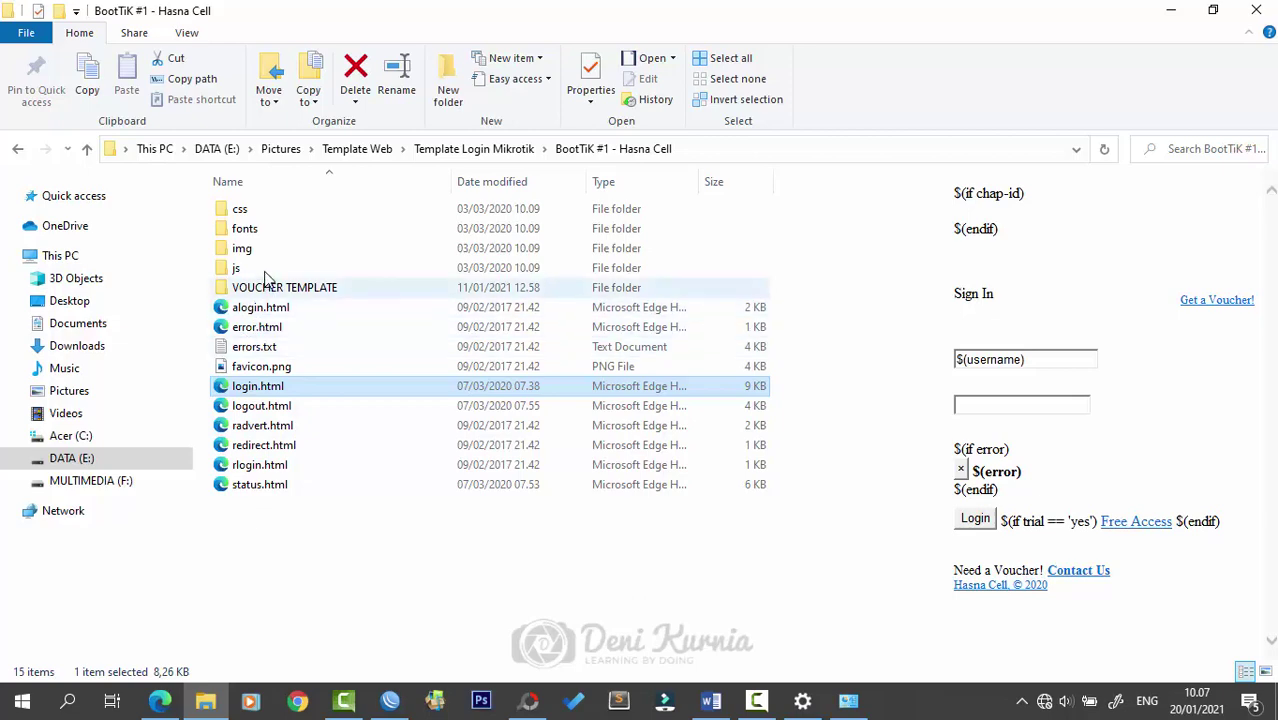
- Drag the template's css, fonts, img and js folders into the router's hotspot folder (45 items)
{"action": "left_click_drag", "start_coordinate": [332, 272], "coordinate": [240, 202]}
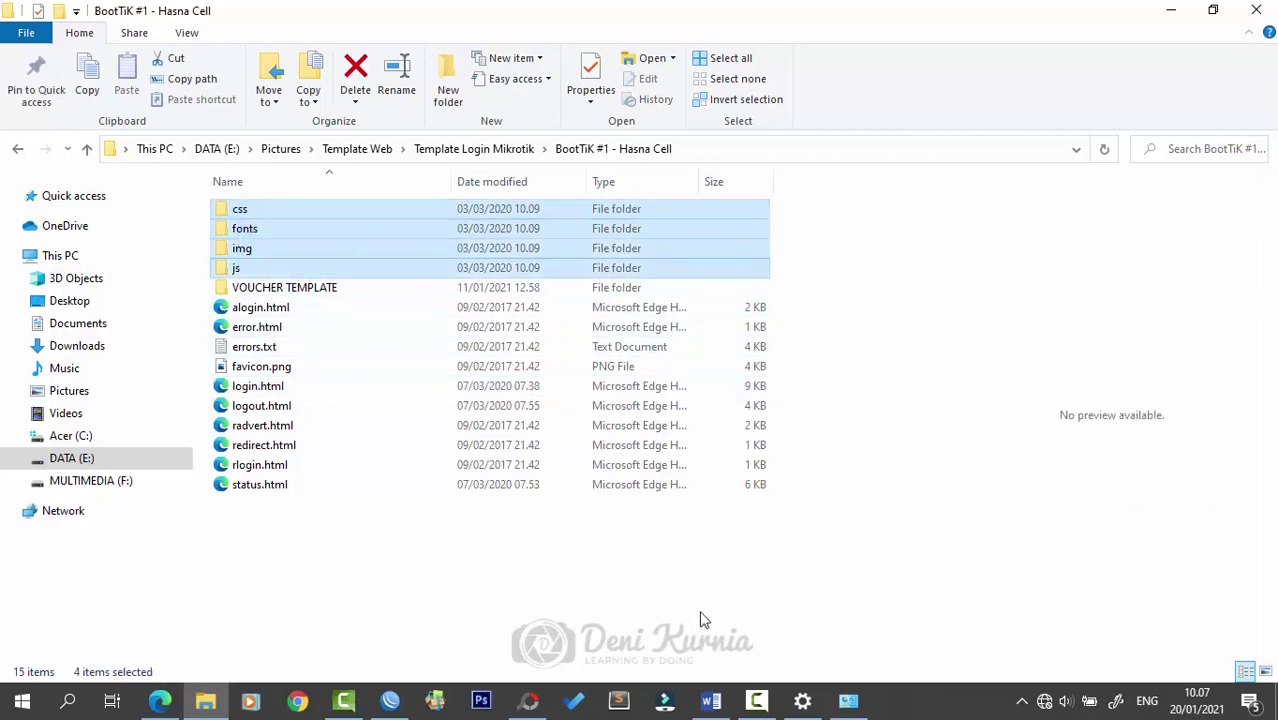
{"action": "left_click", "coordinate": [388, 700]}
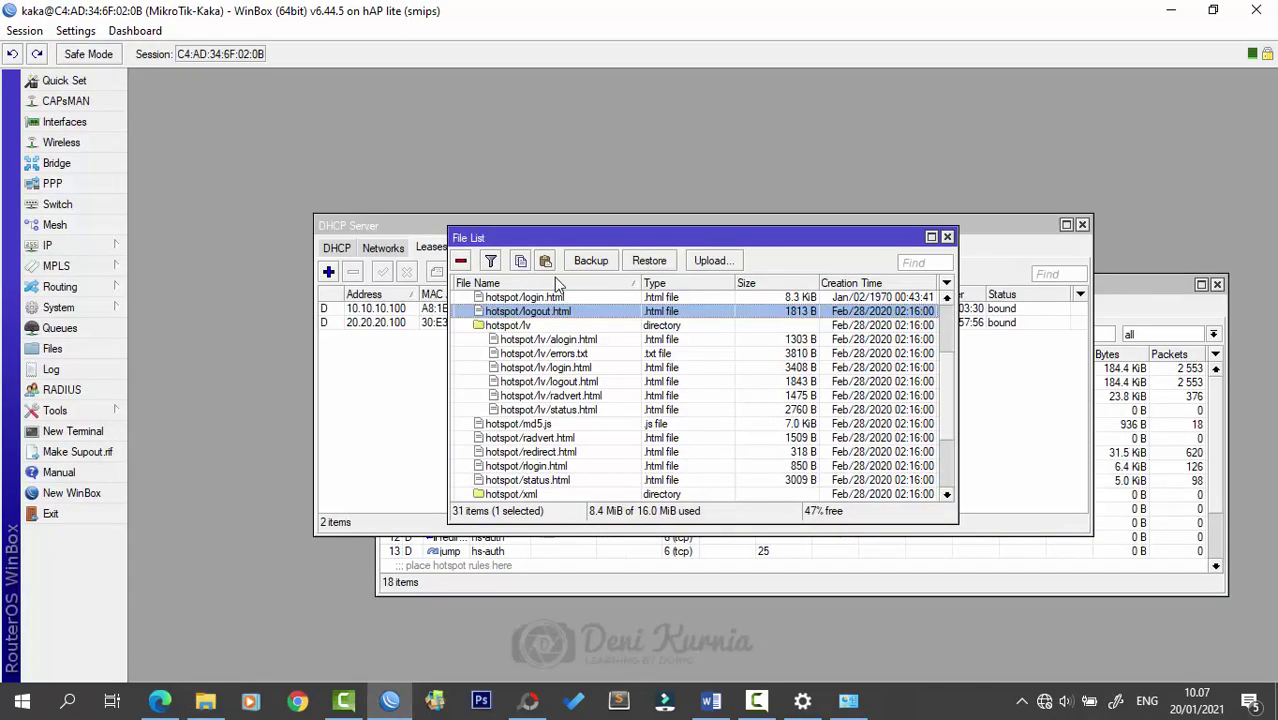
{"action": "scroll", "coordinate": [659, 408], "scroll_direction": "up", "scroll_amount": 5}
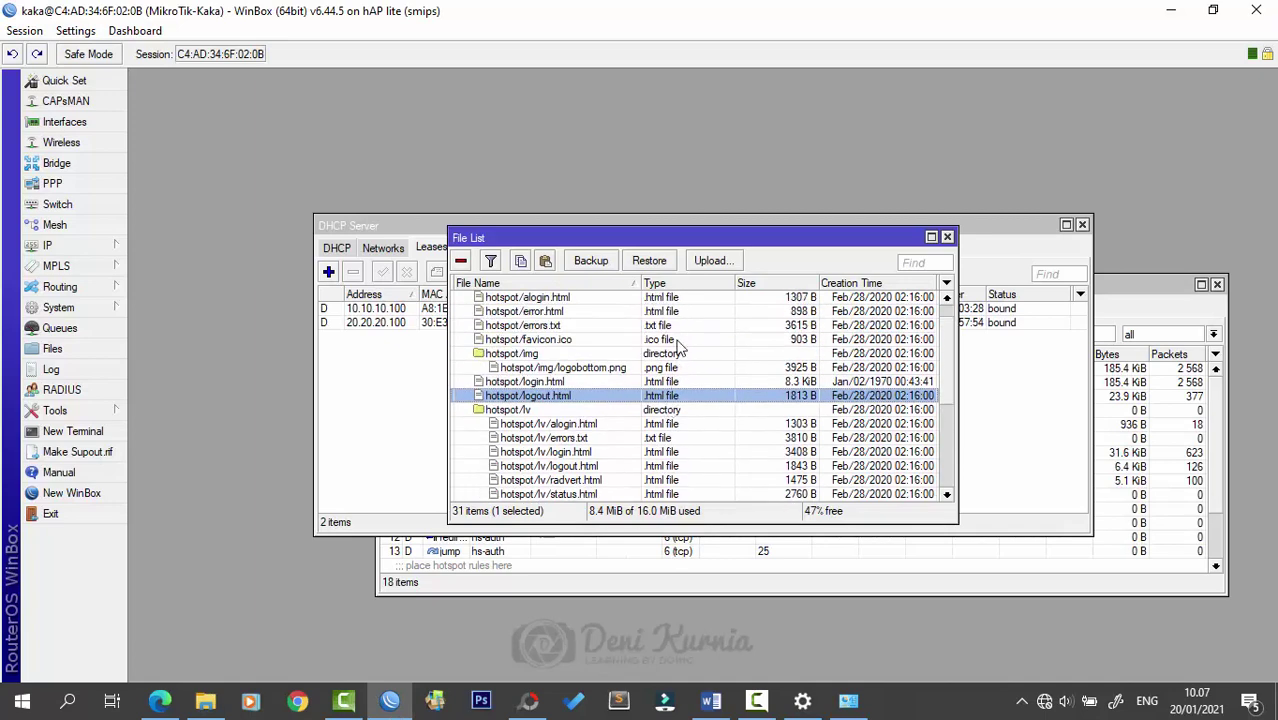
{"action": "scroll", "coordinate": [609, 430], "scroll_direction": "up", "scroll_amount": 2}
{"action": "scroll", "coordinate": [609, 430], "scroll_direction": "down", "scroll_amount": 3}
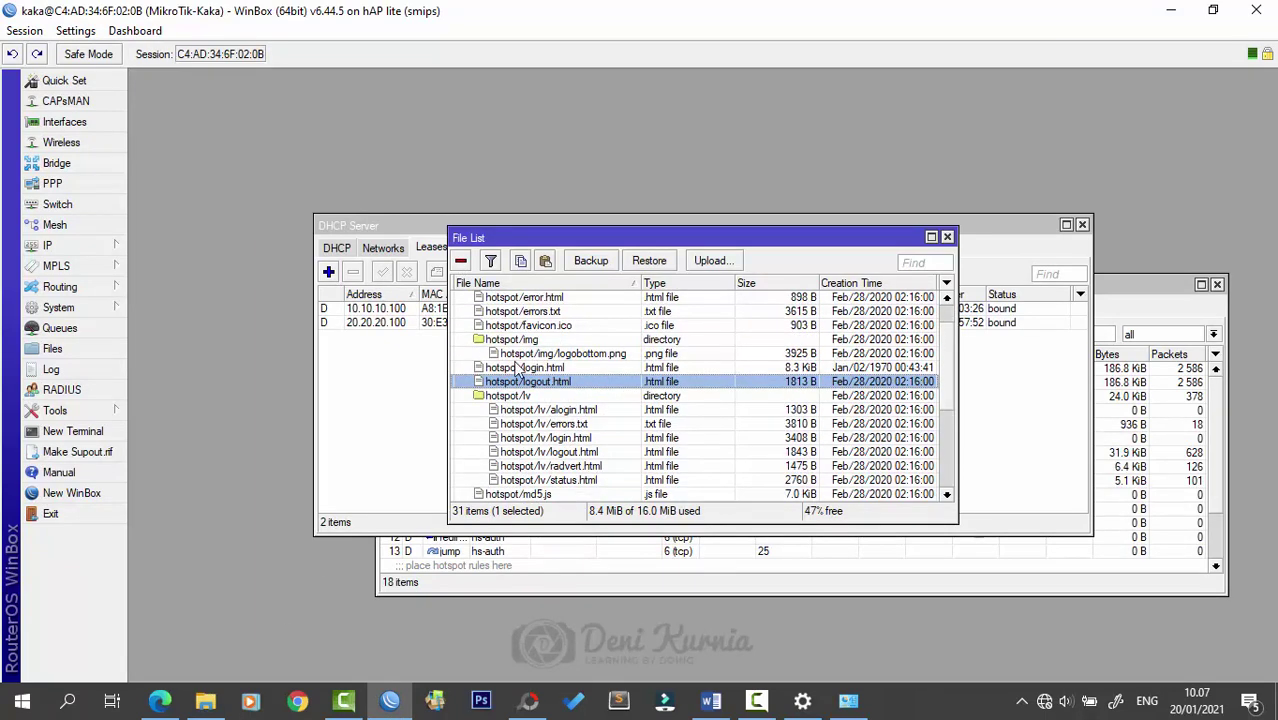
{"action": "left_click", "coordinate": [205, 700]}
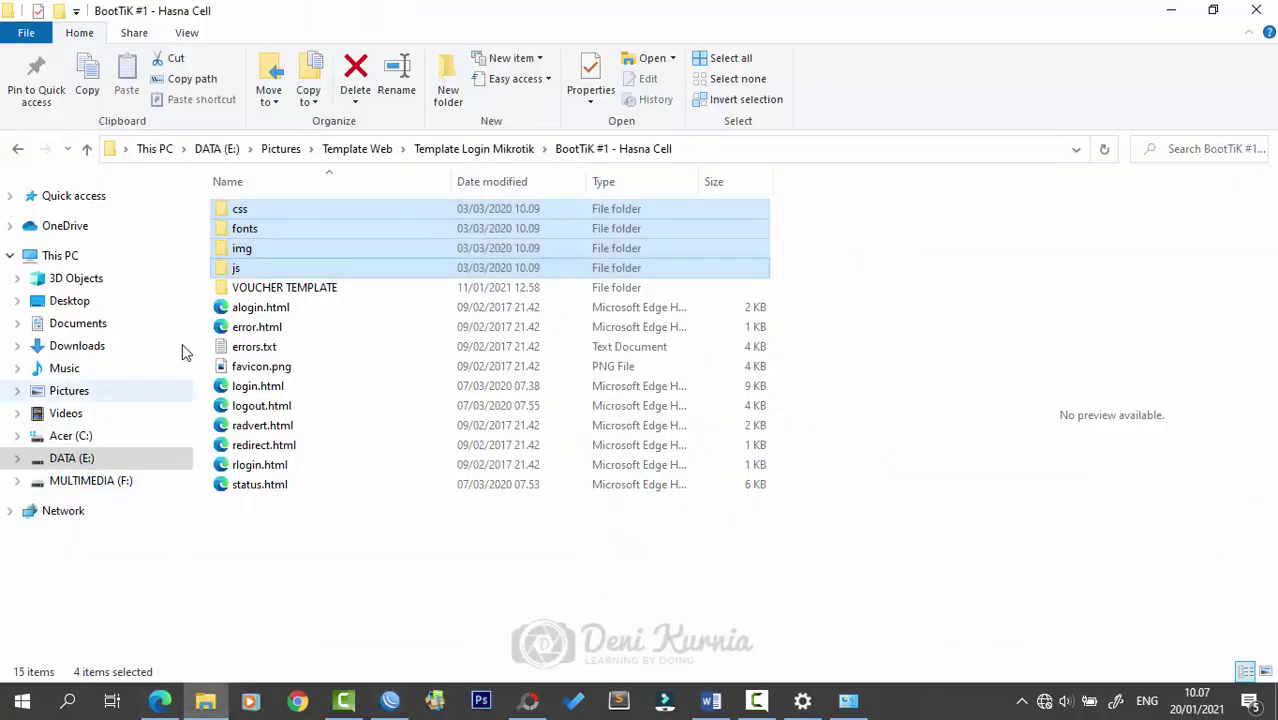
{"action": "left_click_drag", "start_coordinate": [243, 218], "coordinate": [580, 388]}
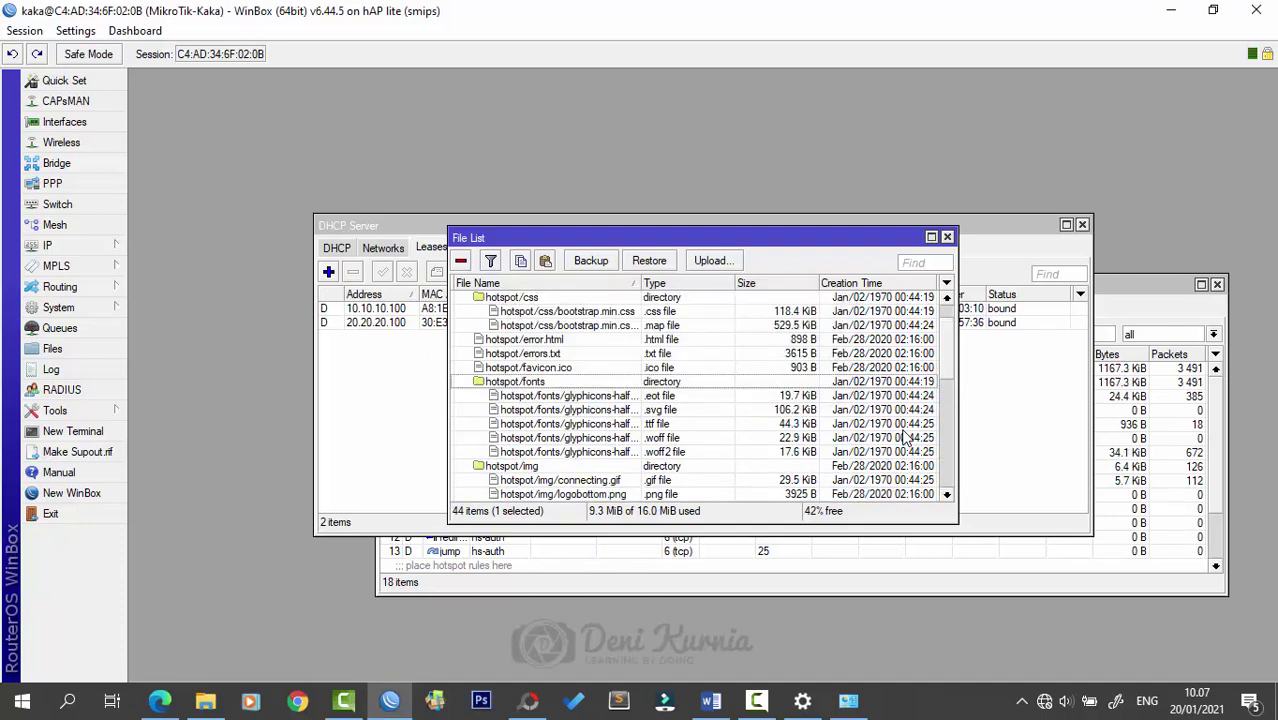
{"action": "left_click", "coordinate": [548, 368]}
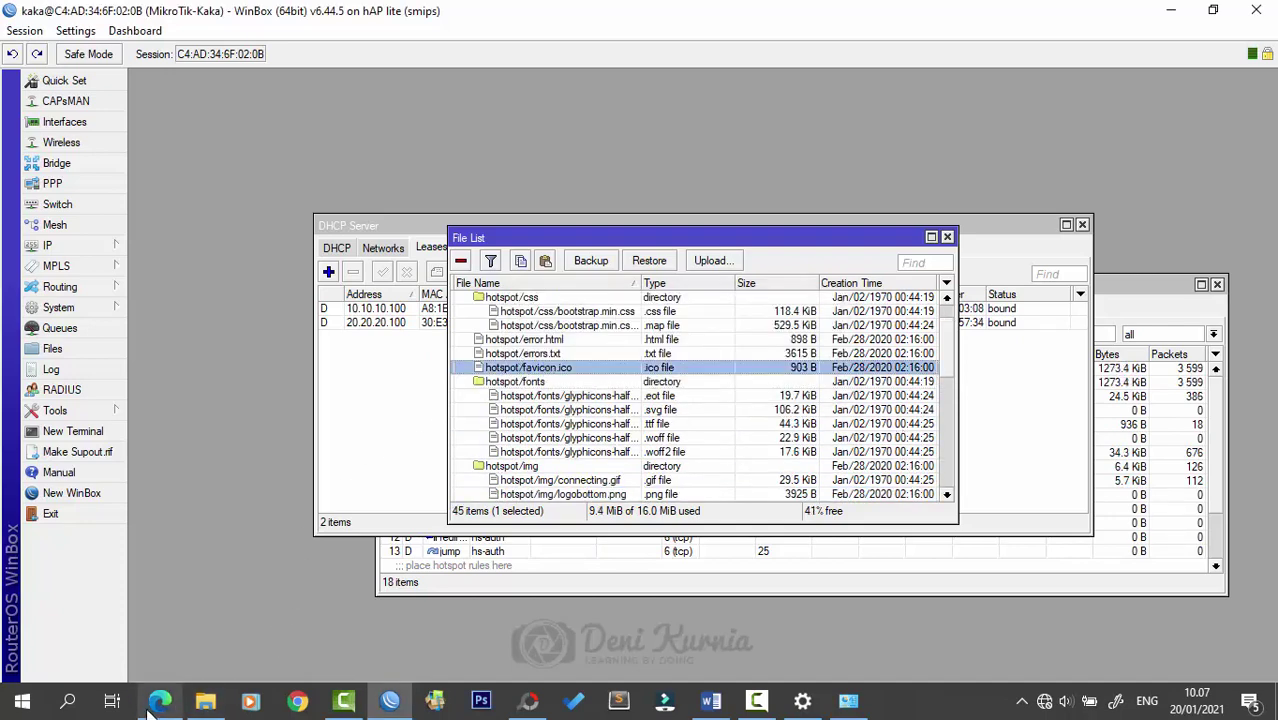
- Refresh kaka.com/login to get the styled Sign In form and preview the Get a Voucher page
{"action": "left_click", "coordinate": [160, 698]}
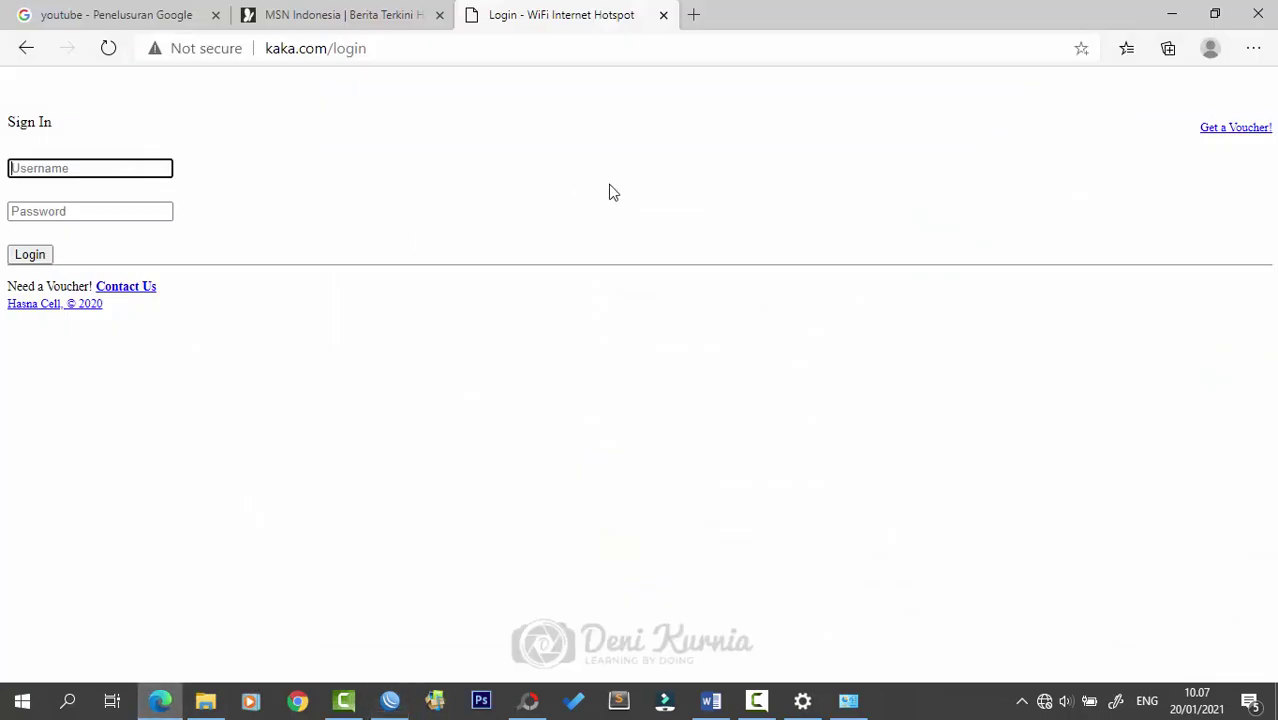
{"action": "left_click", "coordinate": [109, 48]}
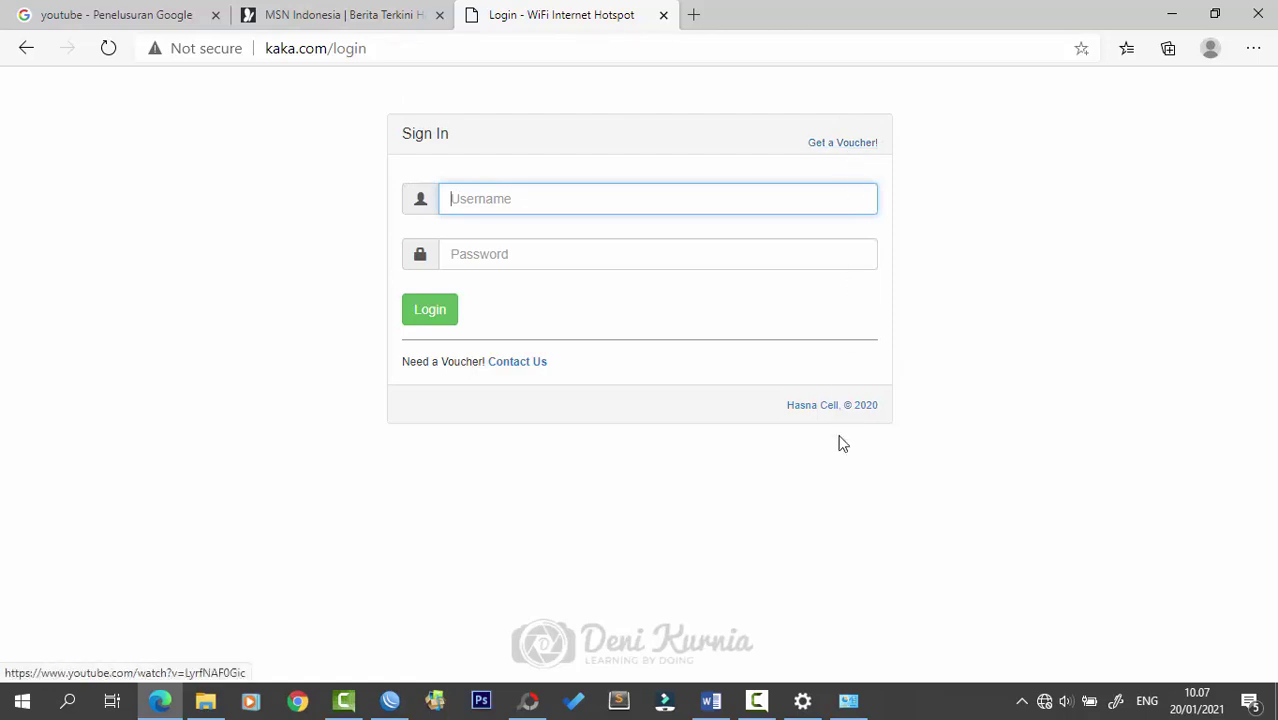
{"action": "left_click", "coordinate": [842, 144]}
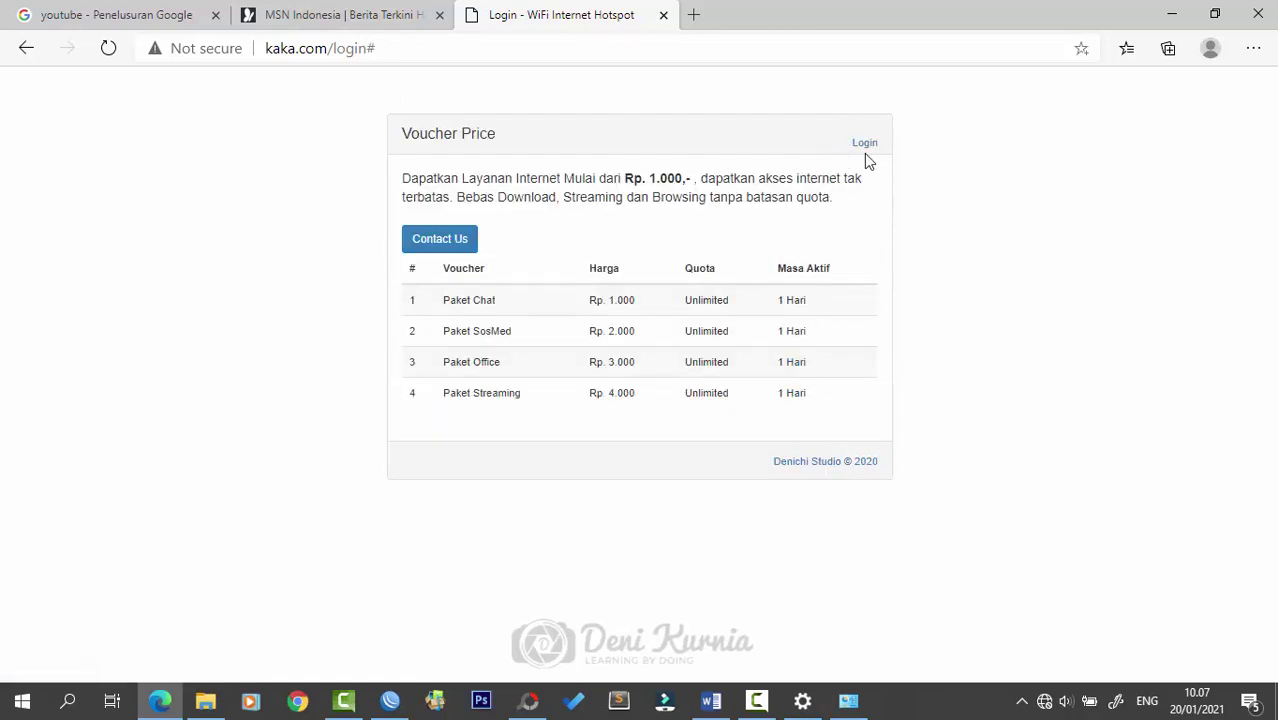
{"action": "left_click", "coordinate": [865, 145]}
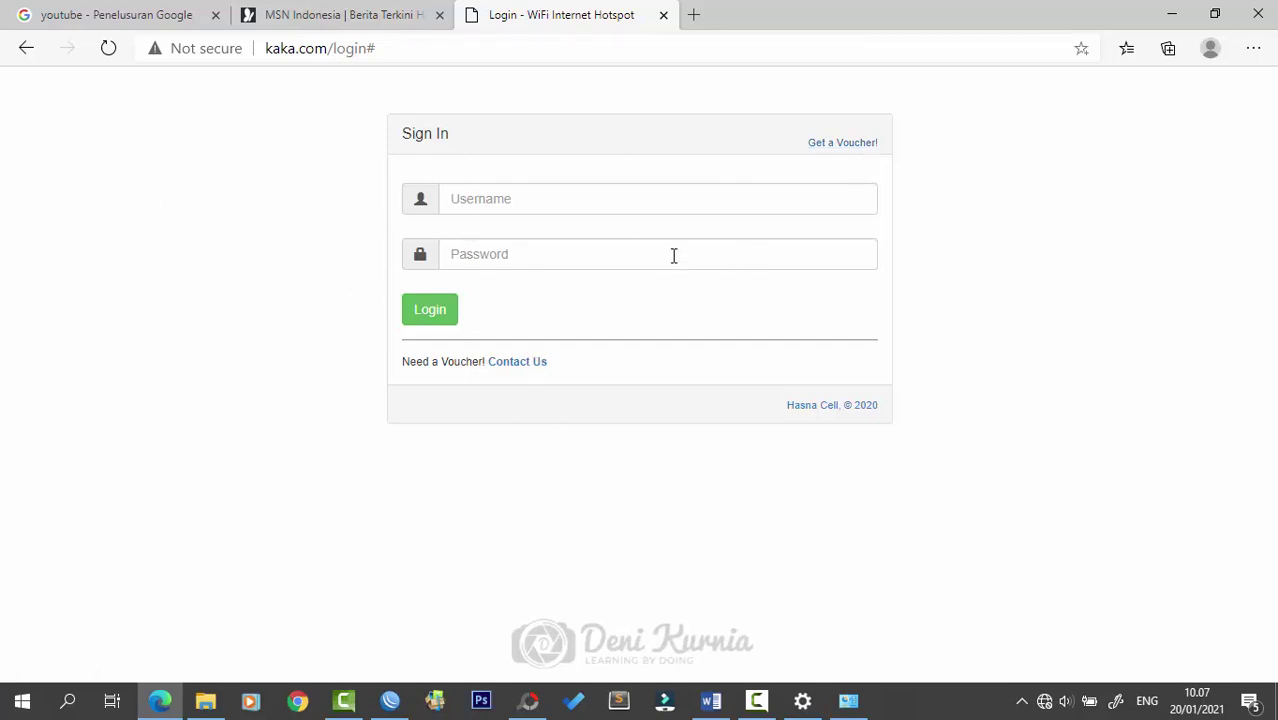
{"action": "left_click", "coordinate": [703, 198]}
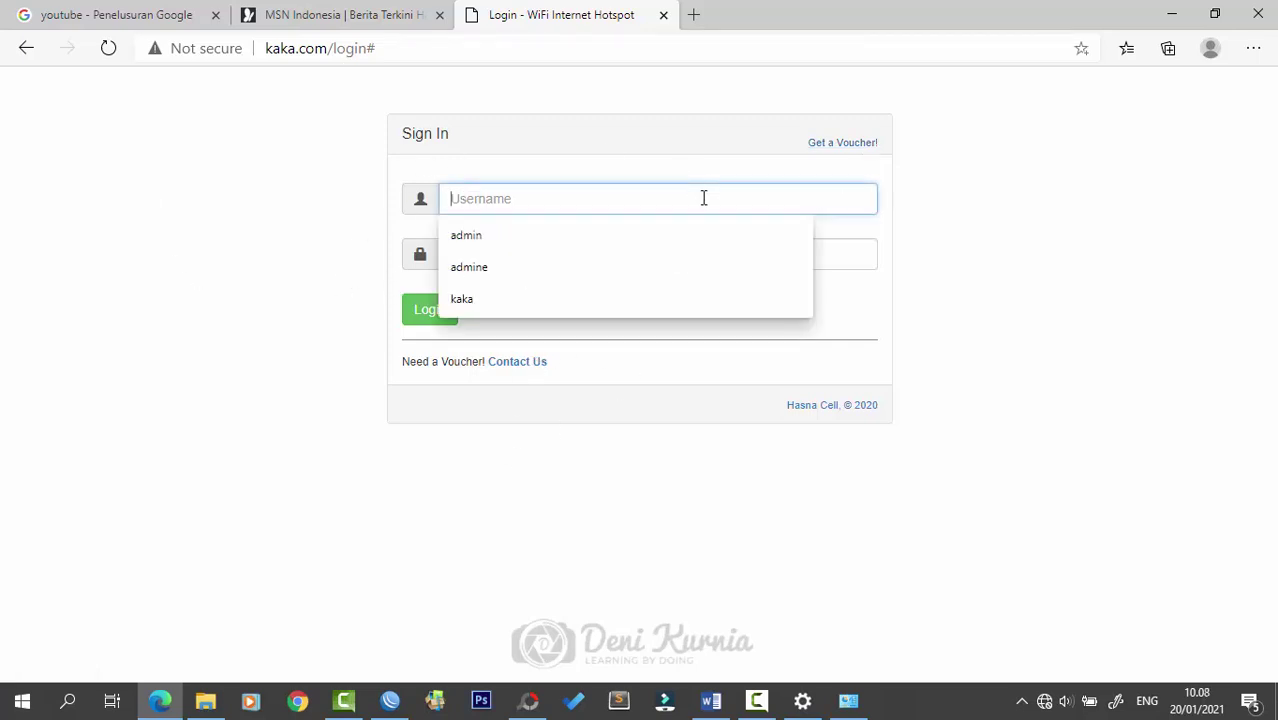
{"action": "left_click", "coordinate": [993, 200]}
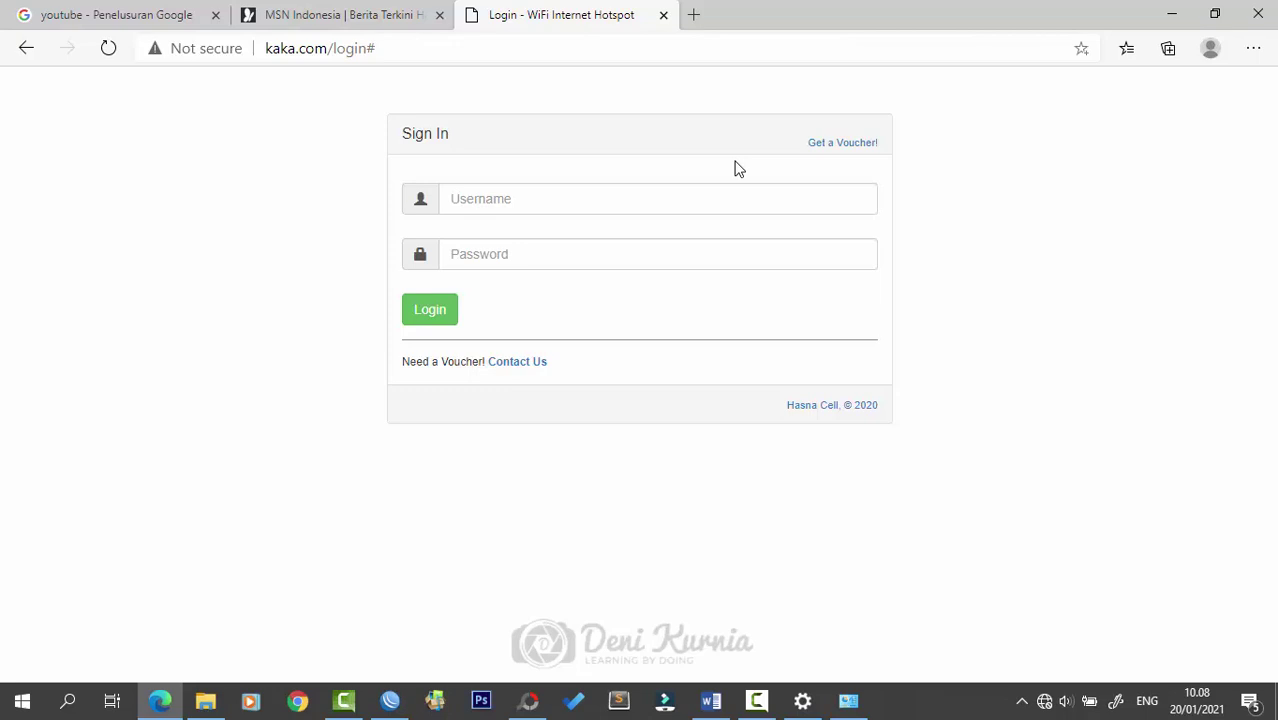
- Glance at the MSN tab, return to the hotspot login tab, and minimise Edge
{"action": "left_click", "coordinate": [379, 8]}
{"action": "key", "text": "ctrl+Tab"}
{"action": "left_click", "coordinate": [407, 8]}
{"action": "left_click", "coordinate": [560, 14]}
{"action": "left_click", "coordinate": [1173, 12]}
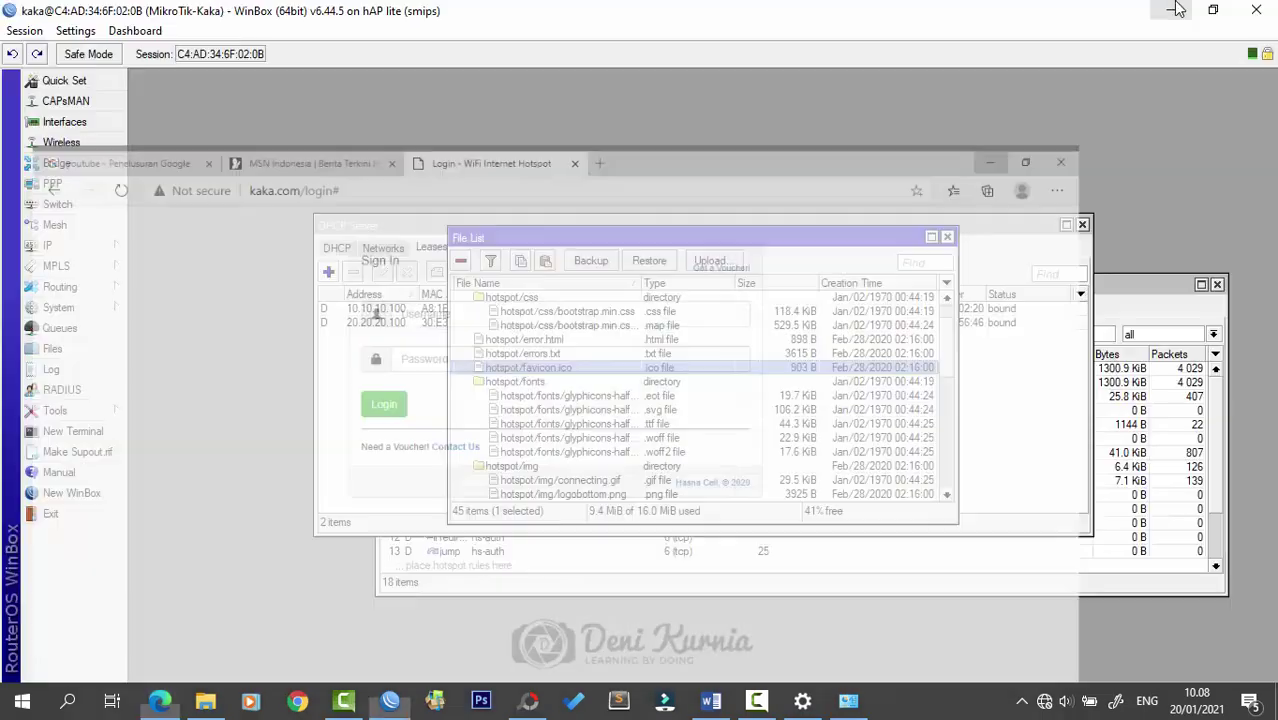
- Close WinBox's DHCP Server, File List and Firewall windows, then minimise WinBox
{"action": "left_click", "coordinate": [1082, 225]}
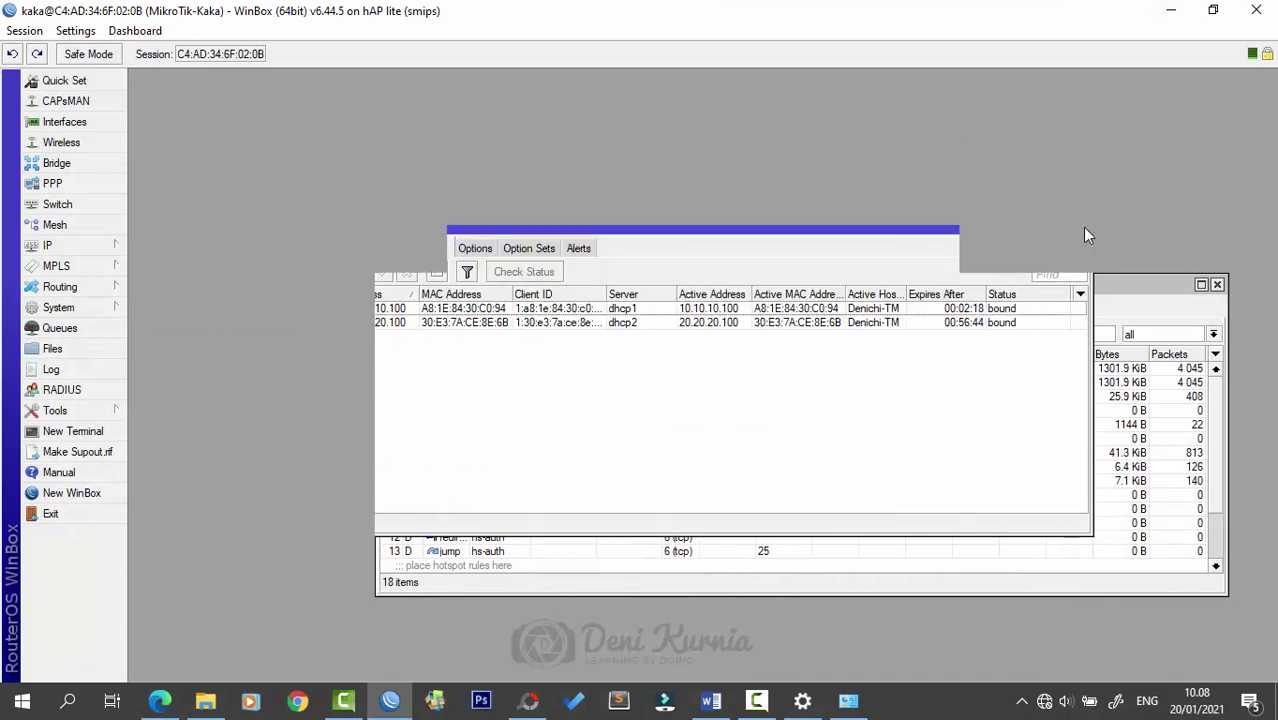
{"action": "left_click", "coordinate": [758, 700]}
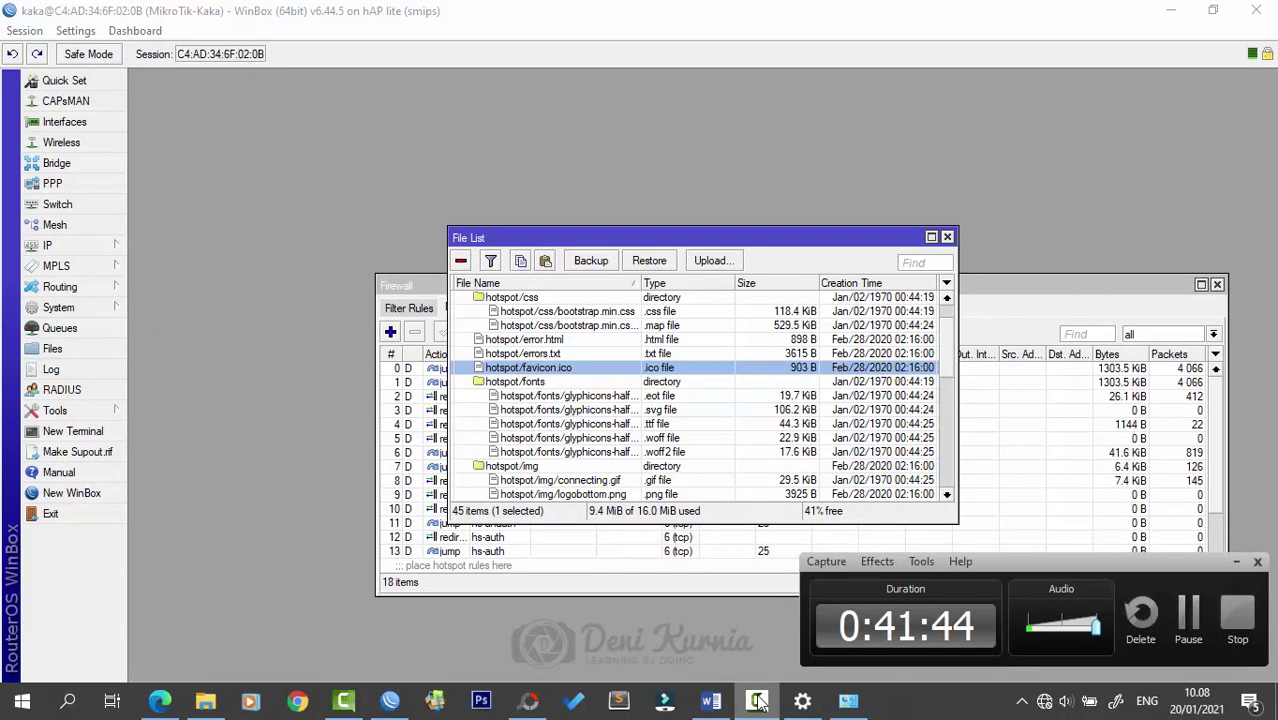
{"action": "left_click", "coordinate": [758, 700]}
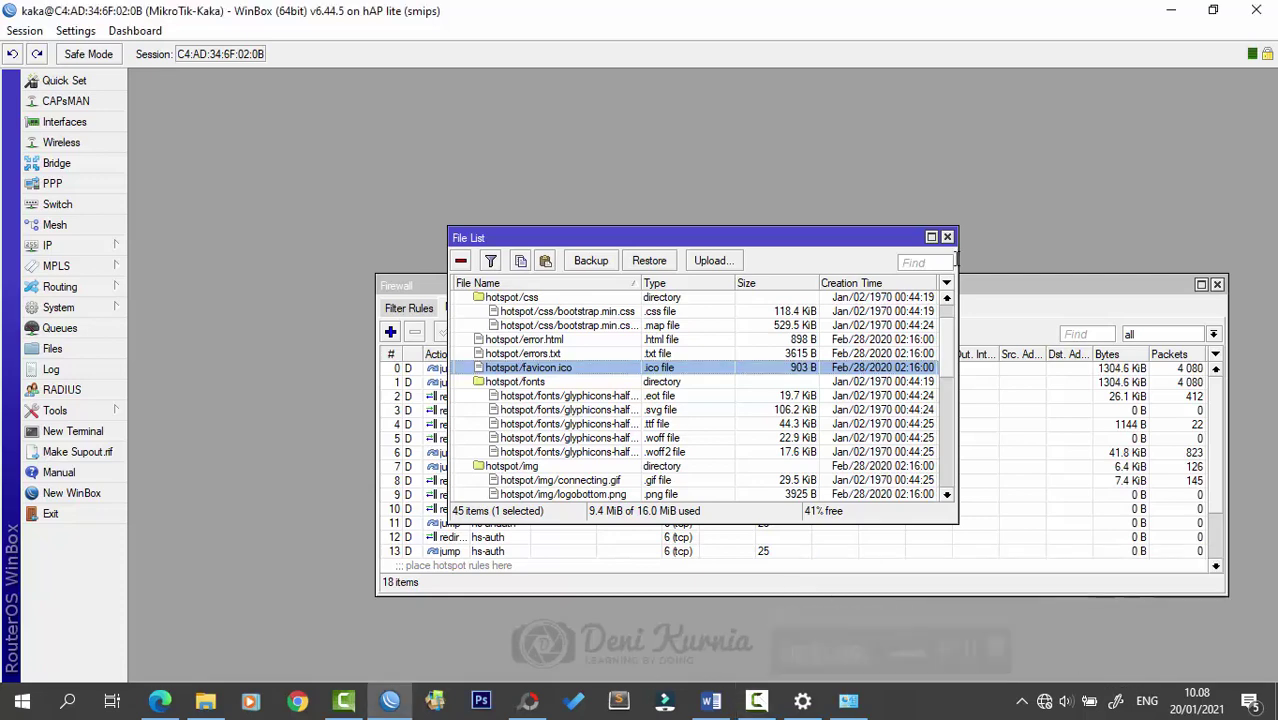
{"action": "left_click", "coordinate": [947, 237]}
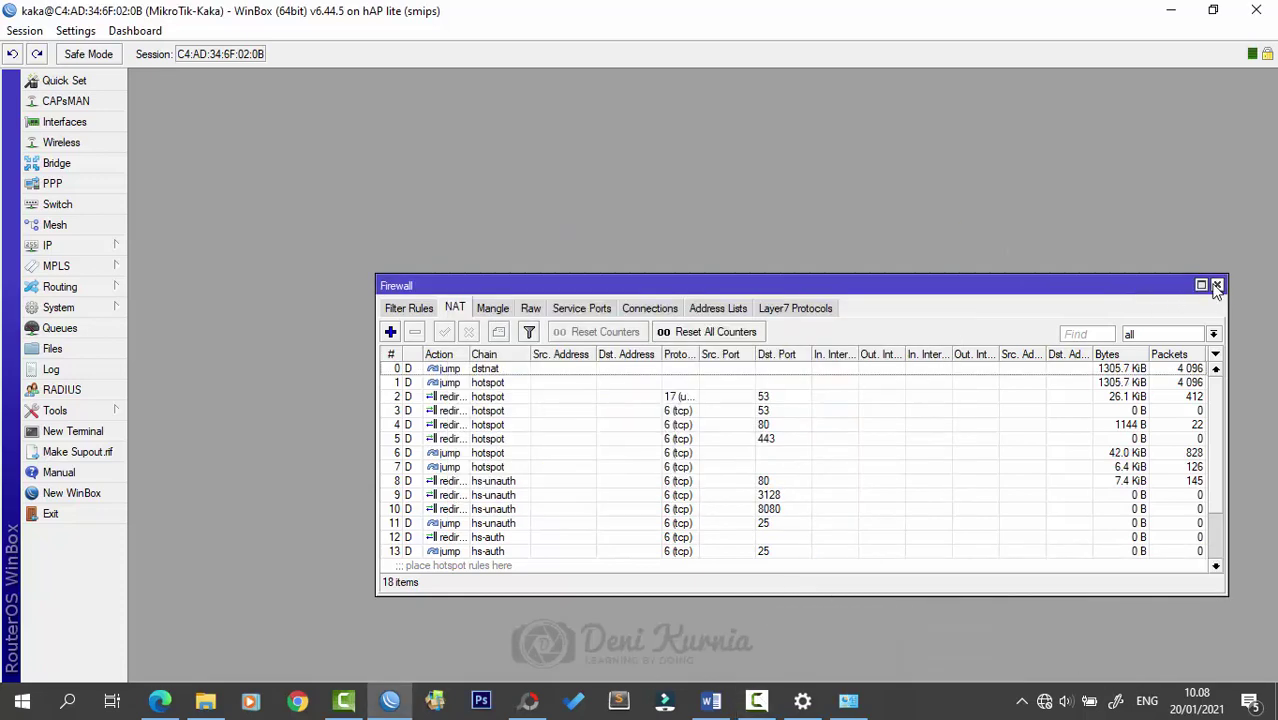
{"action": "left_click", "coordinate": [1217, 286]}
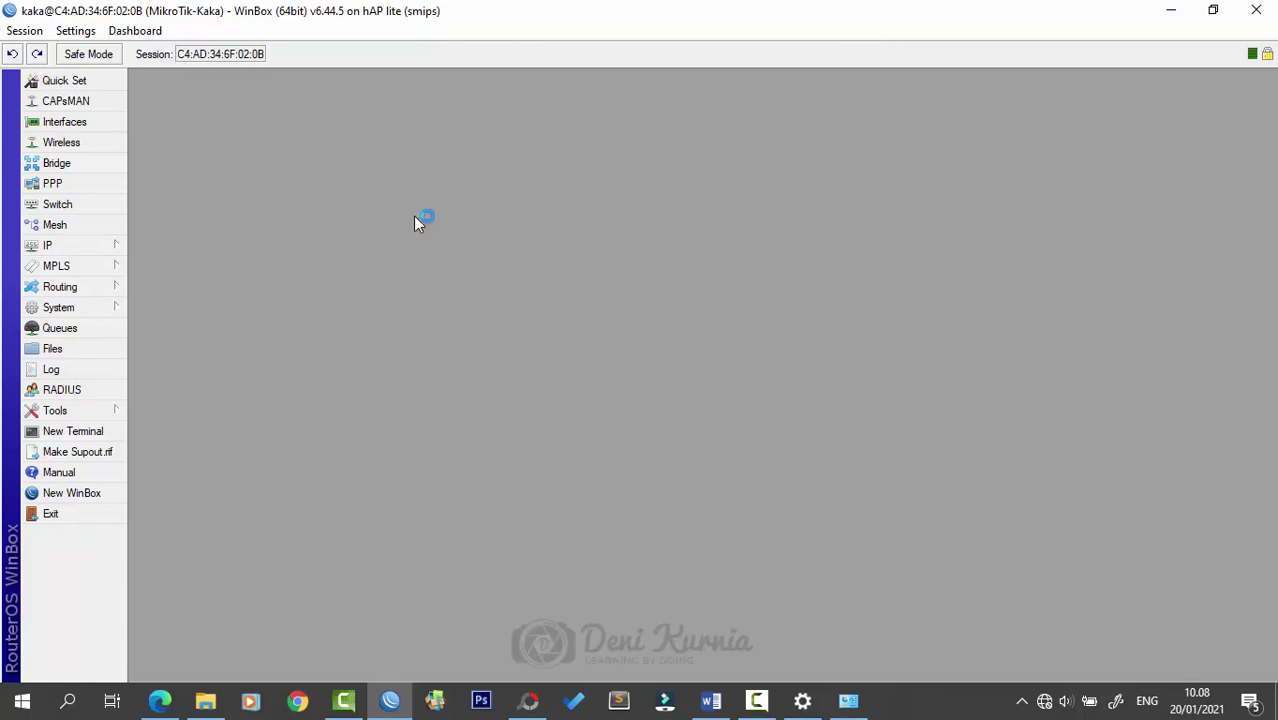
{"action": "left_click", "coordinate": [1170, 10]}
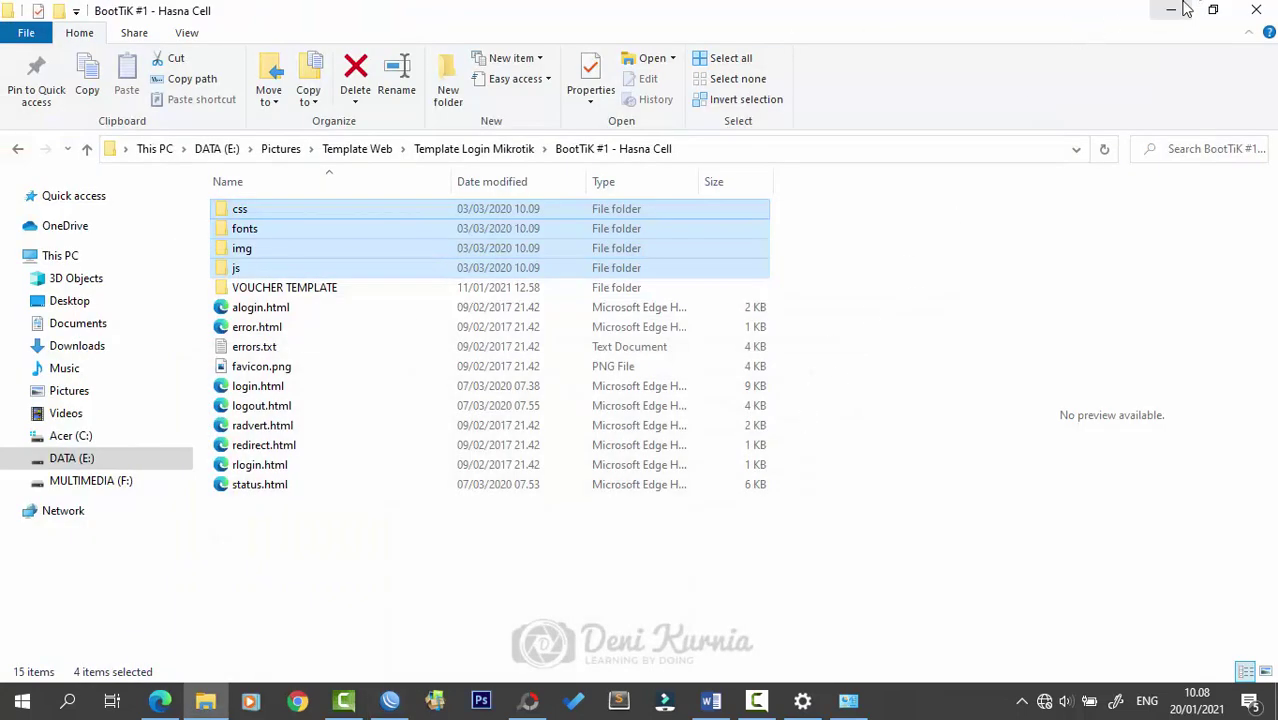
{"action": "left_click", "coordinate": [1180, 9]}
- Minimise the Settings window and refresh the desktop
{"action": "left_click", "coordinate": [1174, 10]}
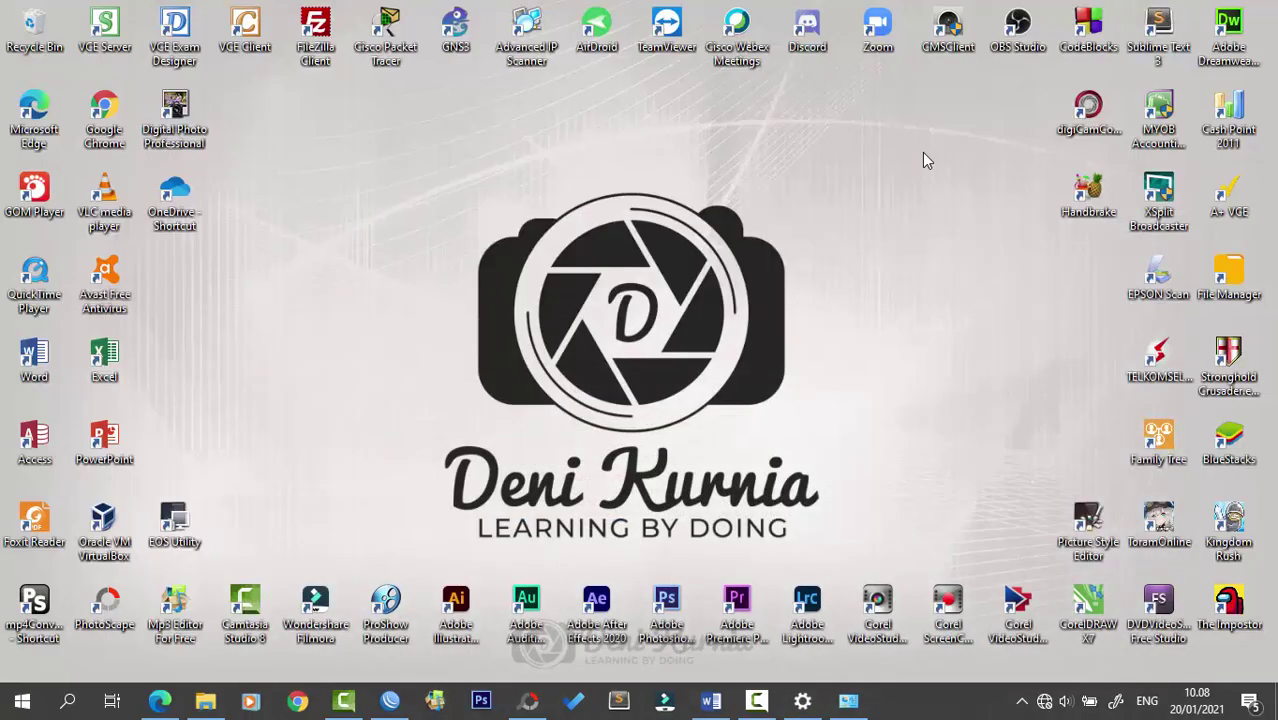
{"action": "right_click", "coordinate": [741, 183]}
{"action": "left_click", "coordinate": [771, 238]}
- Restore the PhotoScape network diagram, minimise it, and refresh the bare desktop twice
{"action": "left_click", "coordinate": [527, 700]}
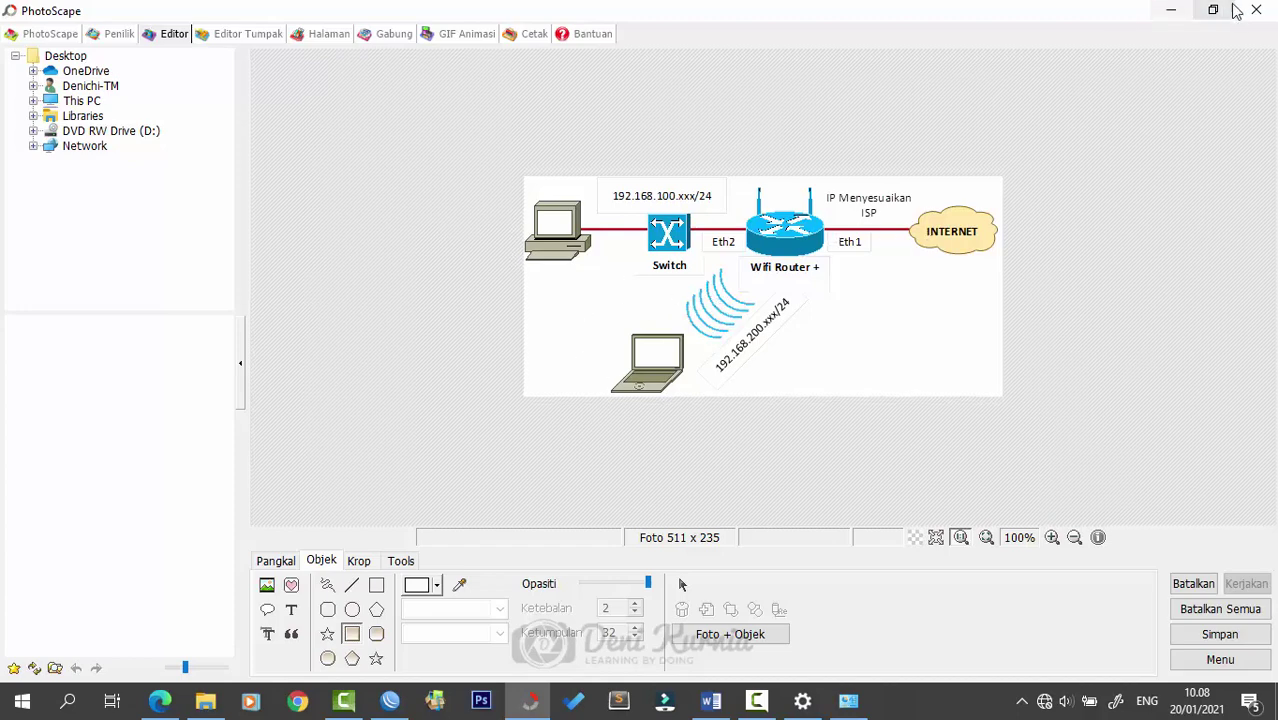
{"action": "left_click", "coordinate": [1174, 10]}
{"action": "right_click", "coordinate": [765, 214]}
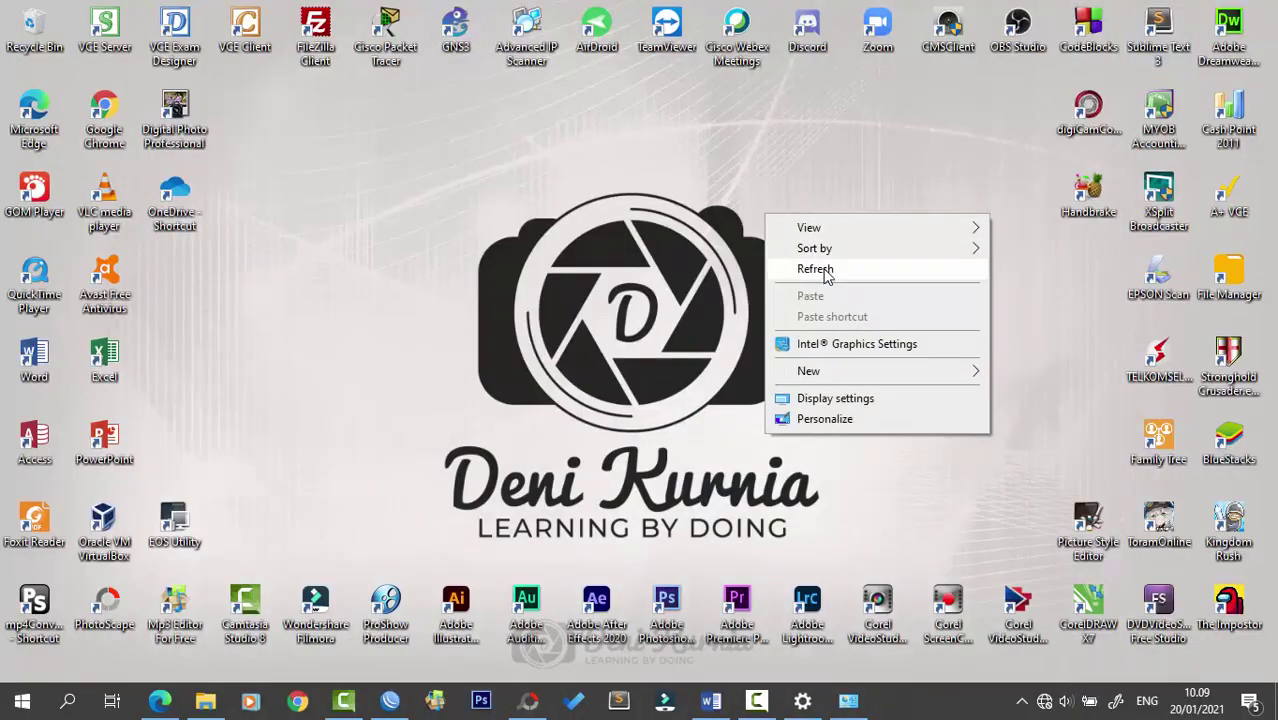
{"action": "left_click", "coordinate": [843, 270]}
{"action": "right_click", "coordinate": [842, 193]}
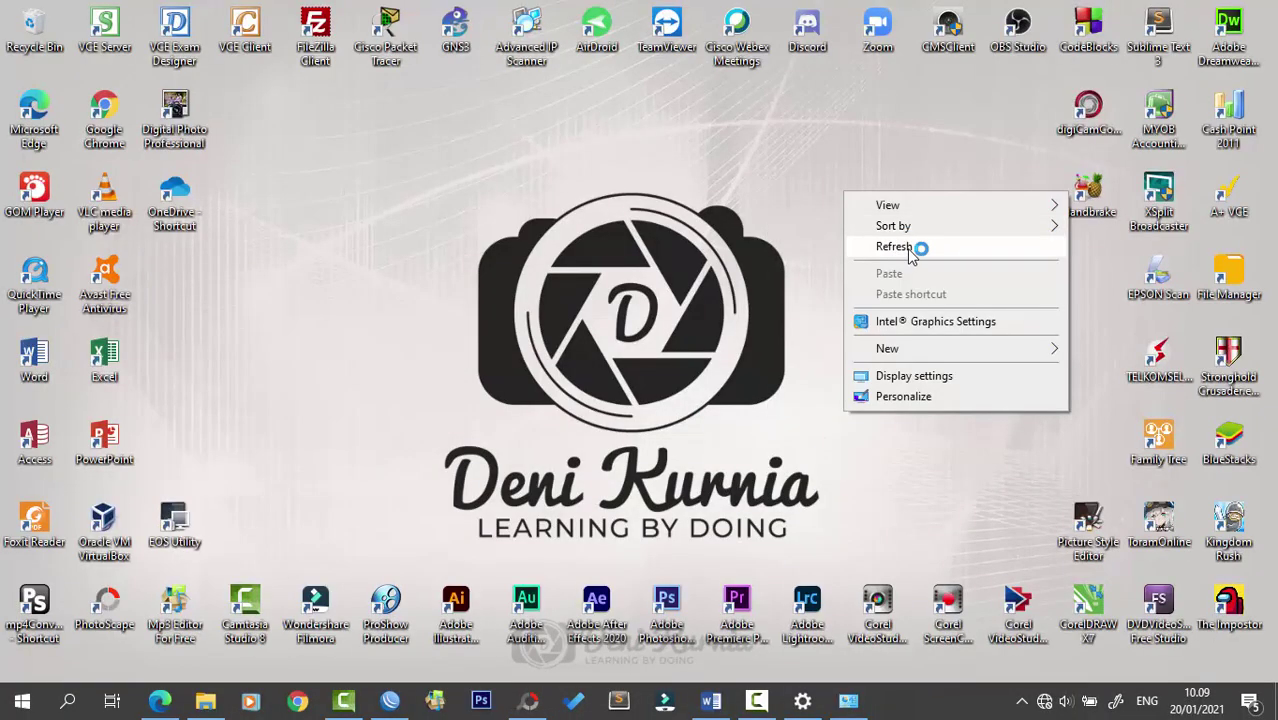
{"action": "left_click", "coordinate": [908, 248]}
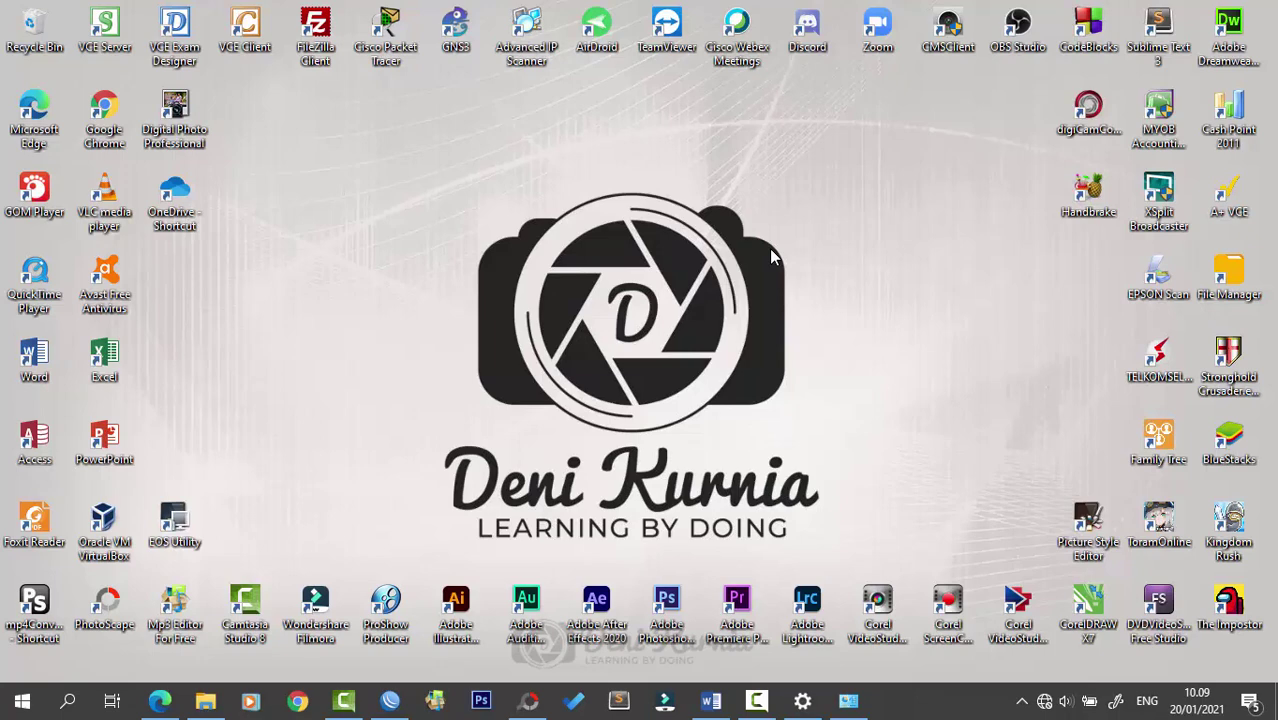
{"action": "left_click", "coordinate": [757, 700]}
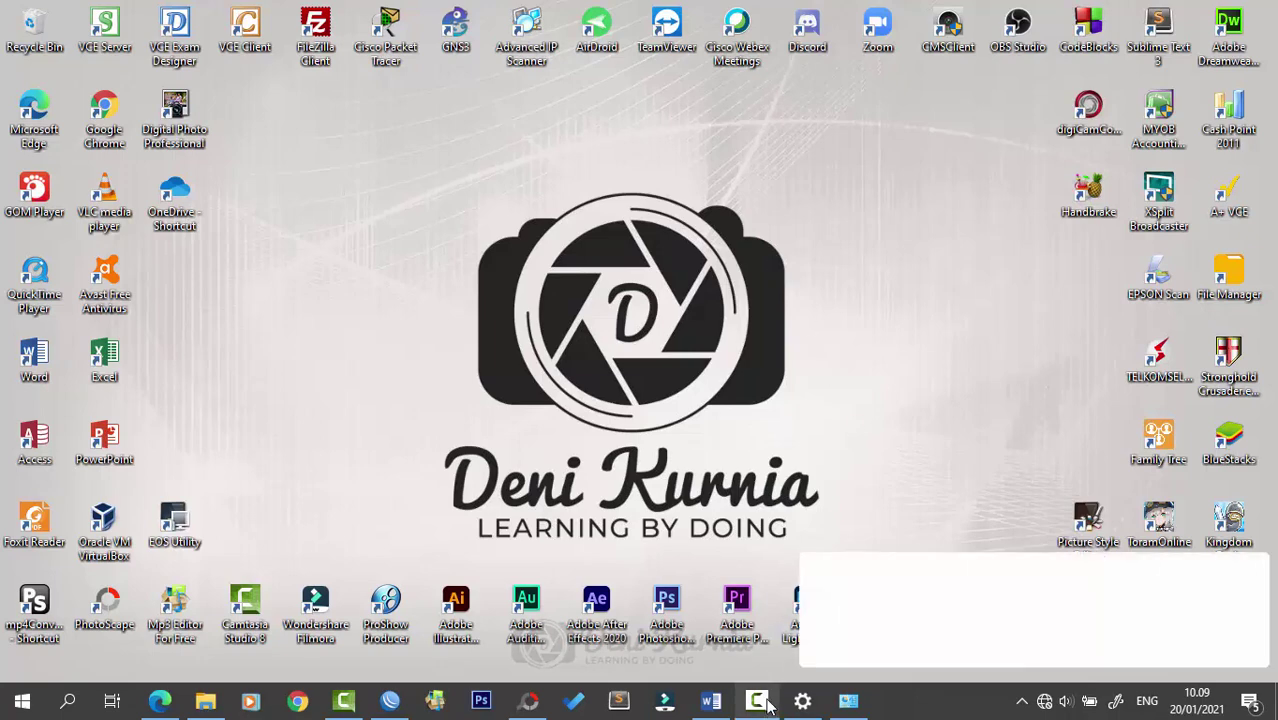